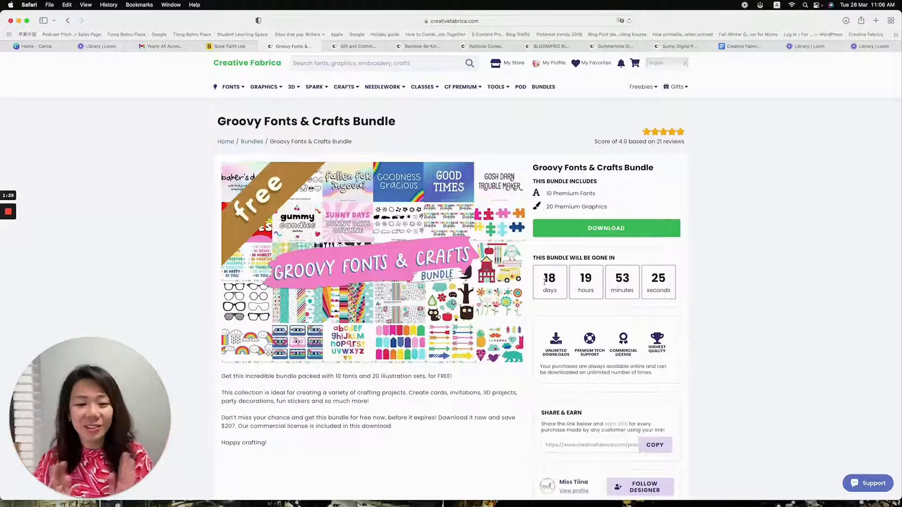
# Look through the premium fonts and premium graphics included in the Groovy Fonts & Crafts Bundle
pyautogui.scroll(-5, 544, 281)
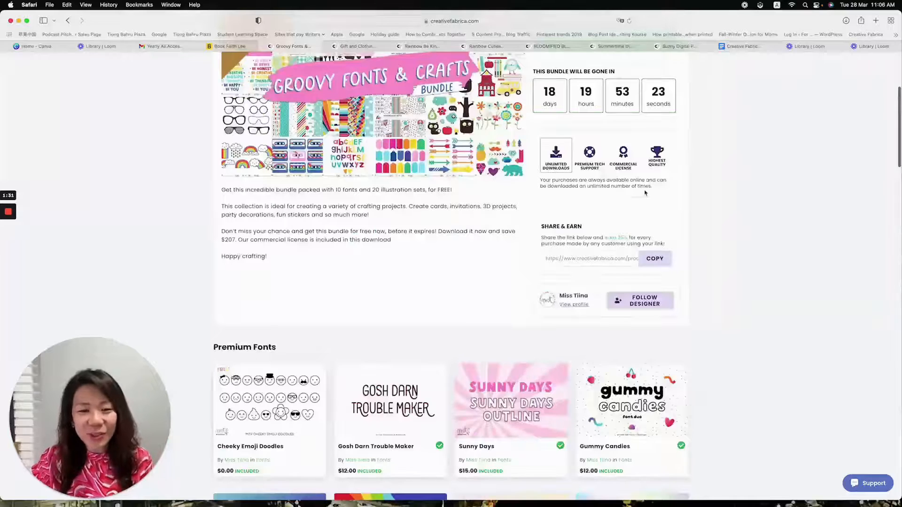
pyautogui.scroll(-4, 641, 191)
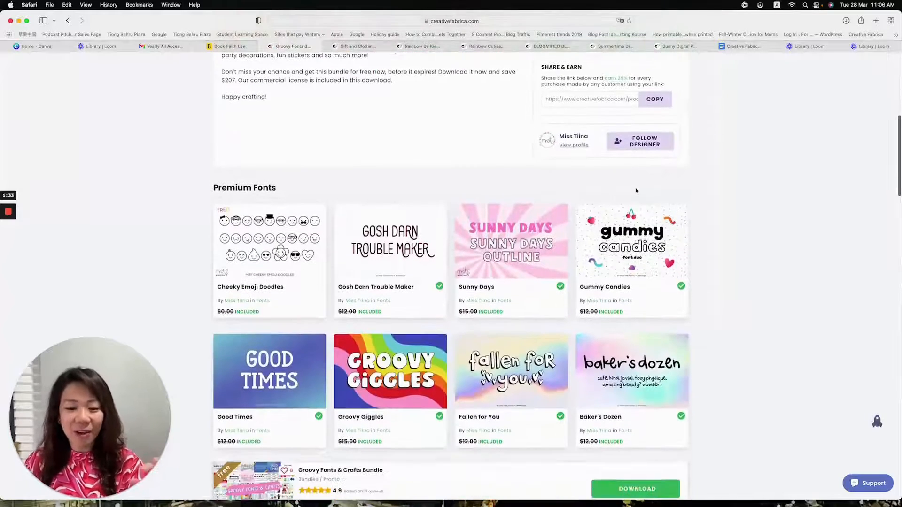
pyautogui.scroll(-8, 636, 190)
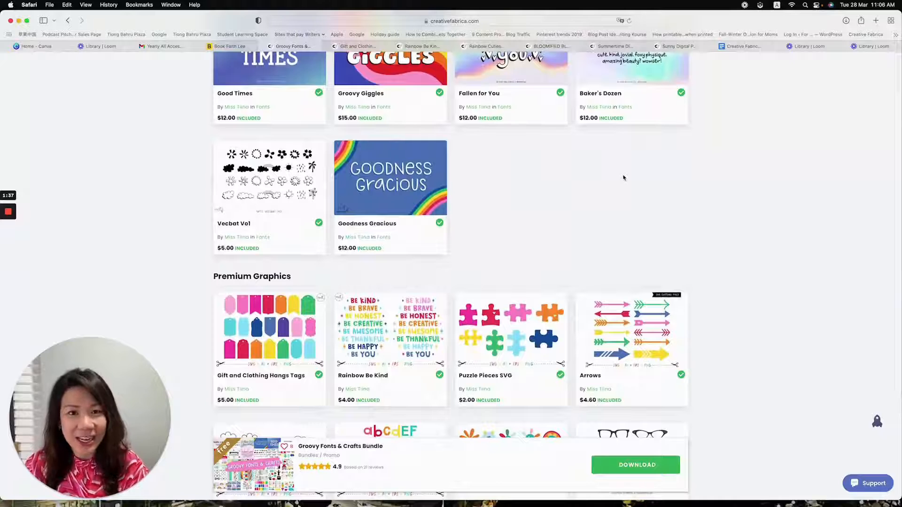
pyautogui.scroll(-4, 624, 177)
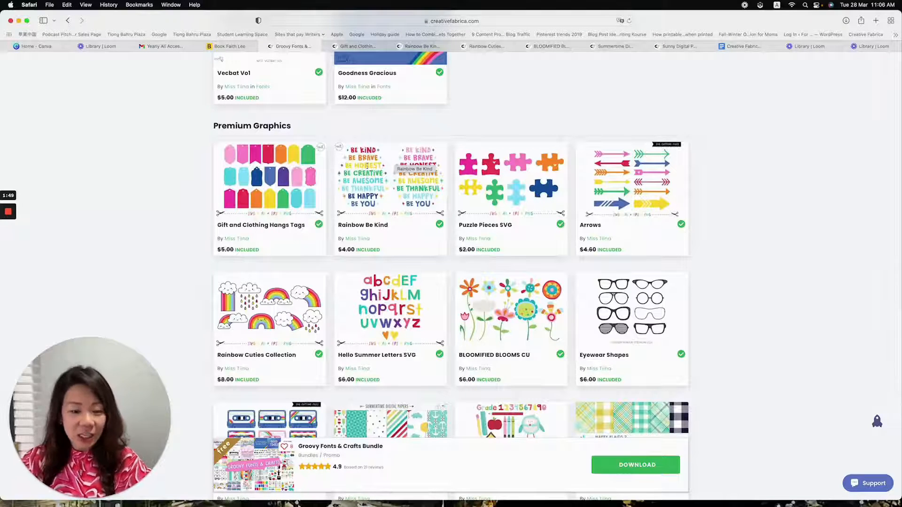
pyautogui.rightClick(367, 166)
# Review the product pages for the hang tags, Rainbow Be Kind, Rainbow Cuties, Bloomified Blooms, Summertime Digital Papers and Sunny Digital Papers
pyautogui.click(362, 48)
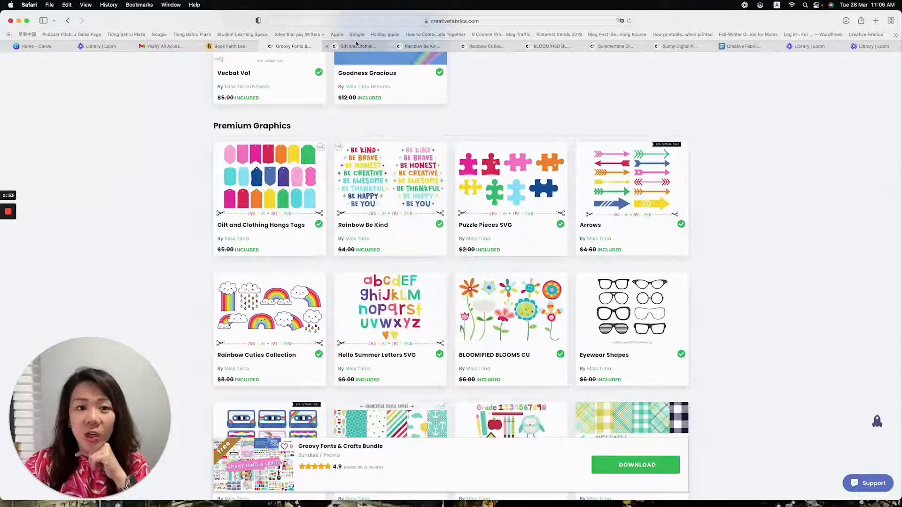
pyautogui.click(356, 47)
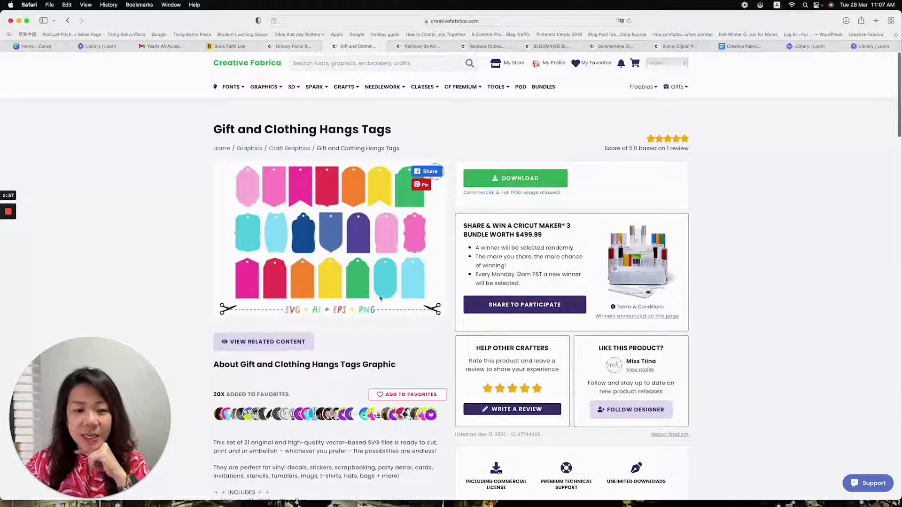
pyautogui.click(421, 47)
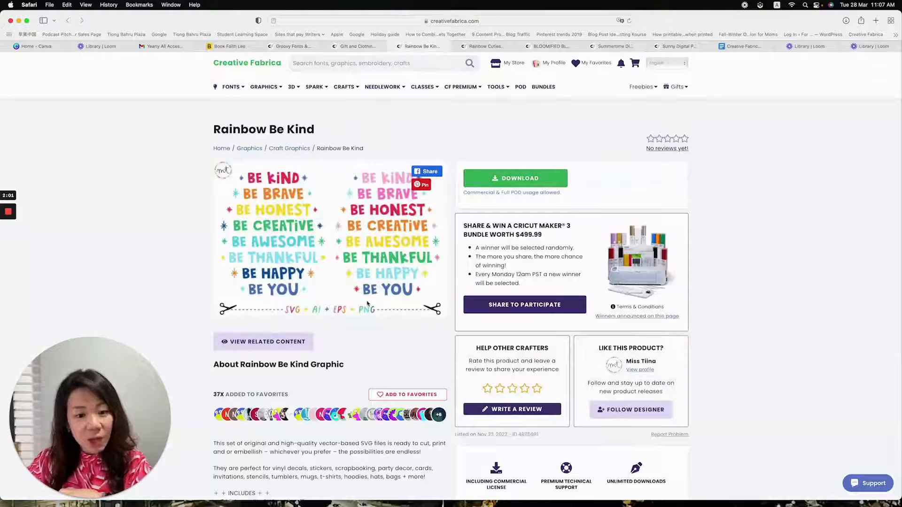
pyautogui.scroll(-1, 410, 238)
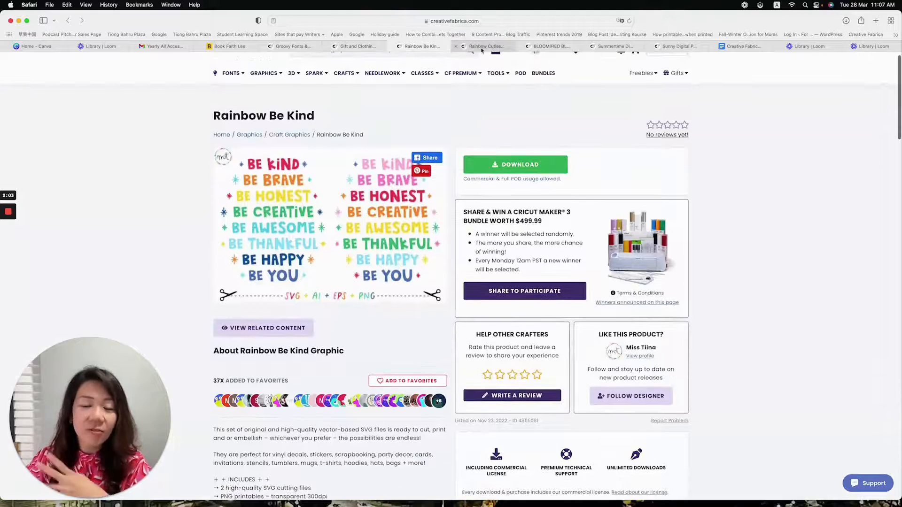
pyautogui.click(487, 47)
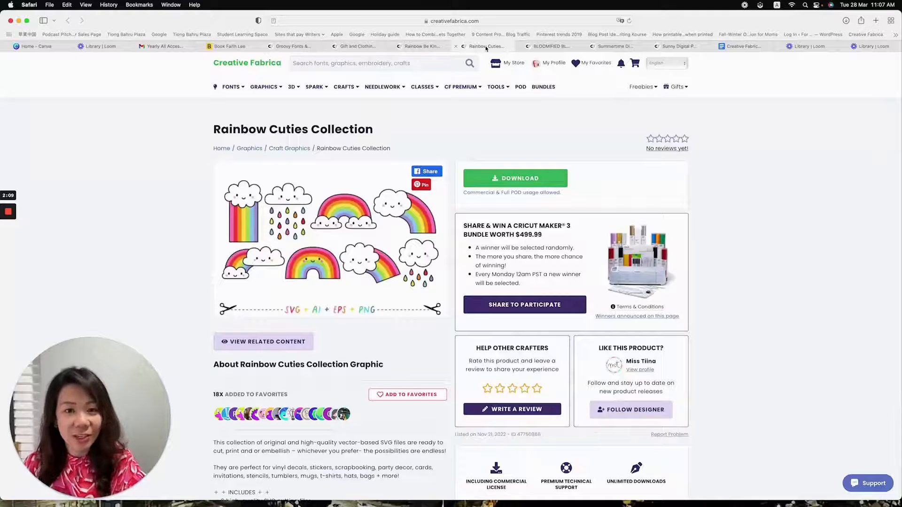
pyautogui.scroll(-1, 454, 199)
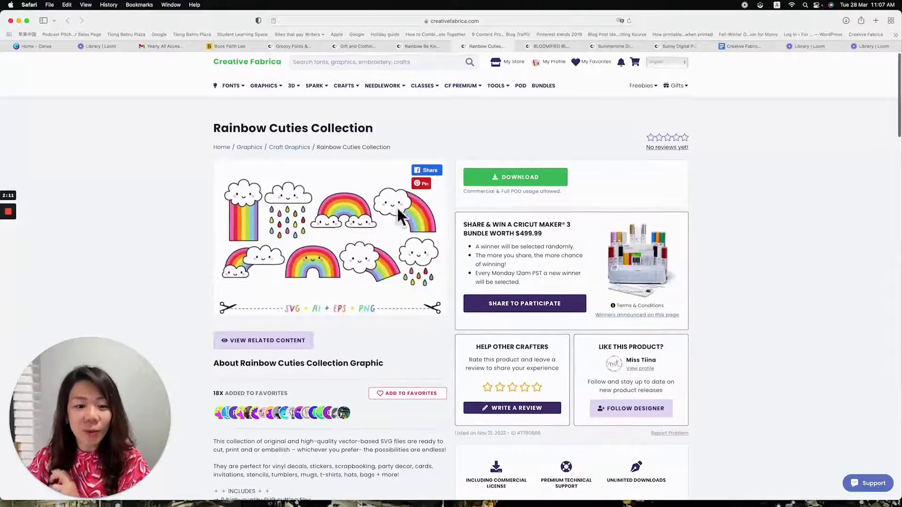
pyautogui.click(547, 46)
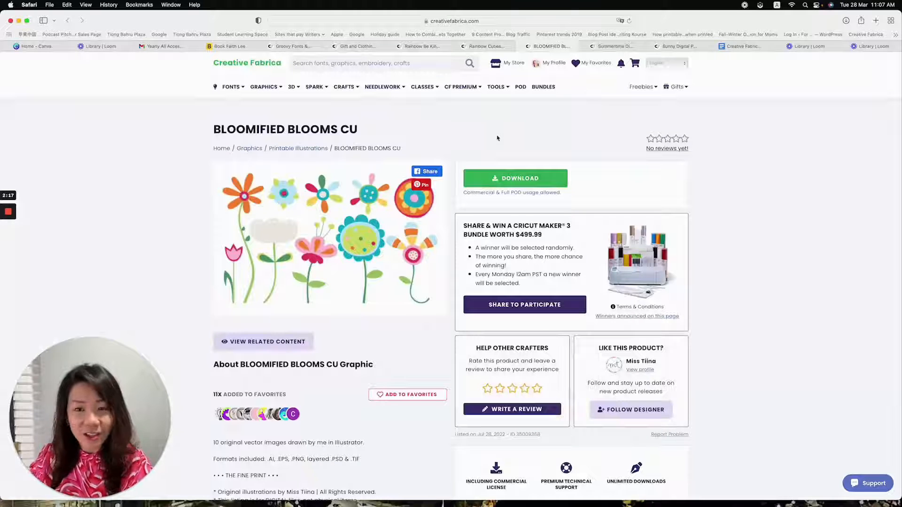
pyautogui.click(620, 47)
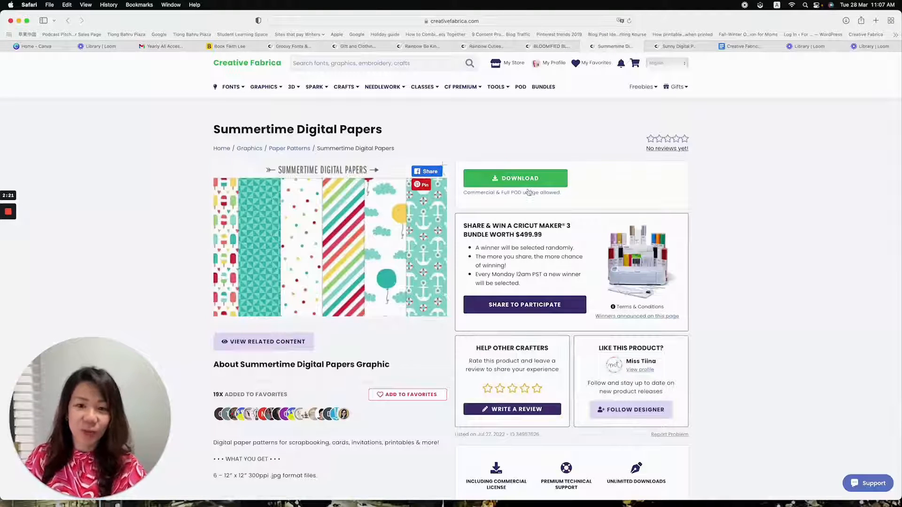
pyautogui.click(679, 47)
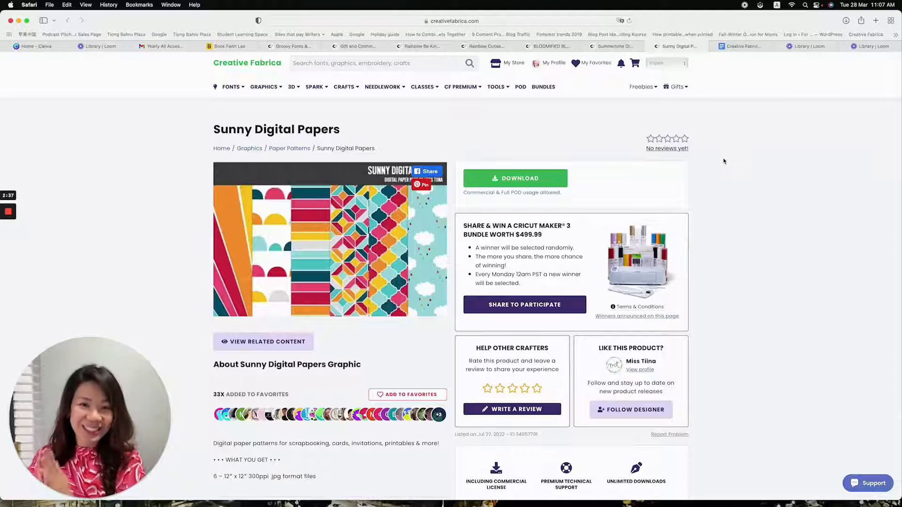
pyautogui.scroll(-1, 723, 161)
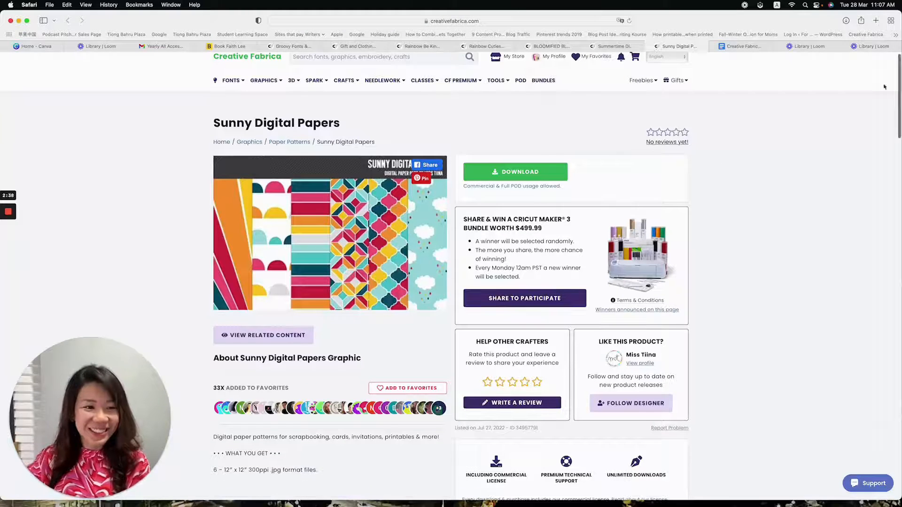
# Switch to Canva, search the design types for "us" and create a blank 8.5 × 11 in document
pyautogui.click(38, 46)
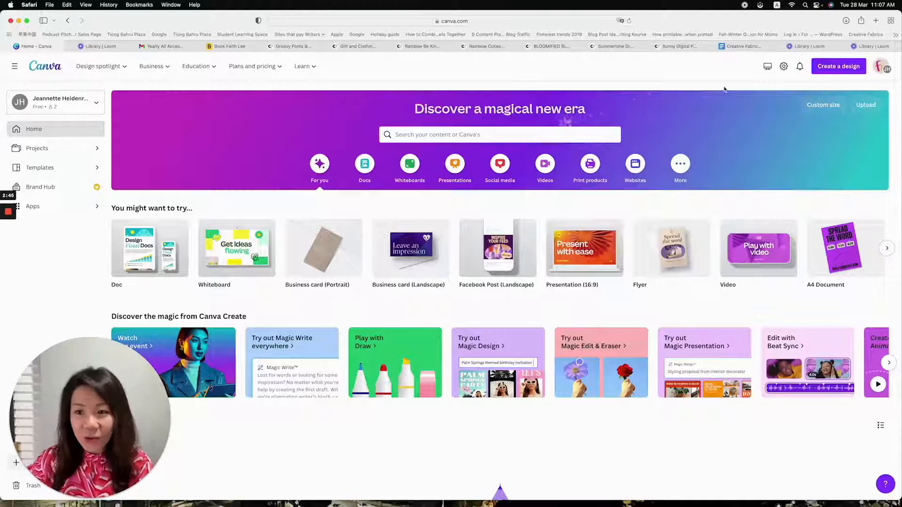
pyautogui.click(845, 69)
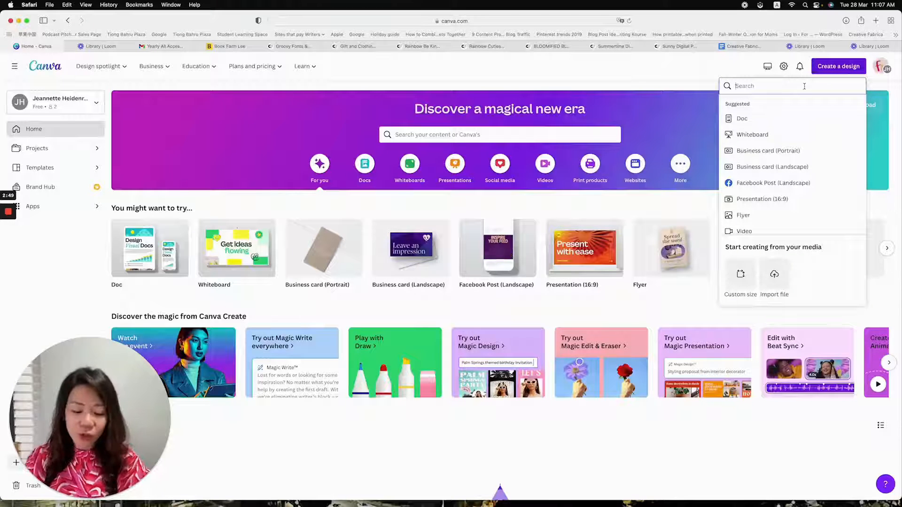
pyautogui.write('us')
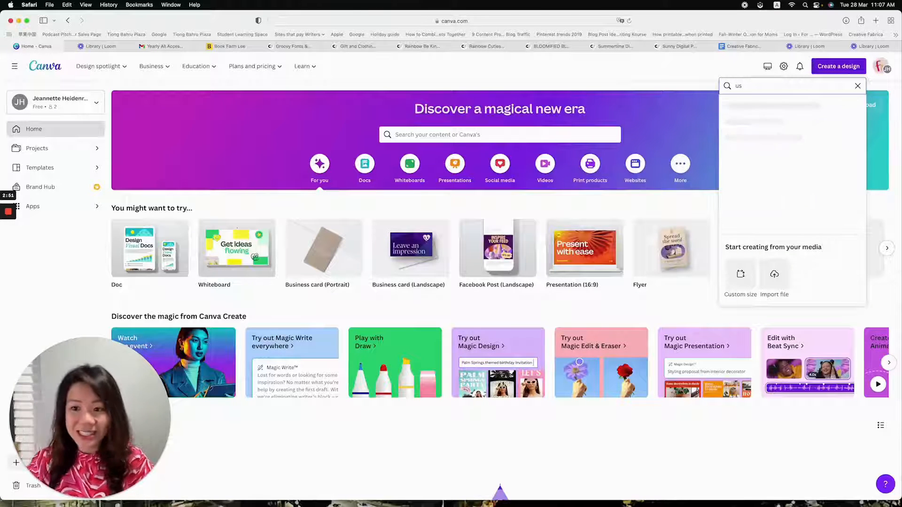
pyautogui.click(794, 105)
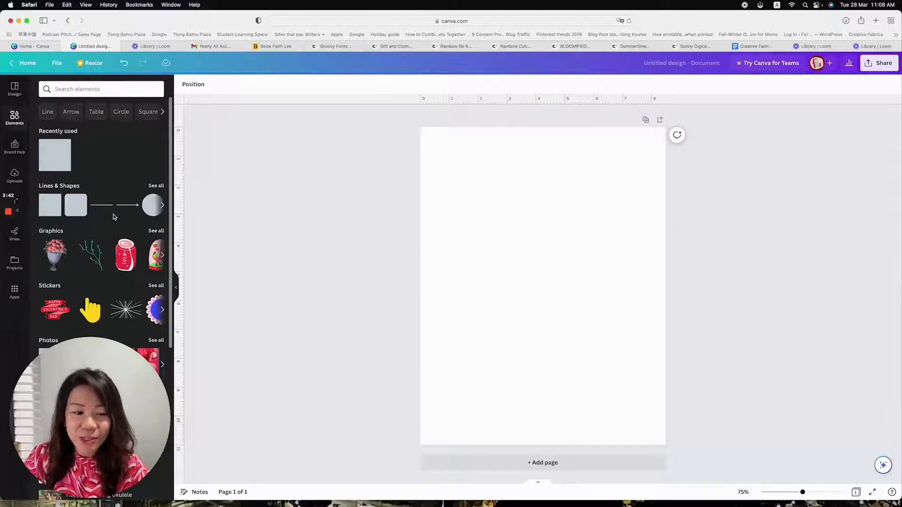
# Add a single-cell grid and shrink it to about 1.8 × 2.6 in near the page's upper-left corner
pyautogui.scroll(-15, 113, 216)
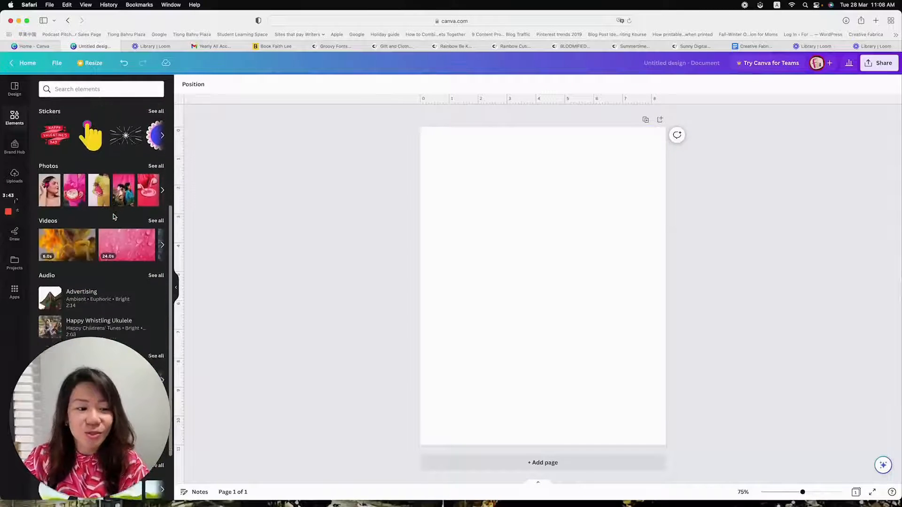
pyautogui.click(61, 273)
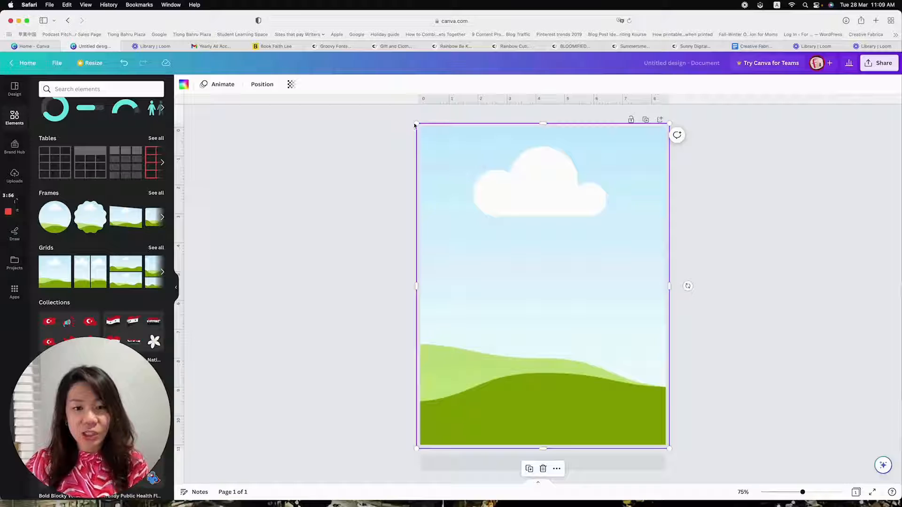
pyautogui.moveTo(417, 123); pyautogui.dragTo(480, 195)
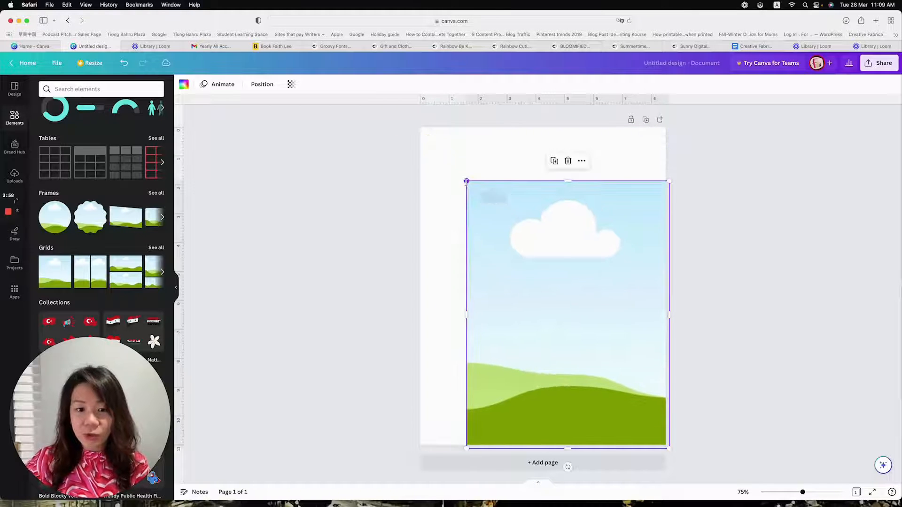
pyautogui.moveTo(669, 449); pyautogui.dragTo(522, 257)
pyautogui.moveTo(501, 221); pyautogui.dragTo(474, 191)
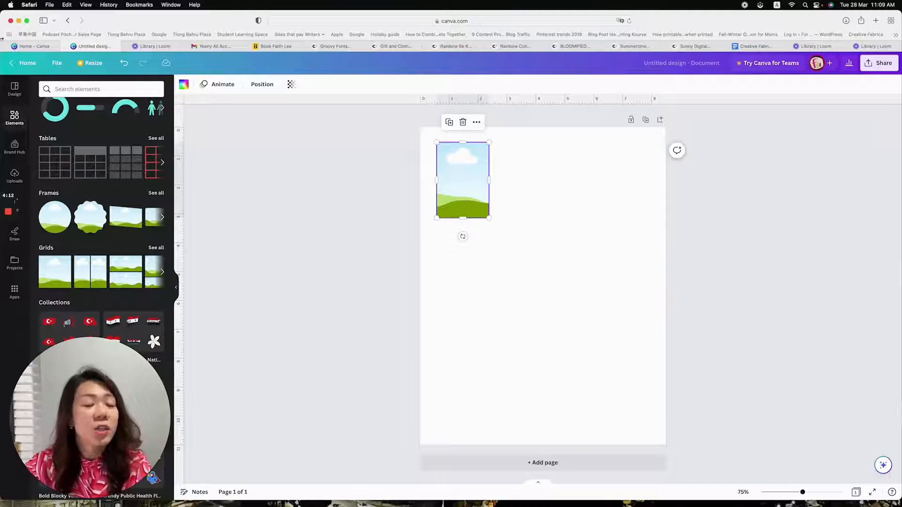
# Examine the view settings for rulers, guides, margins and print bleed
pyautogui.click(57, 63)
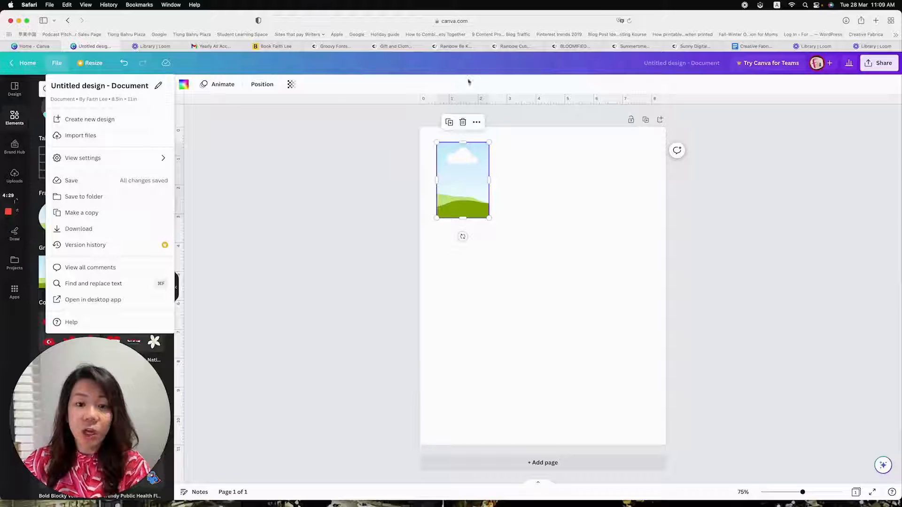
pyautogui.click(207, 144)
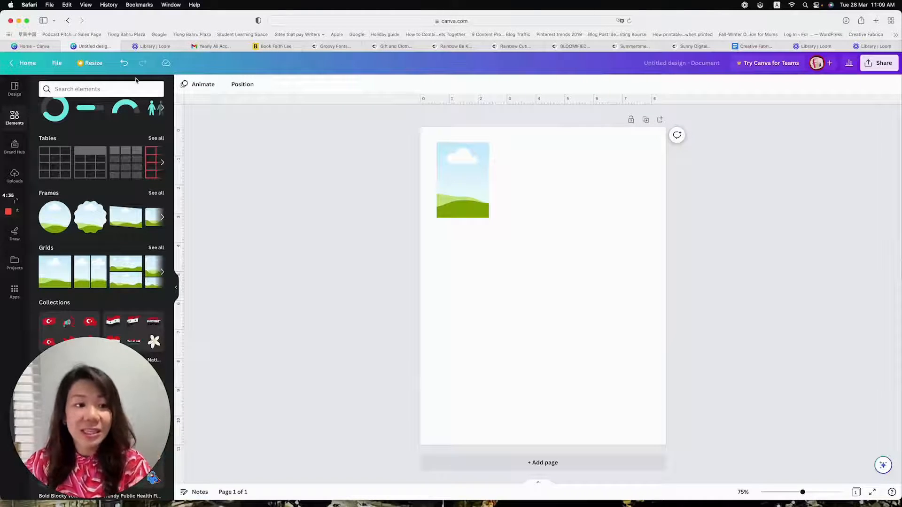
pyautogui.click(58, 63)
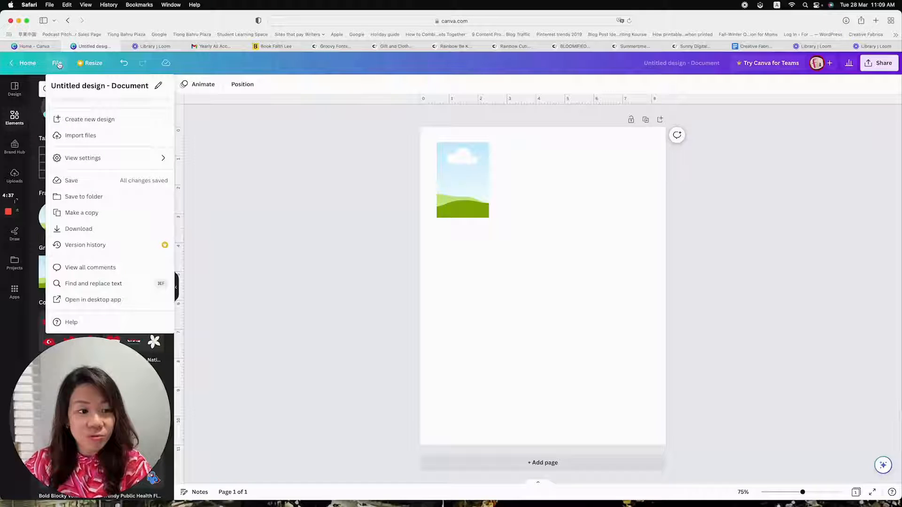
pyautogui.moveTo(117, 157)
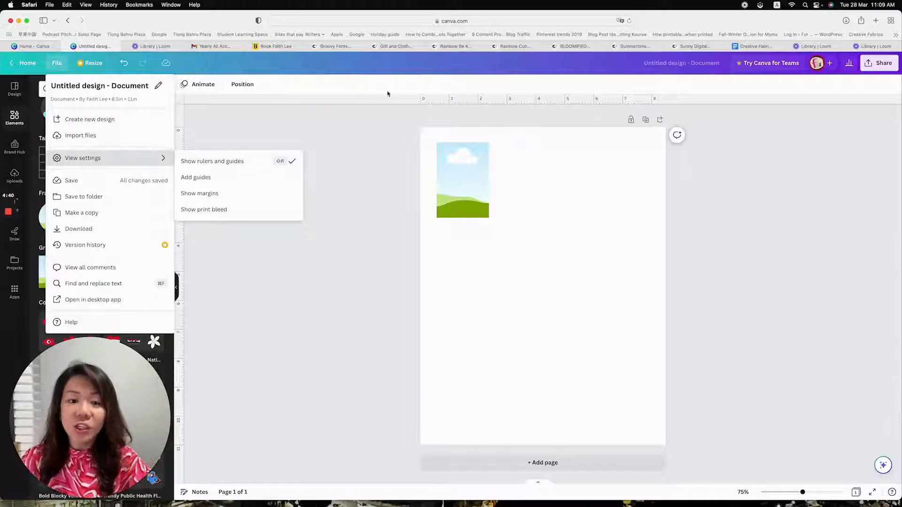
pyautogui.click(383, 120)
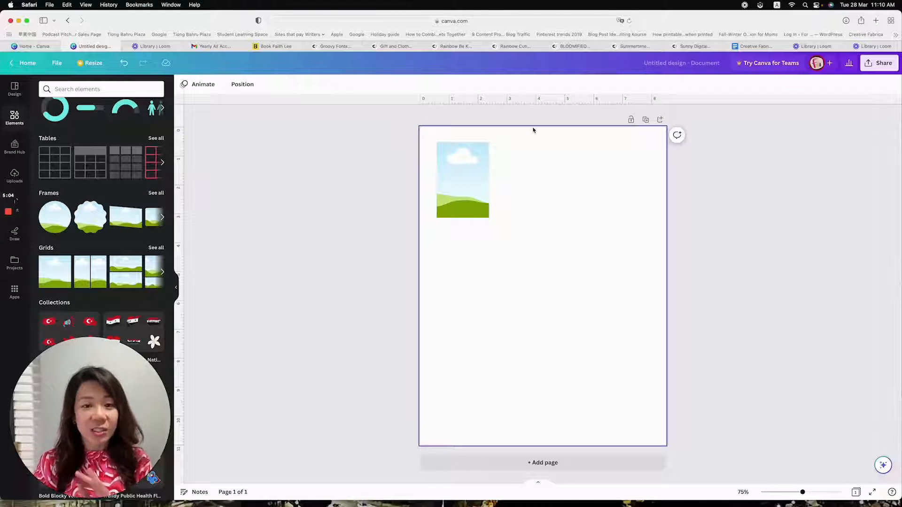
# Shift the grid slightly down and enlarge it to about 2 × 3 in against the rulers
pyautogui.click(473, 166)
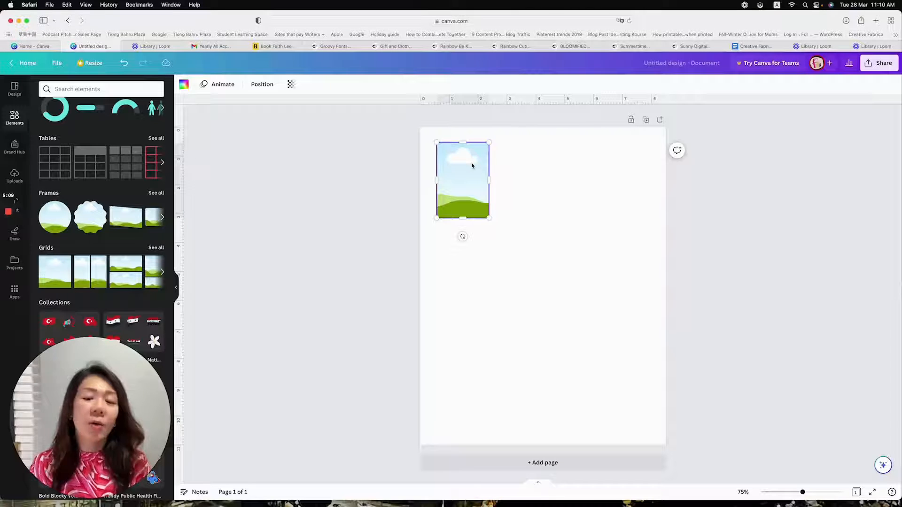
pyautogui.moveTo(473, 165)
pyautogui.mouseDown()
pyautogui.moveTo(481, 169)
pyautogui.moveTo(473, 168)
pyautogui.mouseUp()
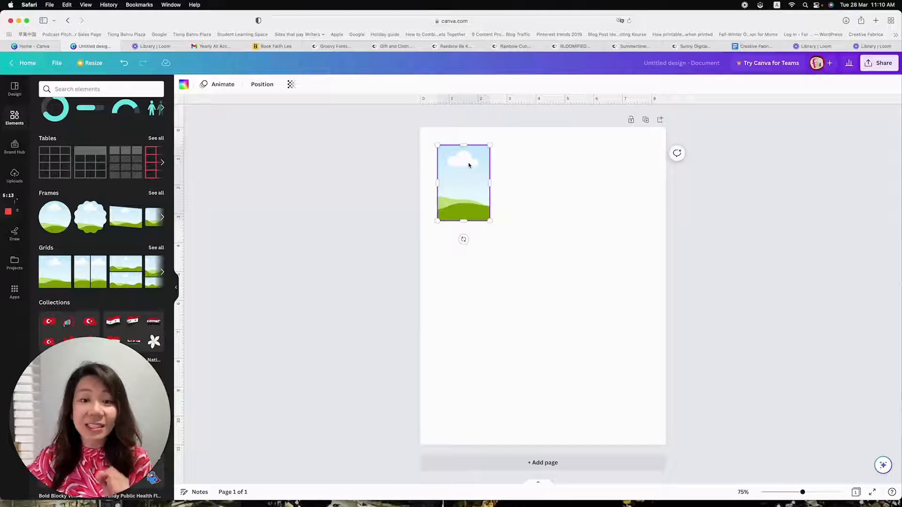
pyautogui.moveTo(489, 222); pyautogui.dragTo(495, 232)
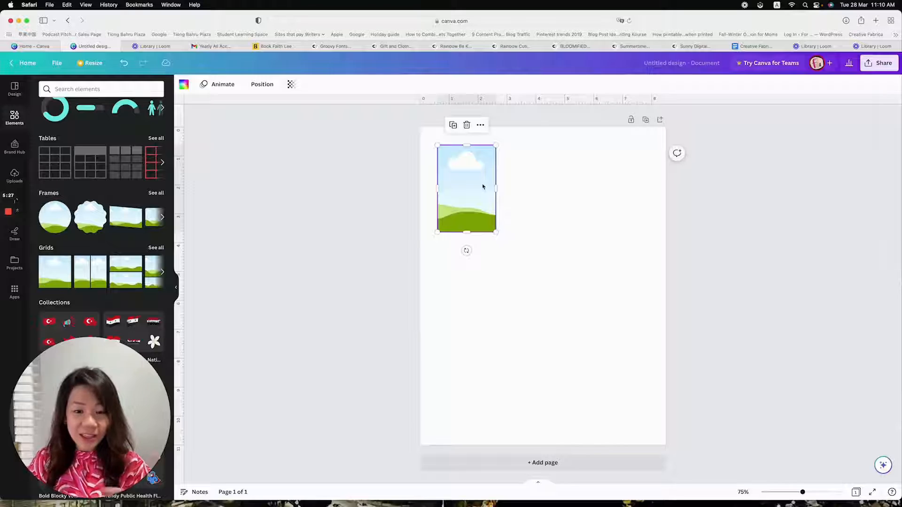
# Duplicate the grid across the top of the page with even gaps and delete the fourth copy, keeping a row of three
pyautogui.moveTo(481, 184); pyautogui.dragTo(527, 183)
pyautogui.press('super+d')
pyautogui.press('super+d')
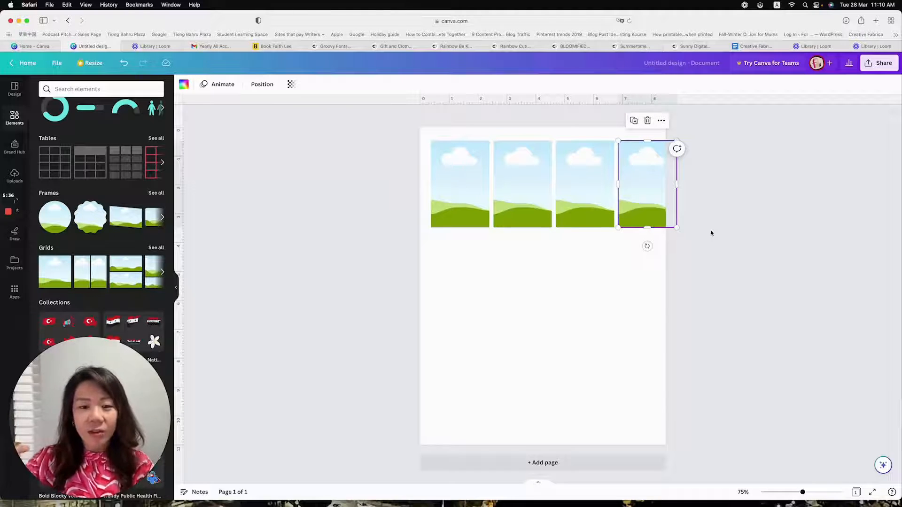
pyautogui.press('Delete')
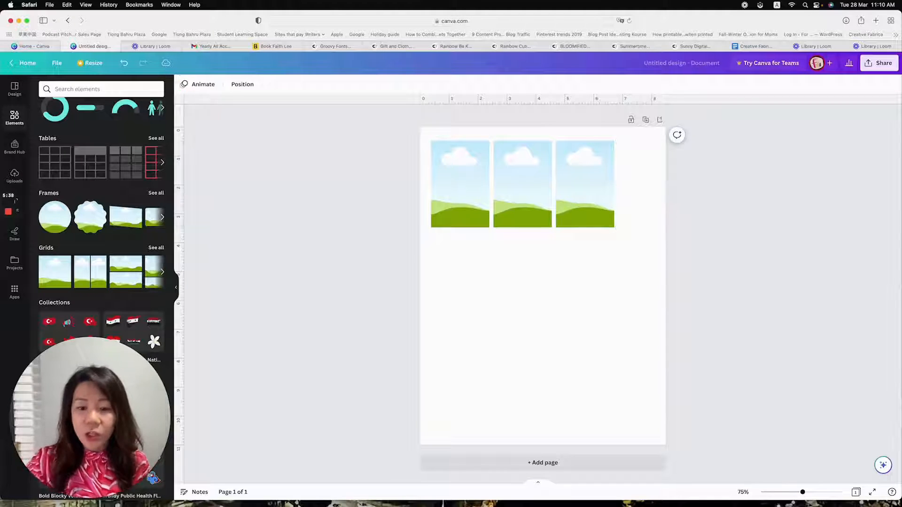
# Duplicate the third grid to its right for a row of four, and space all four grids evenly in the horizontal direction
pyautogui.click(449, 183)
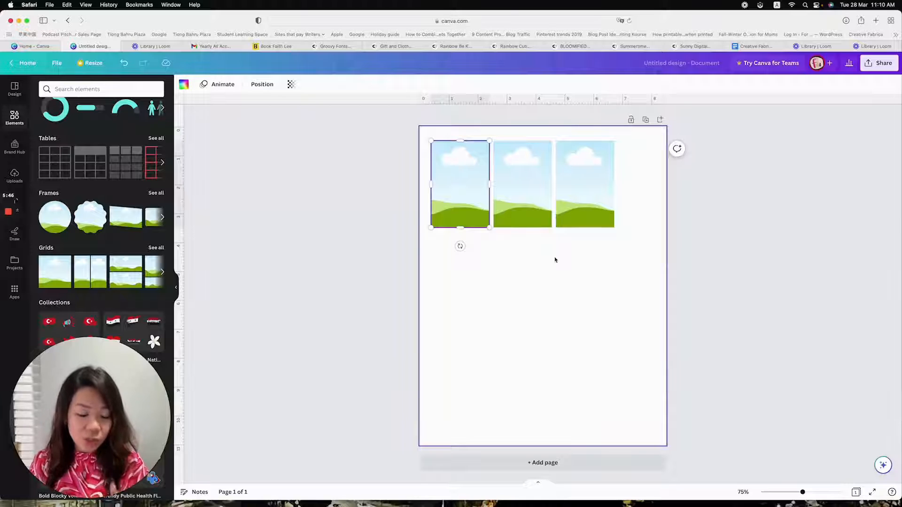
pyautogui.click(580, 185)
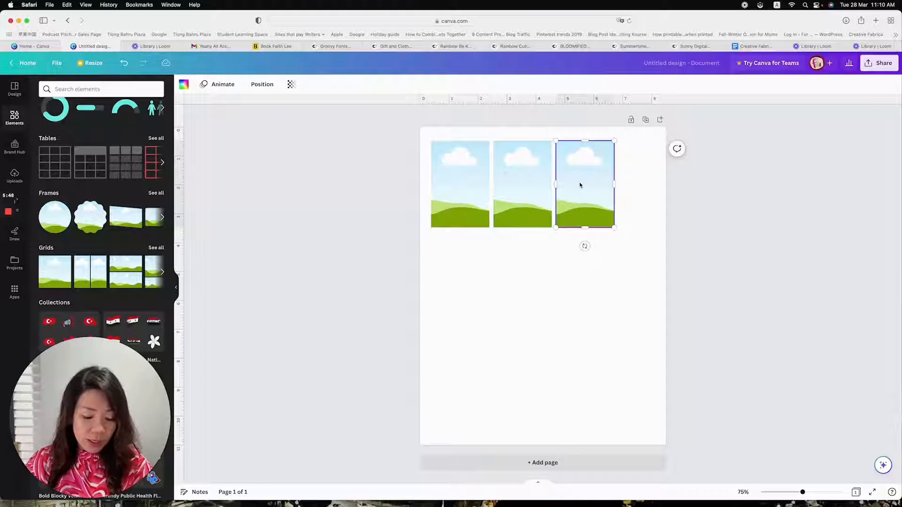
pyautogui.moveTo(598, 183); pyautogui.dragTo(654, 187)
pyautogui.moveTo(730, 251); pyautogui.dragTo(481, 176)
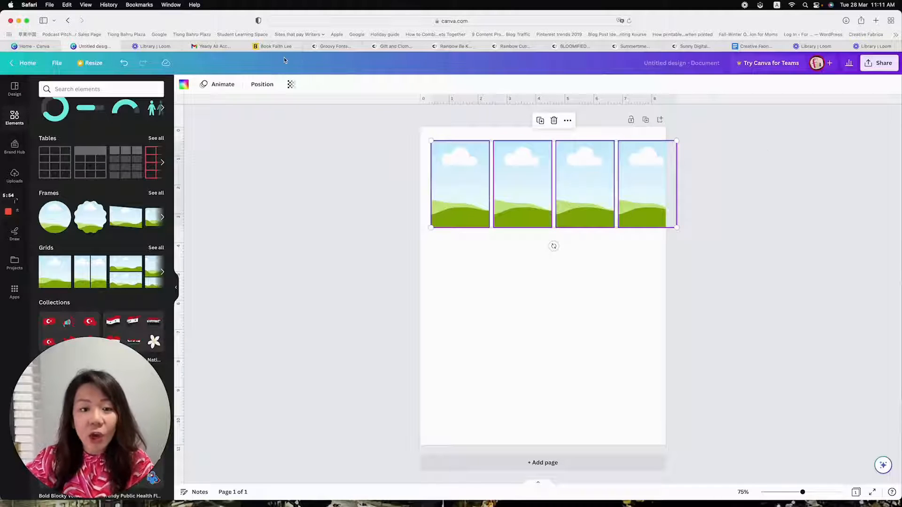
pyautogui.click(259, 88)
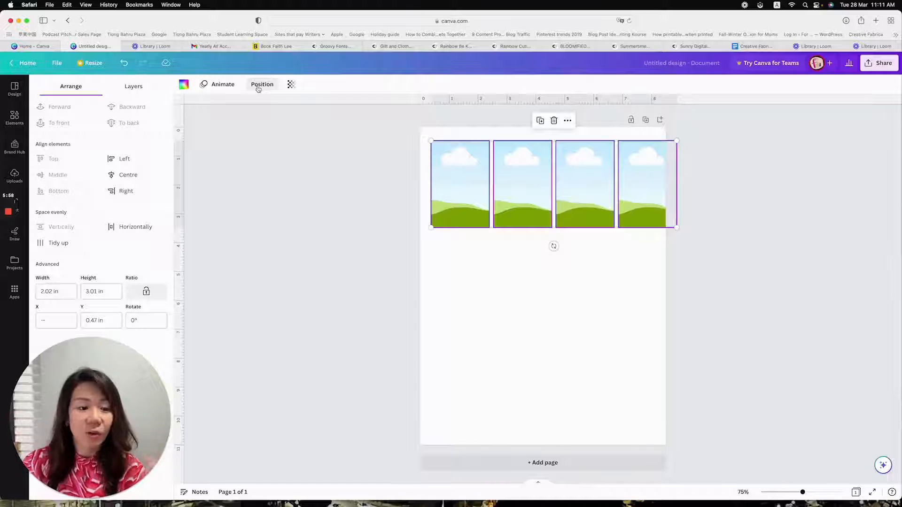
pyautogui.click(135, 227)
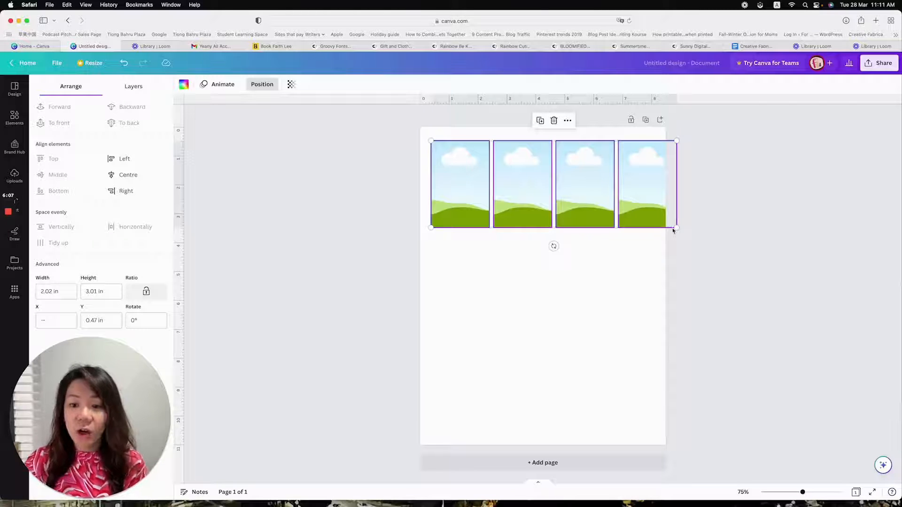
# Scale the row of four grids down proportionally so it fits within the page width
pyautogui.moveTo(675, 228); pyautogui.dragTo(656, 220)
pyautogui.click(694, 233)
pyautogui.click(648, 259)
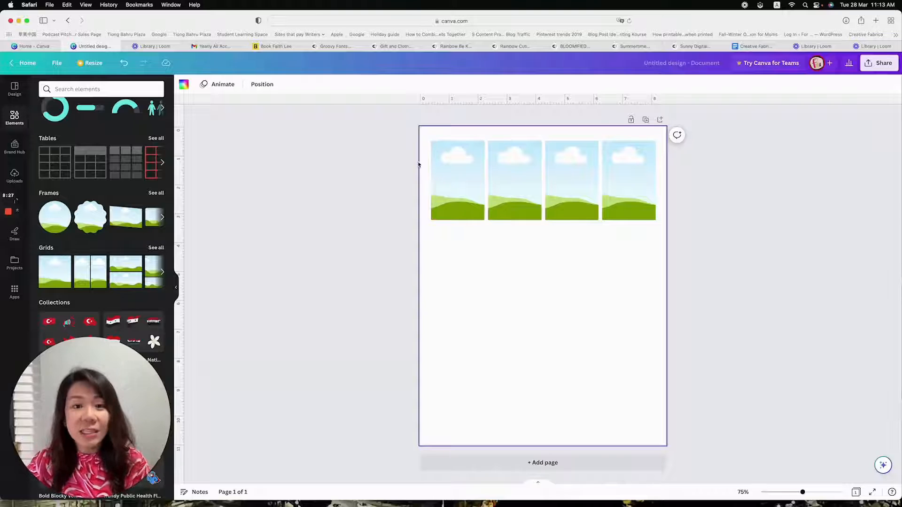
# Try enlarging the leftmost grid to about 2 × 3 in on its own, and undo the resize
pyautogui.click(443, 168)
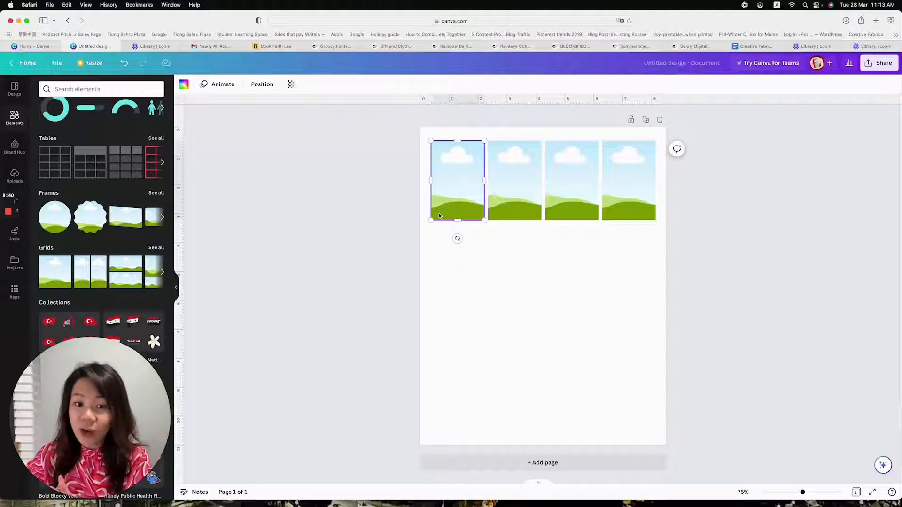
pyautogui.moveTo(430, 220); pyautogui.dragTo(425, 229)
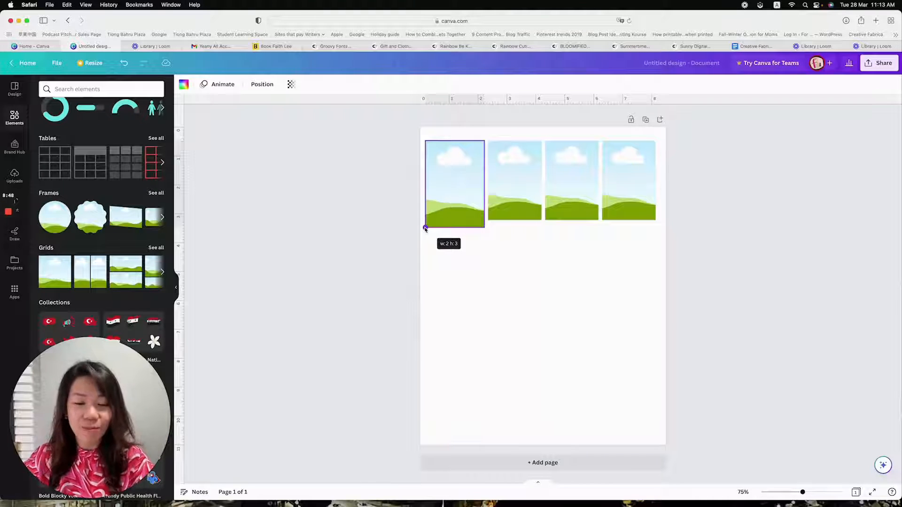
pyautogui.moveTo(425, 229); pyautogui.dragTo(425, 229)
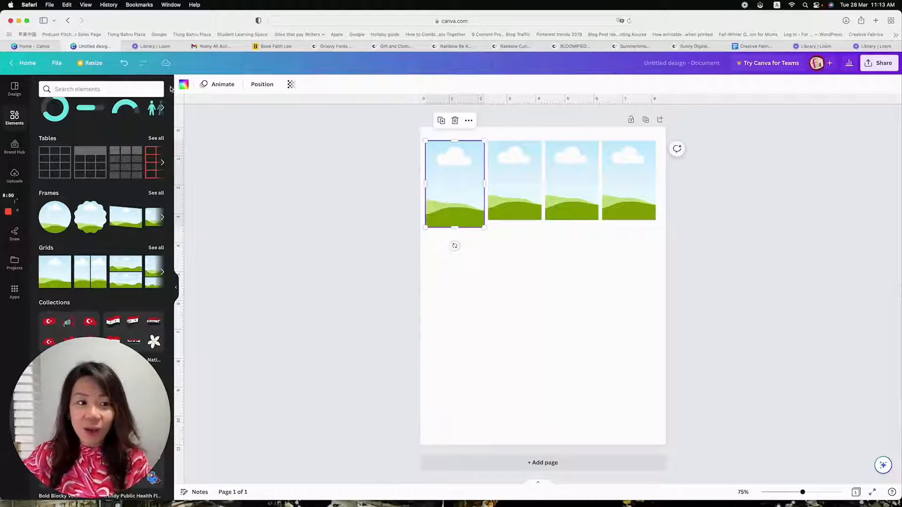
pyautogui.click(124, 65)
pyautogui.click(548, 277)
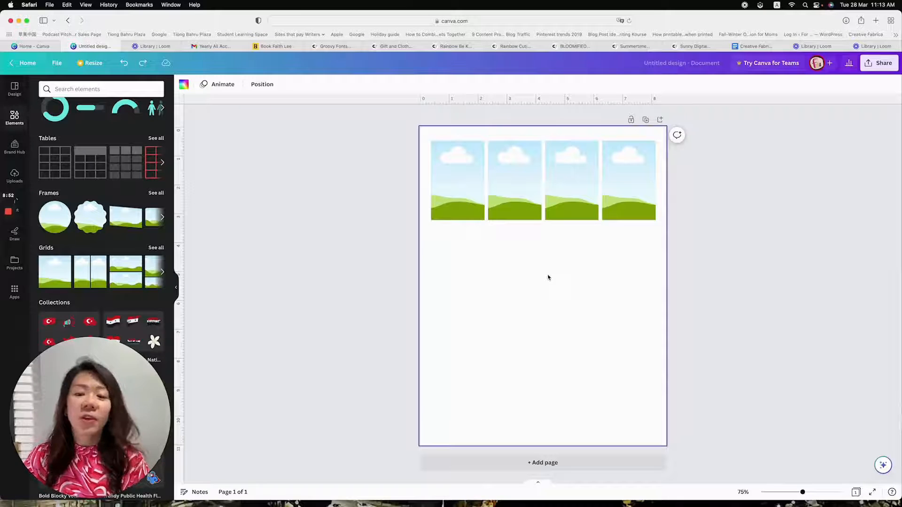
pyautogui.moveTo(709, 256); pyautogui.dragTo(445, 125)
pyautogui.click(710, 264)
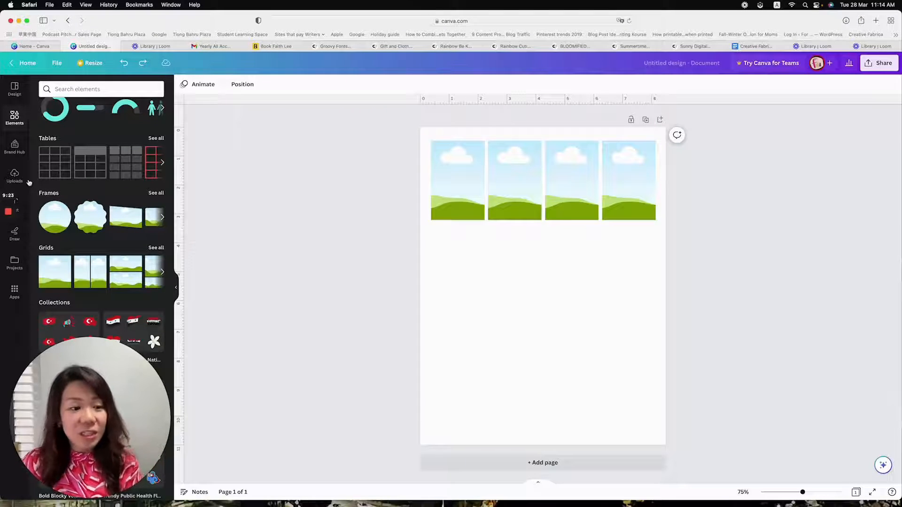
# Upload misstiina_sunnypatts_1, 2, 3 and 6 from the mt_pp_sunny folder, and reopen the upload file picker at Downloads
pyautogui.click(14, 176)
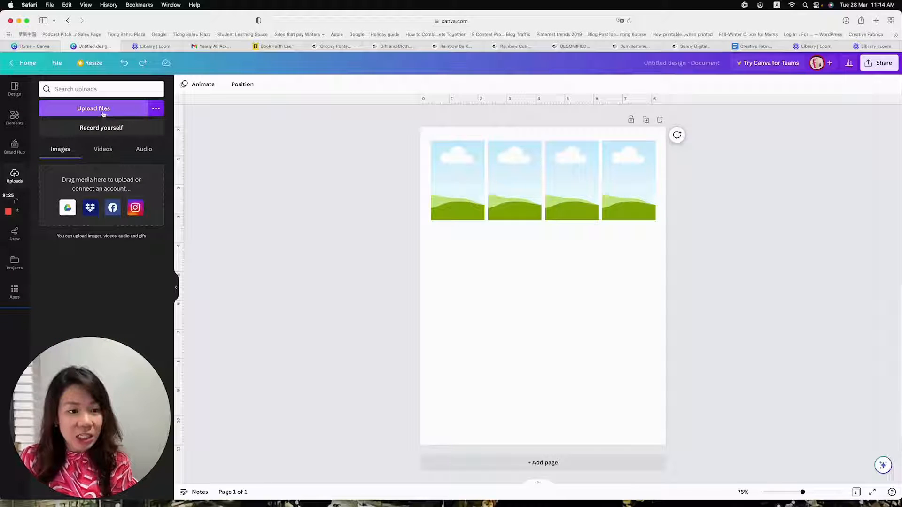
pyautogui.click(104, 112)
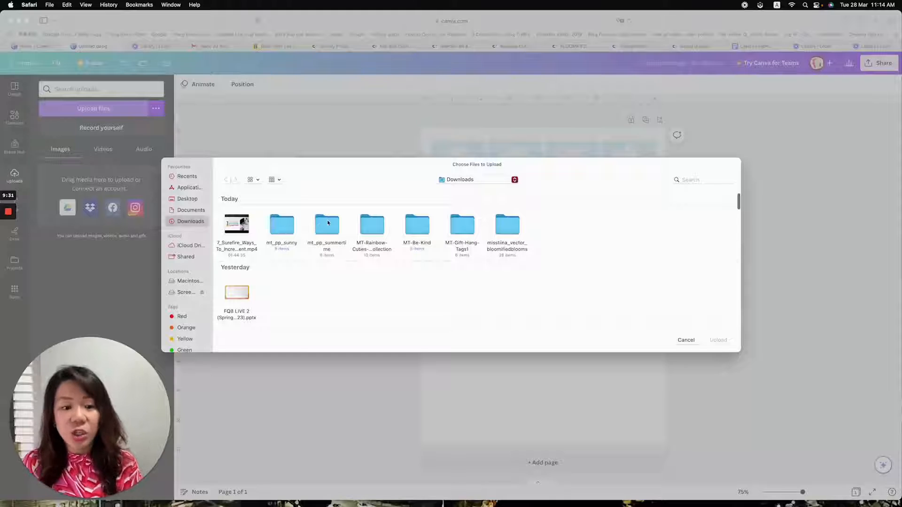
pyautogui.doubleClick(289, 224)
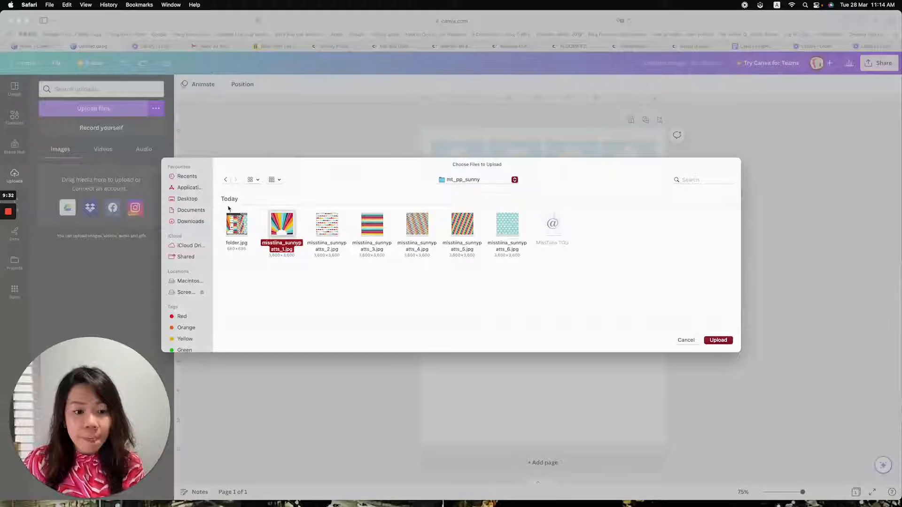
pyautogui.click(378, 230)
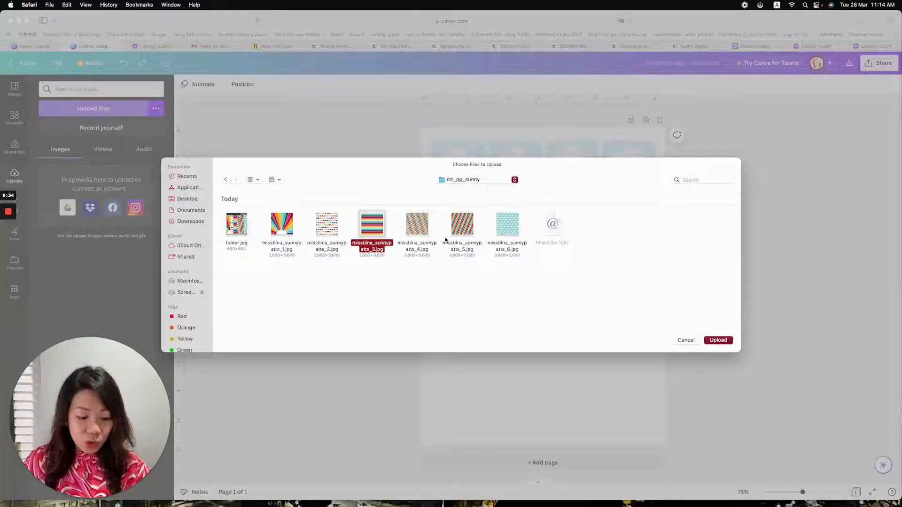
pyautogui.keyDown('super'); pyautogui.click(508, 235); pyautogui.keyUp('super')
pyautogui.keyDown('super'); pyautogui.click(326, 229); pyautogui.keyUp('super')
pyautogui.keyDown('super'); pyautogui.click(284, 225); pyautogui.keyUp('super')
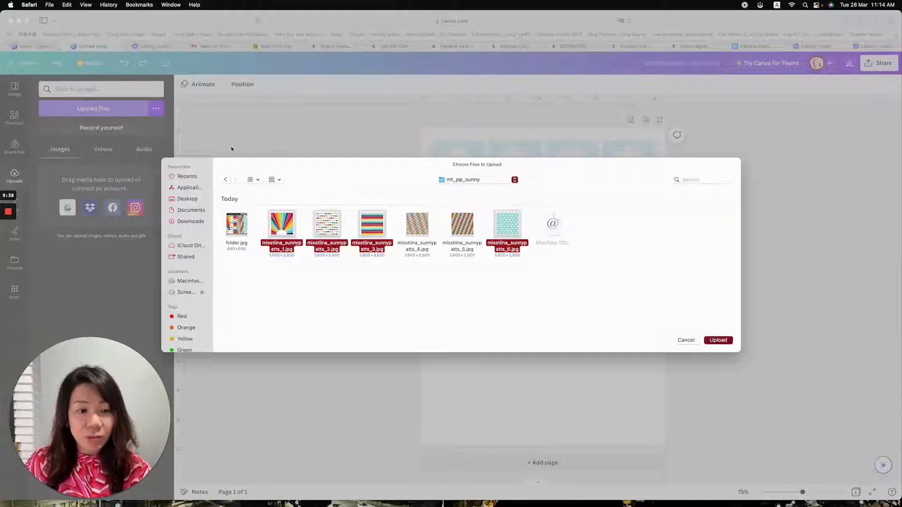
pyautogui.click(711, 343)
pyautogui.click(99, 112)
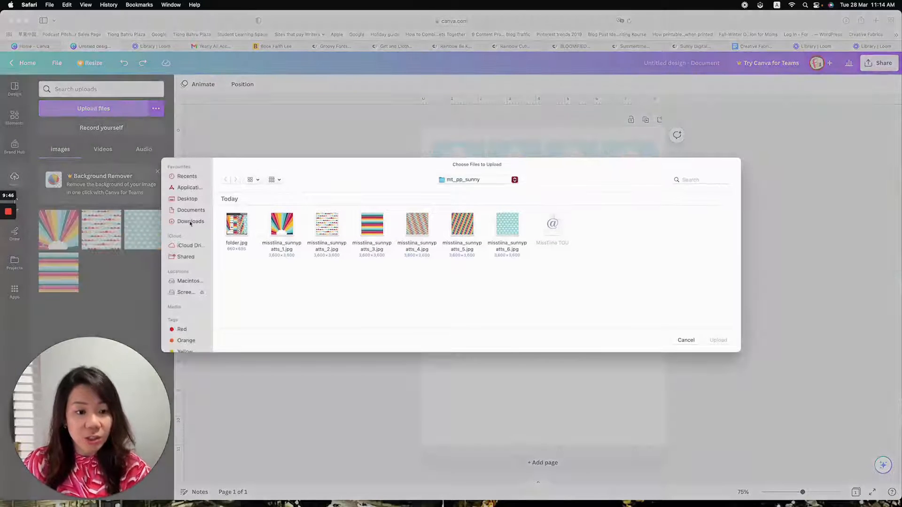
pyautogui.click(190, 221)
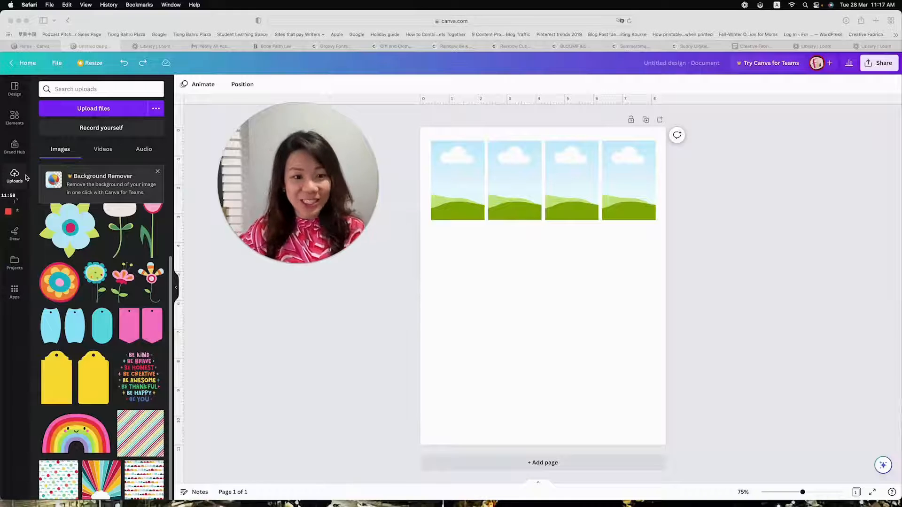
# Add the uploaded diagonal-stripe pattern, drop it into the leftmost grid, and check its crop
pyautogui.click(143, 434)
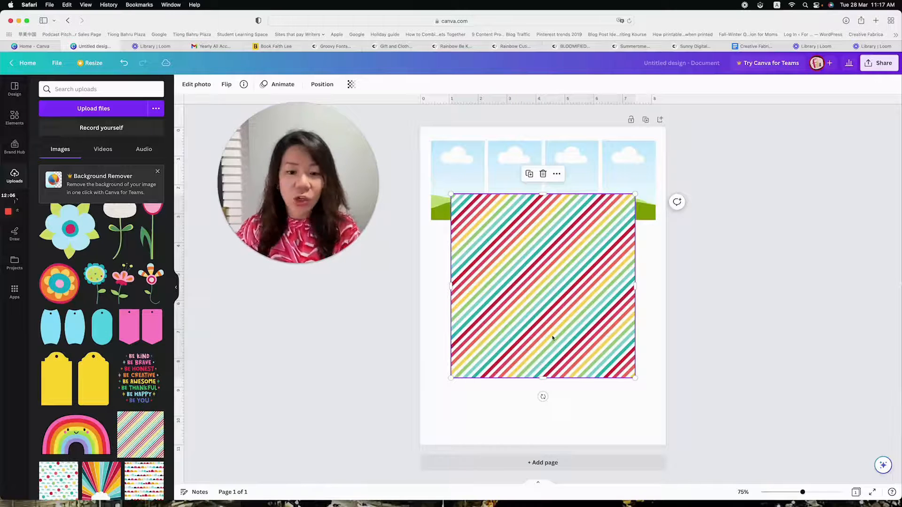
pyautogui.moveTo(561, 258); pyautogui.dragTo(480, 186)
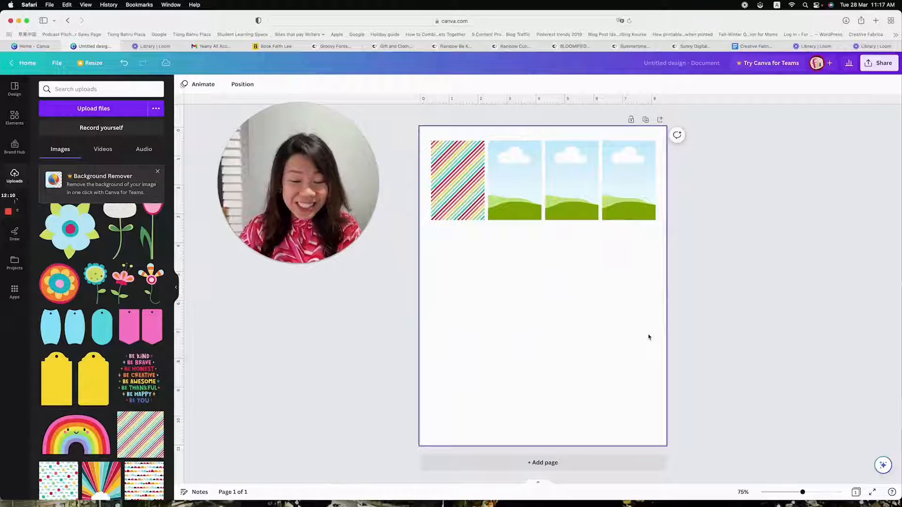
pyautogui.doubleClick(457, 182)
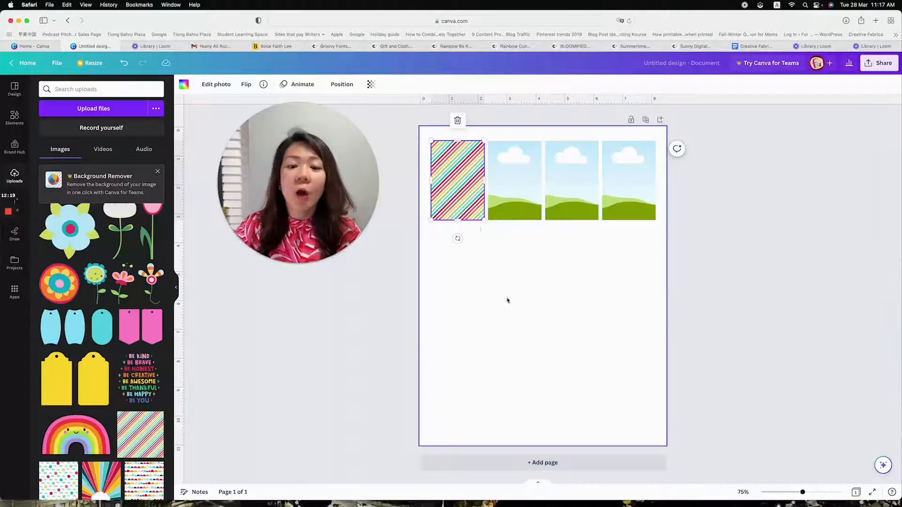
pyautogui.click(507, 300)
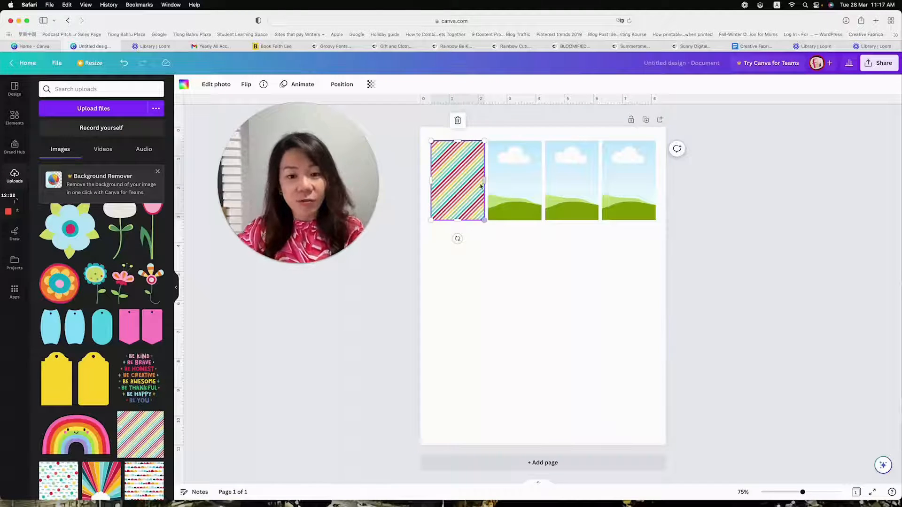
# Enlarge the diagonal-stripe pattern inside the leftmost grid, align its upper-left corner with the grid's, and apply the crop
pyautogui.doubleClick(460, 181)
pyautogui.moveTo(497, 219); pyautogui.dragTo(556, 283)
pyautogui.moveTo(483, 257); pyautogui.dragTo(518, 297)
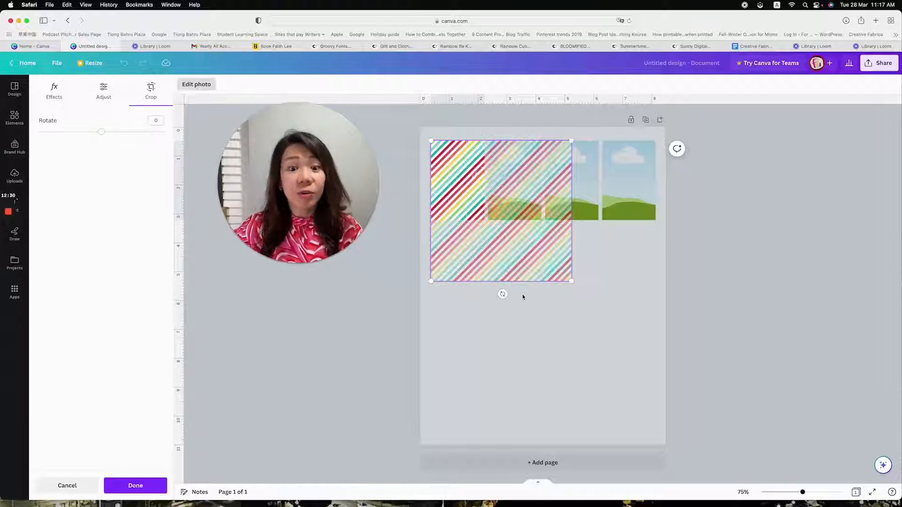
pyautogui.press('Return')
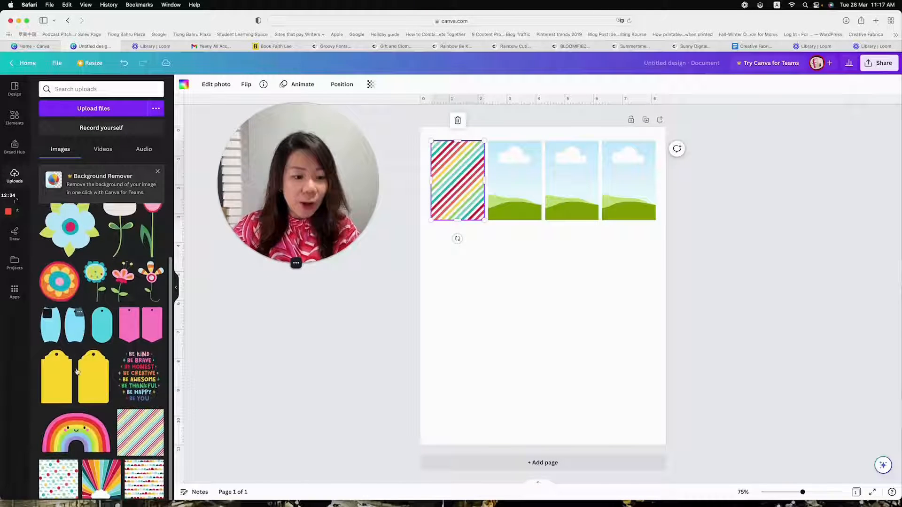
# Fill the second, third and fourth grids with the balloon-and-cloud, sunburst and colourful half-circle patterns respectively
pyautogui.click(59, 478)
pyautogui.moveTo(521, 281); pyautogui.dragTo(515, 188)
pyautogui.click(100, 465)
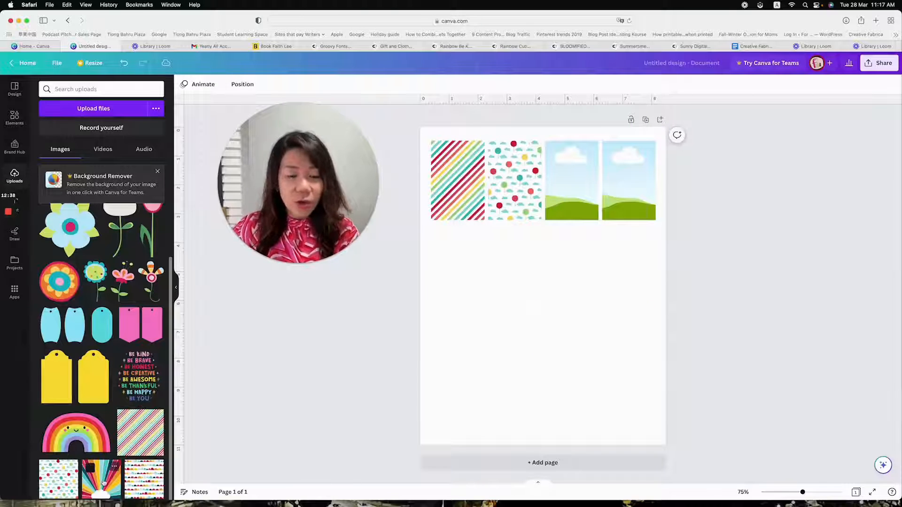
pyautogui.moveTo(514, 272); pyautogui.dragTo(572, 199)
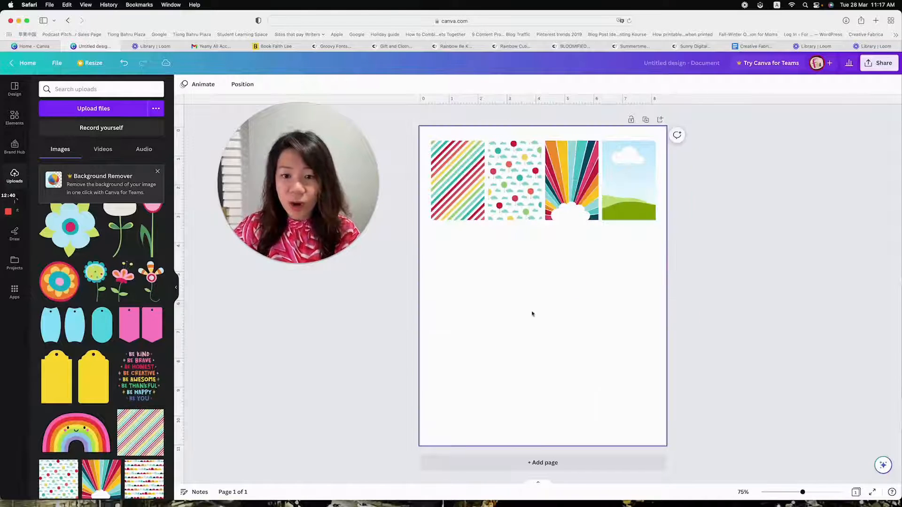
pyautogui.click(155, 470)
pyautogui.moveTo(583, 270); pyautogui.dragTo(632, 240)
pyautogui.click(621, 312)
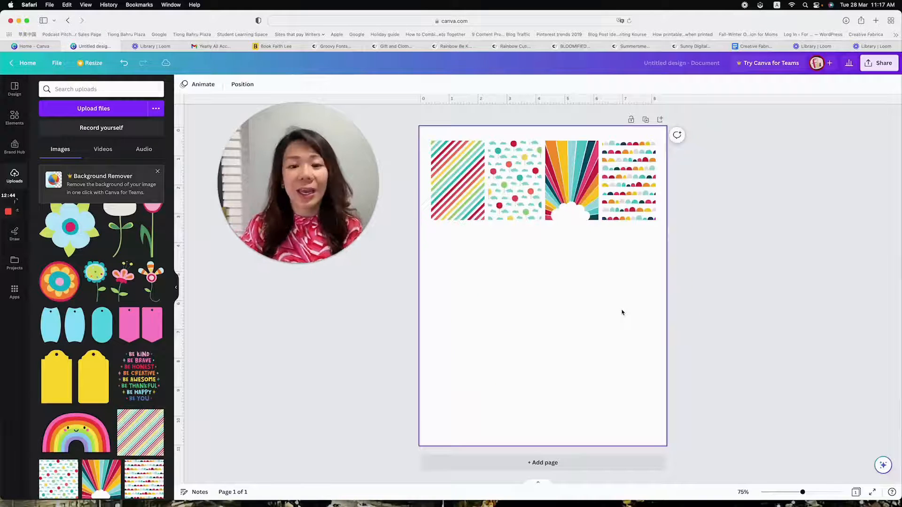
# Examine the row of four patterned grids close up at 171% zoom
pyautogui.click(456, 197)
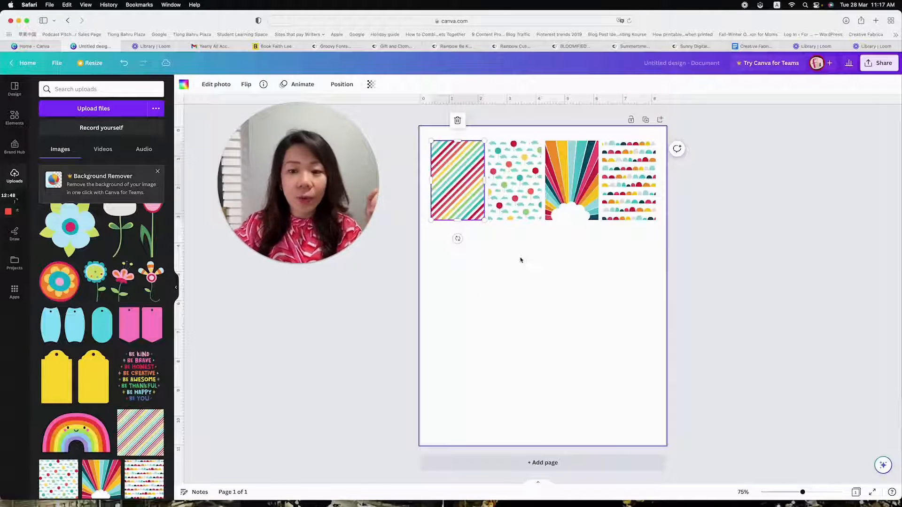
pyautogui.click(570, 287)
pyautogui.moveTo(802, 493); pyautogui.dragTo(808, 493)
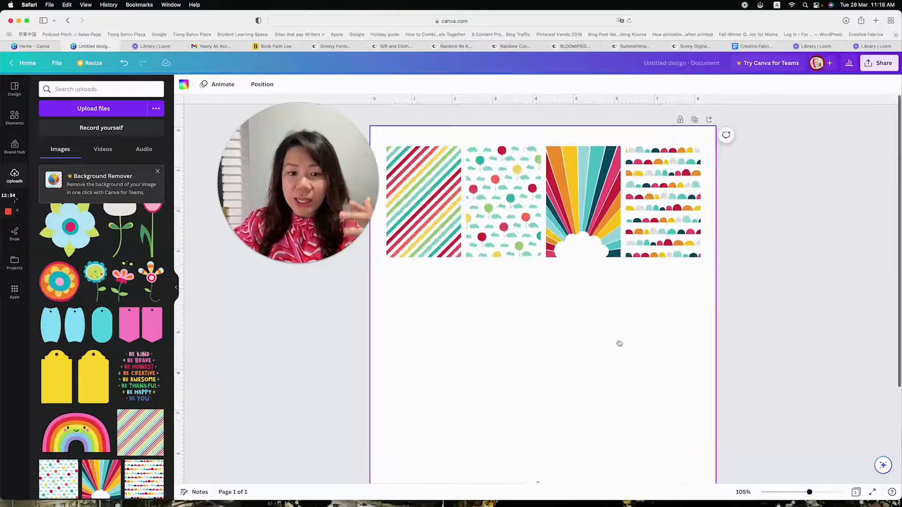
pyautogui.moveTo(317, 210); pyautogui.dragTo(291, 208)
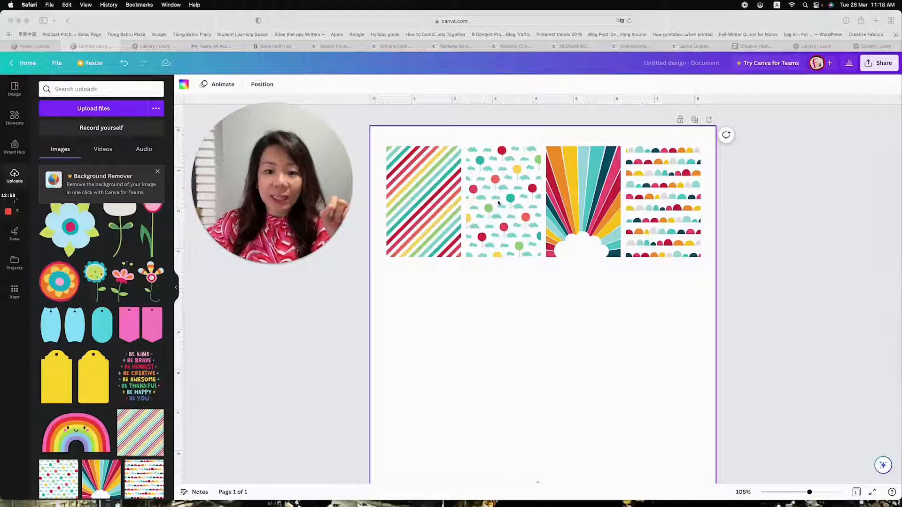
pyautogui.click(811, 494)
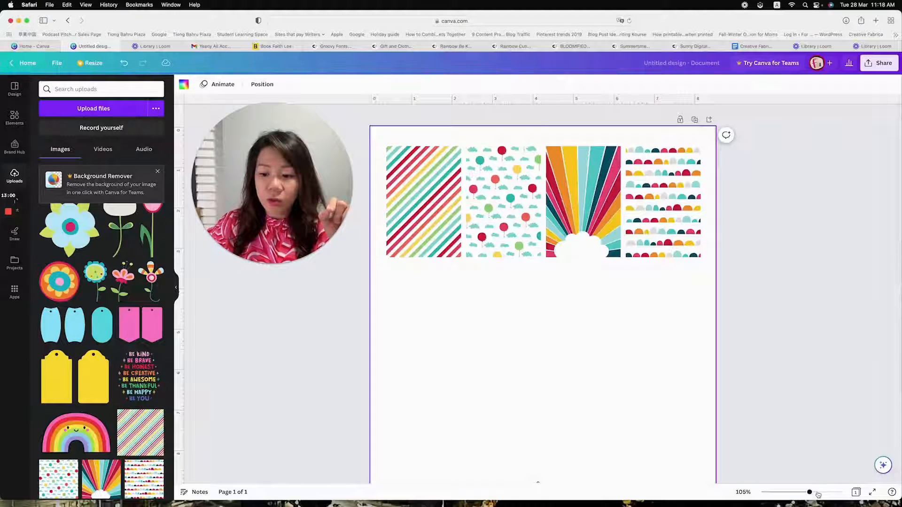
pyautogui.moveTo(811, 494); pyautogui.dragTo(819, 493)
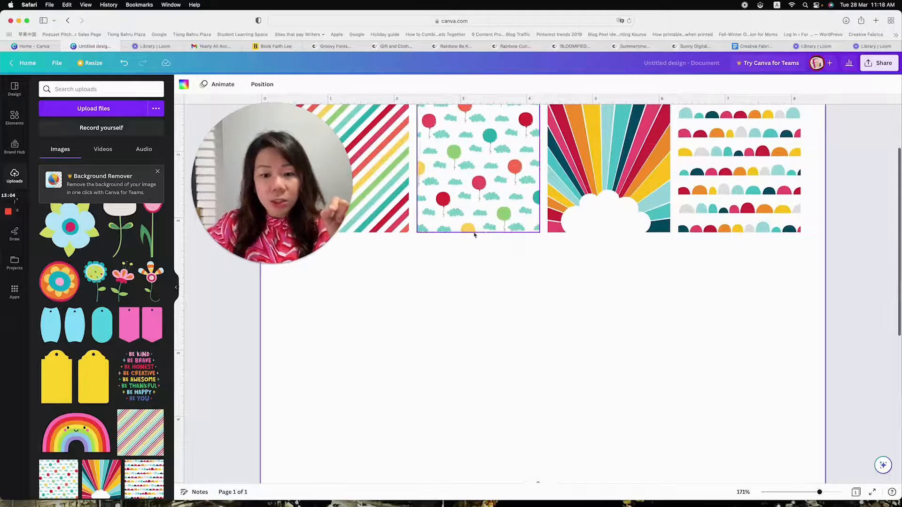
pyautogui.scroll(3, 525, 246)
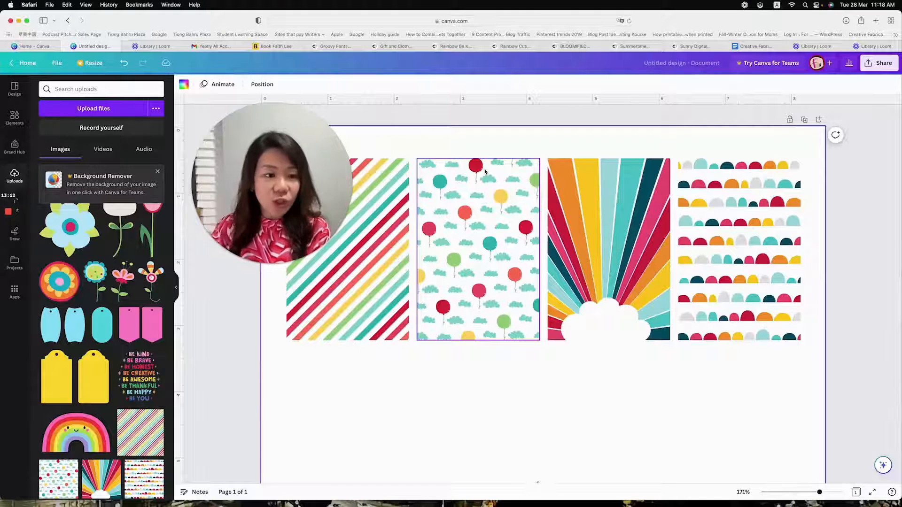
# Add the rounded-corner rectangle frame with a border, reduce its size and place it below the row of grids
pyautogui.click(14, 117)
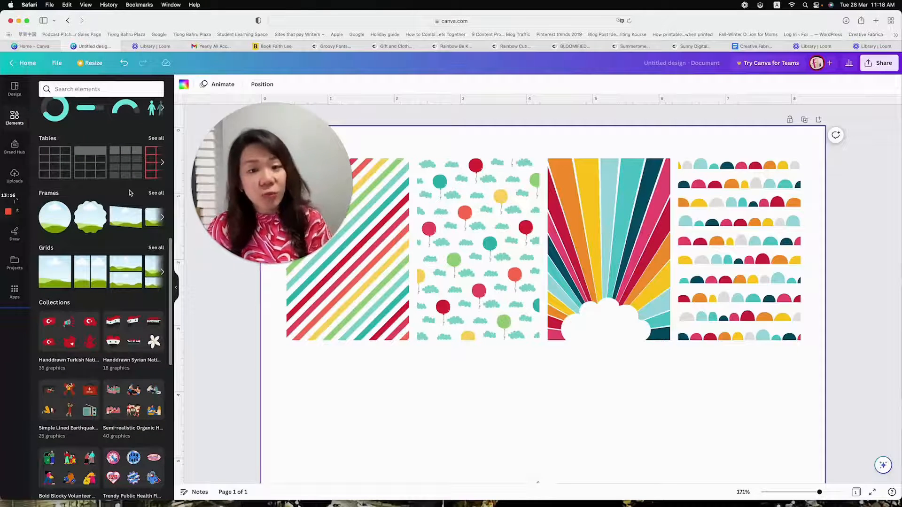
pyautogui.click(157, 194)
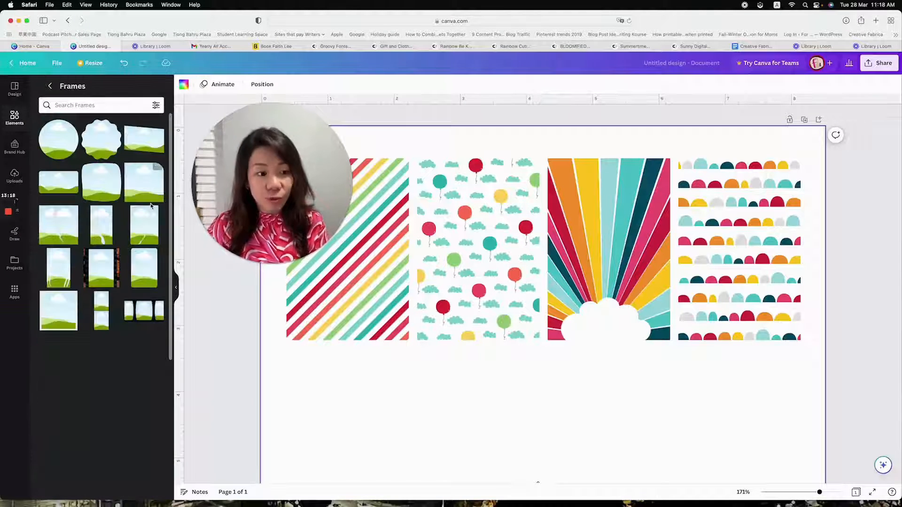
pyautogui.scroll(-2, 112, 207)
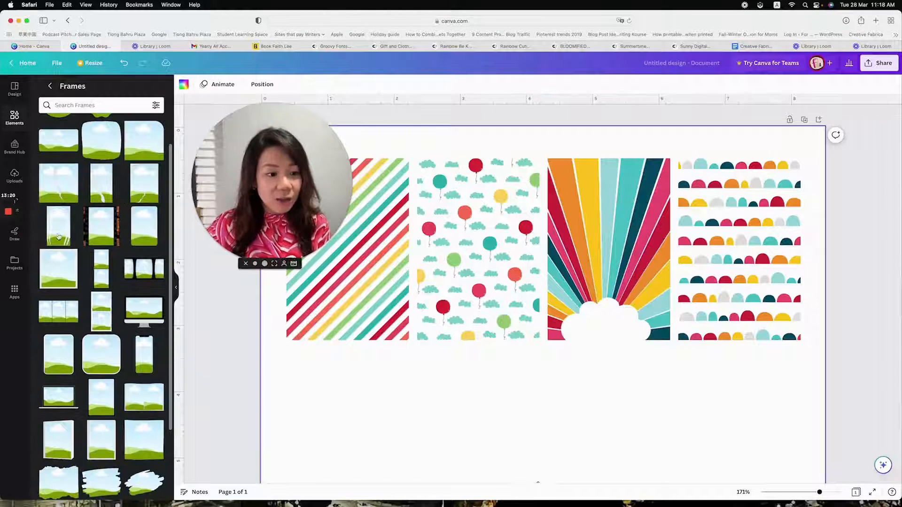
pyautogui.scroll(-1, 70, 236)
pyautogui.scroll(-2, 70, 236)
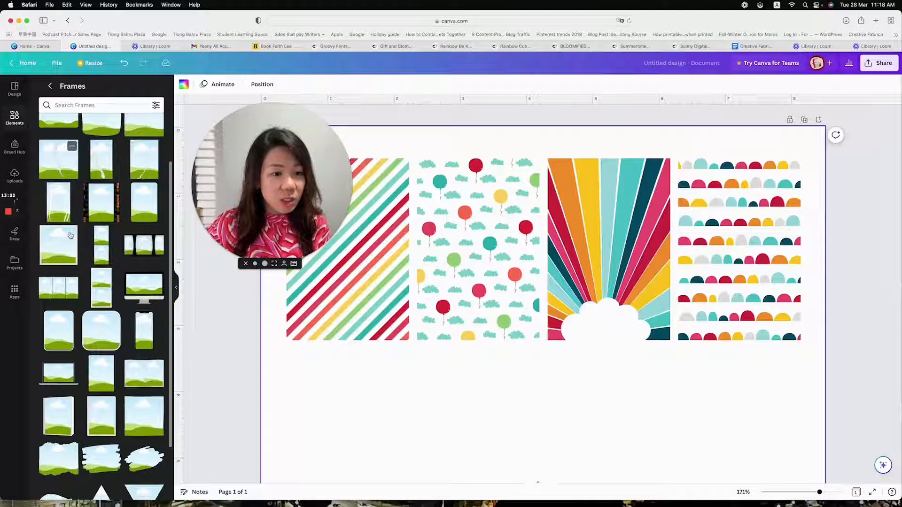
pyautogui.scroll(-1, 78, 235)
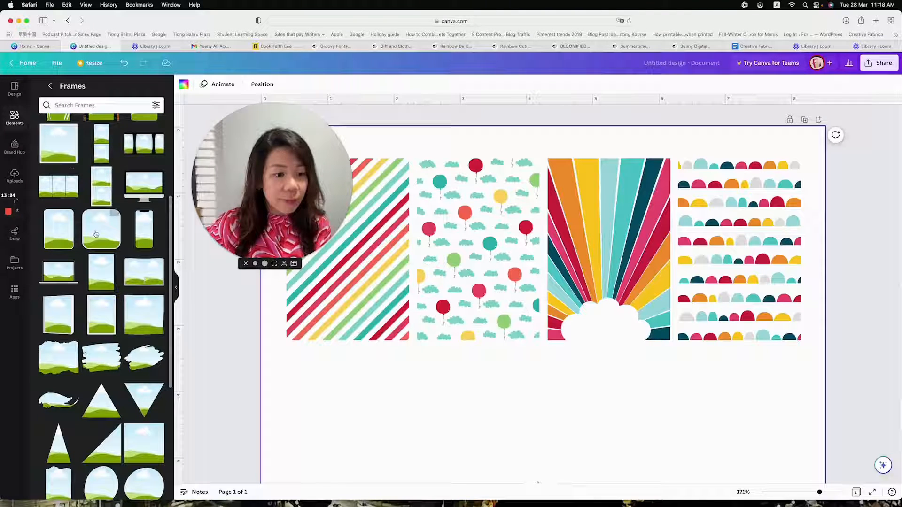
pyautogui.click(61, 230)
pyautogui.scroll(-10, 410, 248)
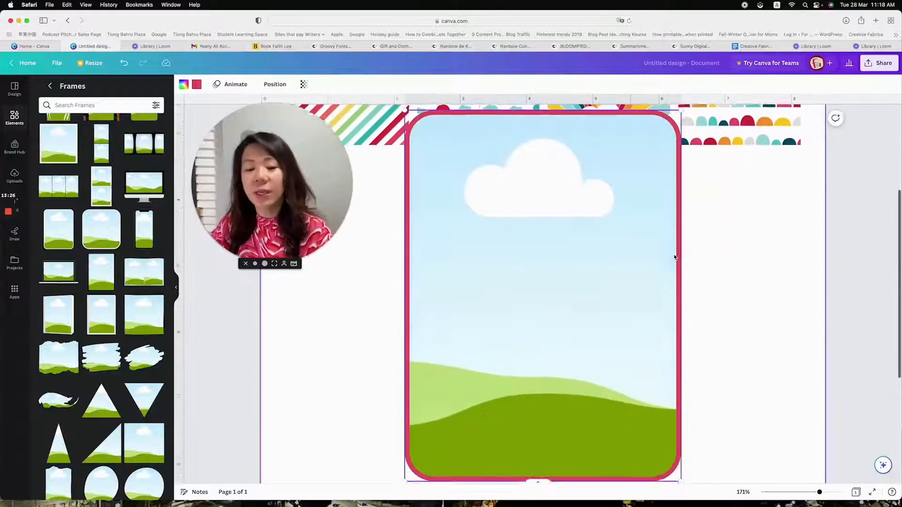
pyautogui.moveTo(501, 204); pyautogui.dragTo(514, 225)
pyautogui.moveTo(493, 175); pyautogui.dragTo(487, 192)
pyautogui.moveTo(403, 124); pyautogui.dragTo(451, 185)
pyautogui.moveTo(562, 255); pyautogui.dragTo(544, 202)
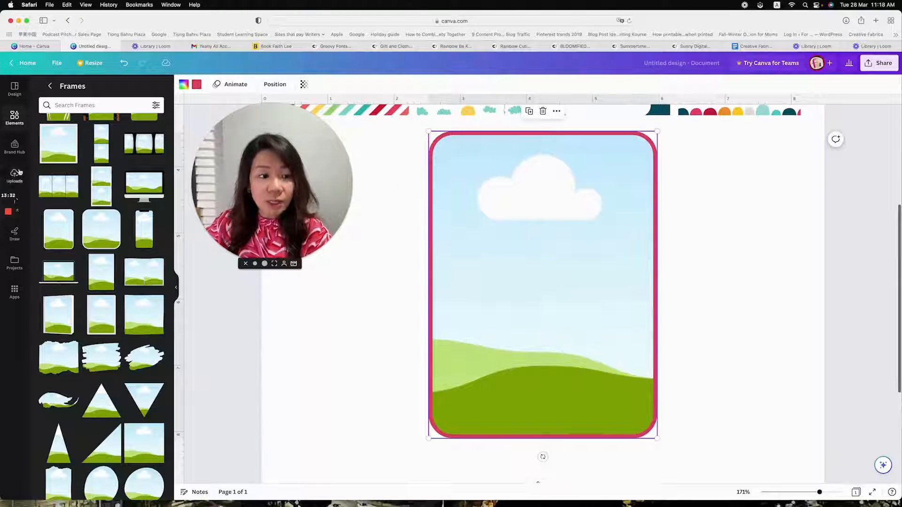
# Fill the rounded frame with the uploaded diagonal-stripe pattern and set its border colour to black
pyautogui.click(14, 175)
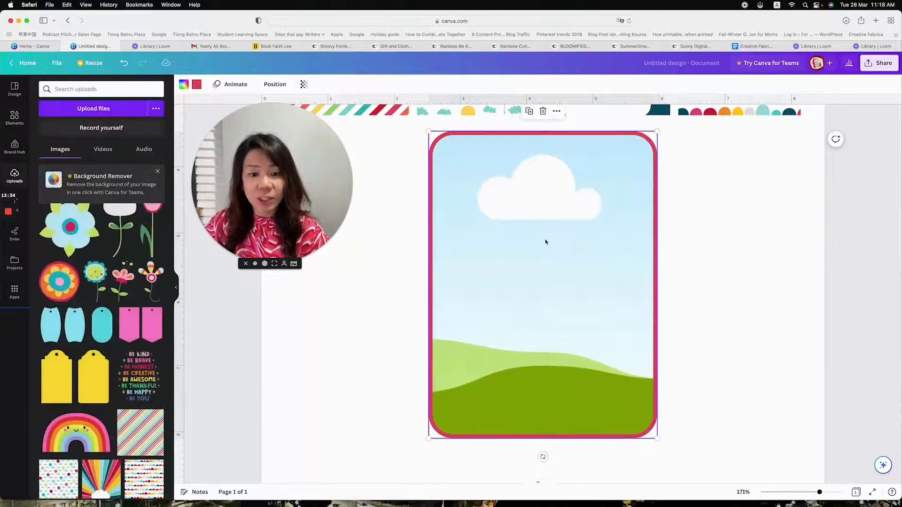
pyautogui.moveTo(144, 437); pyautogui.dragTo(489, 292)
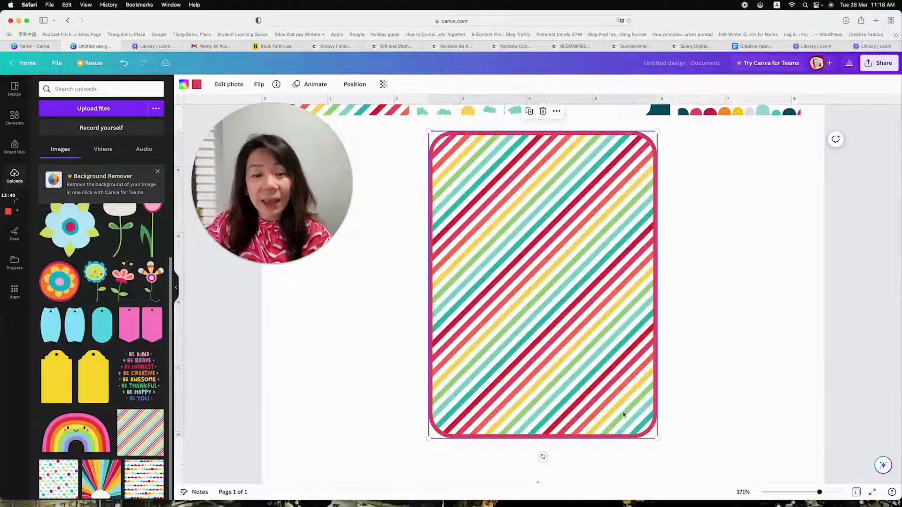
pyautogui.click(196, 85)
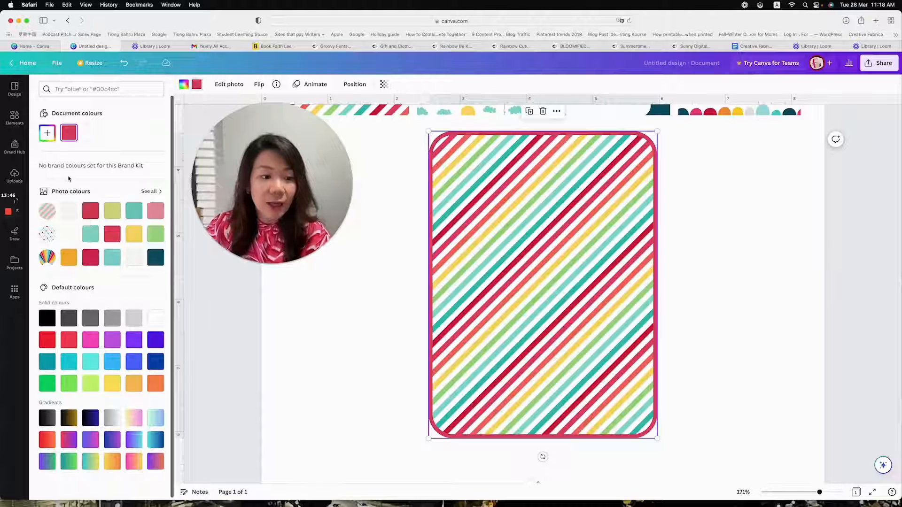
pyautogui.click(54, 318)
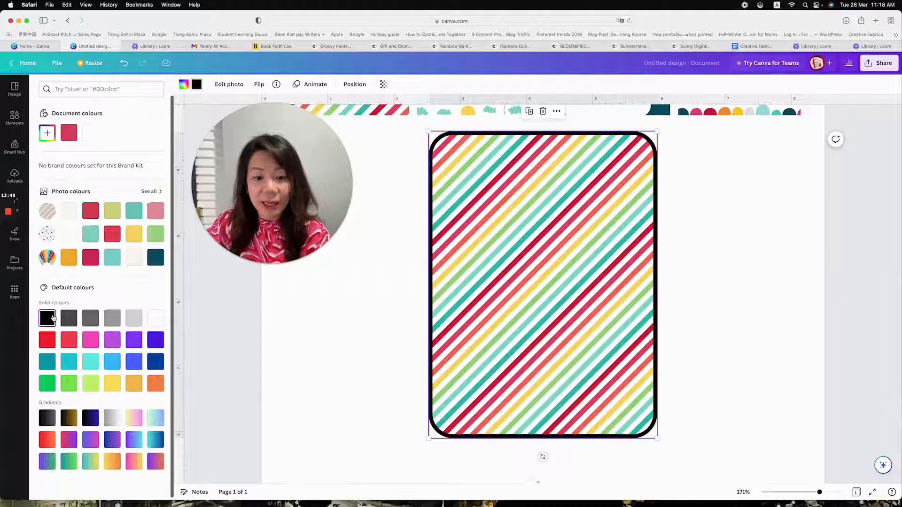
# Shrink the striped rounded frame to slightly less than one grid's width and compare its shape with the leftmost grid
pyautogui.scroll(-1, 540, 302)
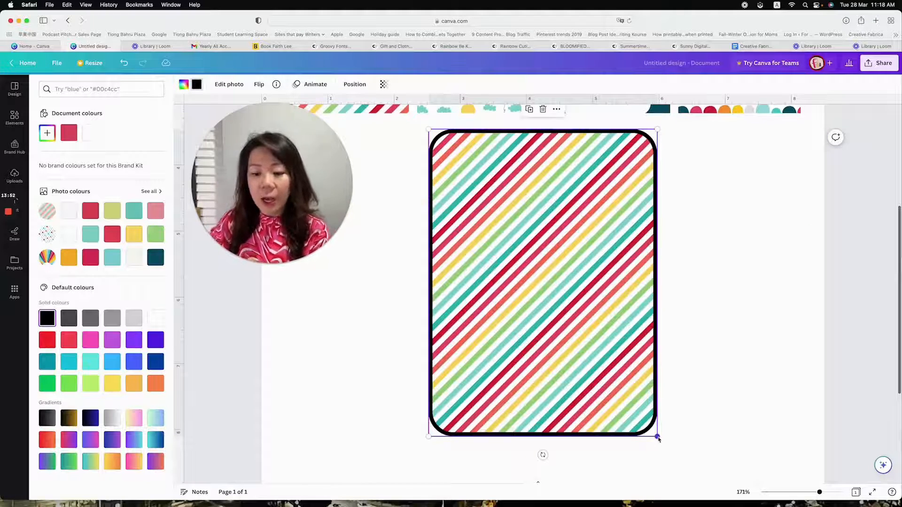
pyautogui.moveTo(634, 405); pyautogui.dragTo(560, 279)
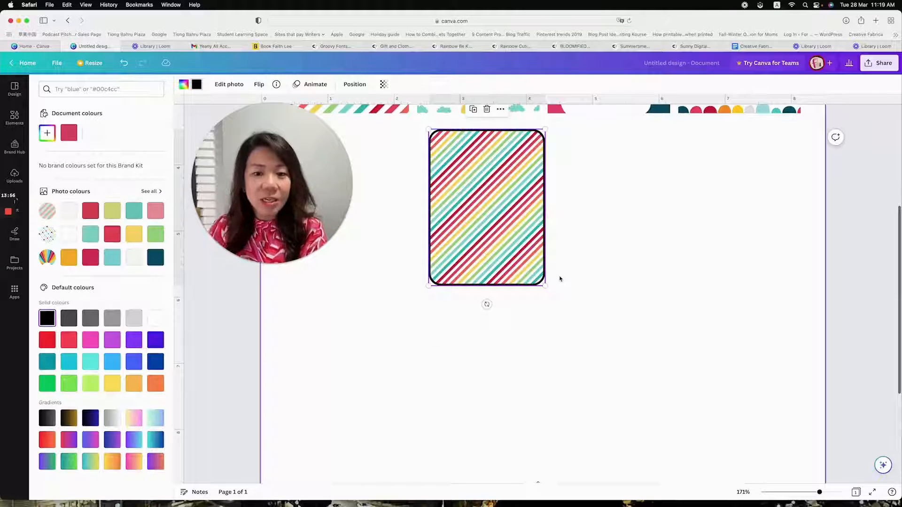
pyautogui.scroll(5, 576, 276)
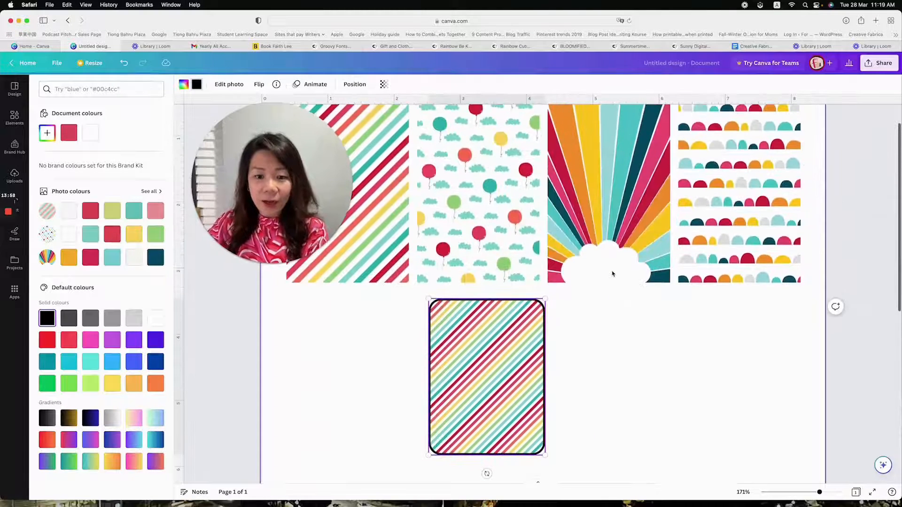
pyautogui.moveTo(282, 206); pyautogui.dragTo(158, 367)
pyautogui.click(325, 255)
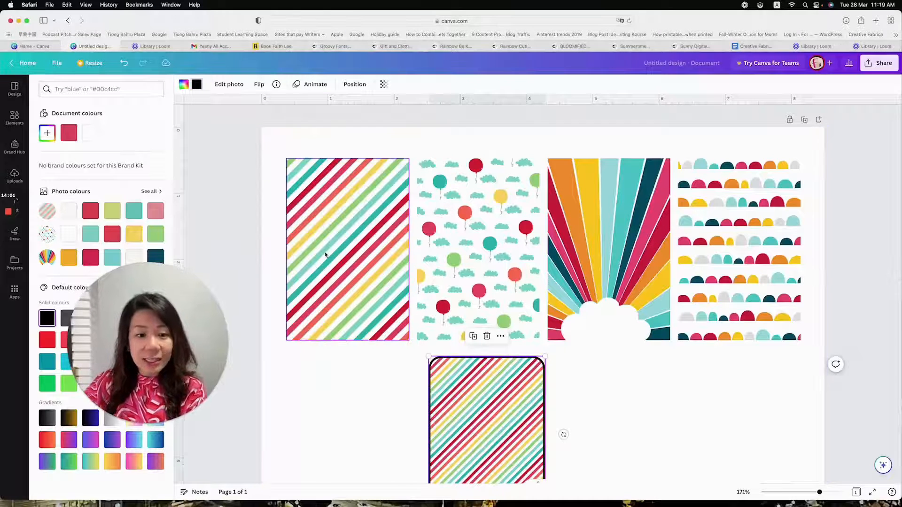
pyautogui.click(349, 260)
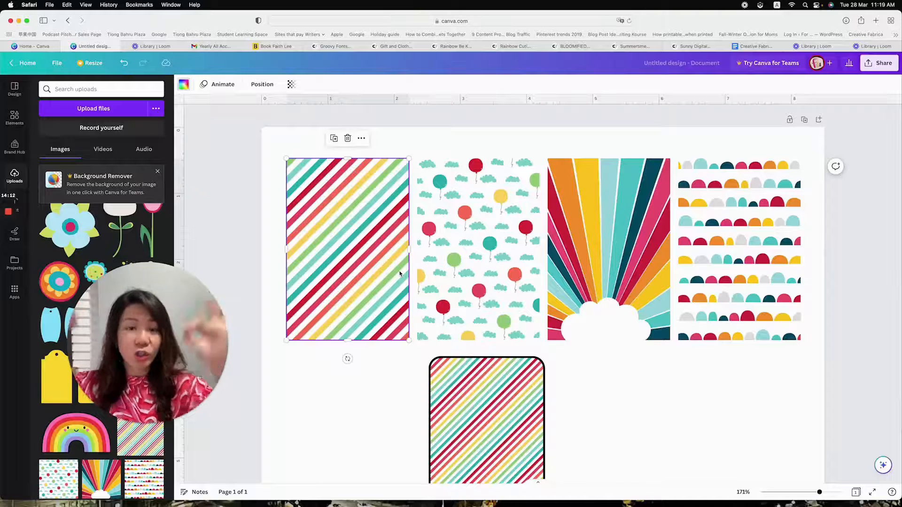
pyautogui.scroll(-3, 399, 273)
pyautogui.click(481, 347)
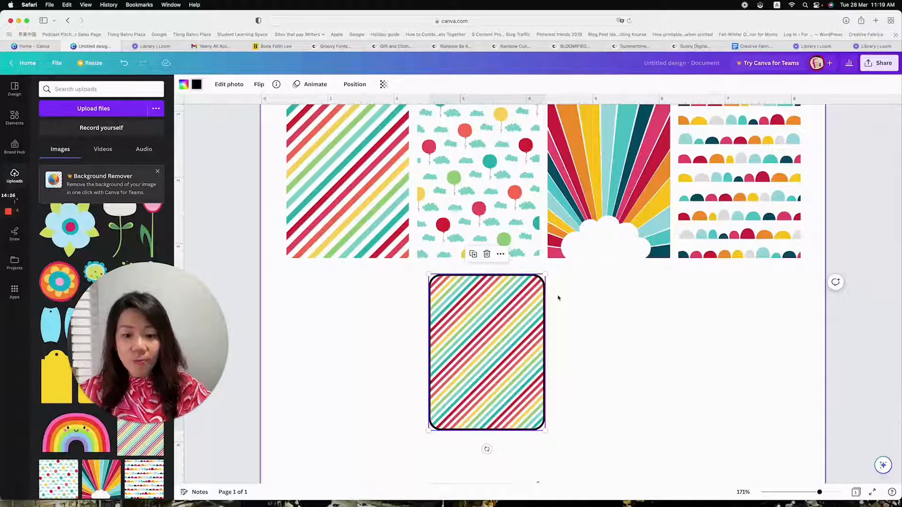
pyautogui.moveTo(545, 275)
pyautogui.mouseDown()
pyautogui.moveTo(501, 317)
pyautogui.moveTo(537, 292)
pyautogui.moveTo(504, 327)
pyautogui.moveTo(554, 290)
pyautogui.moveTo(534, 292)
pyautogui.moveTo(501, 320)
pyautogui.moveTo(559, 272)
pyautogui.moveTo(540, 278)
pyautogui.mouseUp()
# Delete the striped rounded frame below the row of grids
pyautogui.scroll(2, 606, 315)
pyautogui.scroll(2, 607, 315)
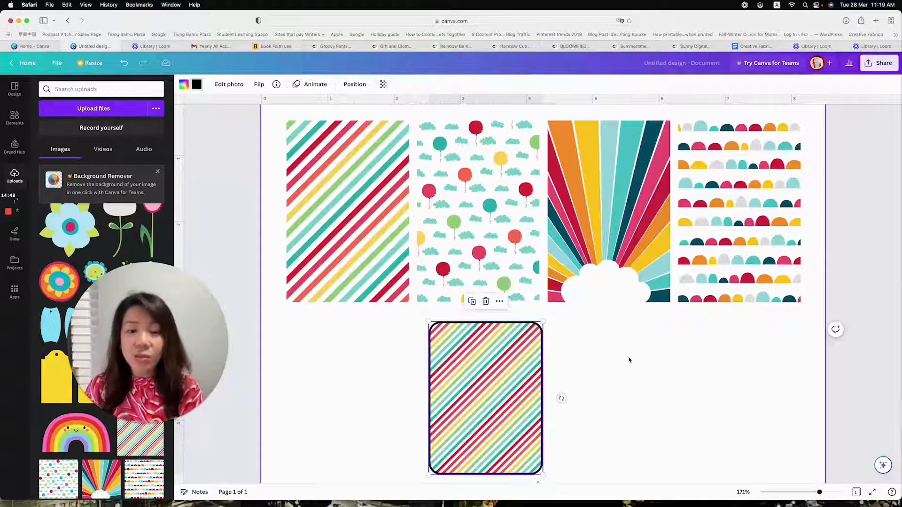
pyautogui.scroll(3, 628, 361)
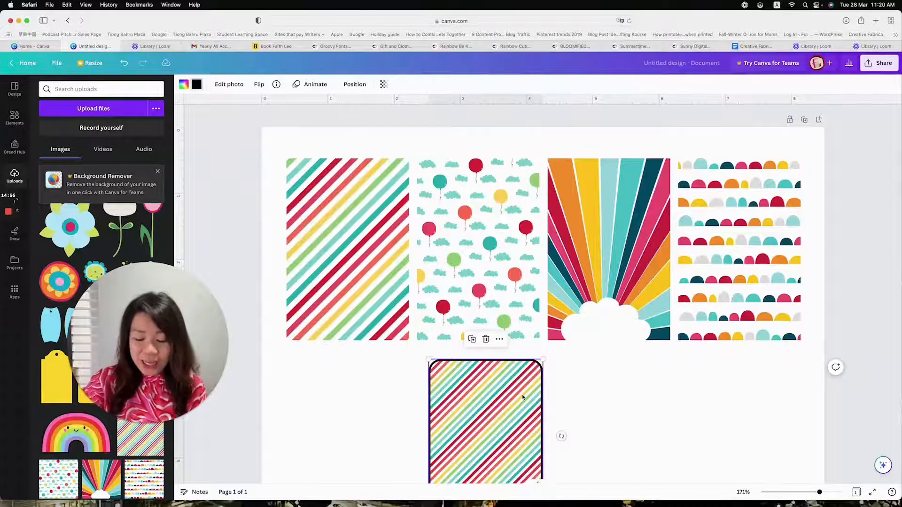
pyautogui.press('Delete')
pyautogui.press('Delete')
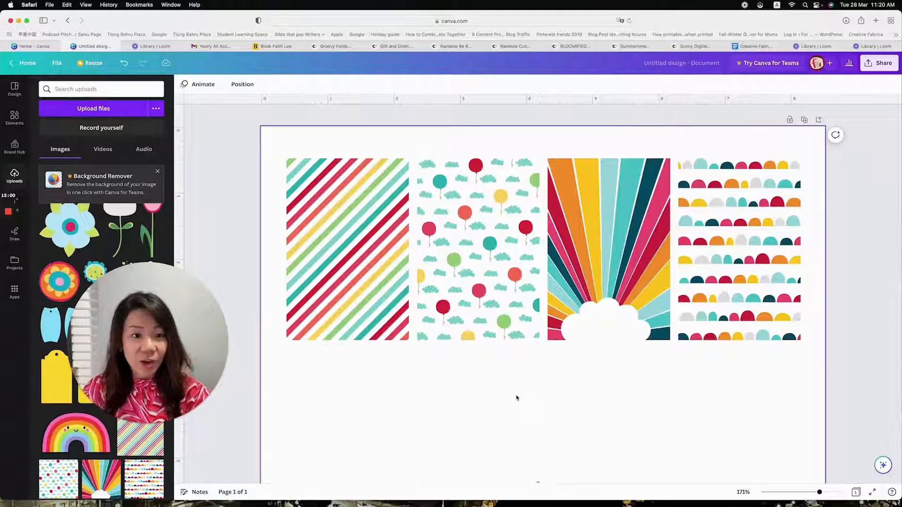
# Add a square shape from the recently used elements and move it up so it overlaps the second and third grids
pyautogui.click(15, 118)
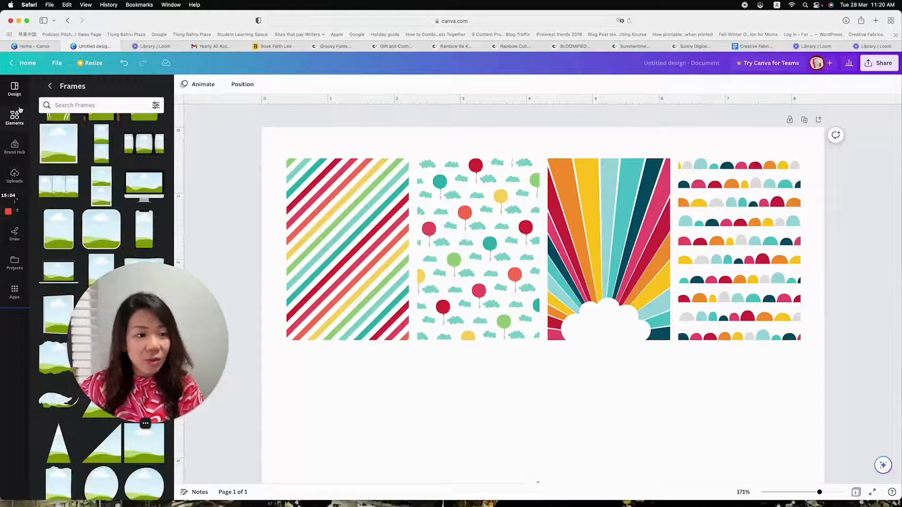
pyautogui.click(50, 86)
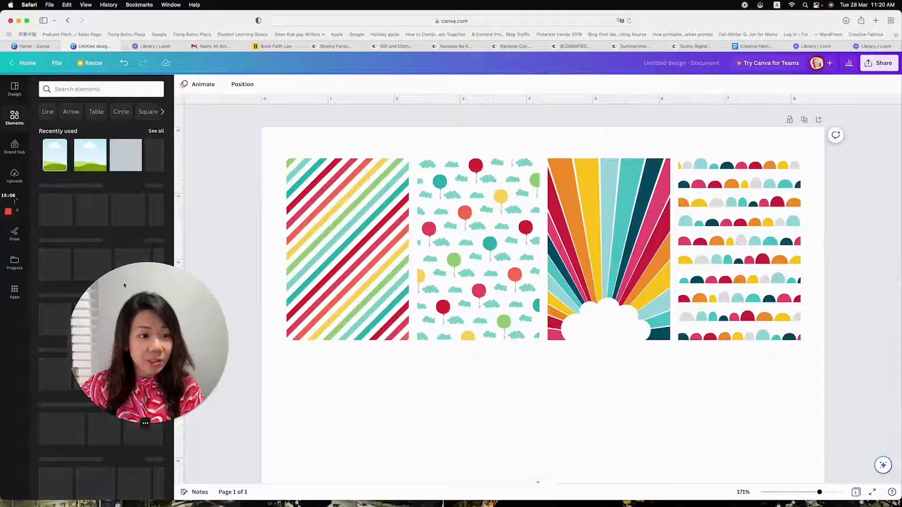
pyautogui.click(126, 161)
pyautogui.moveTo(554, 424); pyautogui.dragTo(523, 286)
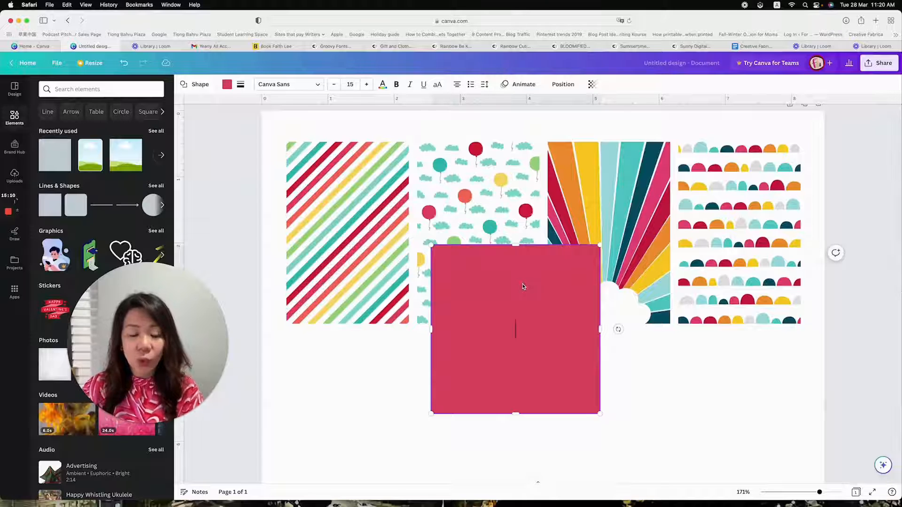
pyautogui.doubleClick(496, 313)
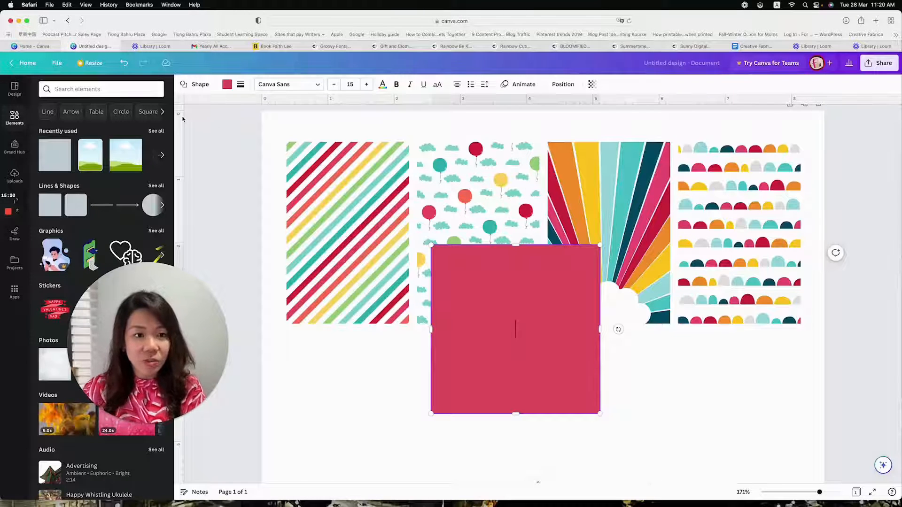
# Remove the square's fill colour and give it a dotted black border with a weight of 1
pyautogui.click(226, 85)
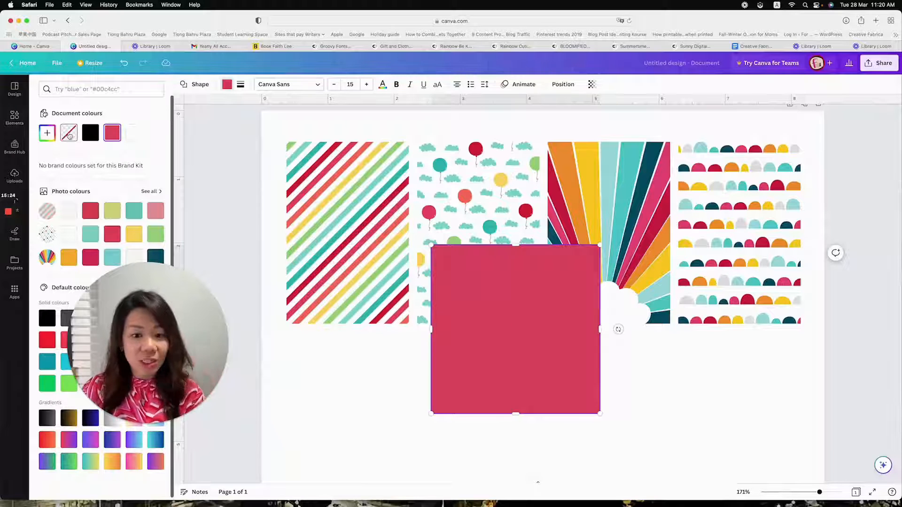
pyautogui.click(69, 134)
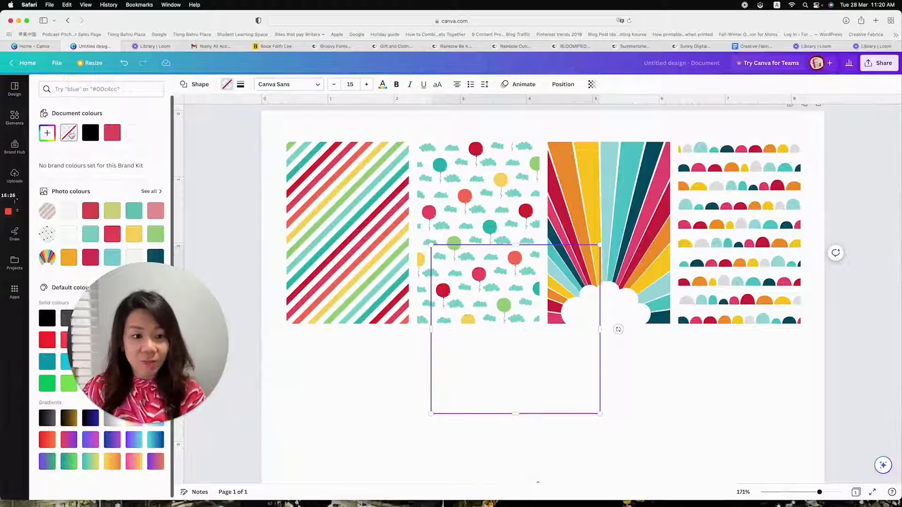
pyautogui.click(240, 84)
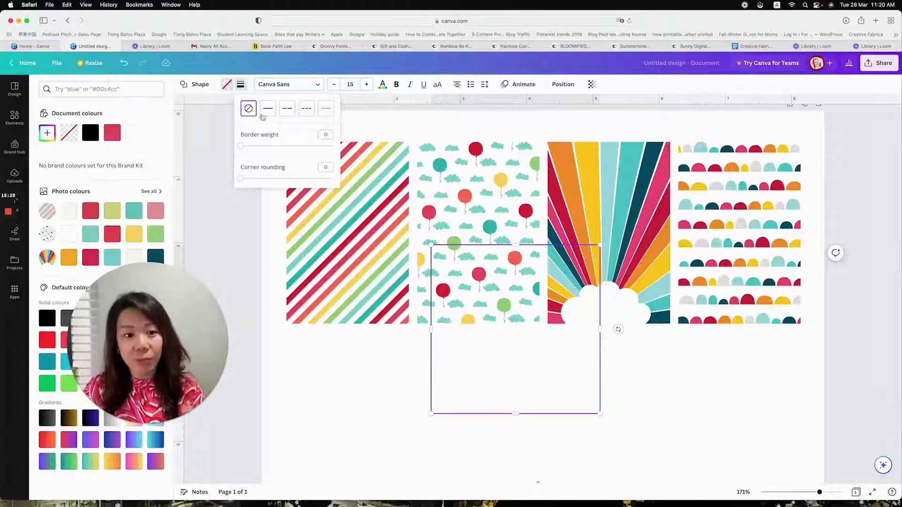
pyautogui.click(326, 110)
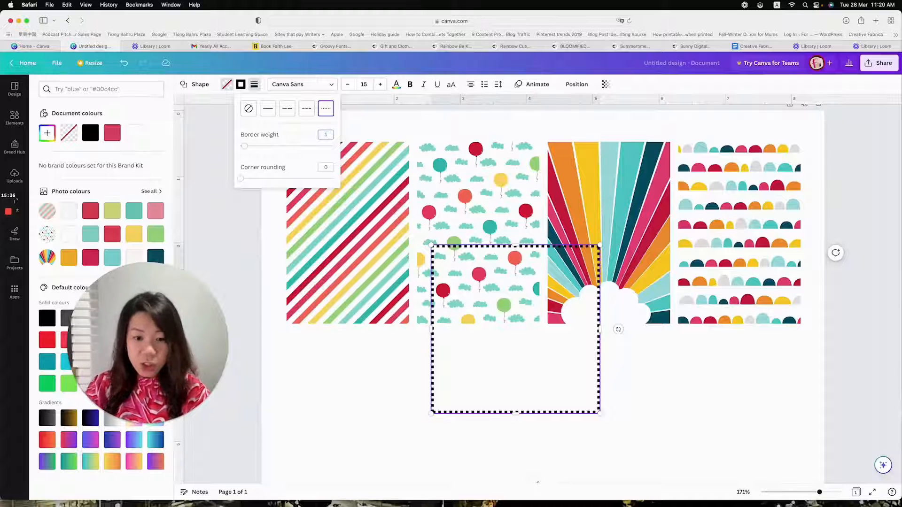
# Fit the dotted outline to the edges of the leftmost diagonal-stripe grid and check the border close up
pyautogui.moveTo(492, 347); pyautogui.dragTo(329, 240)
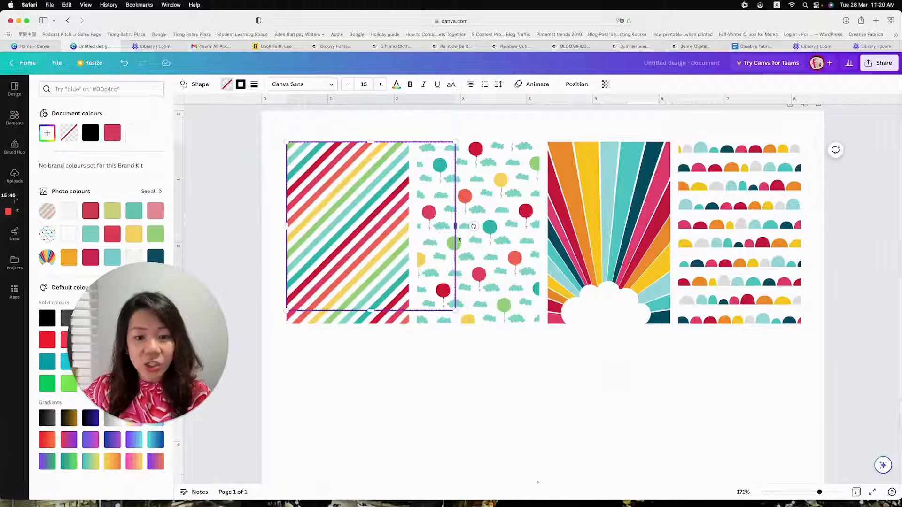
pyautogui.moveTo(454, 227); pyautogui.dragTo(409, 227)
pyautogui.moveTo(348, 315); pyautogui.dragTo(348, 323)
pyautogui.click(495, 361)
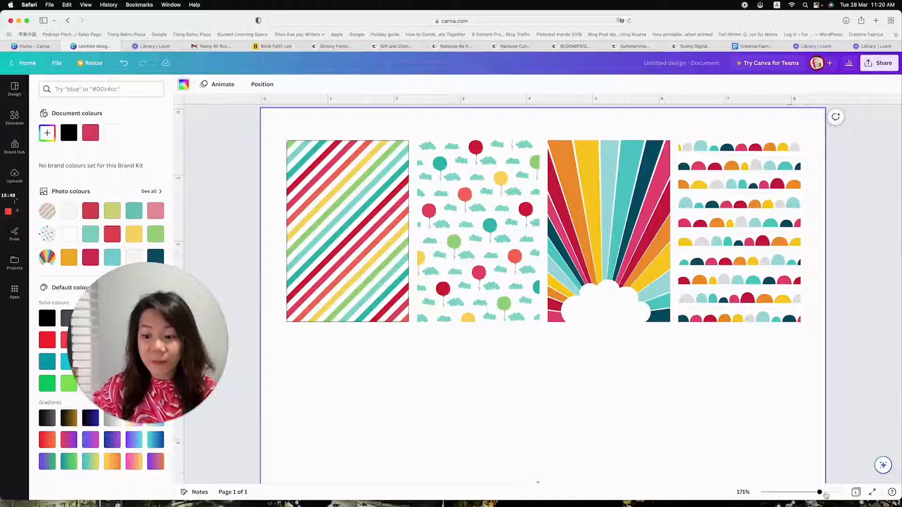
pyautogui.moveTo(819, 492); pyautogui.dragTo(826, 492)
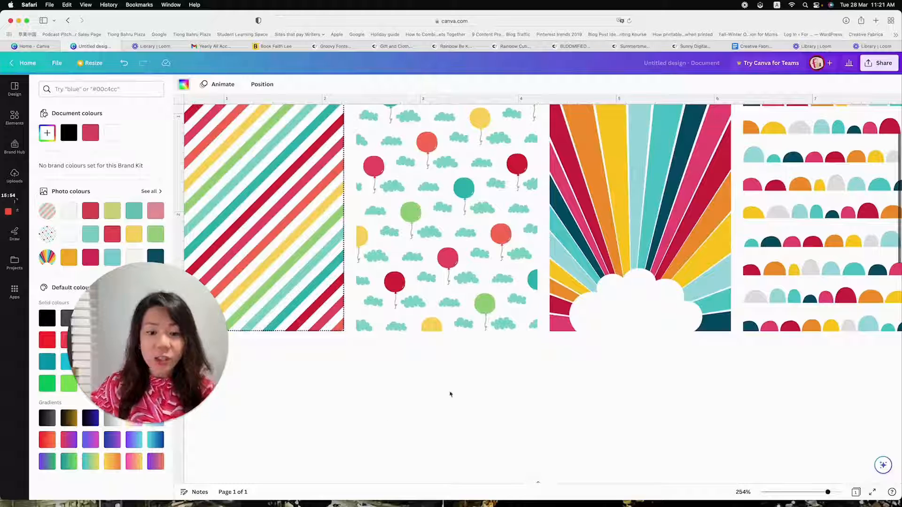
pyautogui.moveTo(828, 493); pyautogui.dragTo(818, 493)
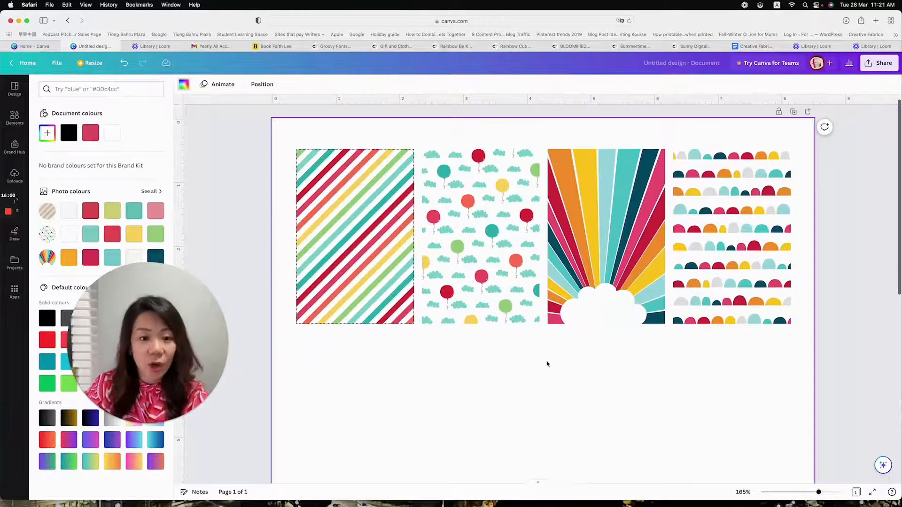
# Duplicate the dotted outline onto the second, third and fourth grids so each pattern has a matching cutting border
pyautogui.click(348, 203)
pyautogui.press('super+d')
pyautogui.moveTo(347, 208); pyautogui.dragTo(461, 199)
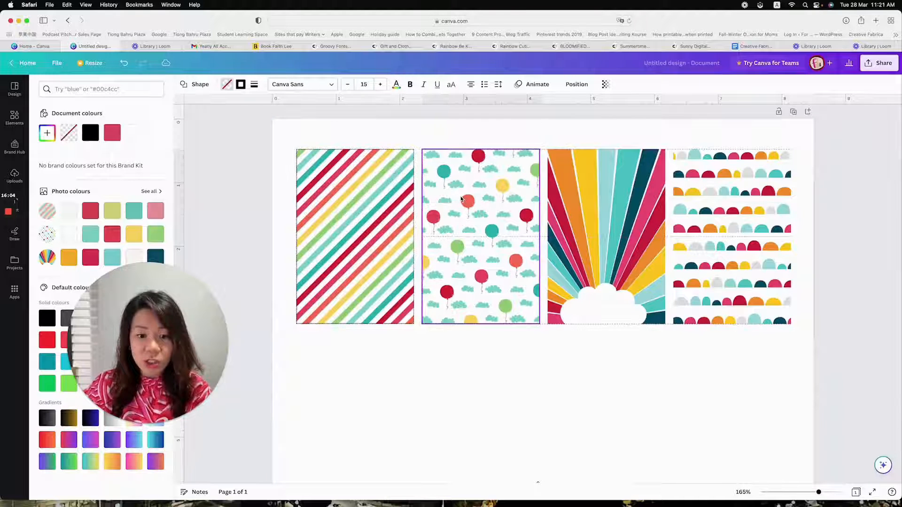
pyautogui.press('super+d')
pyautogui.press('super+d')
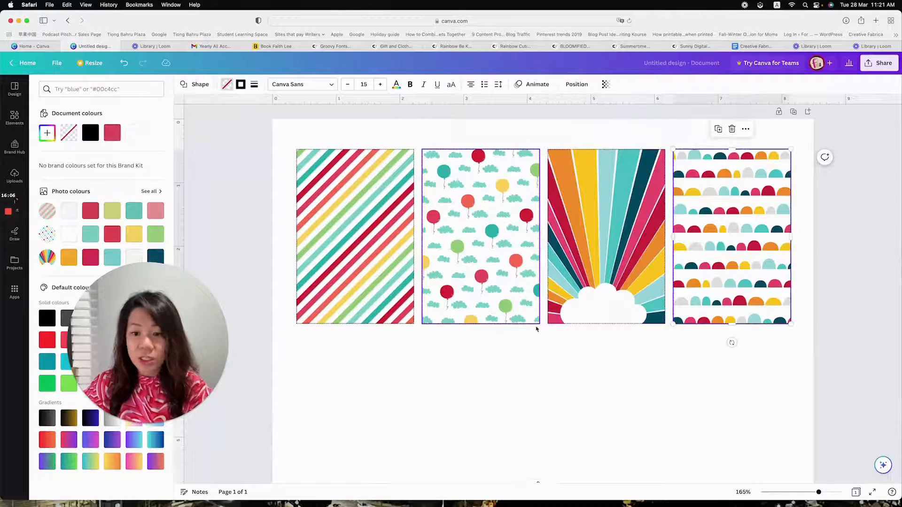
pyautogui.click(538, 333)
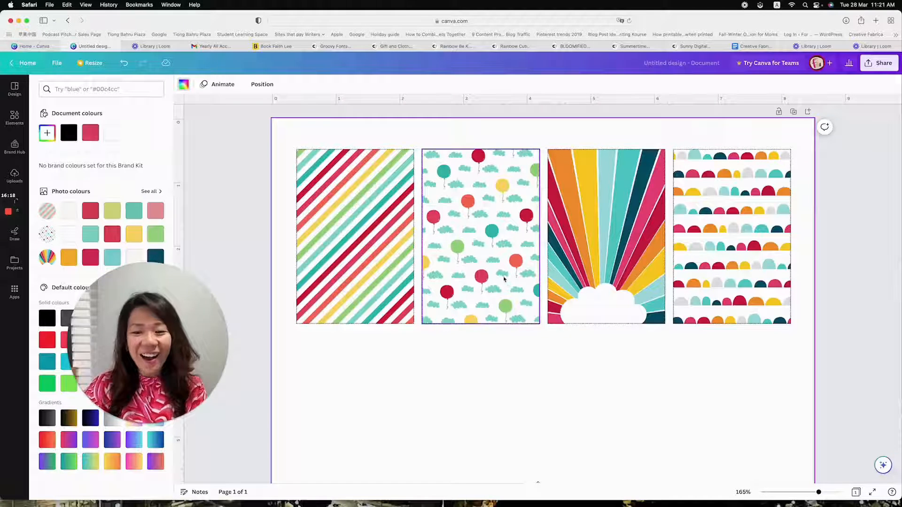
pyautogui.moveTo(170, 329); pyautogui.dragTo(152, 385)
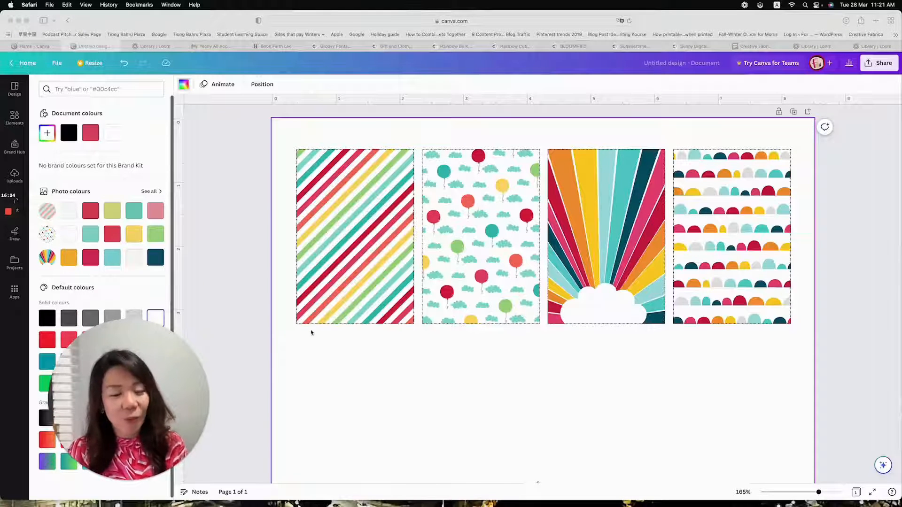
# Add a square and resize it into a rectangle centred on the diagonal-stripe grid, leaving an even striped frame around it
pyautogui.click(14, 121)
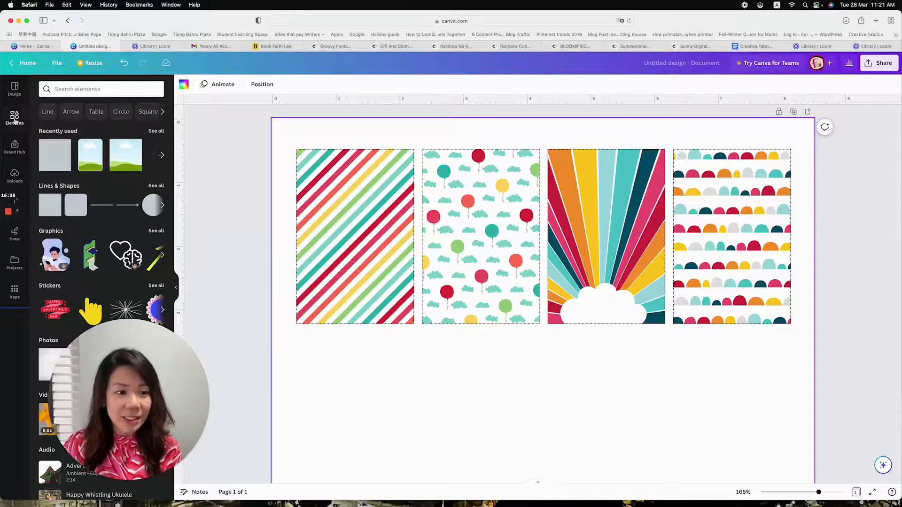
pyautogui.click(57, 155)
pyautogui.moveTo(541, 437); pyautogui.dragTo(386, 201)
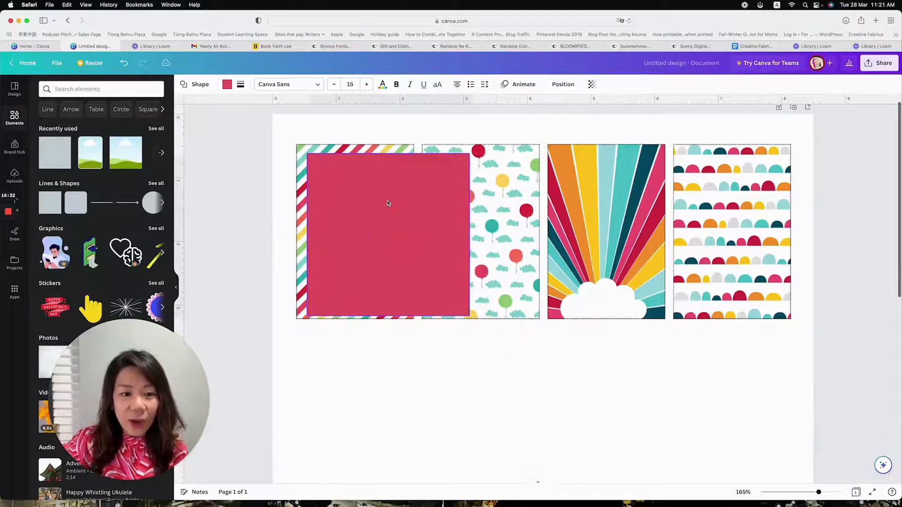
pyautogui.moveTo(459, 235); pyautogui.dragTo(405, 236)
pyautogui.moveTo(359, 318); pyautogui.dragTo(357, 309)
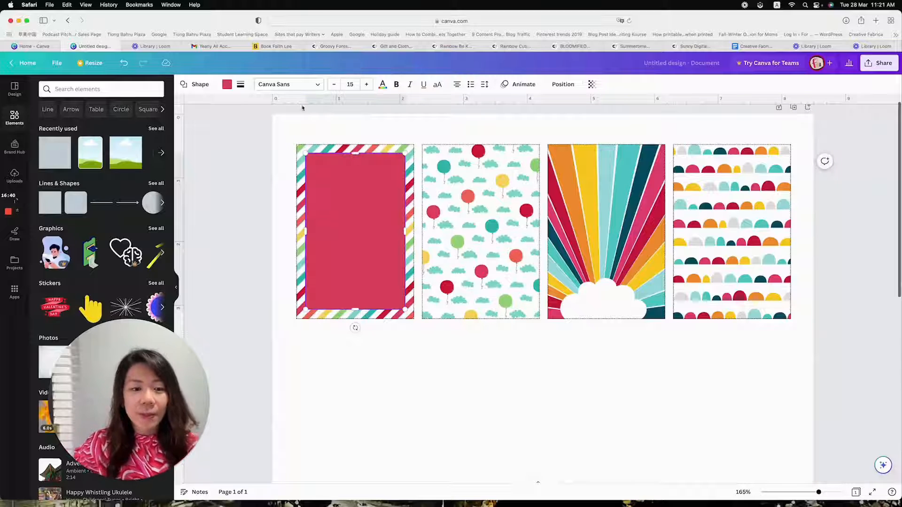
# Fill the rectangle on the diagonal-stripe grid with white from the document colours
pyautogui.click(227, 84)
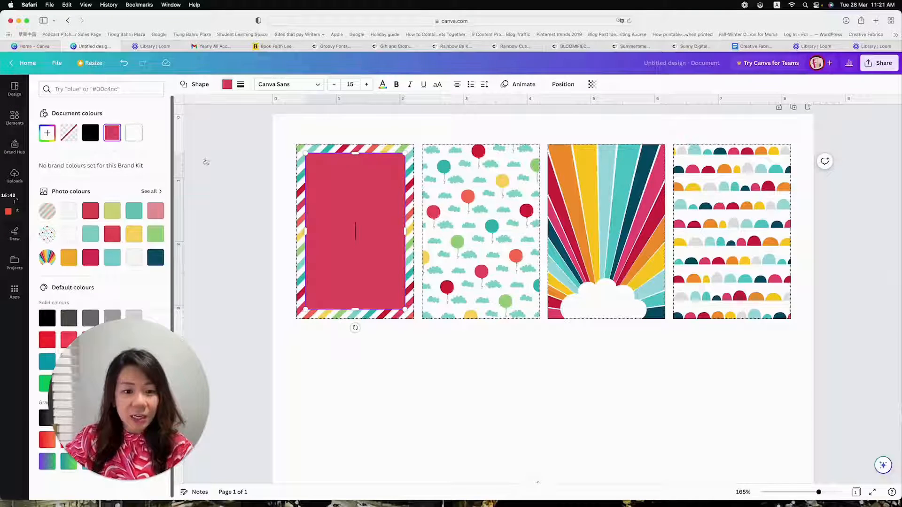
pyautogui.click(133, 132)
pyautogui.click(431, 392)
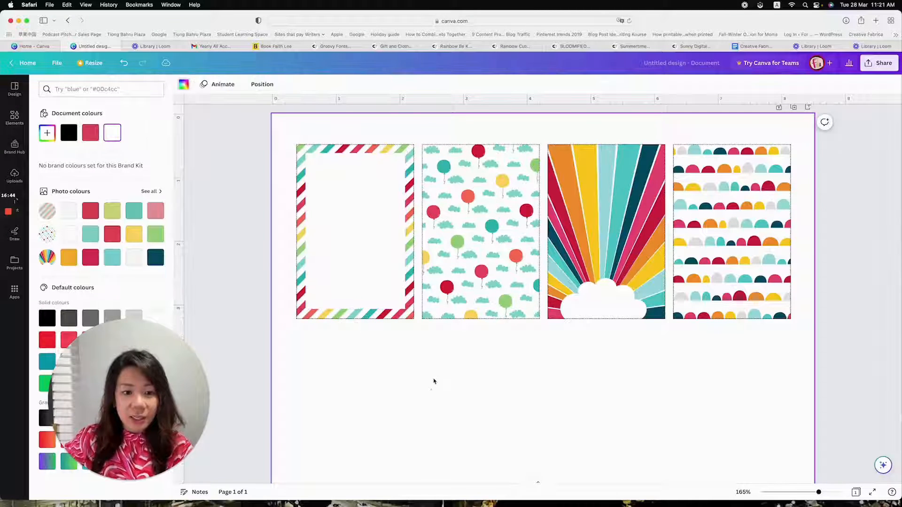
pyautogui.click(374, 254)
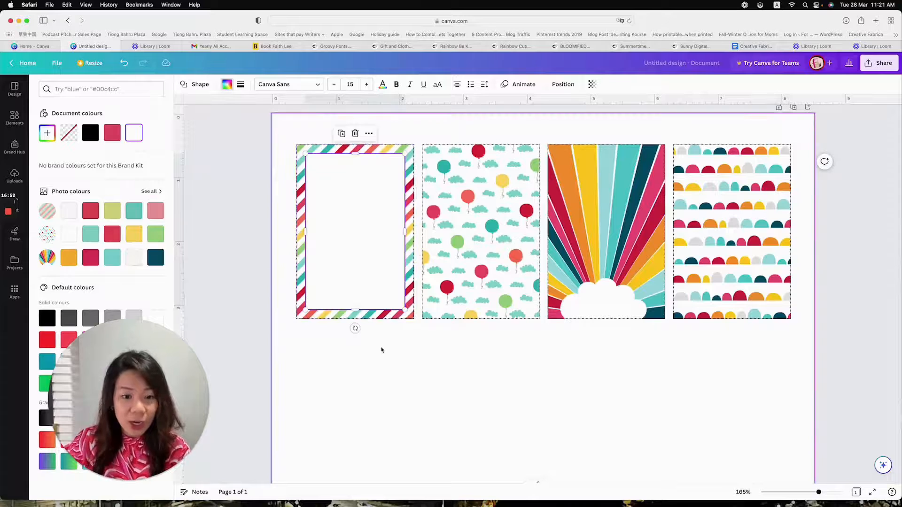
pyautogui.click(393, 365)
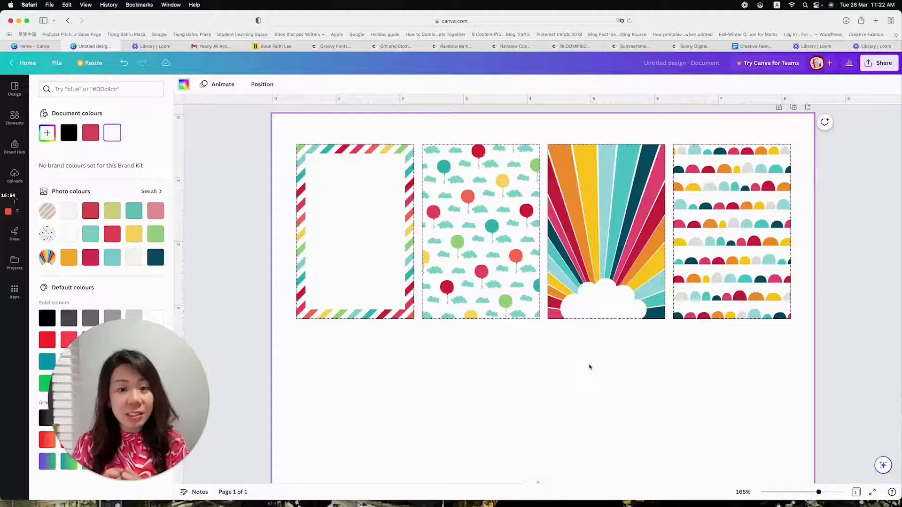
pyautogui.click(357, 208)
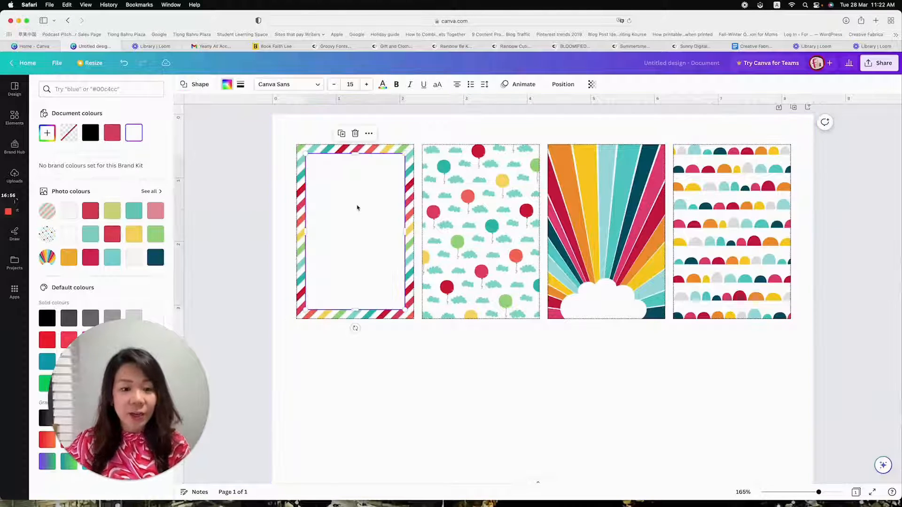
pyautogui.click(357, 208)
pyautogui.press('super+d')
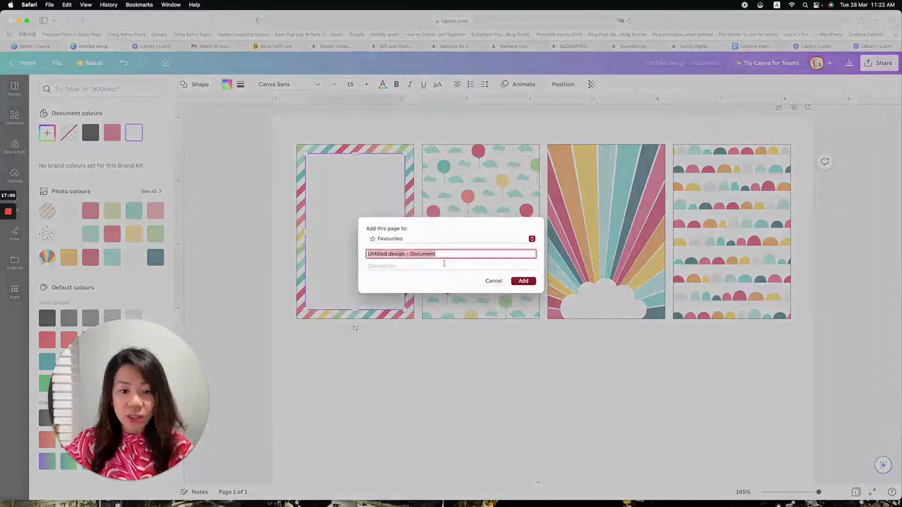
pyautogui.click(492, 281)
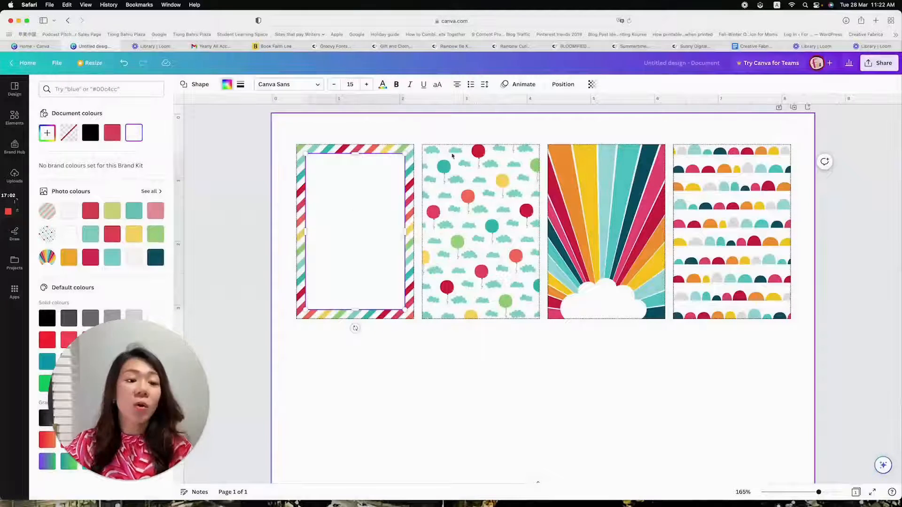
# Duplicate the white rectangle, centre the copy on the balloon-and-cloud grid and set its transparency to 53
pyautogui.click(431, 372)
pyautogui.scroll(1, 370, 232)
pyautogui.click(365, 233)
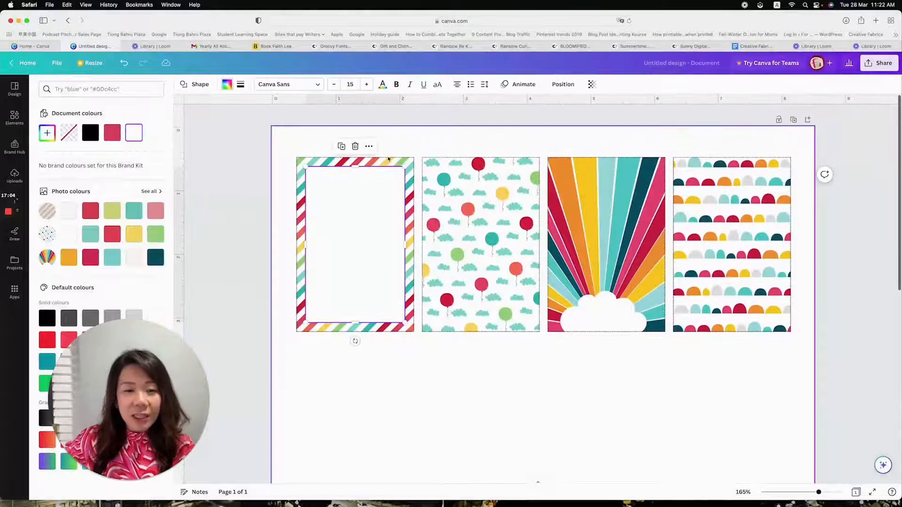
pyautogui.click(369, 145)
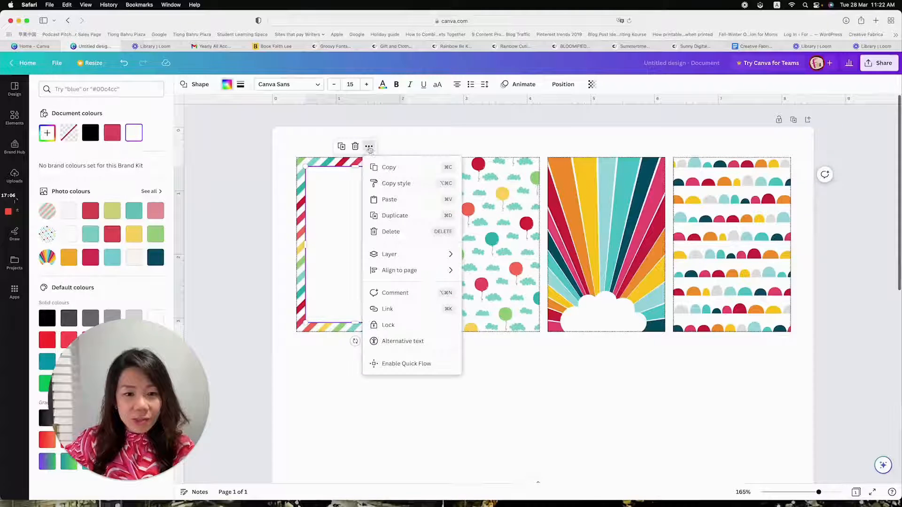
pyautogui.click(392, 215)
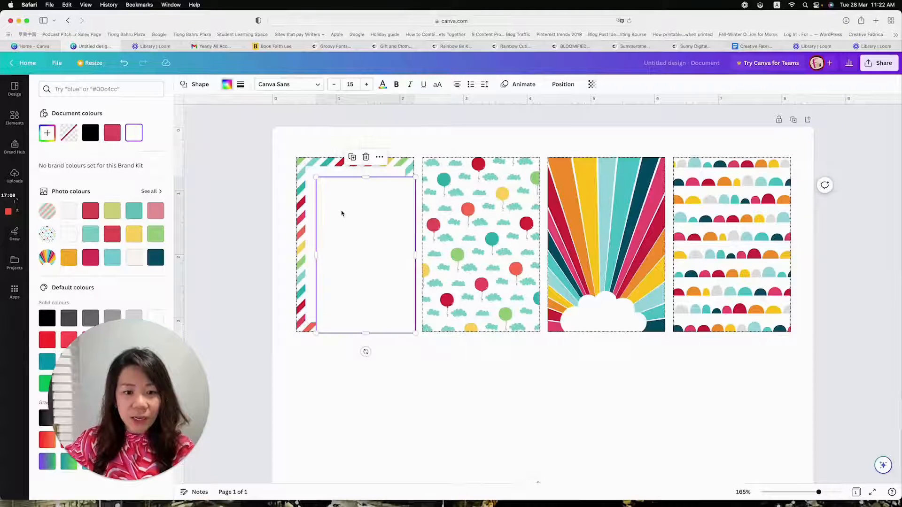
pyautogui.moveTo(389, 226); pyautogui.dragTo(495, 217)
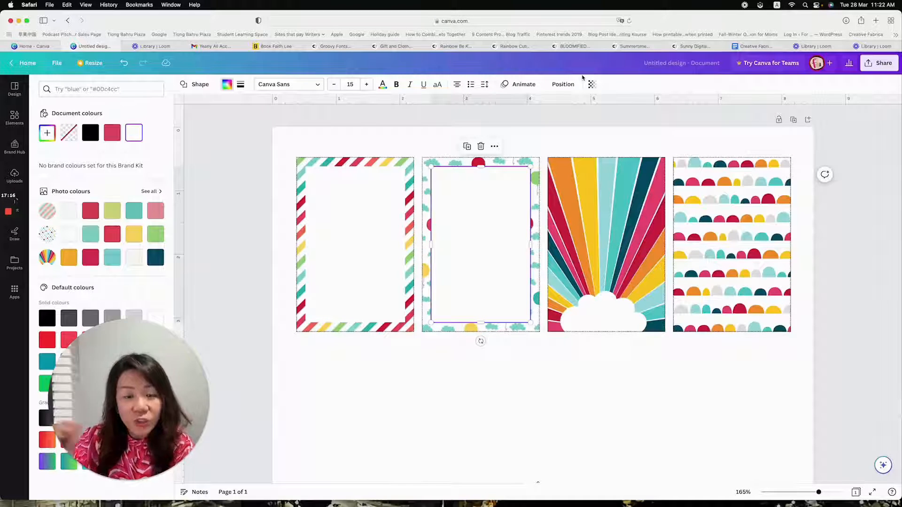
pyautogui.click(592, 84)
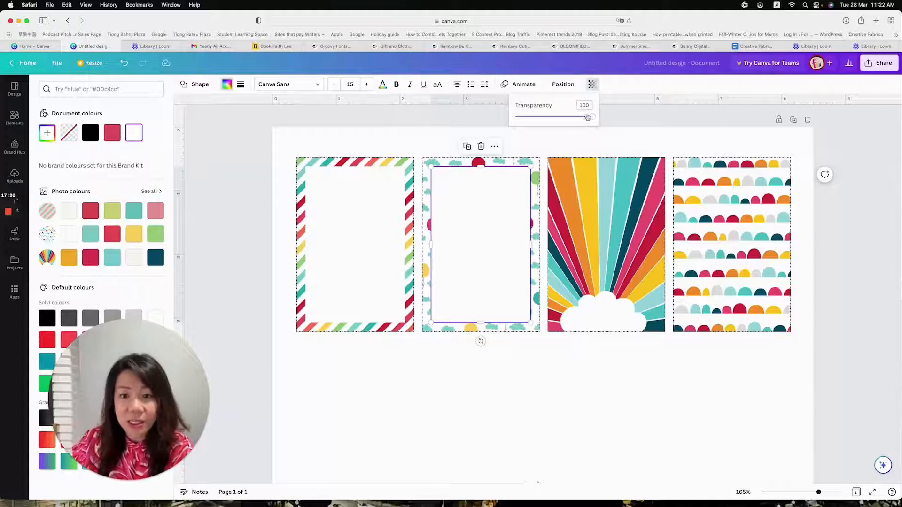
pyautogui.moveTo(592, 117); pyautogui.dragTo(557, 117)
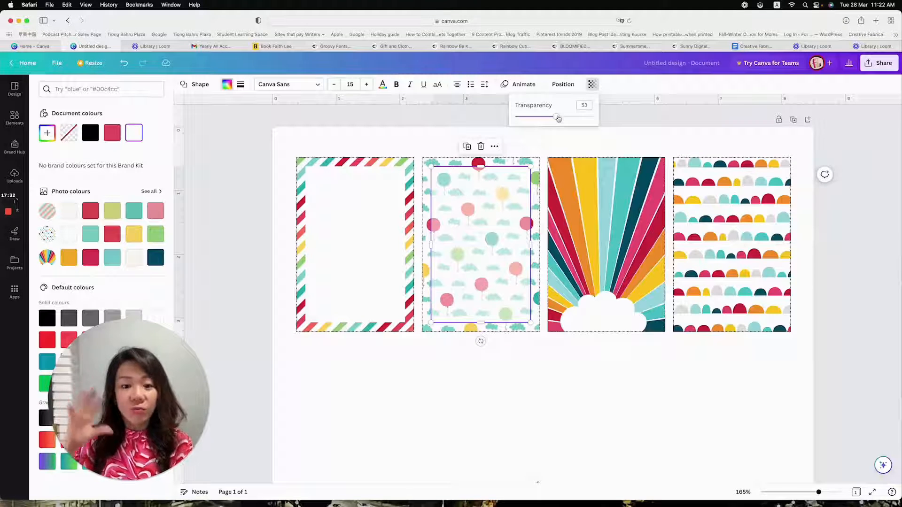
# Move the translucent rectangle onto the sunburst grid and set its transparency to 71
pyautogui.moveTo(502, 193); pyautogui.dragTo(627, 205)
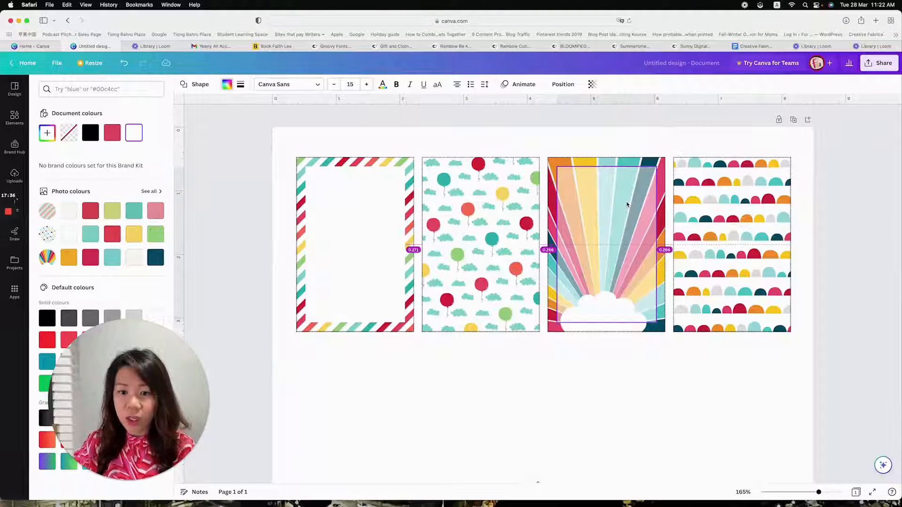
pyautogui.click(591, 84)
pyautogui.moveTo(556, 118); pyautogui.dragTo(570, 117)
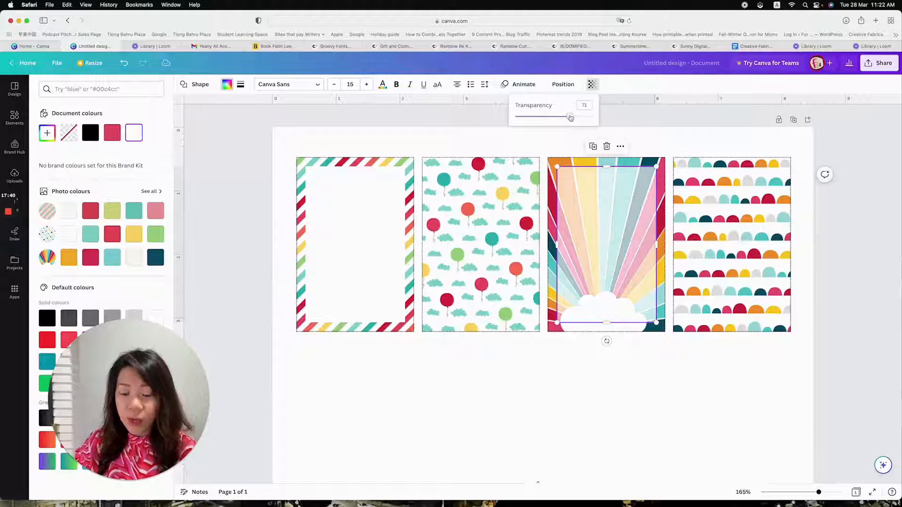
# Shorten the translucent rectangle into a thin strip across the top of the sunburst grid and place a duplicate just below it
pyautogui.moveTo(607, 324); pyautogui.dragTo(603, 186)
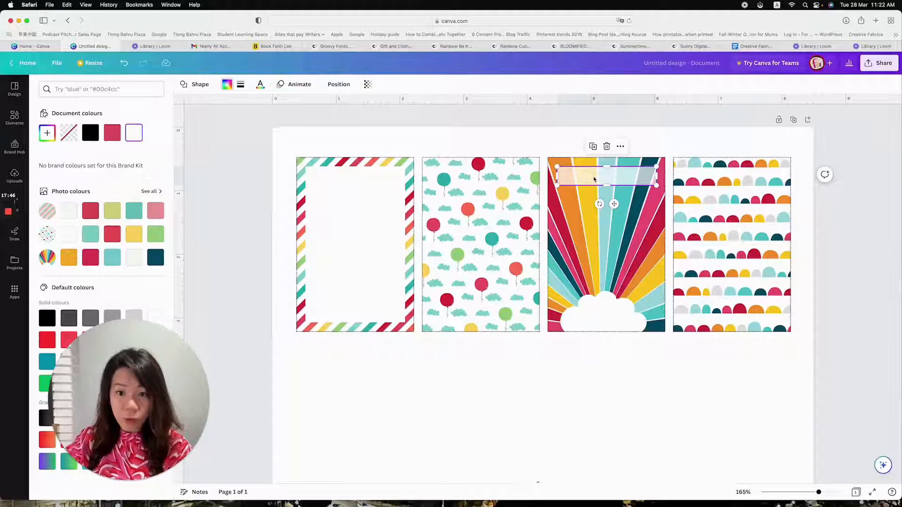
pyautogui.click(593, 147)
pyautogui.moveTo(820, 176); pyautogui.dragTo(592, 200)
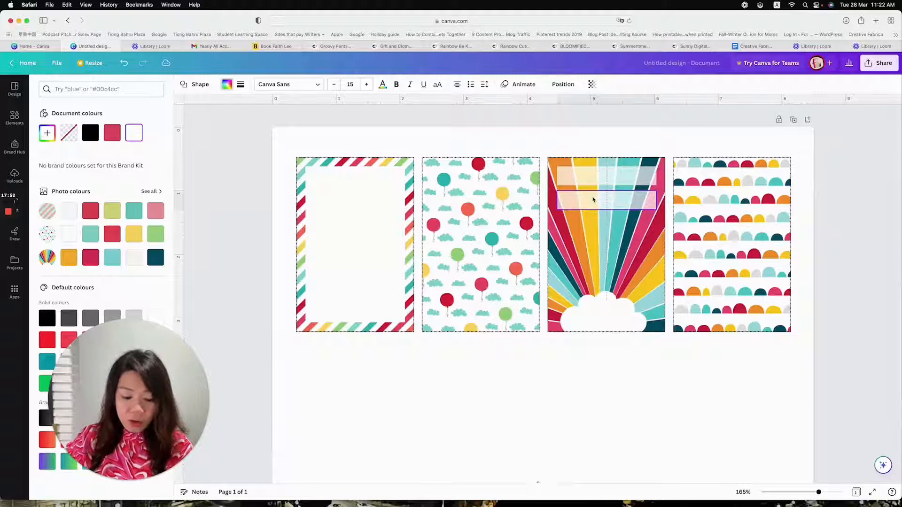
# Repeat the translucent strip down the sunburst grid at the same spacing to make six writing lines
pyautogui.press('super+d')
pyautogui.press('super+d')
pyautogui.press('super+d')
pyautogui.press('super+d')
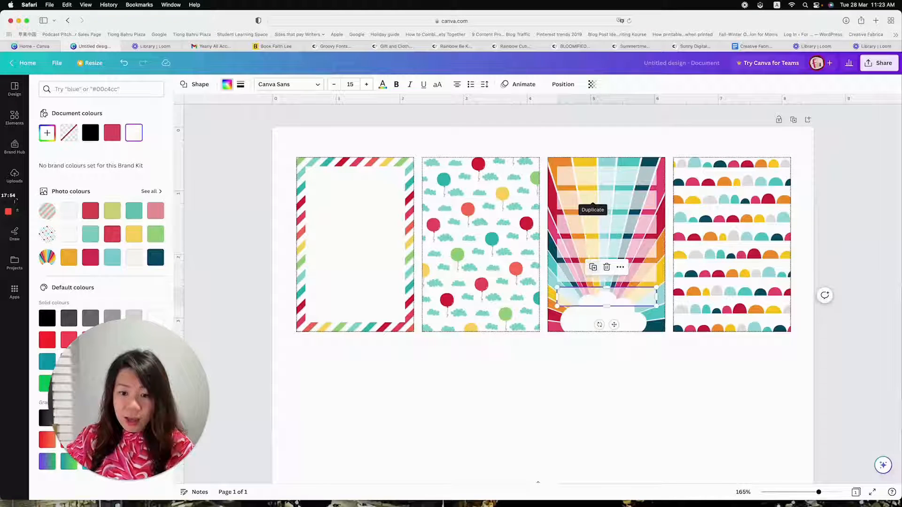
pyautogui.press('super+d')
pyautogui.moveTo(614, 348); pyautogui.dragTo(614, 205)
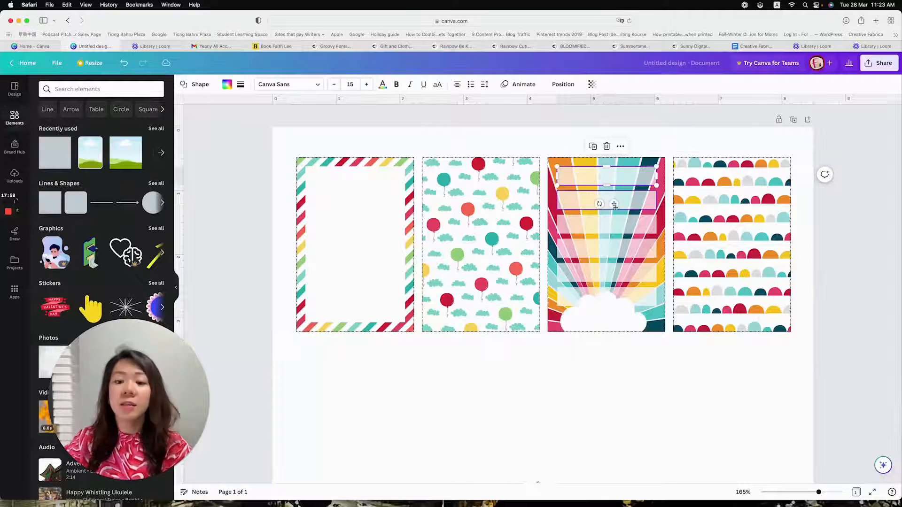
pyautogui.click(636, 385)
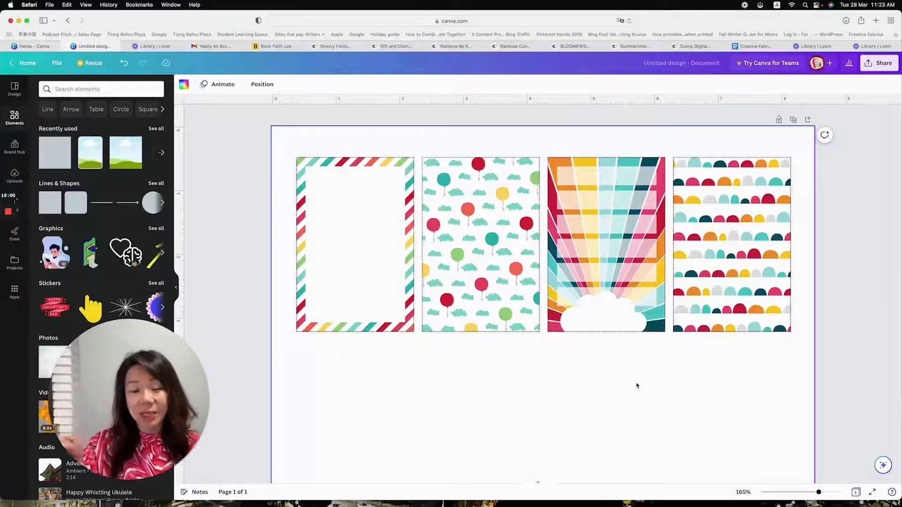
# Select all six translucent strips together and examine the alignment and even-spacing options for them
pyautogui.click(600, 179)
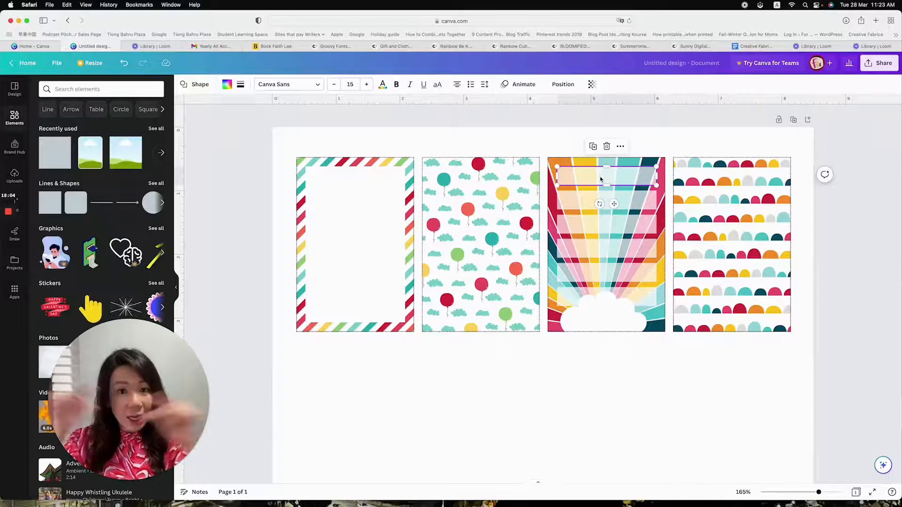
pyautogui.keyDown('shift'); pyautogui.click(593, 199); pyautogui.keyUp('shift')
pyautogui.keyDown('shift'); pyautogui.click(590, 224); pyautogui.keyUp('shift')
pyautogui.keyDown('shift'); pyautogui.click(589, 249); pyautogui.keyUp('shift')
pyautogui.keyDown('shift'); pyautogui.click(590, 273); pyautogui.keyUp('shift')
pyautogui.keyDown('shift'); pyautogui.click(591, 296); pyautogui.keyUp('shift')
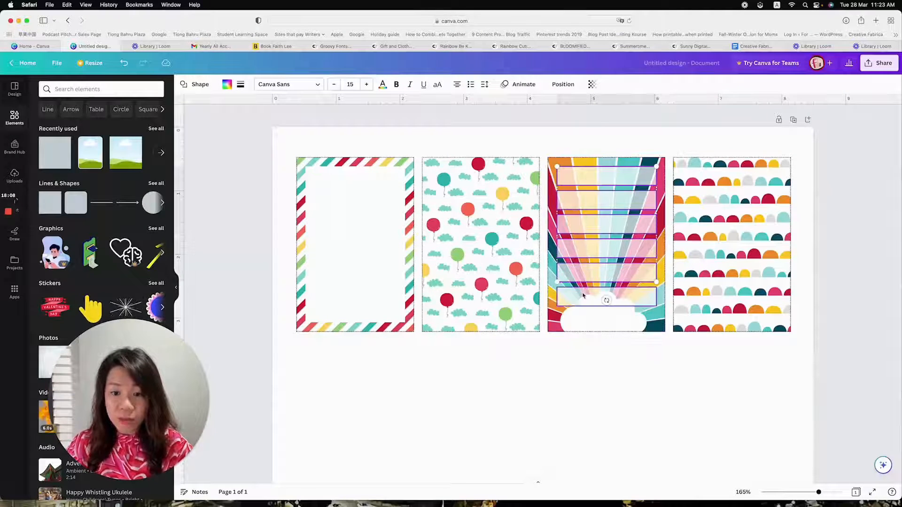
pyautogui.click(563, 85)
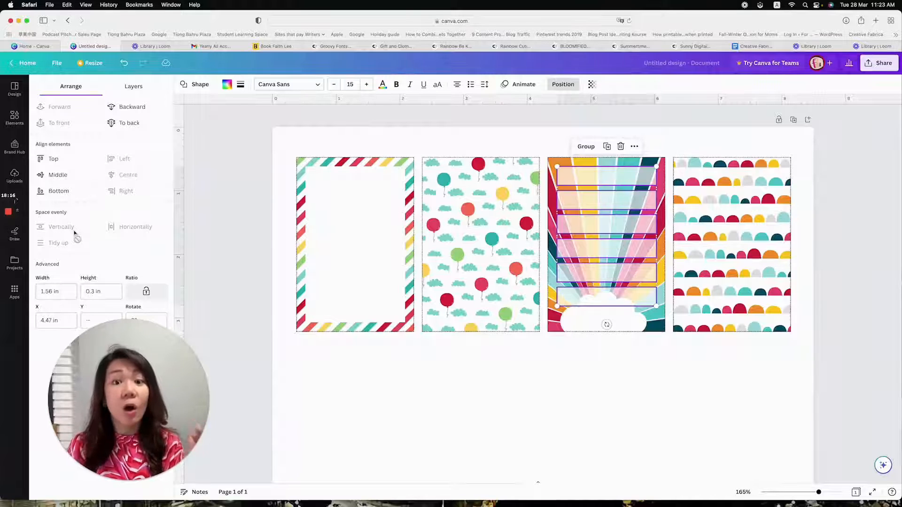
pyautogui.click(493, 394)
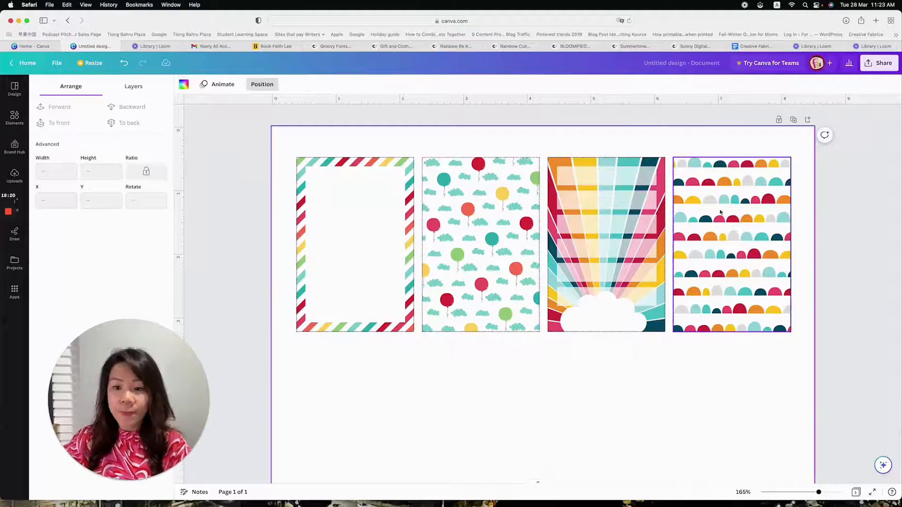
# Add a circle shape, move it up over the grids and fill it with white from the document colours
pyautogui.click(15, 117)
pyautogui.click(150, 205)
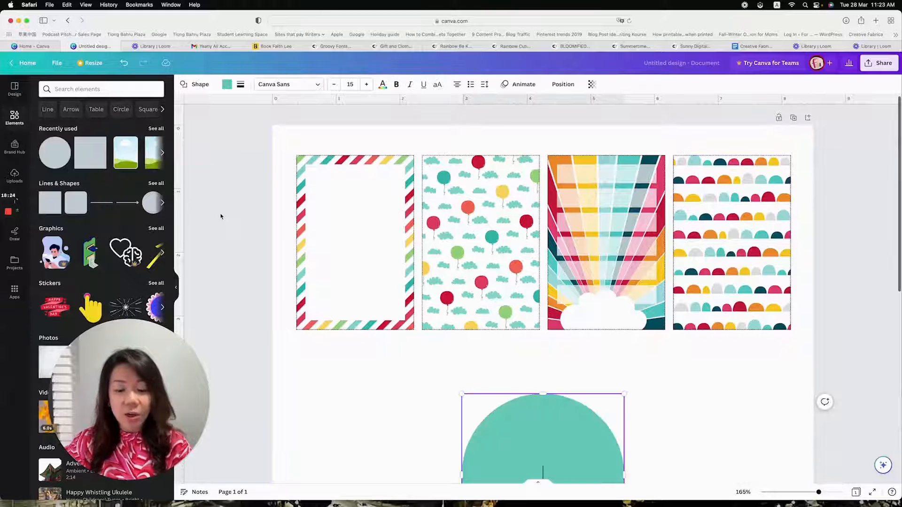
pyautogui.moveTo(571, 461); pyautogui.dragTo(589, 268)
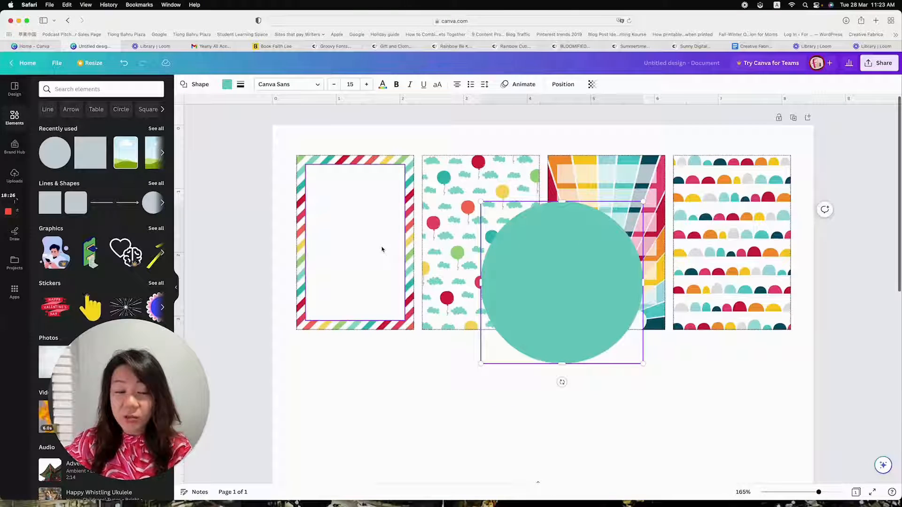
pyautogui.click(227, 84)
pyautogui.click(134, 132)
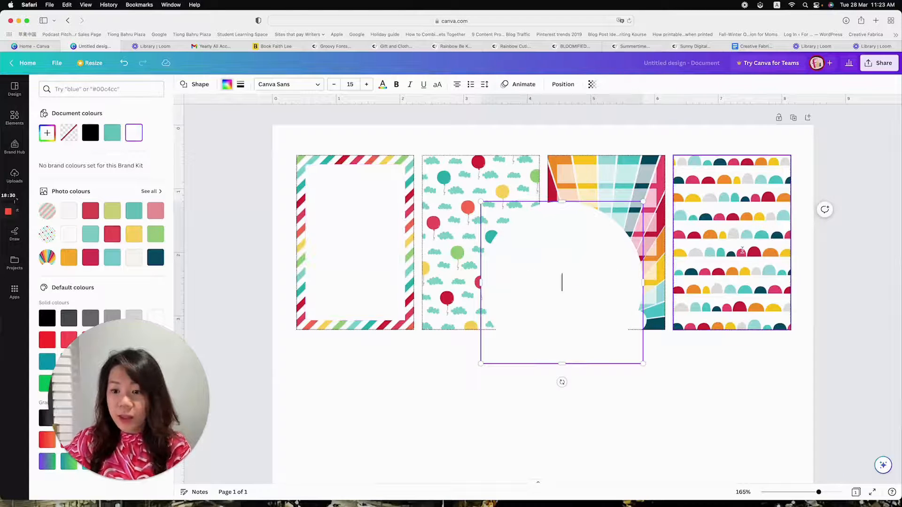
# Move the white circle onto the rightmost grid, shrink it to fit inside and centre it horizontally in the upper half
pyautogui.moveTo(601, 276); pyautogui.dragTo(735, 248)
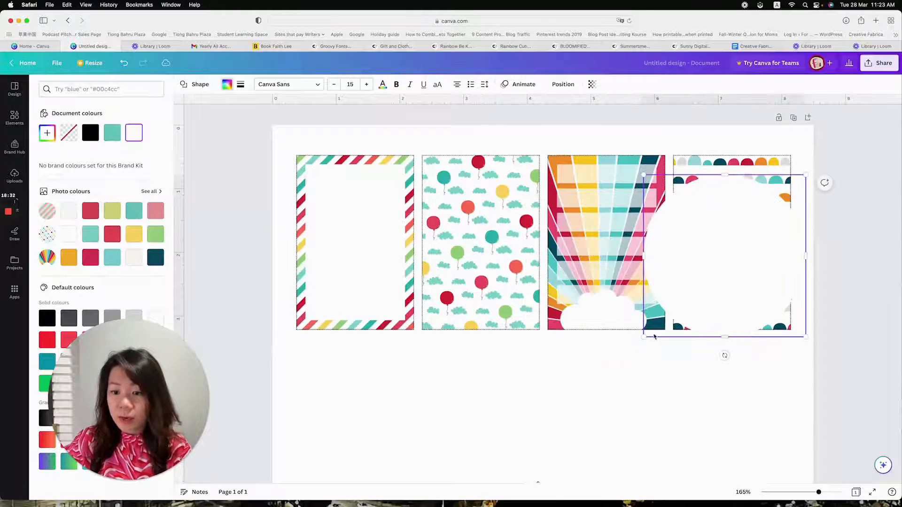
pyautogui.moveTo(646, 336); pyautogui.dragTo(709, 285)
pyautogui.moveTo(806, 287); pyautogui.dragTo(780, 261)
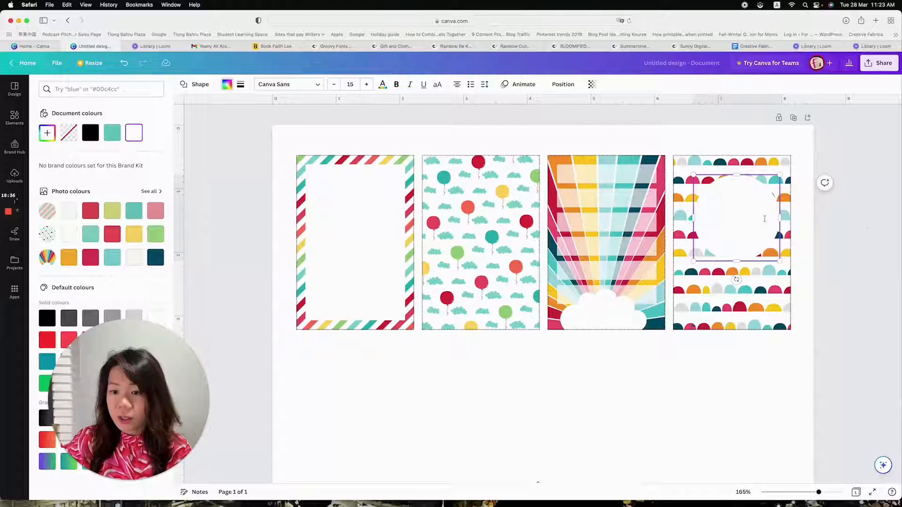
pyautogui.click(728, 217)
pyautogui.click(798, 205)
pyautogui.moveTo(743, 216); pyautogui.dragTo(736, 203)
pyautogui.click(785, 374)
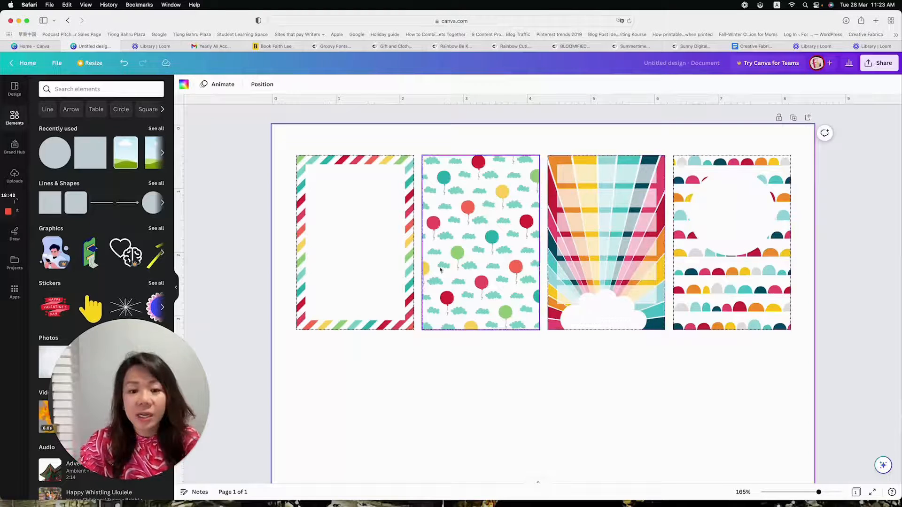
# Place a copy of the white circle in the upper half of the balloon-and-cloud grid, centred horizontally
pyautogui.click(727, 205)
pyautogui.moveTo(727, 206); pyautogui.dragTo(481, 202)
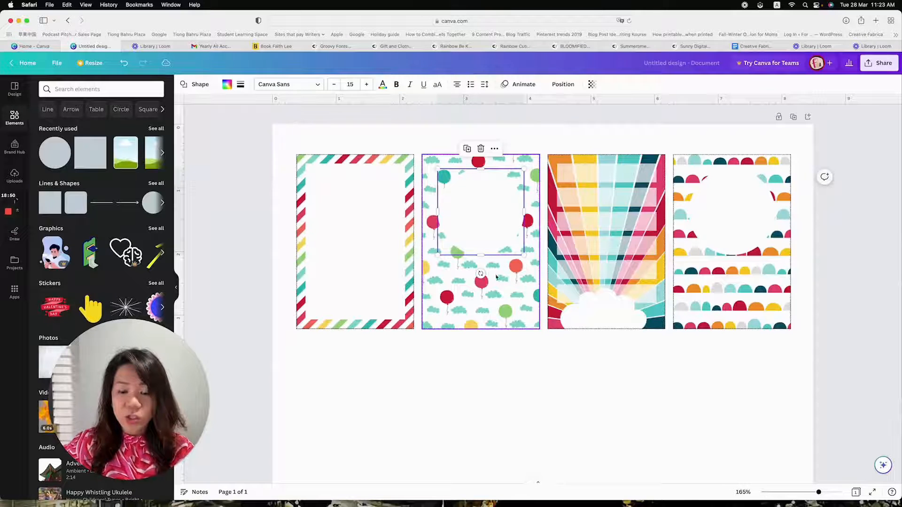
# Select the balloon card's white circle, dotted border and pattern grid in turn to examine how they are stacked
pyautogui.click(602, 395)
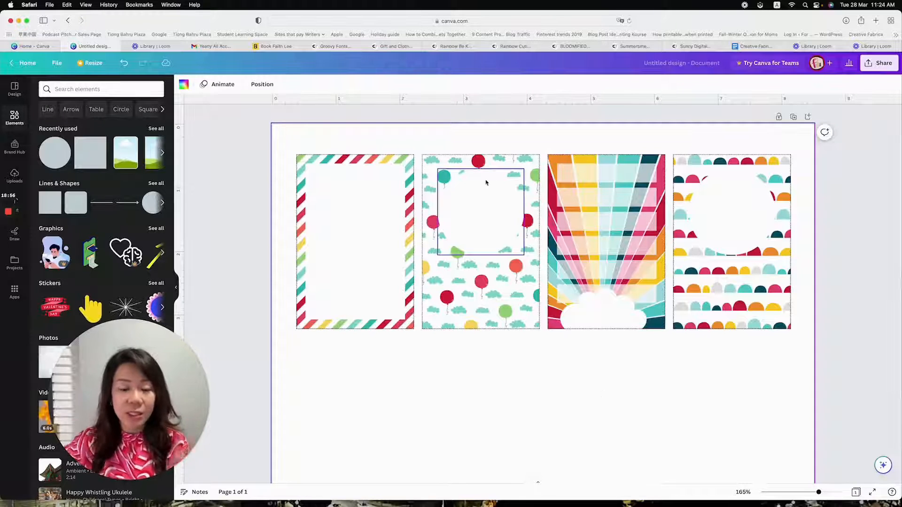
pyautogui.click(502, 261)
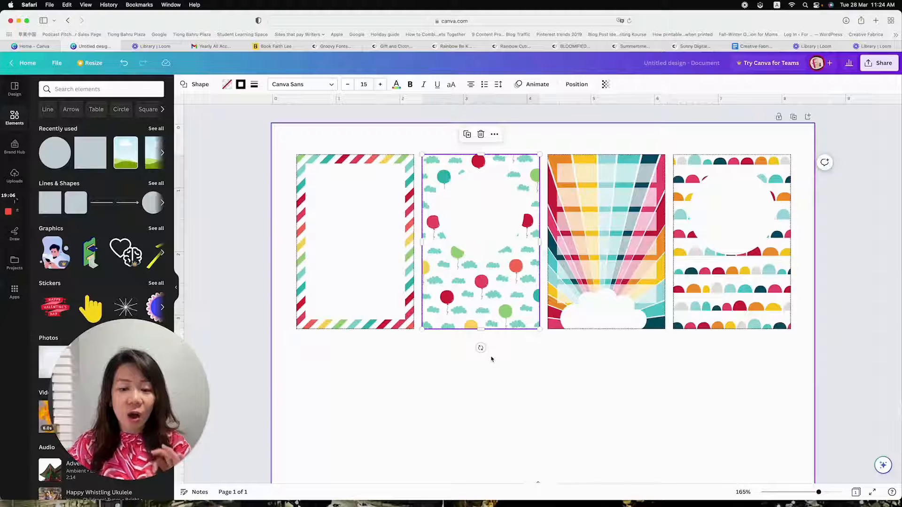
pyautogui.click(502, 232)
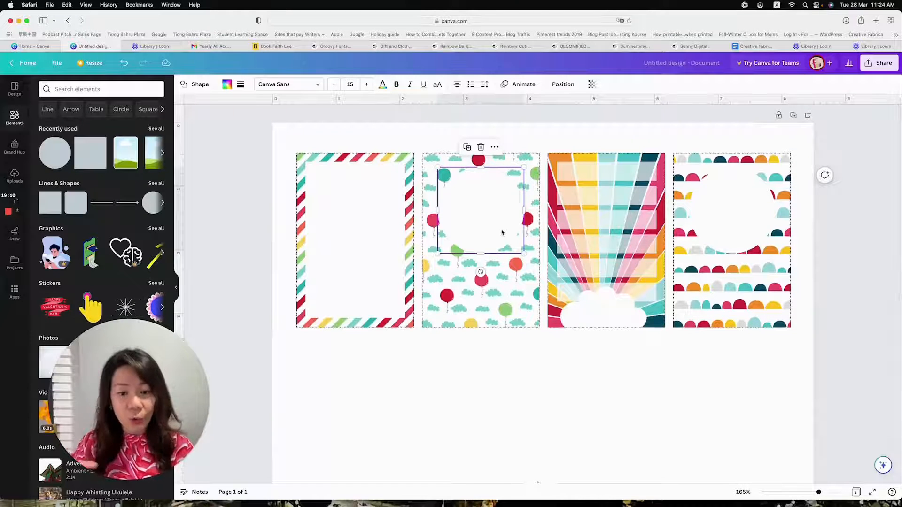
pyautogui.click(511, 308)
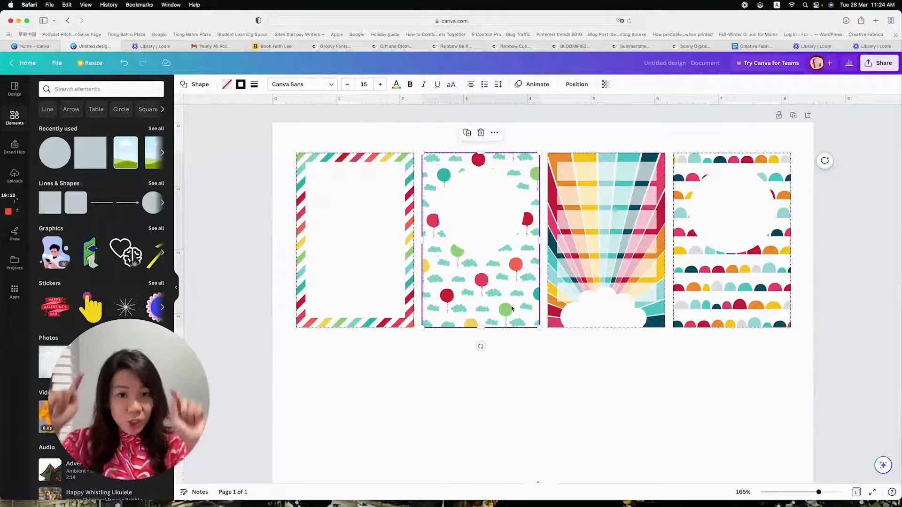
pyautogui.click(512, 309)
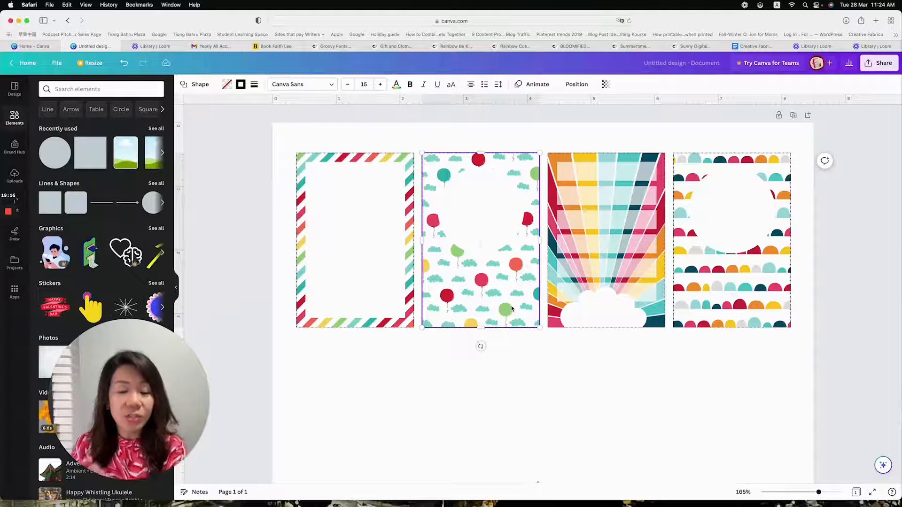
pyautogui.scroll(-1, 474, 298)
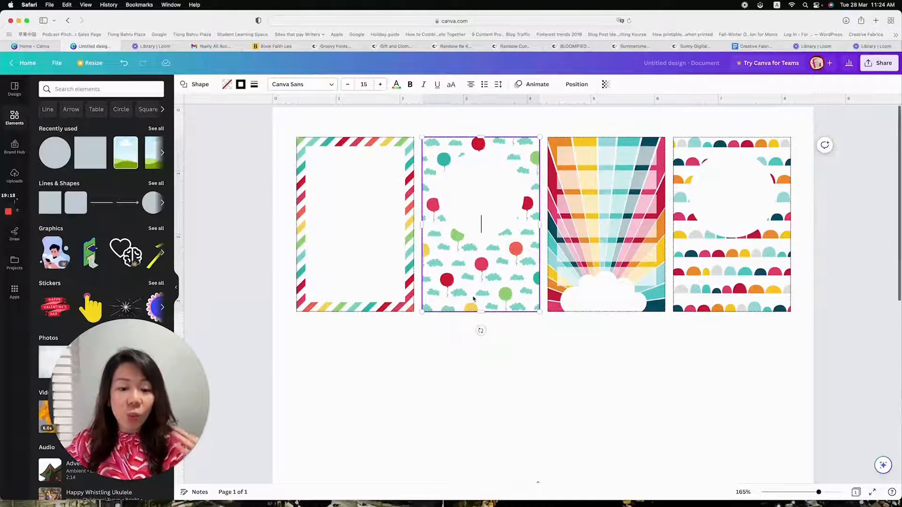
pyautogui.scroll(1, 474, 299)
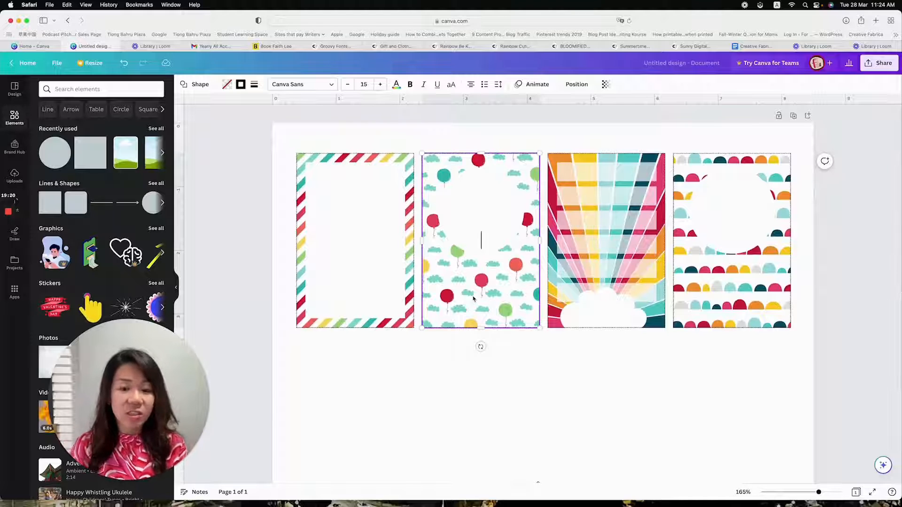
pyautogui.click(477, 204)
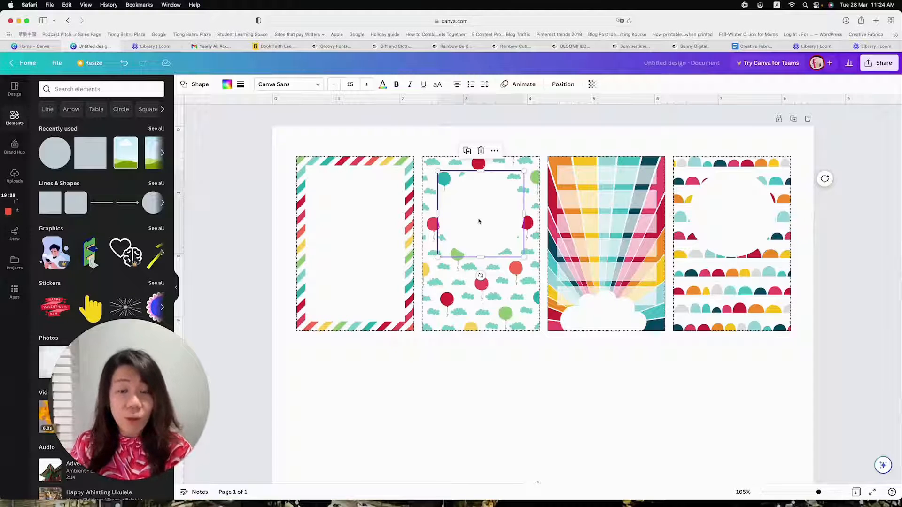
pyautogui.click(506, 292)
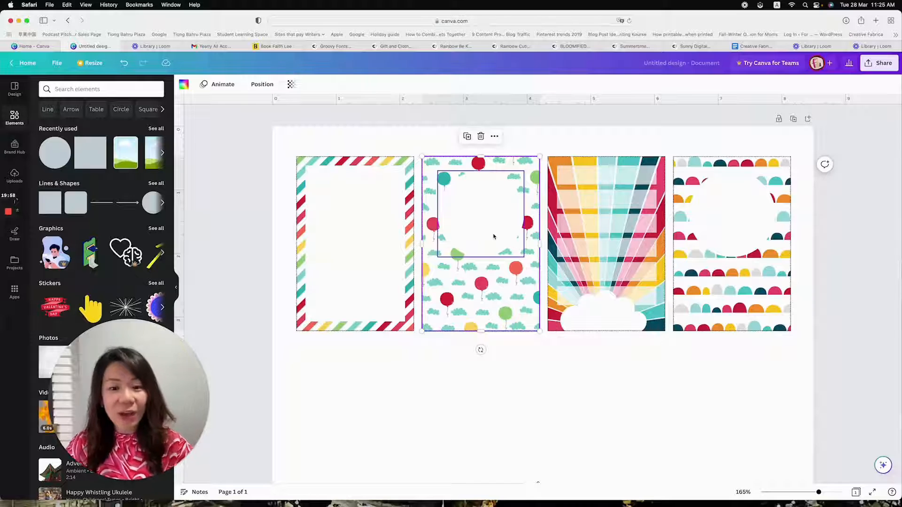
# Select the balloon card's white circle and examine the page's full layer list for the stacking order of its objects
pyautogui.click(493, 236)
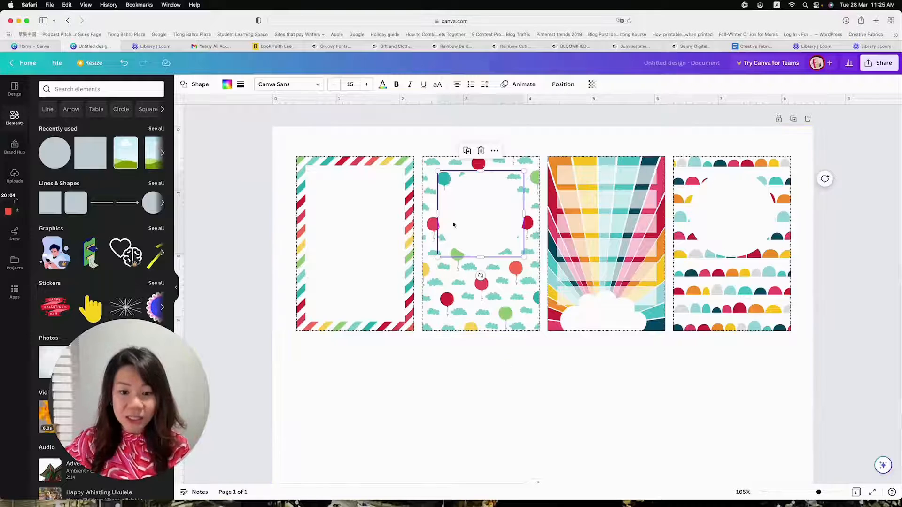
pyautogui.click(560, 85)
pyautogui.moveTo(121, 349); pyautogui.dragTo(195, 335)
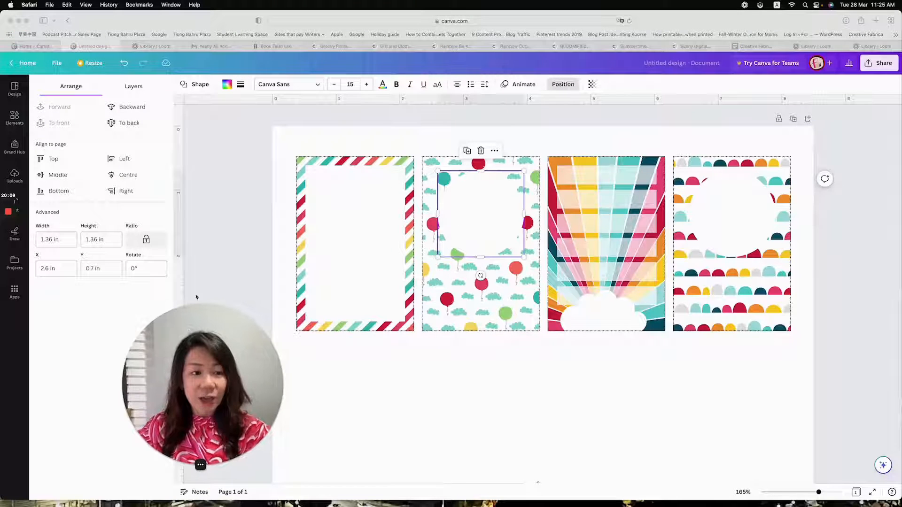
pyautogui.click(136, 90)
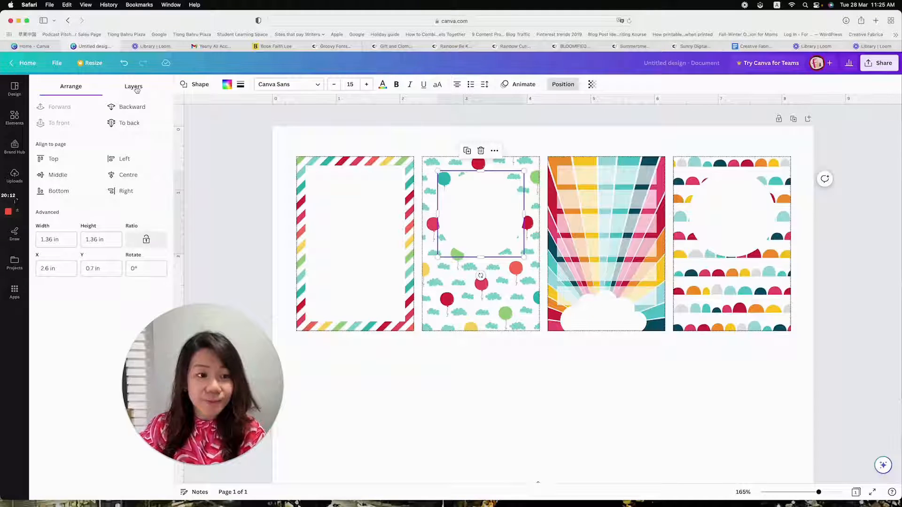
pyautogui.click(129, 91)
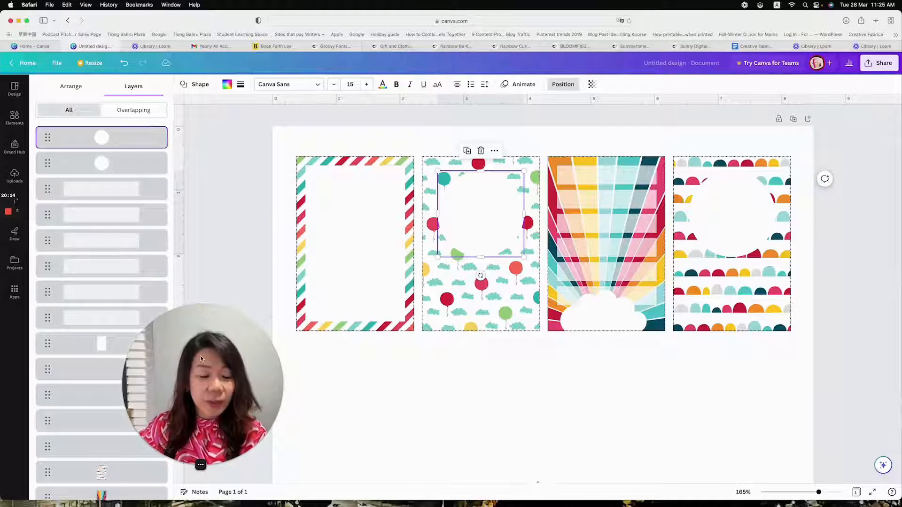
pyautogui.moveTo(201, 359); pyautogui.dragTo(261, 364)
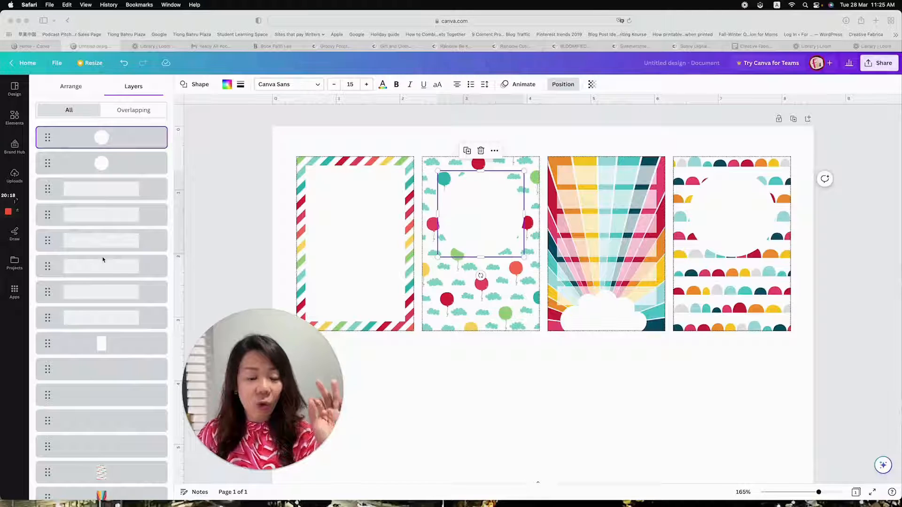
pyautogui.scroll(-3, 103, 259)
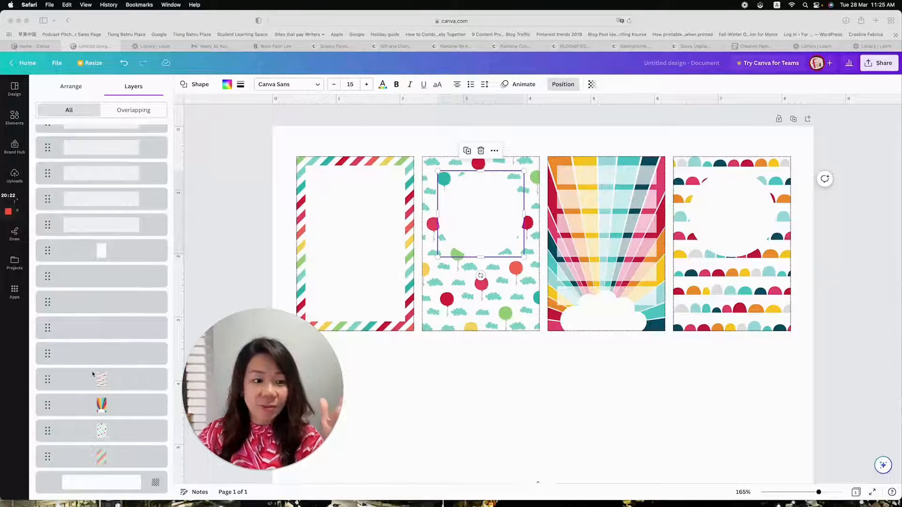
pyautogui.scroll(3, 76, 344)
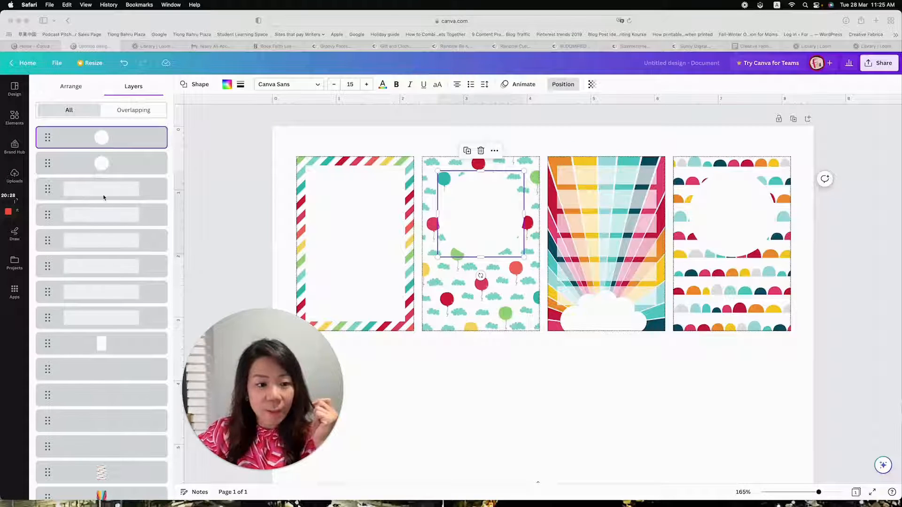
pyautogui.scroll(-1, 103, 197)
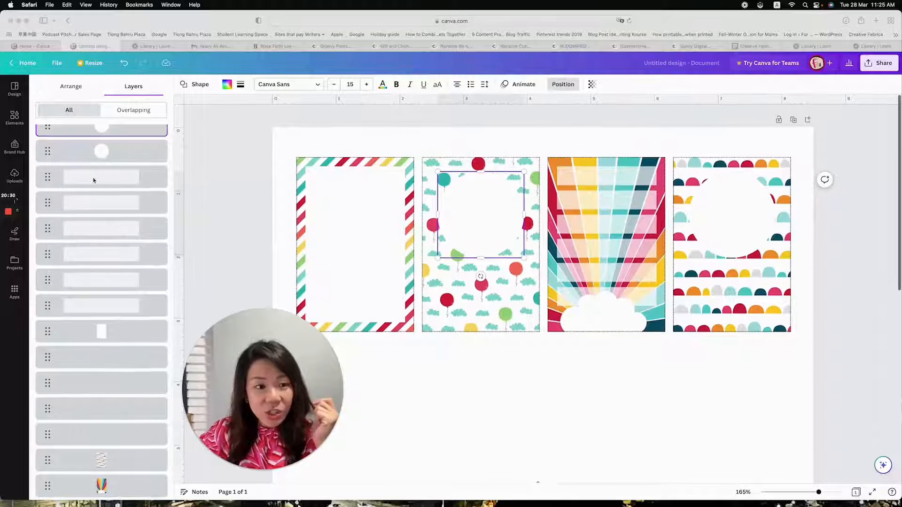
pyautogui.scroll(1, 94, 178)
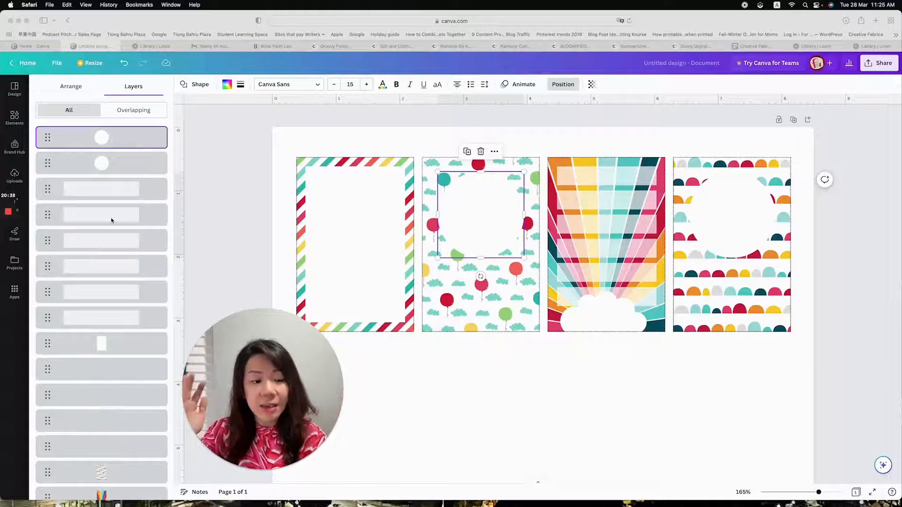
pyautogui.scroll(-3, 111, 221)
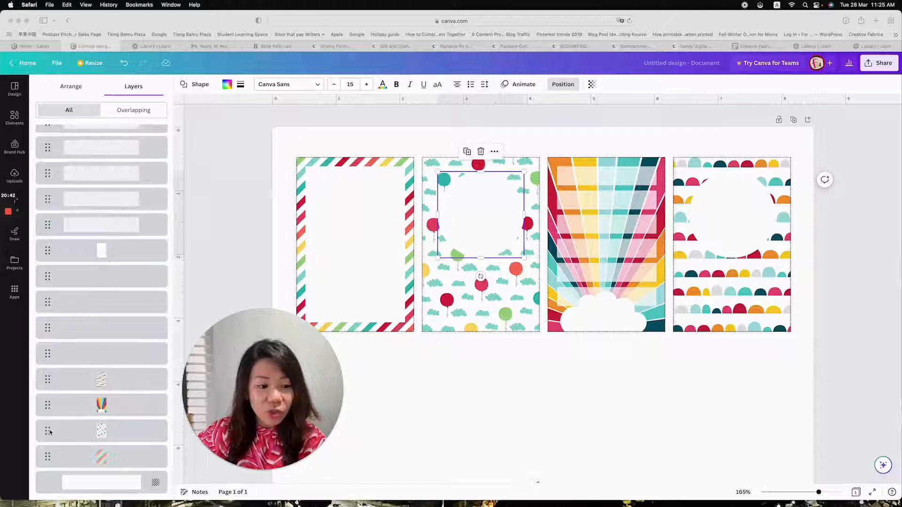
# Raise the balloon-and-cloud grid layer to the top of the stack and lower it to just beneath the topmost white circle
pyautogui.click(48, 431)
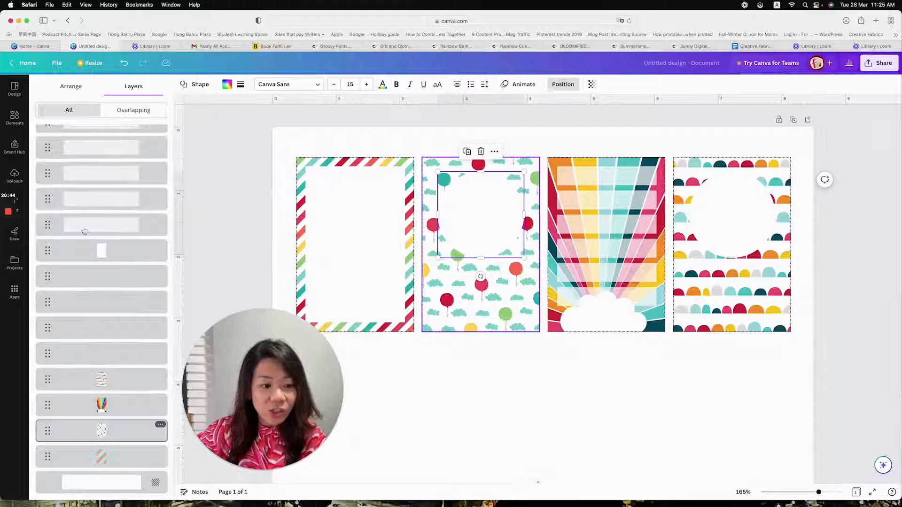
pyautogui.scroll(1, 102, 238)
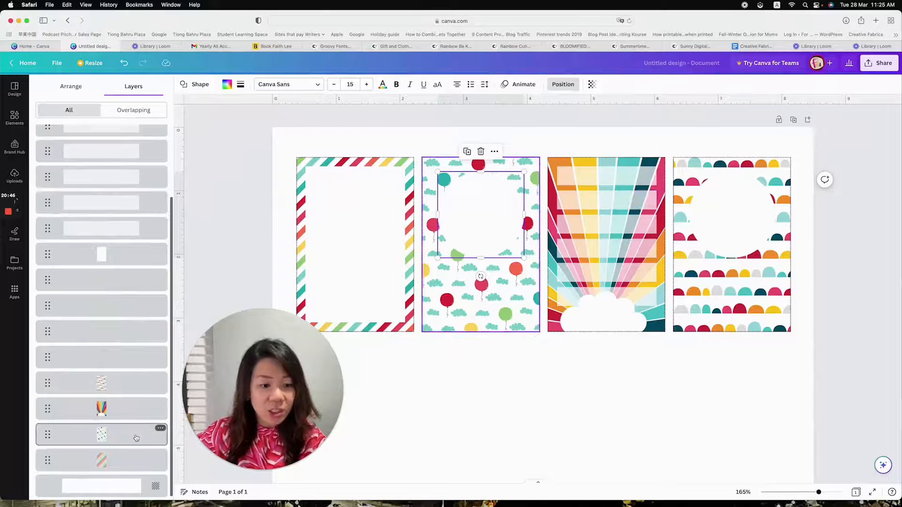
pyautogui.moveTo(135, 433); pyautogui.dragTo(143, 183)
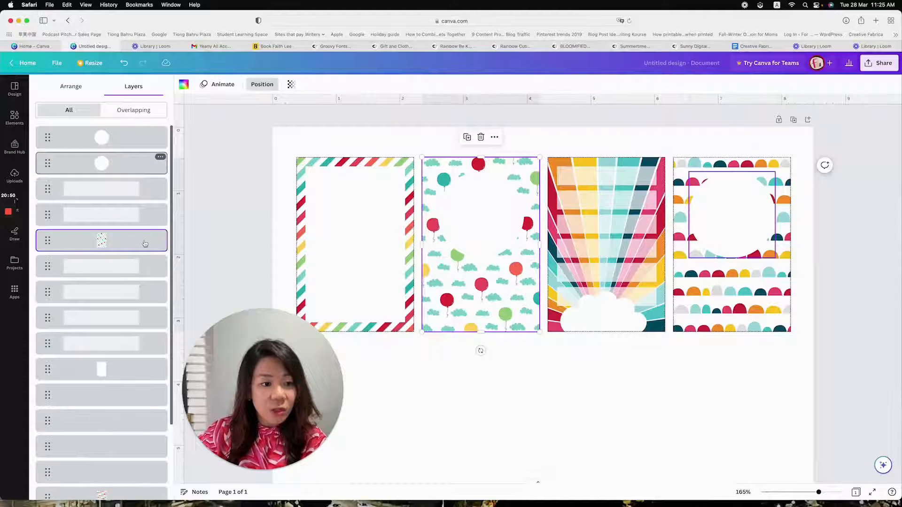
pyautogui.moveTo(144, 240); pyautogui.dragTo(160, 140)
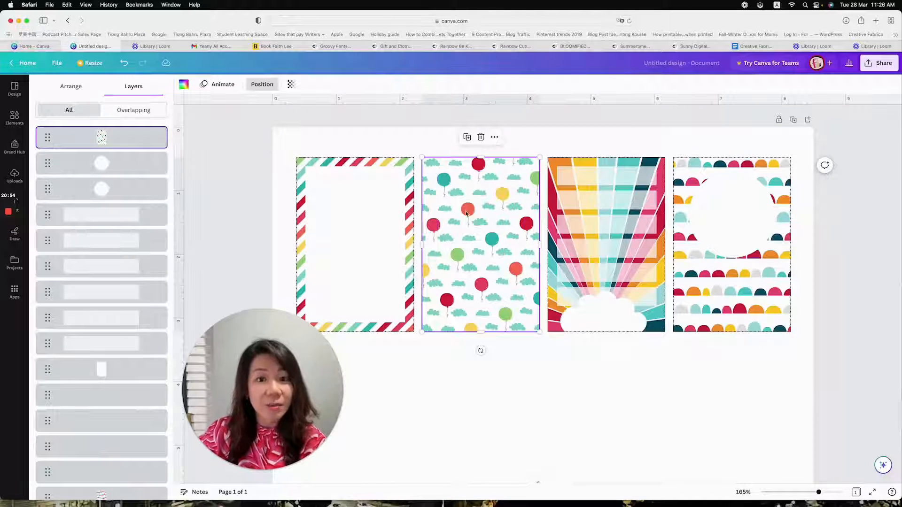
pyautogui.moveTo(124, 140); pyautogui.dragTo(124, 170)
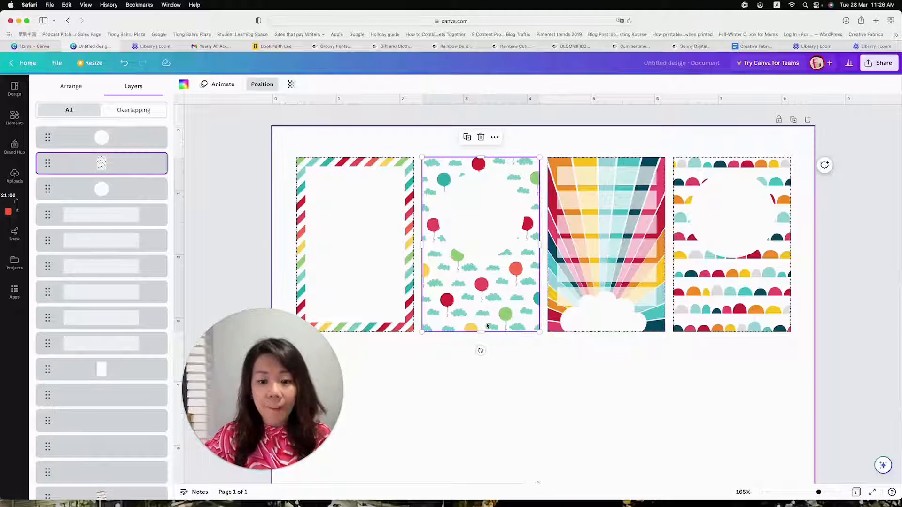
# Select the blank-looking layers above the pattern grids to identify which cards' dotted borders they are, and leave the layer list
pyautogui.click(511, 369)
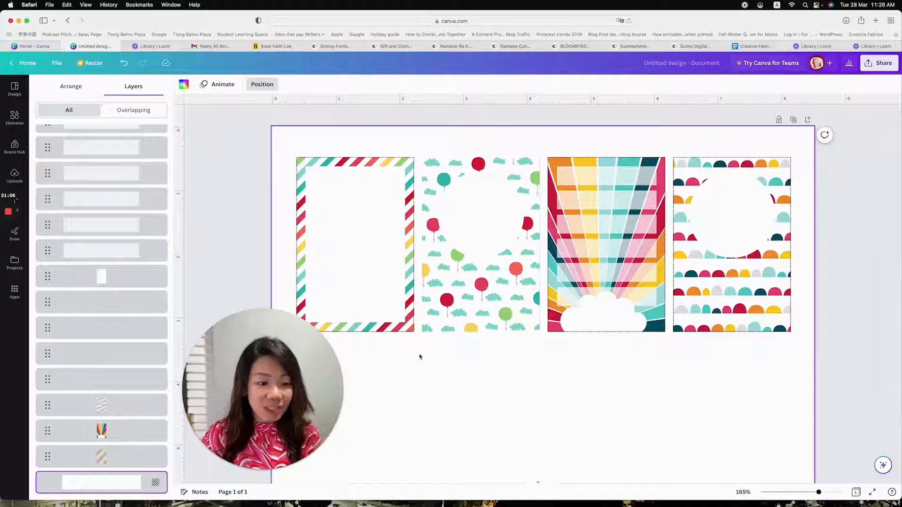
pyautogui.click(129, 380)
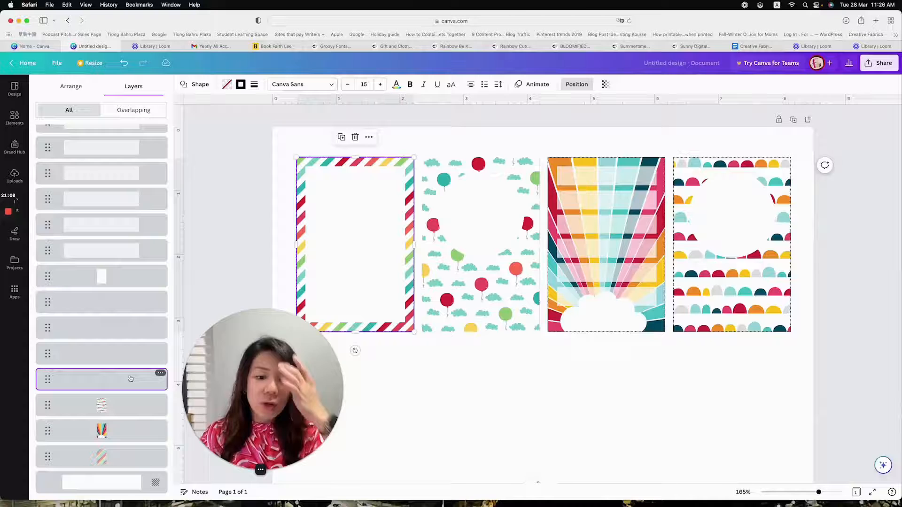
pyautogui.click(125, 353)
pyautogui.click(446, 397)
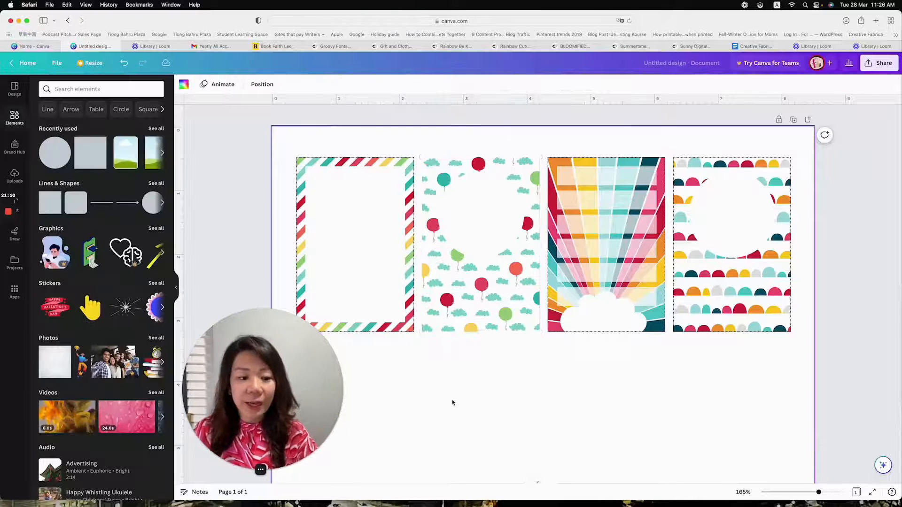
# Select the balloon card's pattern image, white circle and dotted border individually to examine how the overlapping objects can be picked
pyautogui.click(468, 312)
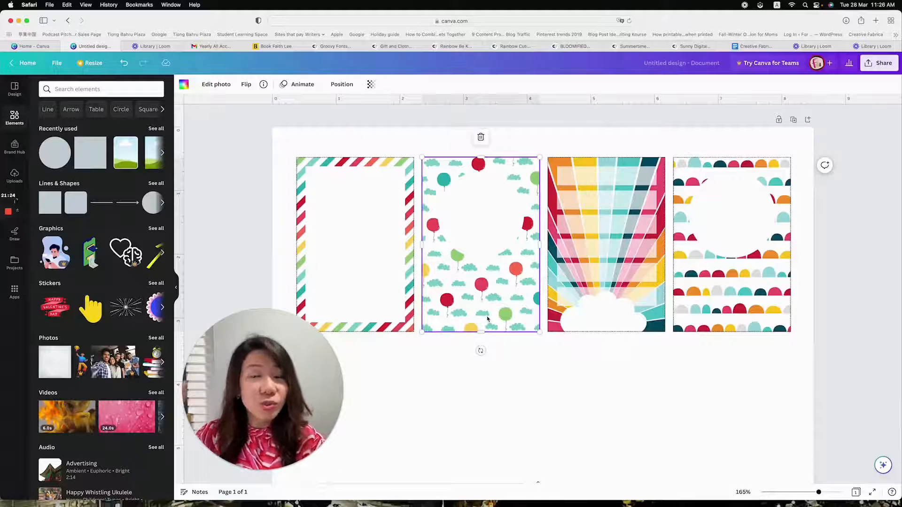
pyautogui.click(502, 297)
pyautogui.click(494, 298)
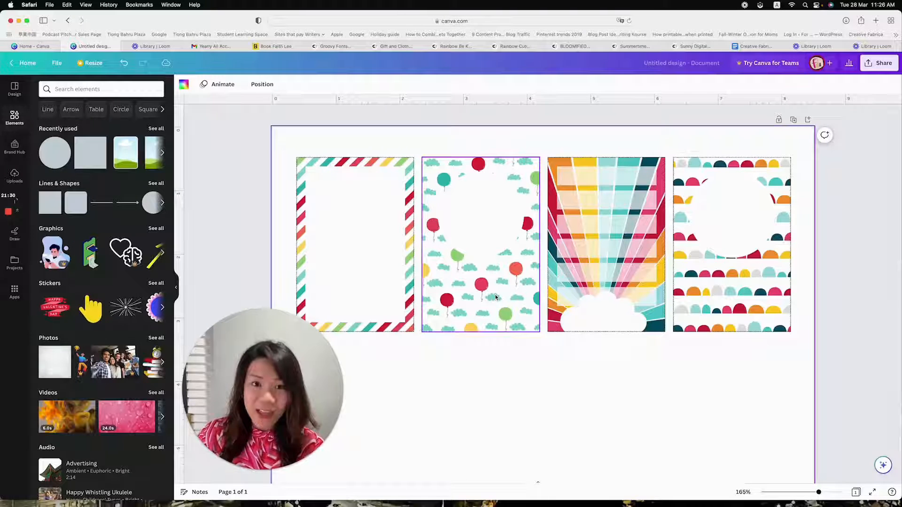
pyautogui.click(487, 237)
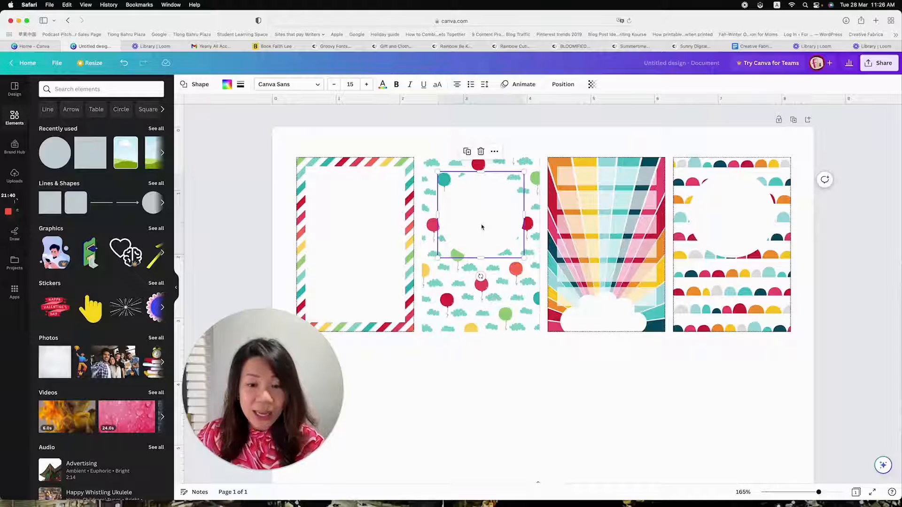
pyautogui.click(482, 227)
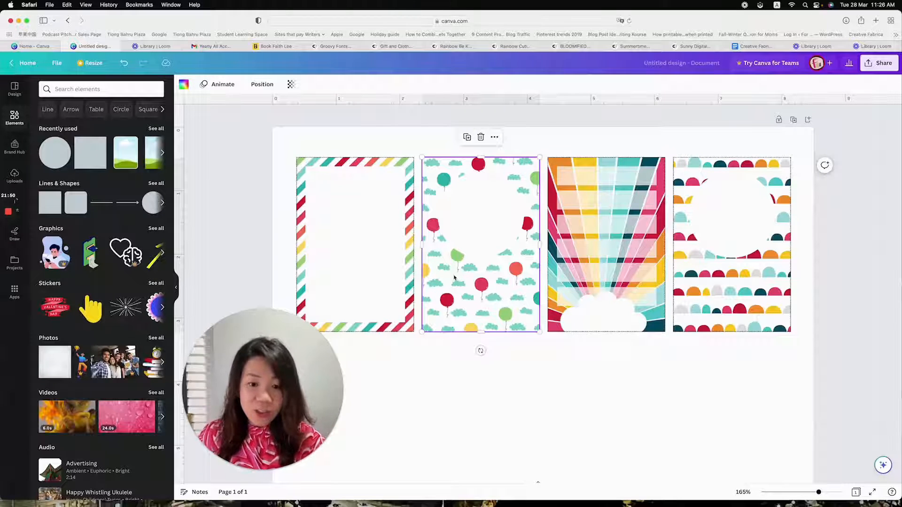
pyautogui.click(367, 176)
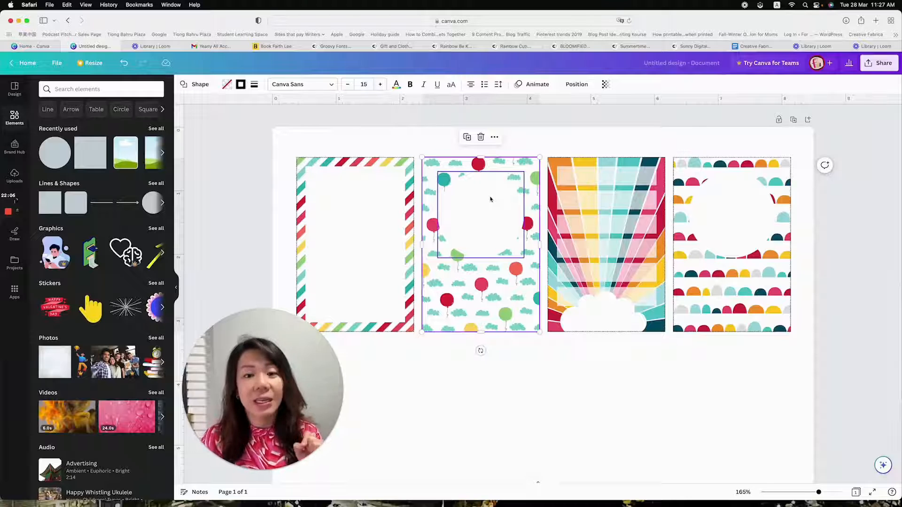
pyautogui.click(512, 348)
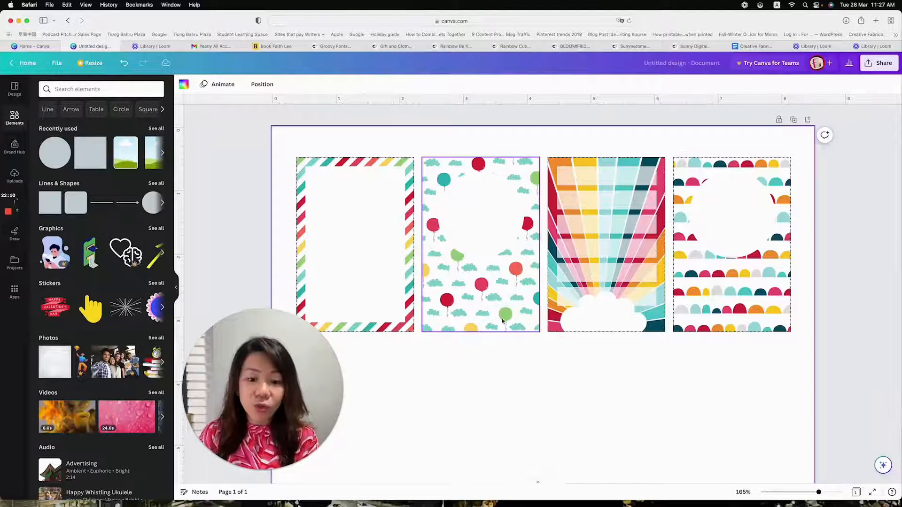
pyautogui.click(502, 314)
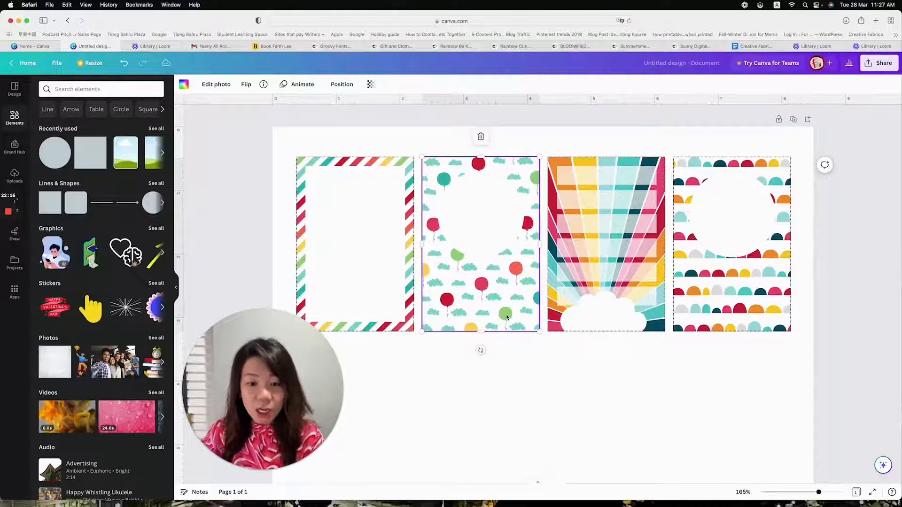
pyautogui.doubleClick(507, 317)
pyautogui.click(512, 364)
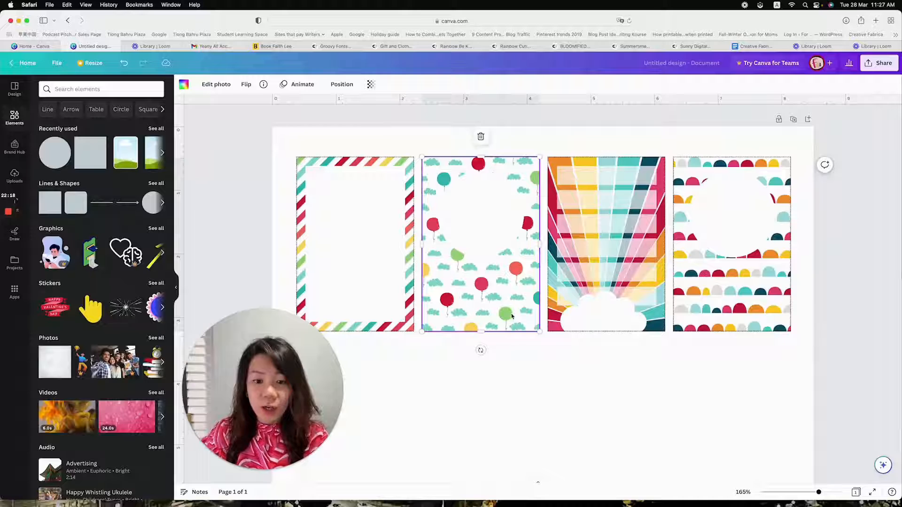
# Try a transparency of 53 on the balloon card's pattern image and restore it to 100
pyautogui.click(372, 84)
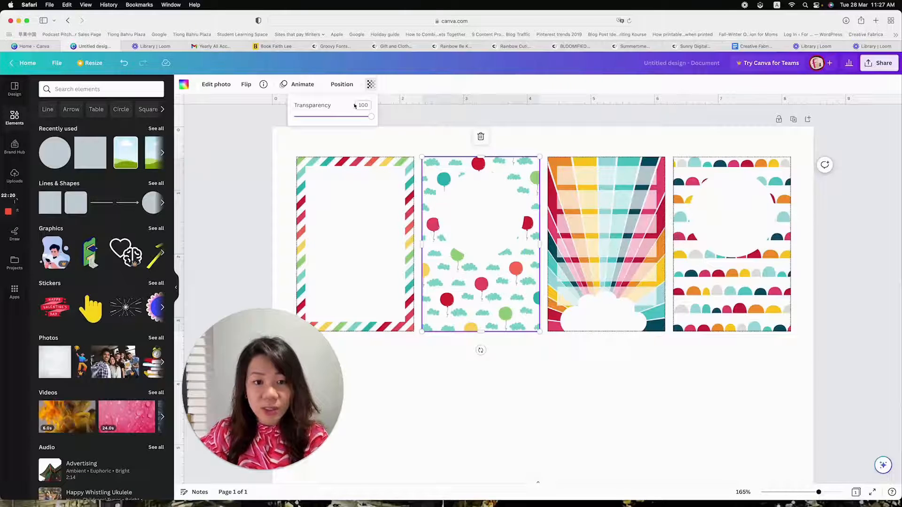
pyautogui.moveTo(362, 116); pyautogui.dragTo(336, 119)
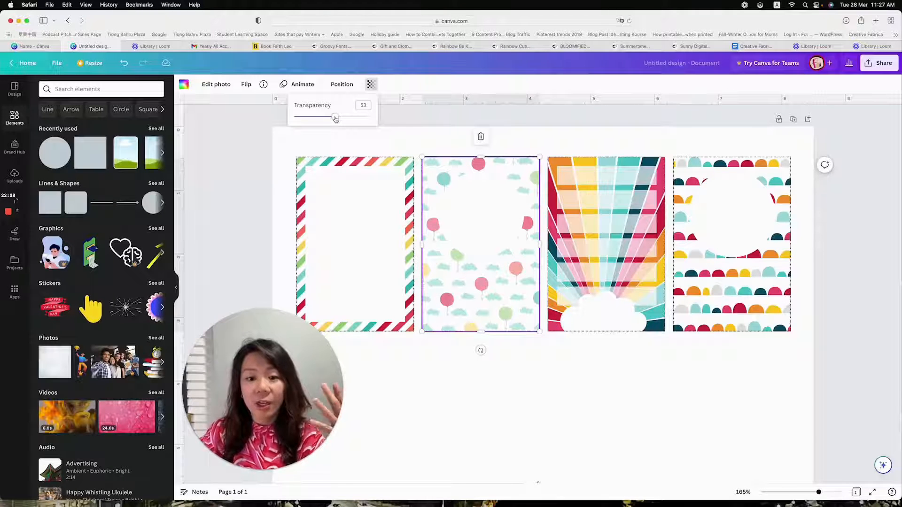
pyautogui.moveTo(336, 120); pyautogui.dragTo(372, 117)
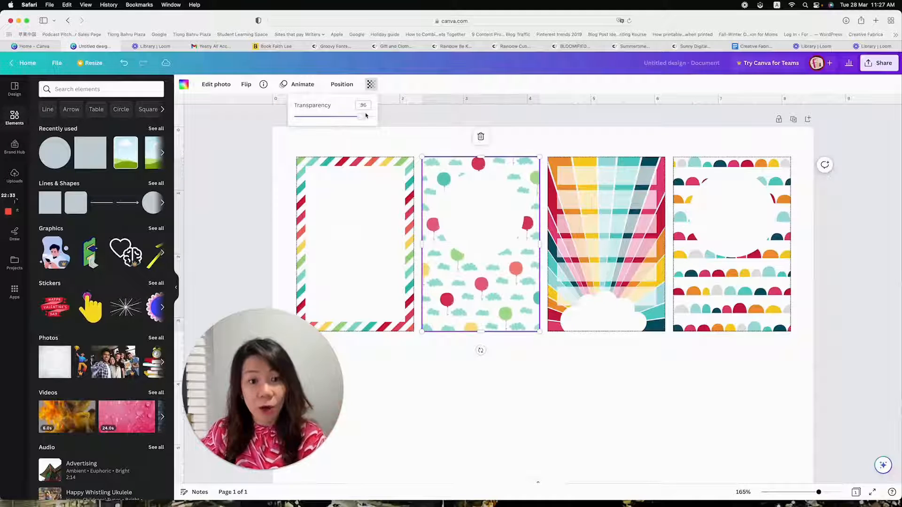
pyautogui.click(641, 362)
pyautogui.click(499, 279)
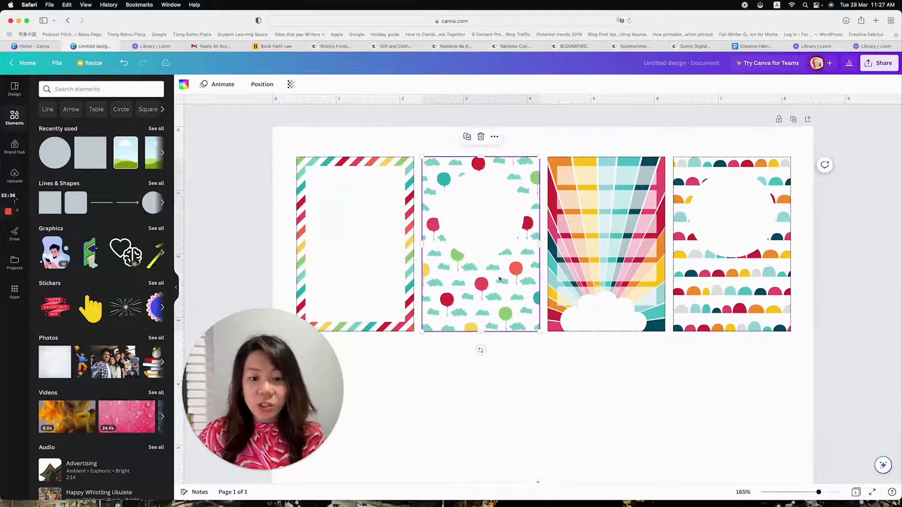
pyautogui.click(341, 84)
pyautogui.moveTo(97, 163); pyautogui.dragTo(48, 425)
pyautogui.click(539, 419)
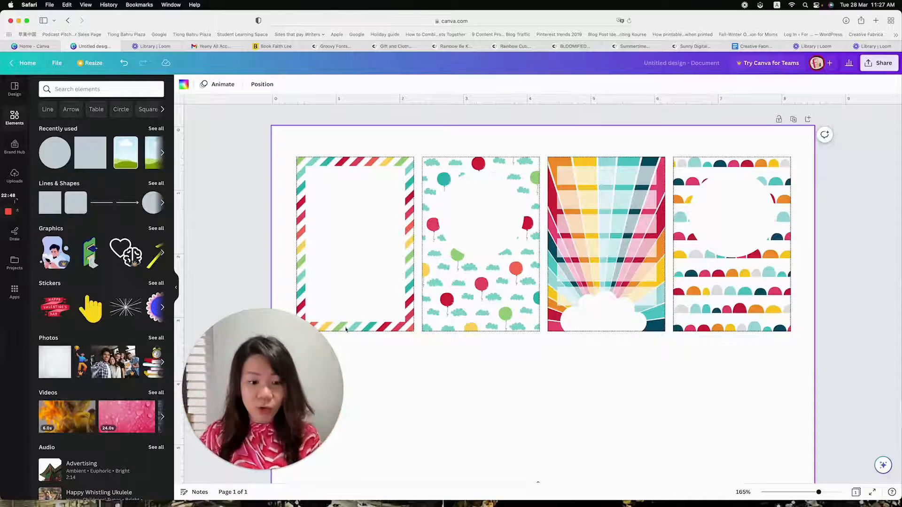
pyautogui.moveTo(254, 380); pyautogui.dragTo(138, 332)
pyautogui.scroll(-3, 597, 344)
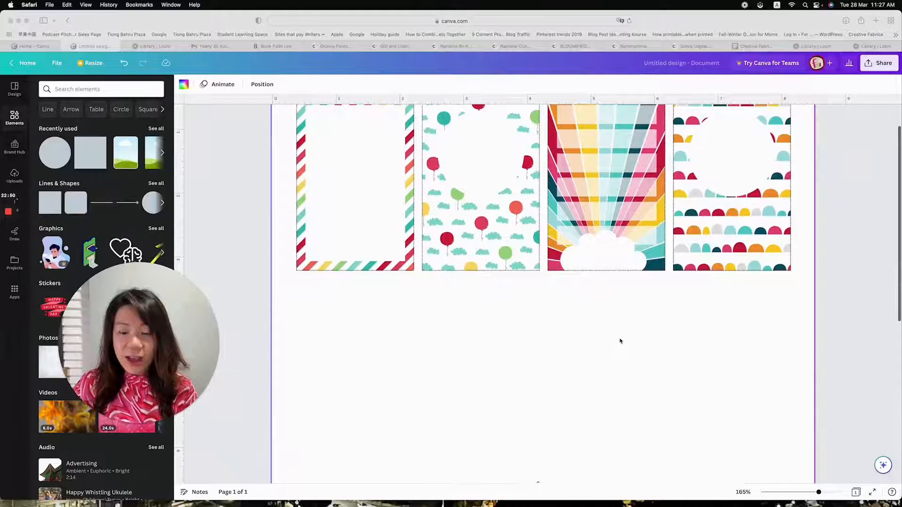
pyautogui.scroll(3, 605, 326)
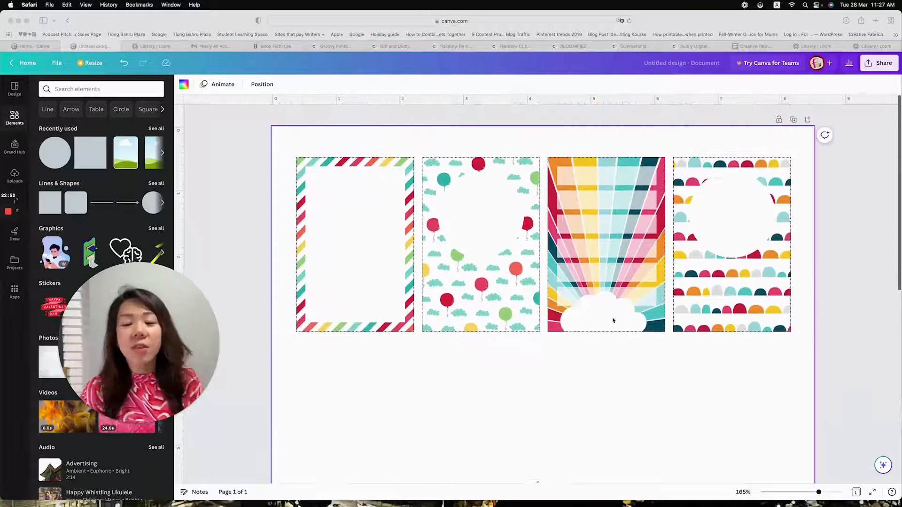
pyautogui.scroll(-3, 656, 319)
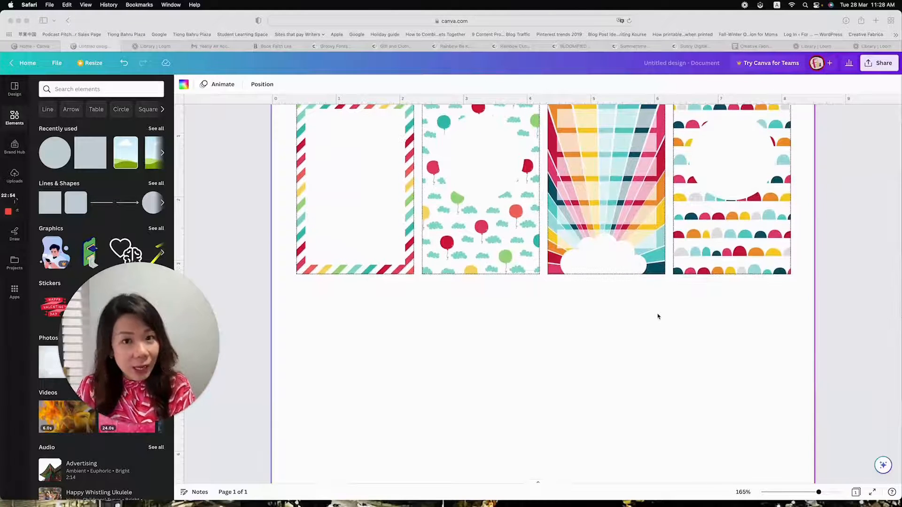
# Add a circle, align it with the left edge of the striped card just beneath it, and shrink it to about 1 inch wide
pyautogui.scroll(-3, 660, 319)
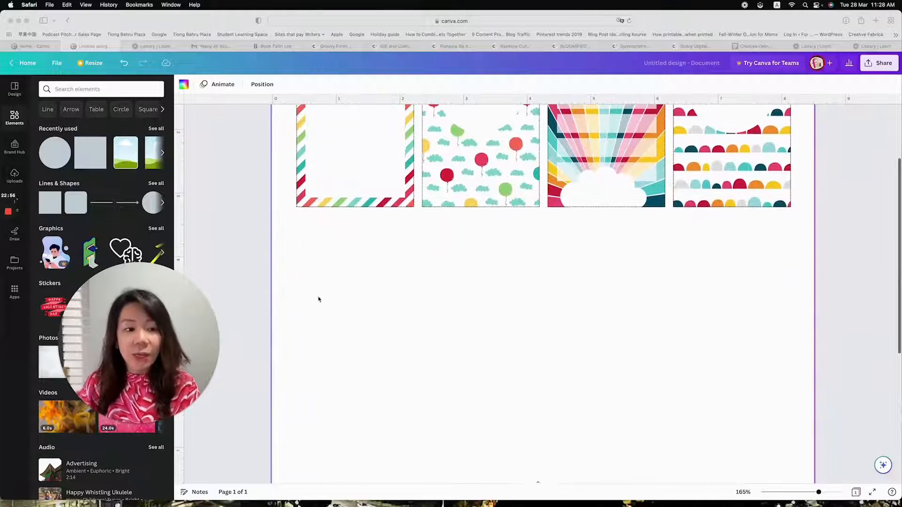
pyautogui.click(60, 163)
pyautogui.click(59, 158)
pyautogui.moveTo(505, 329); pyautogui.dragTo(346, 278)
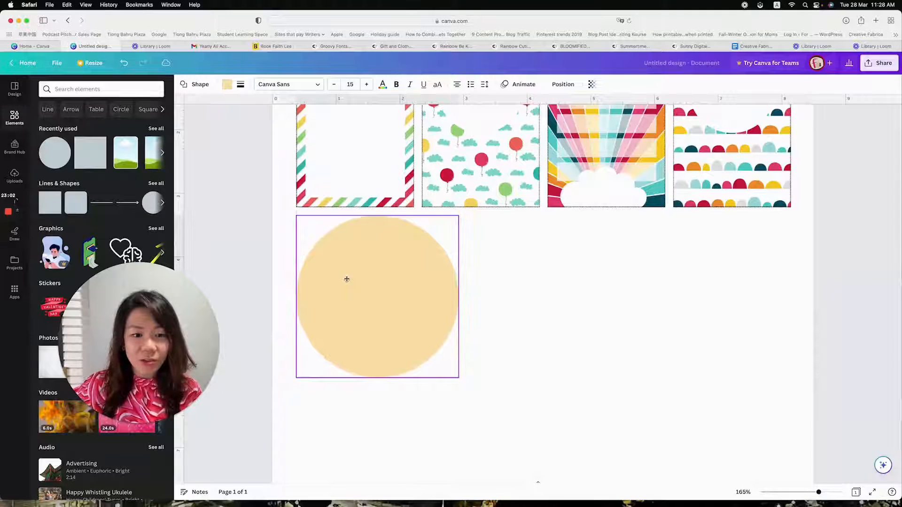
pyautogui.moveTo(460, 381); pyautogui.dragTo(355, 297)
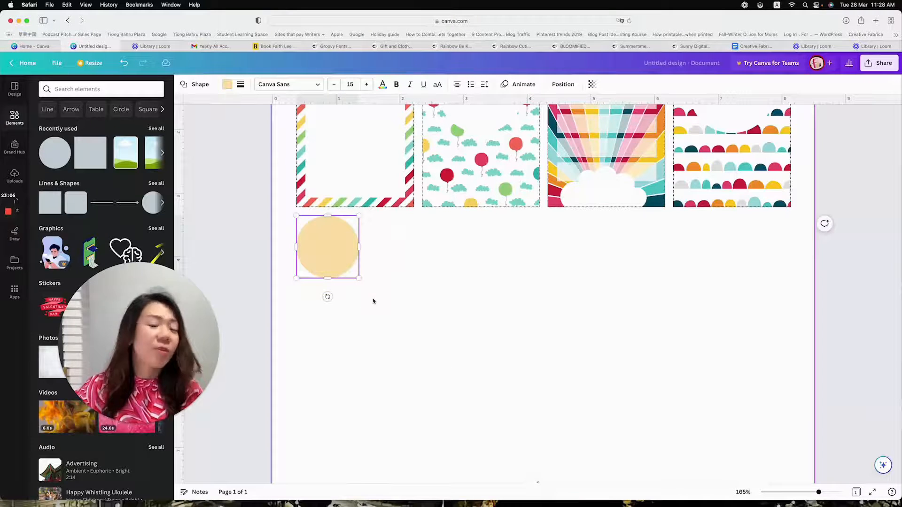
# Add the uploaded light blue flower with green leaves to the page
pyautogui.click(14, 175)
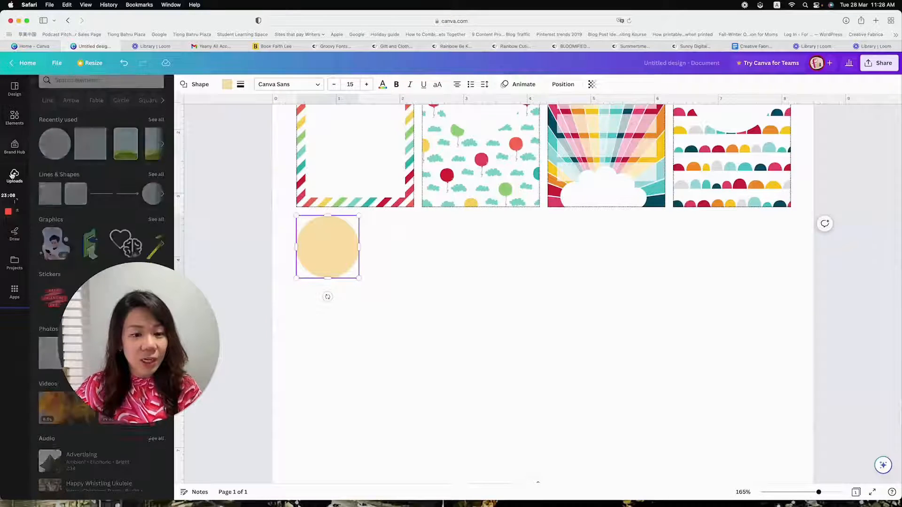
pyautogui.moveTo(129, 277); pyautogui.dragTo(178, 355)
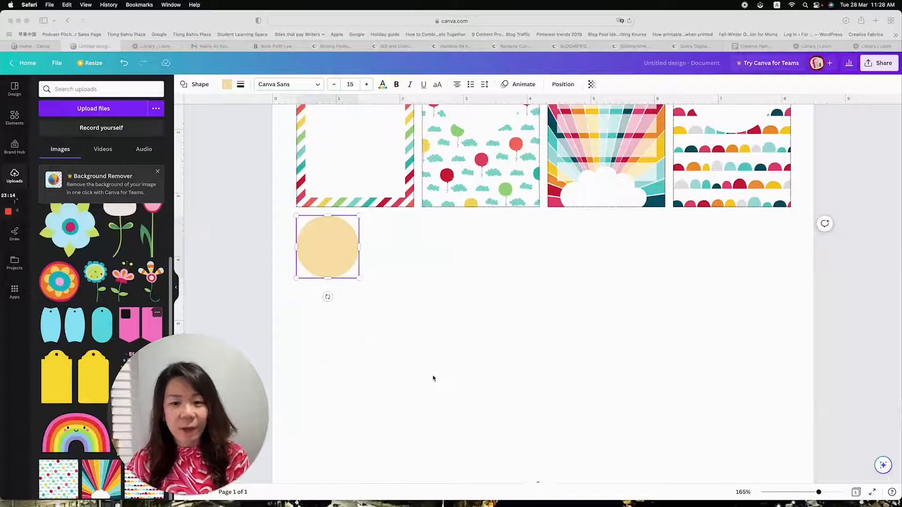
pyautogui.scroll(3, 433, 378)
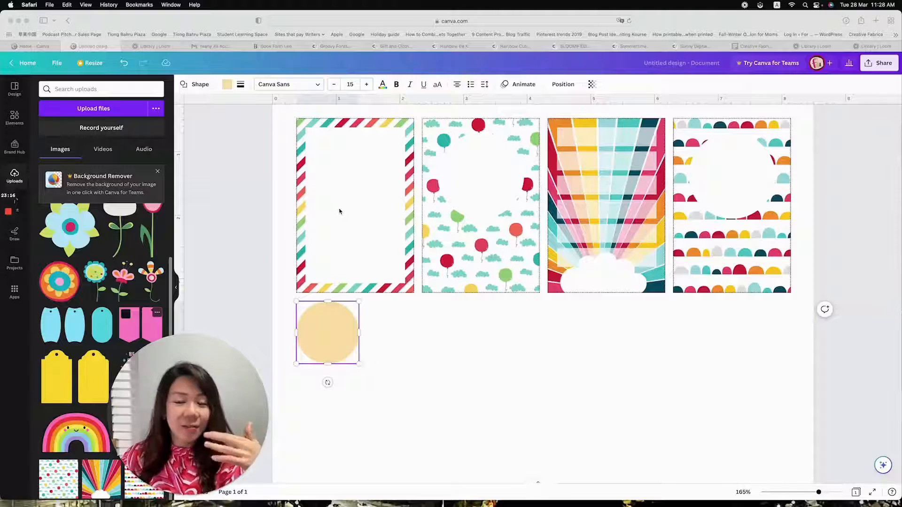
pyautogui.scroll(-3, 445, 211)
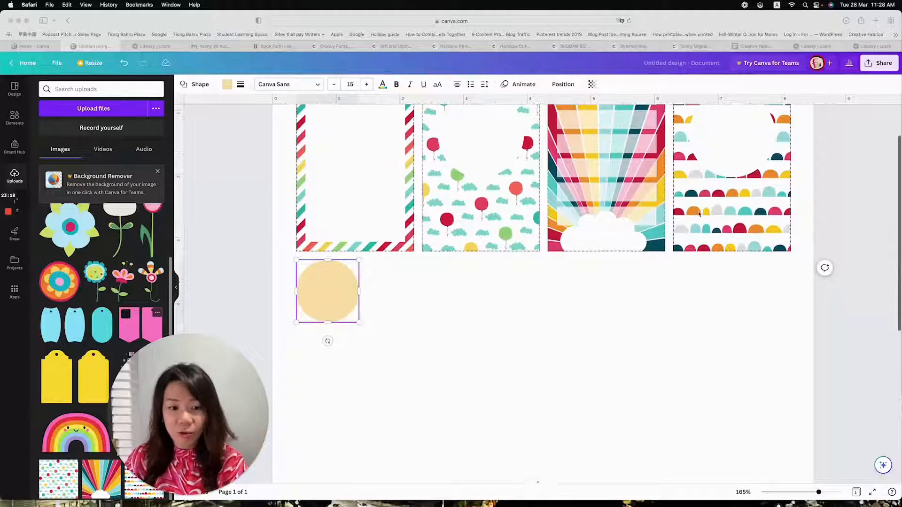
pyautogui.scroll(3, 472, 258)
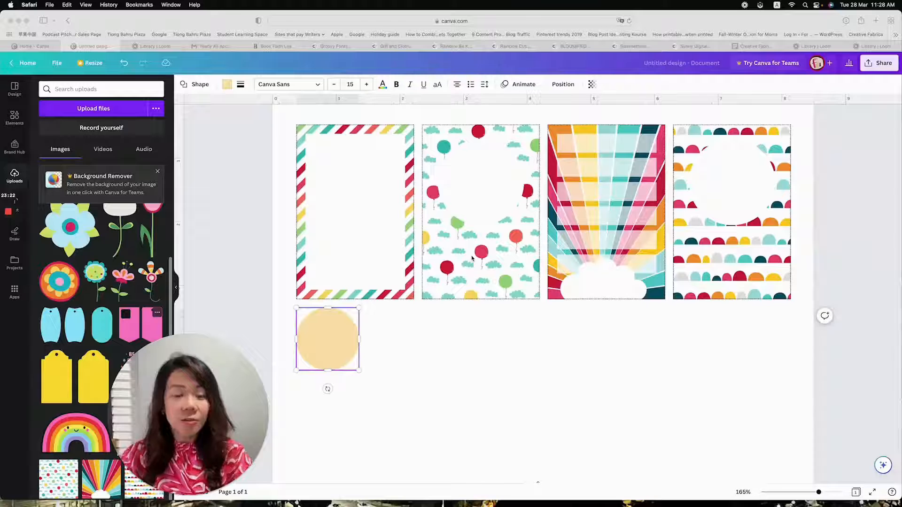
pyautogui.click(335, 340)
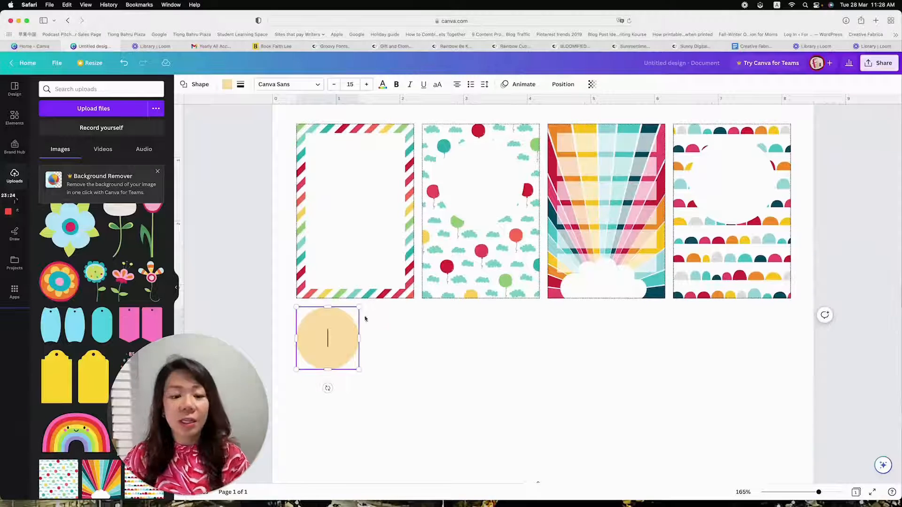
pyautogui.click(396, 129)
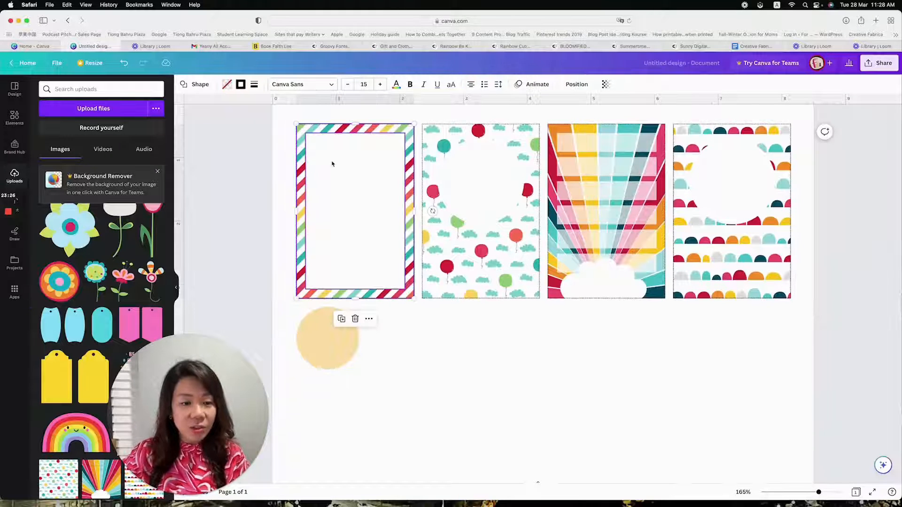
pyautogui.click(74, 241)
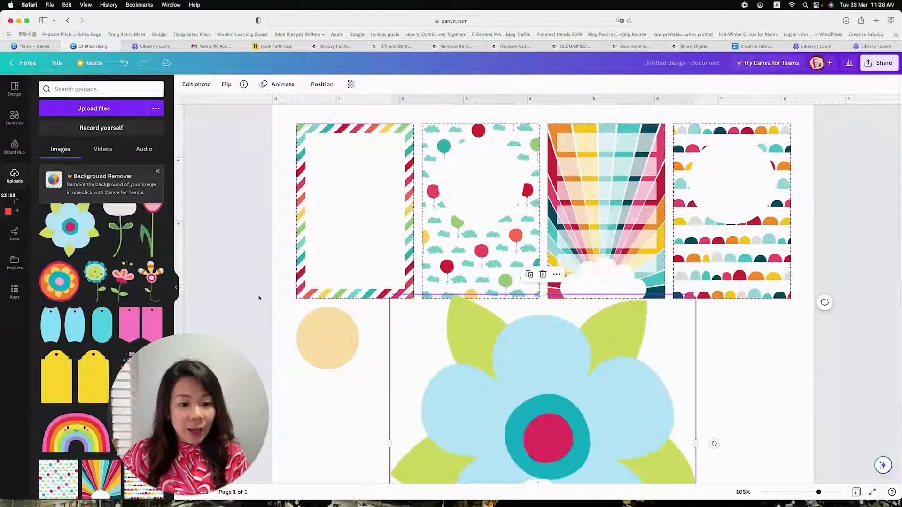
# Fill the circle beneath the striped card with the crimson from the sunburst image's photo colours
pyautogui.click(327, 339)
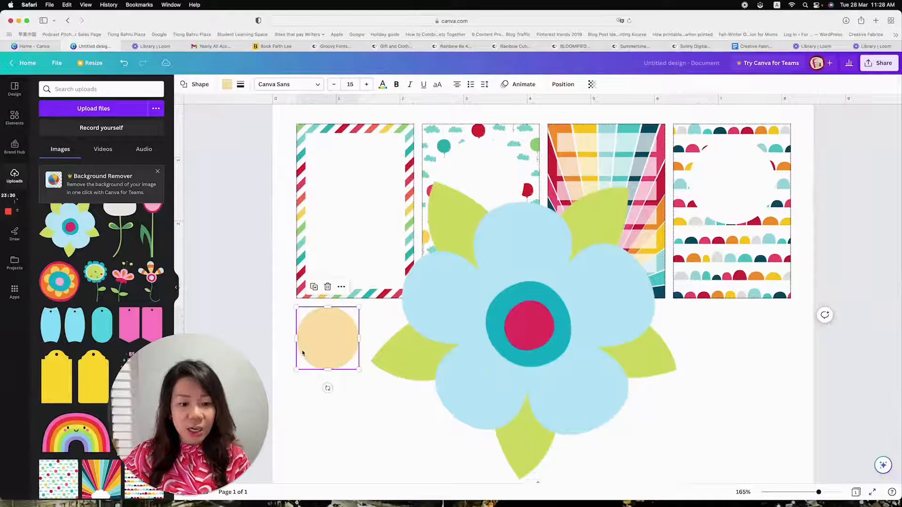
pyautogui.click(227, 85)
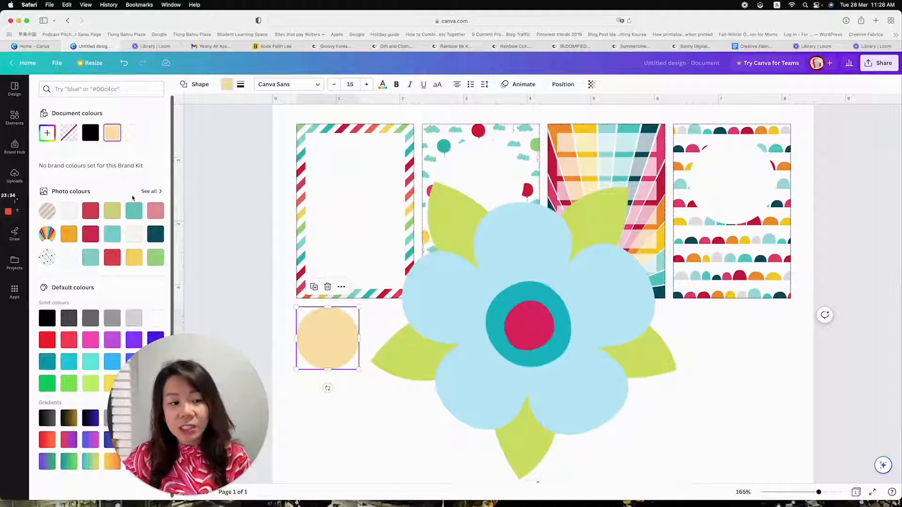
pyautogui.click(90, 234)
# Shrink the blue flower to fit inside the crimson circle and centre it there
pyautogui.click(477, 261)
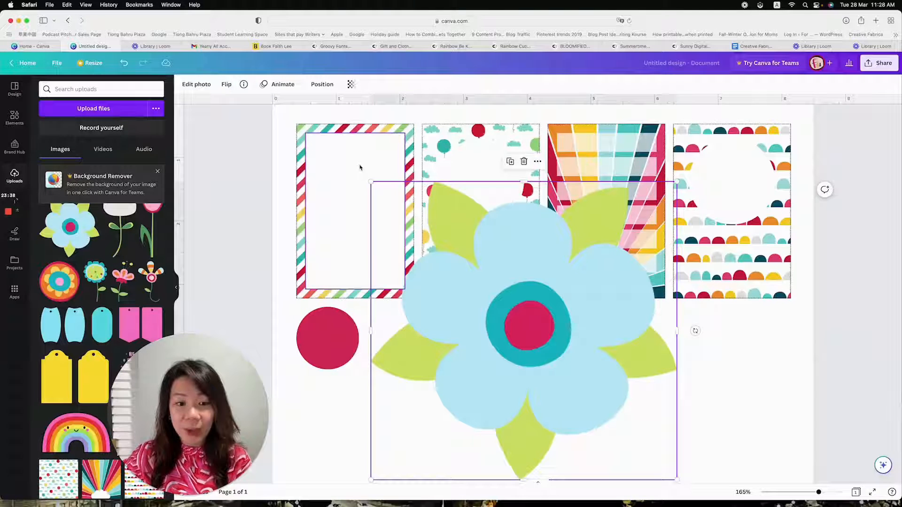
pyautogui.moveTo(371, 183); pyautogui.dragTo(325, 323)
pyautogui.moveTo(398, 399); pyautogui.dragTo(360, 364)
pyautogui.moveTo(344, 343); pyautogui.dragTo(329, 331)
pyautogui.click(392, 380)
# Duplicate the crimson circle together with its flower and place the copy beside the original in the same row
pyautogui.scroll(-1, 329, 337)
pyautogui.moveTo(418, 391); pyautogui.dragTo(295, 301)
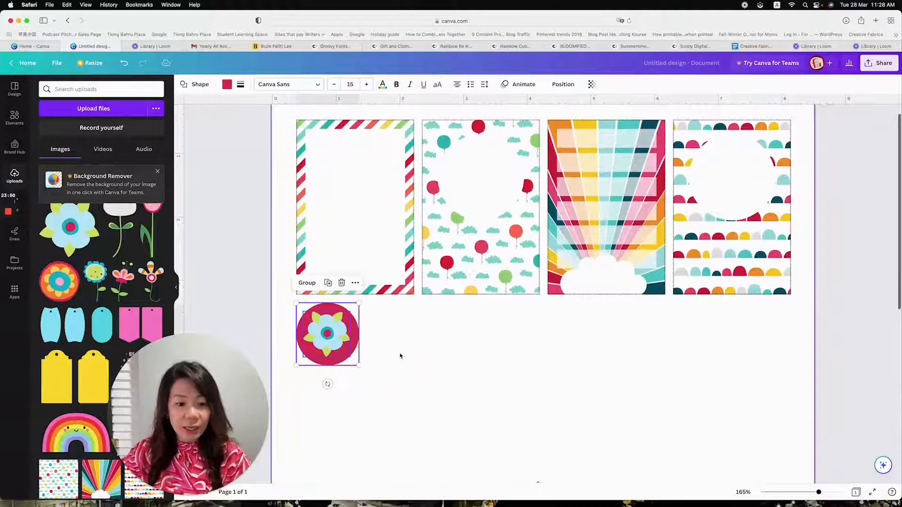
pyautogui.moveTo(425, 417); pyautogui.dragTo(295, 300)
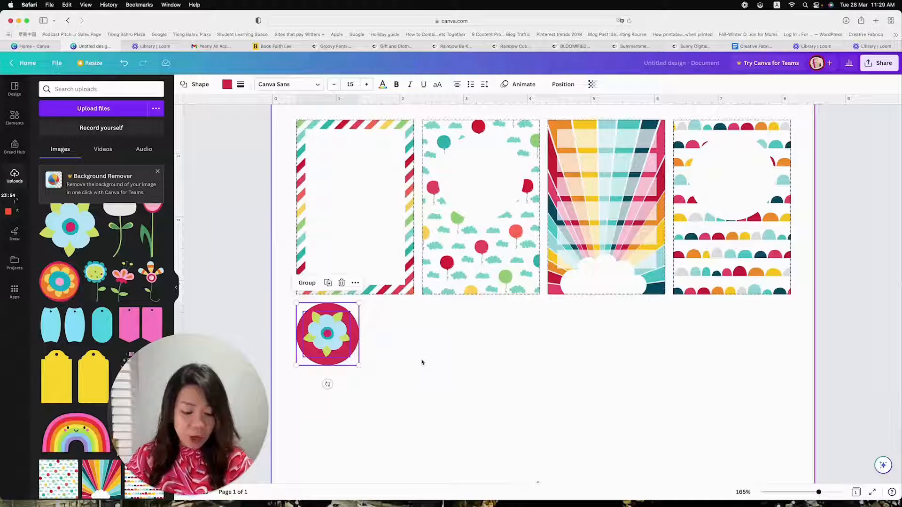
pyautogui.press('super+d')
pyautogui.moveTo(342, 339); pyautogui.dragTo(403, 332)
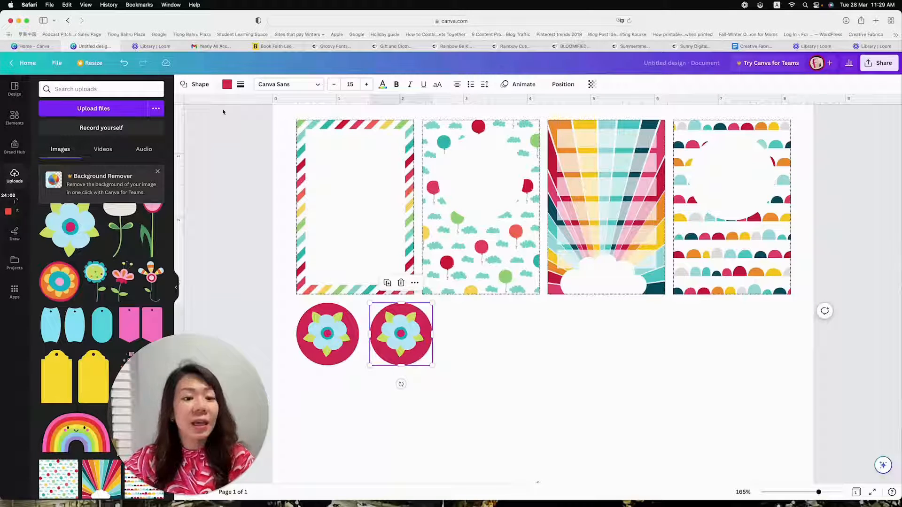
# Fill the second circle with the yellow from the balloon pattern's photo colours
pyautogui.click(227, 85)
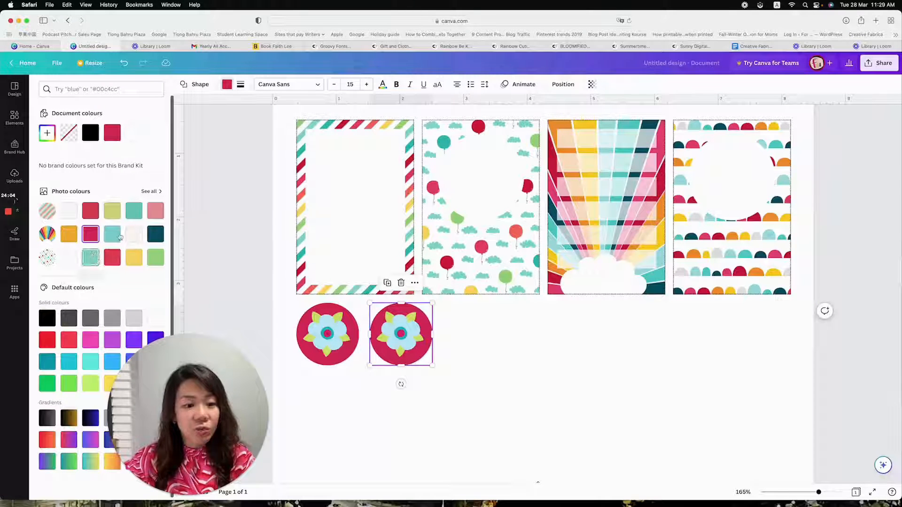
pyautogui.click(119, 235)
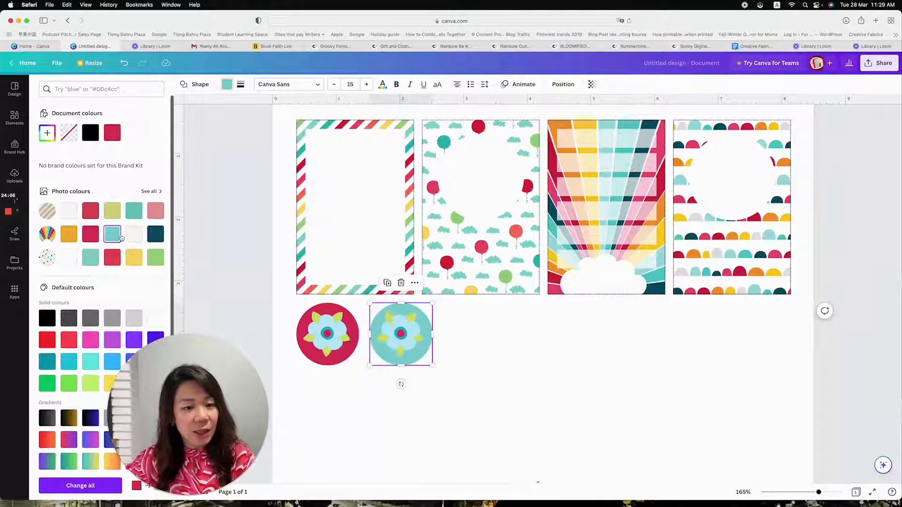
pyautogui.click(134, 257)
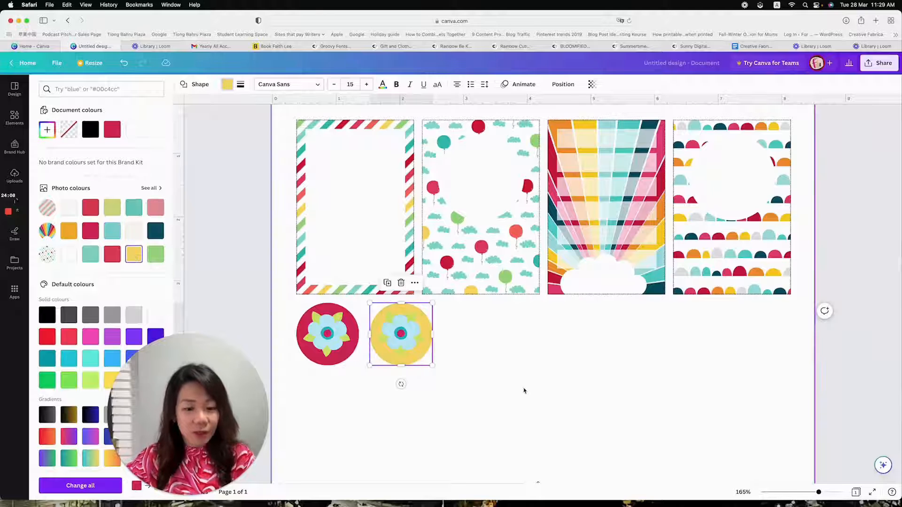
# Duplicate the yellow circle as a third one in the row and place a copy of the flower over it
pyautogui.press('super+d')
pyautogui.moveTo(405, 338); pyautogui.dragTo(468, 326)
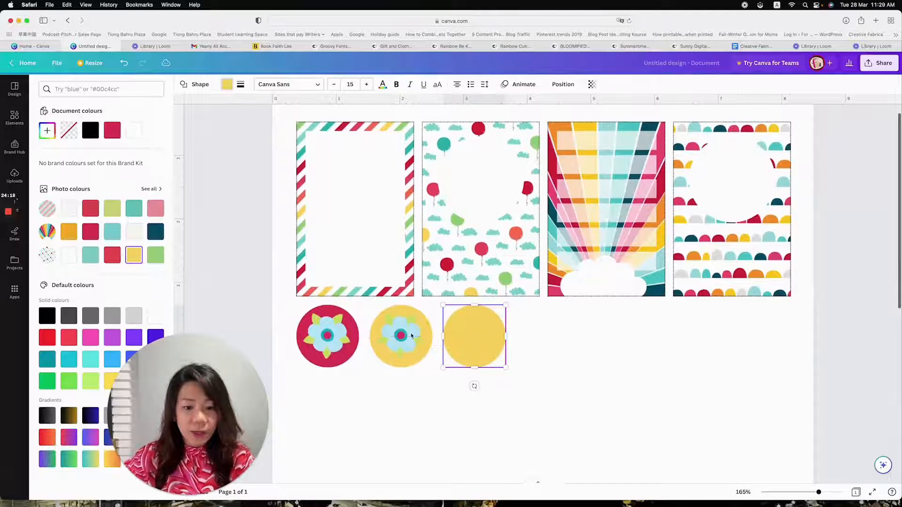
pyautogui.click(411, 335)
pyautogui.moveTo(397, 335); pyautogui.dragTo(466, 356)
# Fill the third circle with the dark teal from the sunburst image's photo colours and centre the flower on it
pyautogui.click(499, 332)
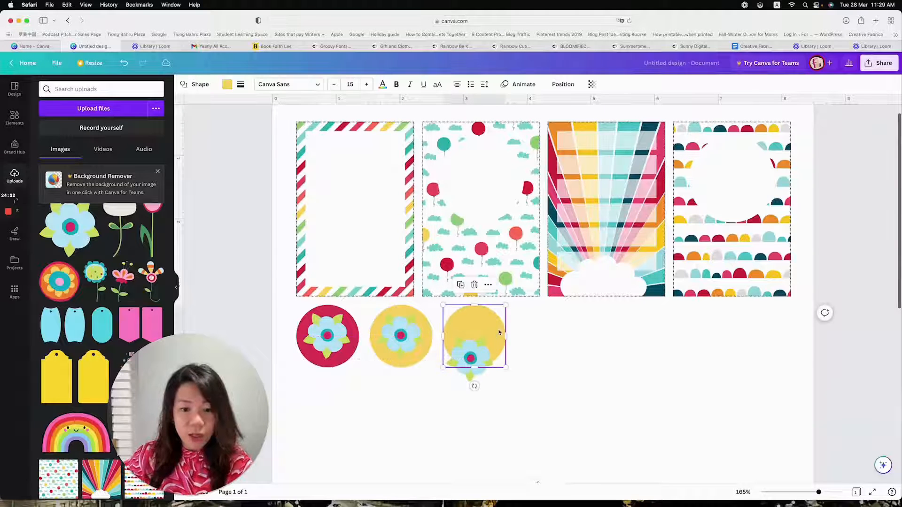
pyautogui.click(227, 85)
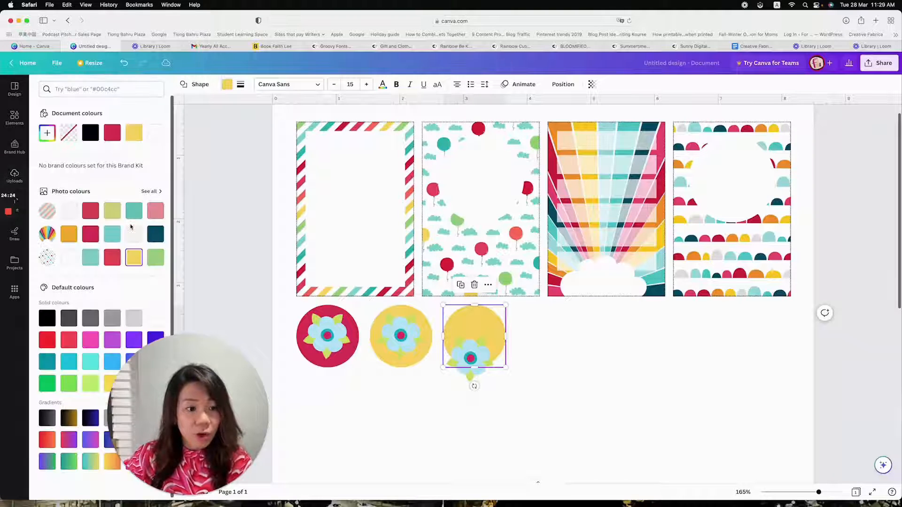
pyautogui.click(157, 258)
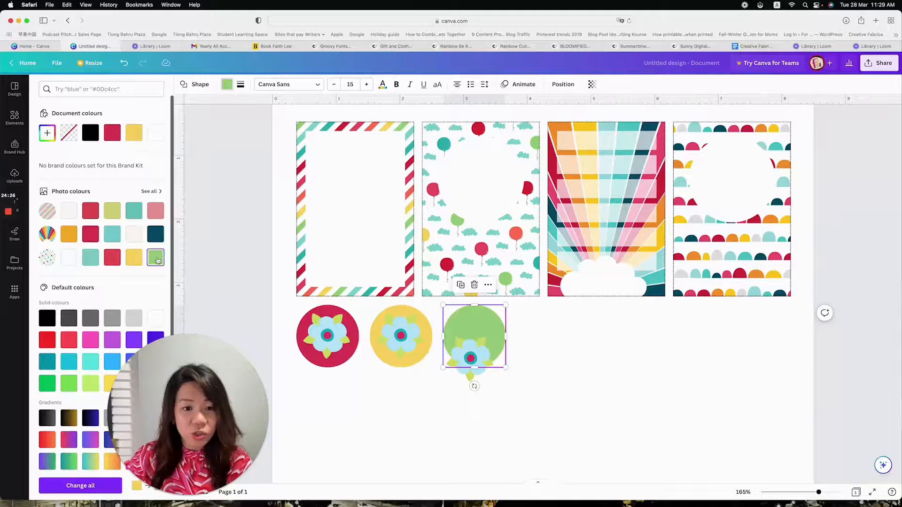
pyautogui.click(156, 234)
pyautogui.moveTo(473, 365); pyautogui.dragTo(476, 342)
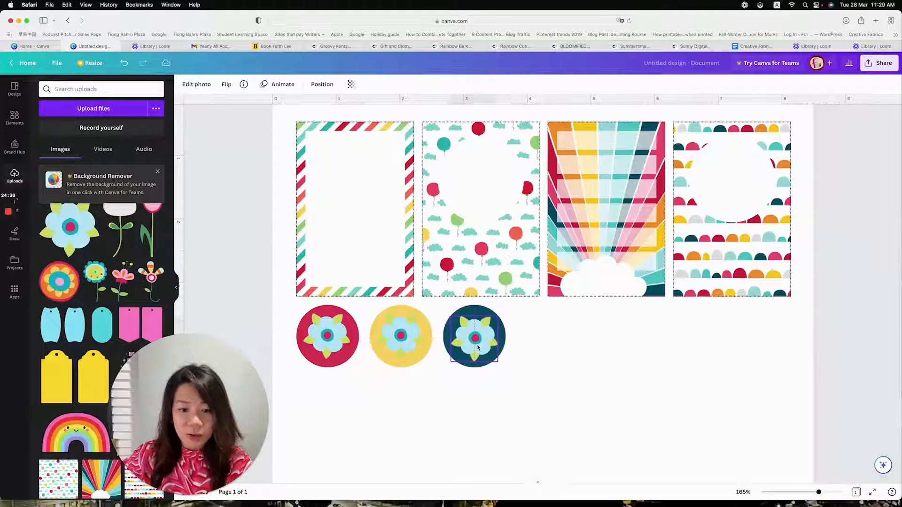
pyautogui.click(547, 391)
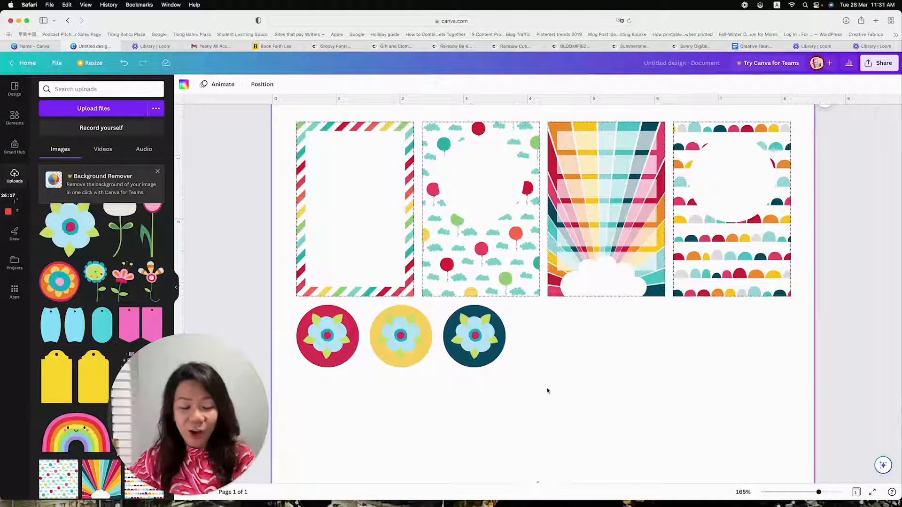
pyautogui.scroll(-1, 493, 376)
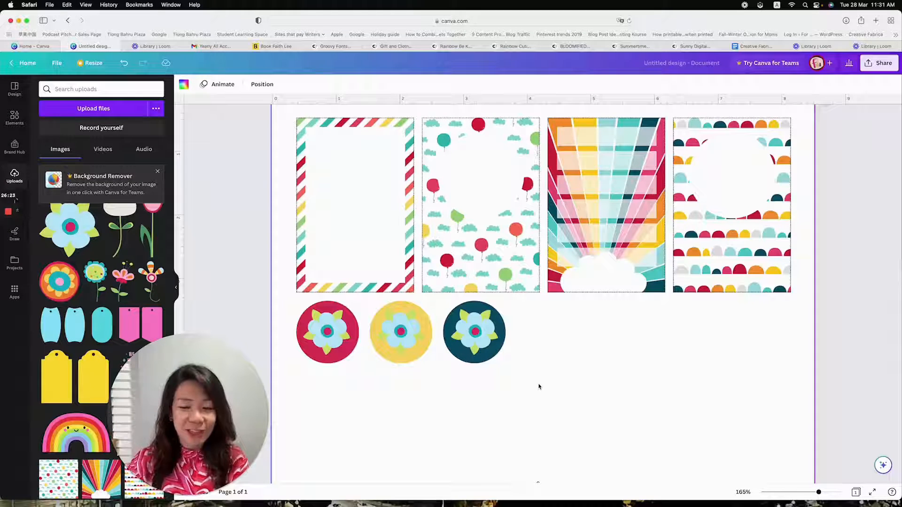
# Nudge the flowers on the crimson, teal and yellow circles towards the centres of their circles
pyautogui.scroll(-5, 538, 386)
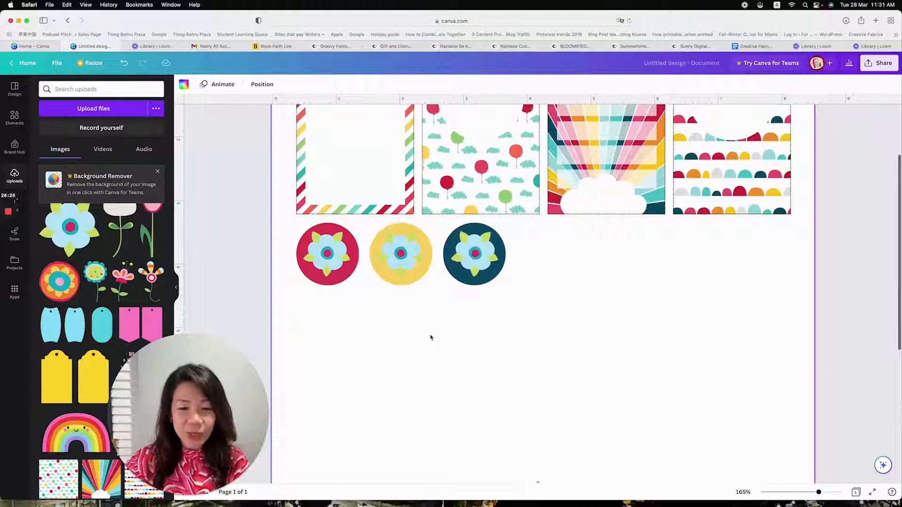
pyautogui.moveTo(327, 253); pyautogui.dragTo(330, 253)
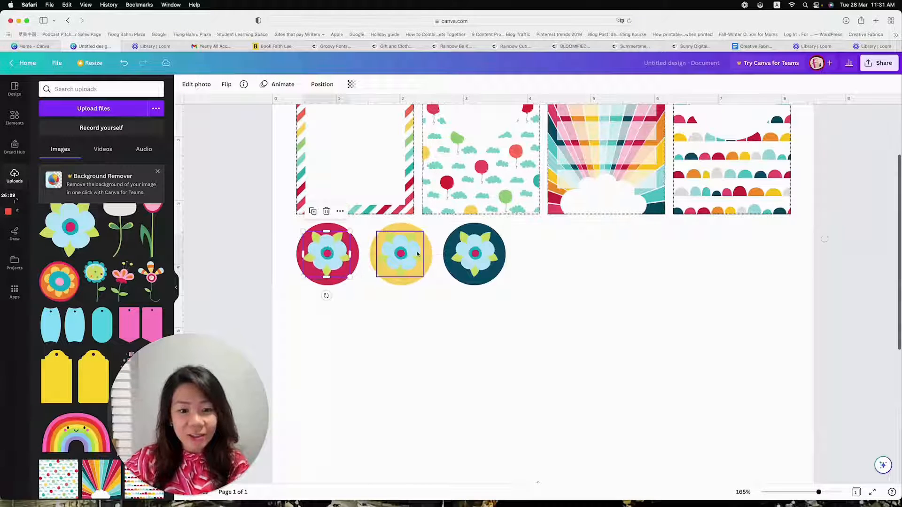
pyautogui.click(463, 311)
pyautogui.click(476, 251)
pyautogui.moveTo(477, 249); pyautogui.dragTo(478, 251)
pyautogui.moveTo(390, 261); pyautogui.dragTo(388, 263)
pyautogui.moveTo(334, 255); pyautogui.dragTo(335, 257)
pyautogui.click(525, 344)
# Group the teal circle with its flower
pyautogui.moveTo(542, 337); pyautogui.dragTo(480, 244)
pyautogui.click(571, 275)
pyautogui.click(476, 255)
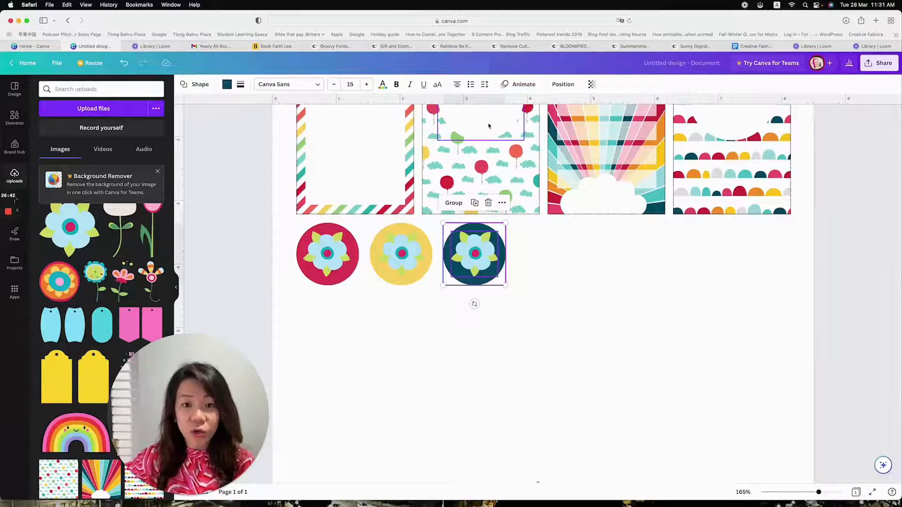
pyautogui.scroll(3, 530, 135)
pyautogui.click(449, 256)
# Adjust the flower's position on the yellow circle and group the two together
pyautogui.moveTo(428, 353); pyautogui.dragTo(399, 304)
pyautogui.click(448, 375)
pyautogui.click(407, 305)
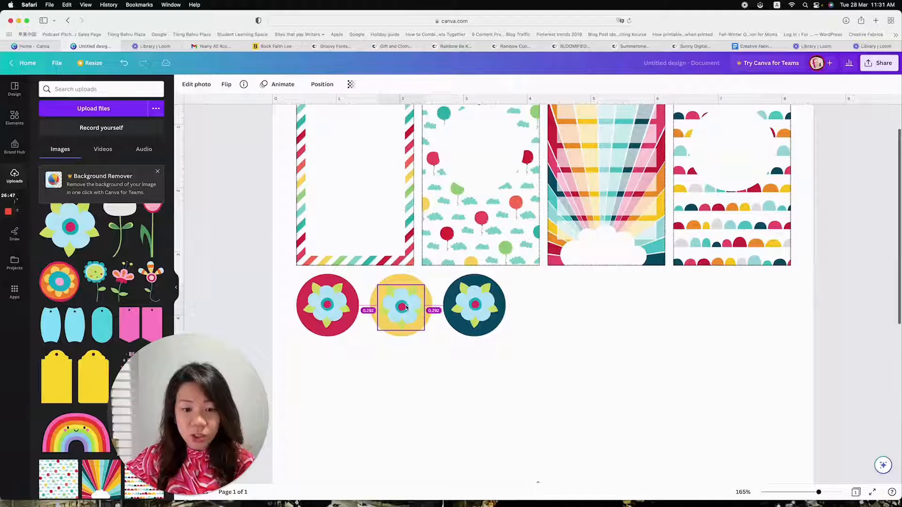
pyautogui.click(439, 376)
pyautogui.moveTo(438, 376); pyautogui.dragTo(403, 305)
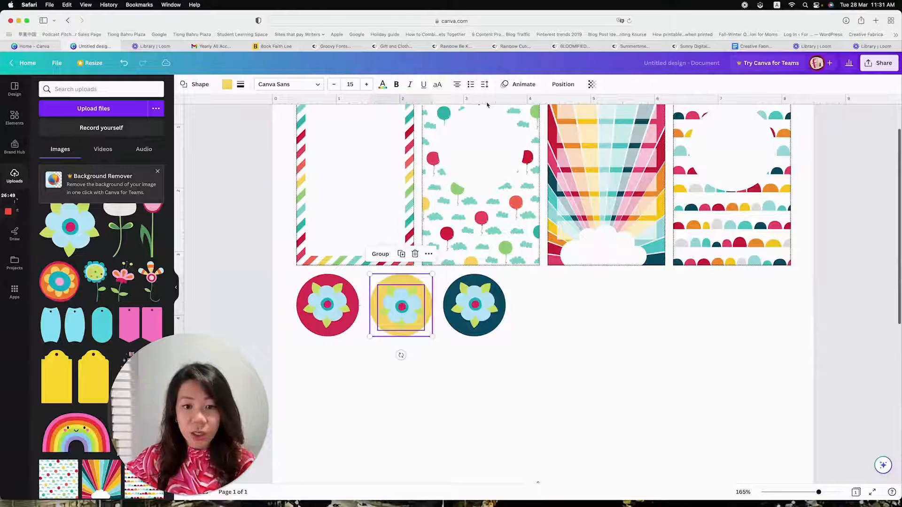
pyautogui.click(375, 254)
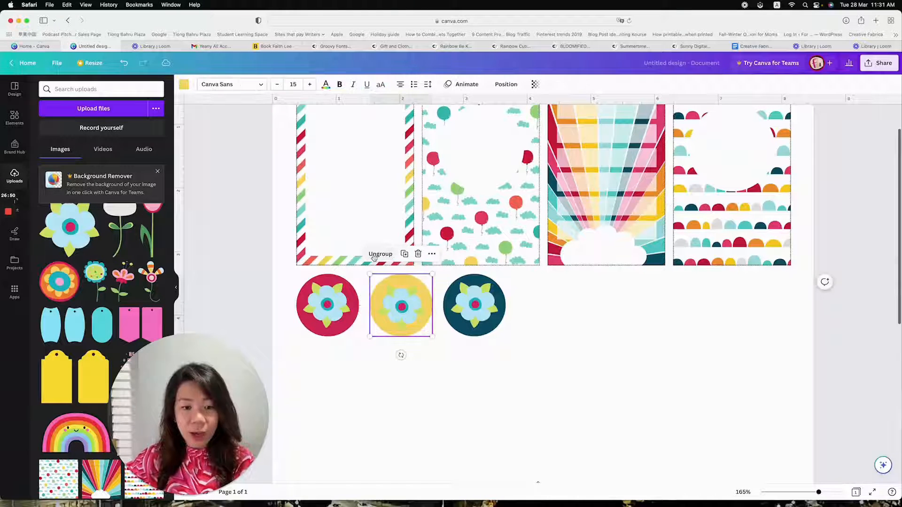
# Centre the flower on the crimson circle and group the two together
pyautogui.click(336, 374)
pyautogui.moveTo(329, 301); pyautogui.dragTo(329, 305)
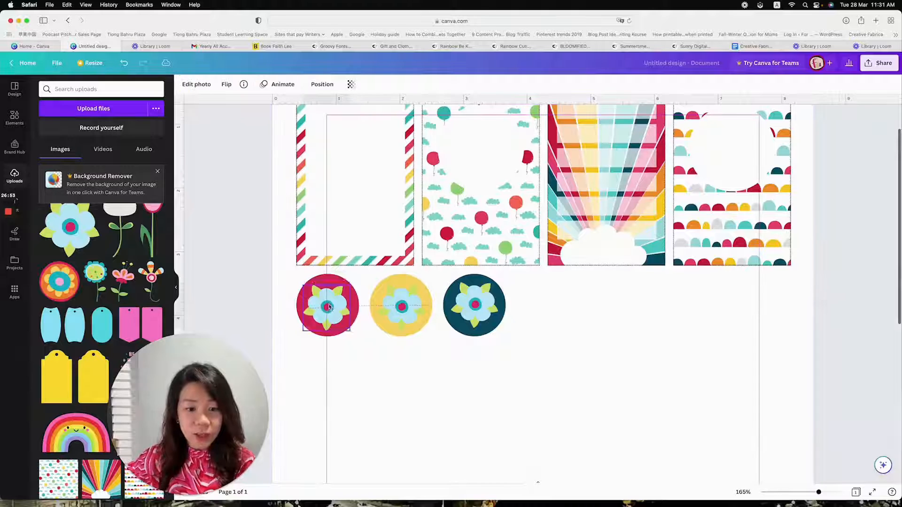
pyautogui.click(356, 365)
pyautogui.moveTo(356, 364); pyautogui.dragTo(336, 305)
pyautogui.press('super+g')
# Move the three circle groups slightly lower below the cards, aligned in one row with wider gaps between them
pyautogui.moveTo(322, 301); pyautogui.dragTo(322, 318)
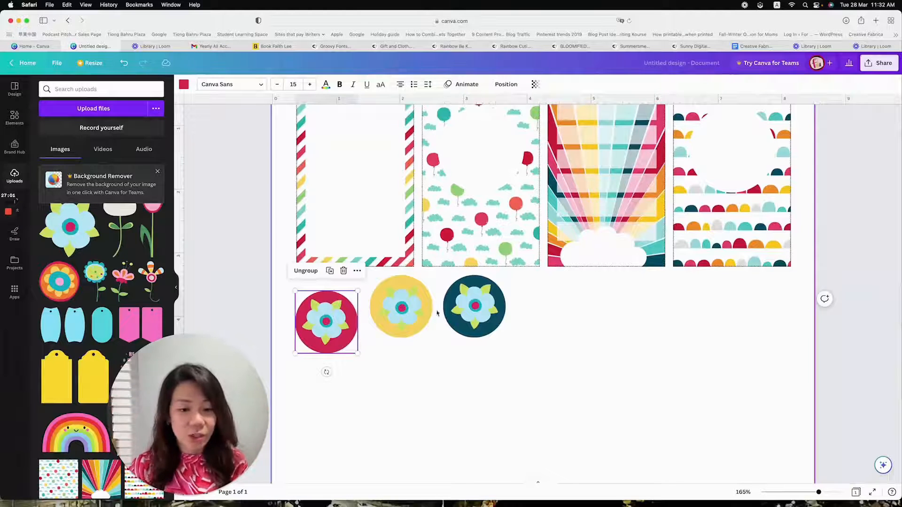
pyautogui.moveTo(334, 320); pyautogui.dragTo(334, 310)
pyautogui.moveTo(399, 320); pyautogui.dragTo(402, 326)
pyautogui.moveTo(460, 318); pyautogui.dragTo(472, 323)
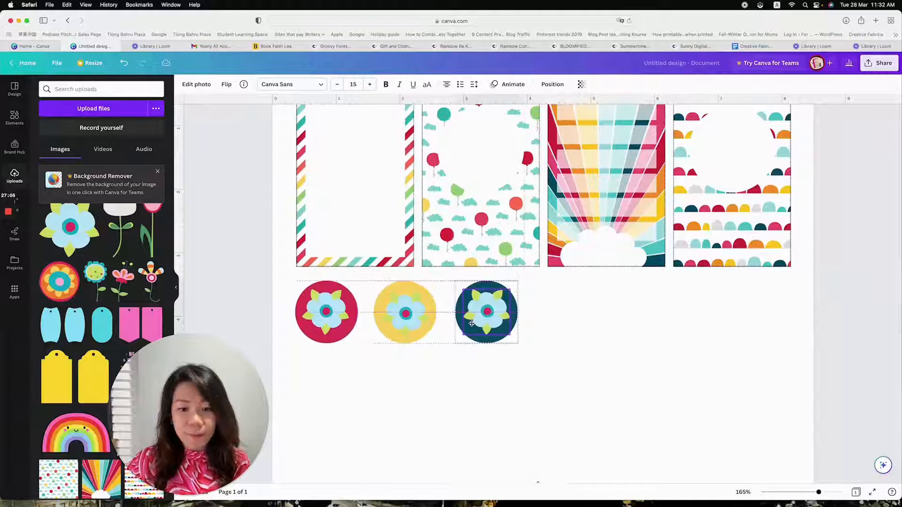
# Space the three circle groups evenly in the horizontal direction
pyautogui.moveTo(557, 382); pyautogui.dragTo(292, 278)
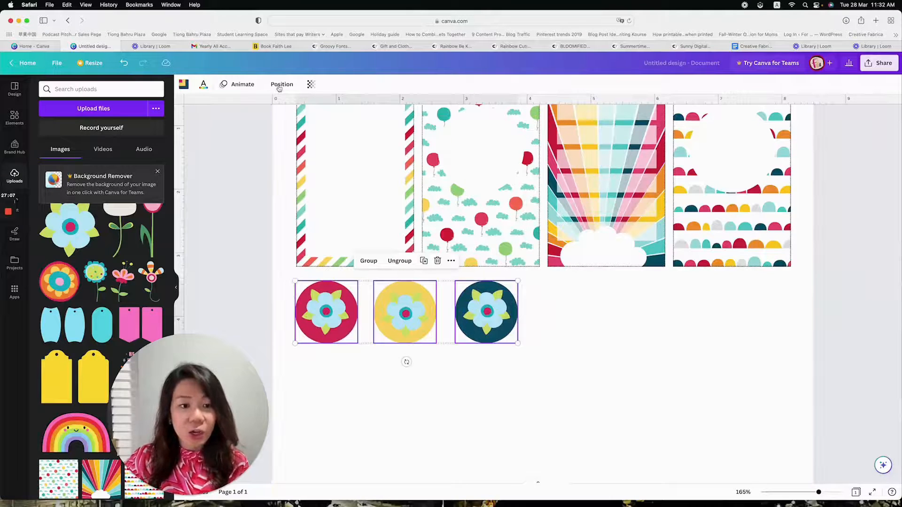
pyautogui.click(279, 87)
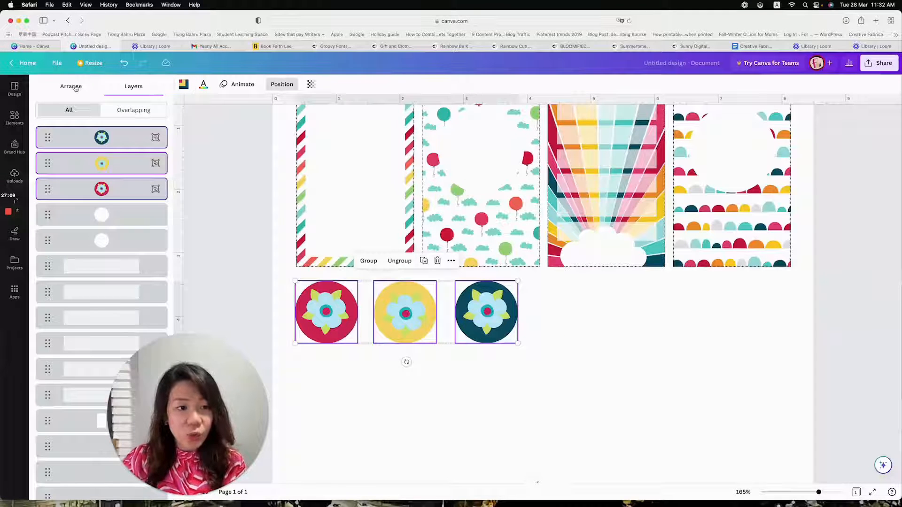
pyautogui.click(76, 87)
pyautogui.click(139, 233)
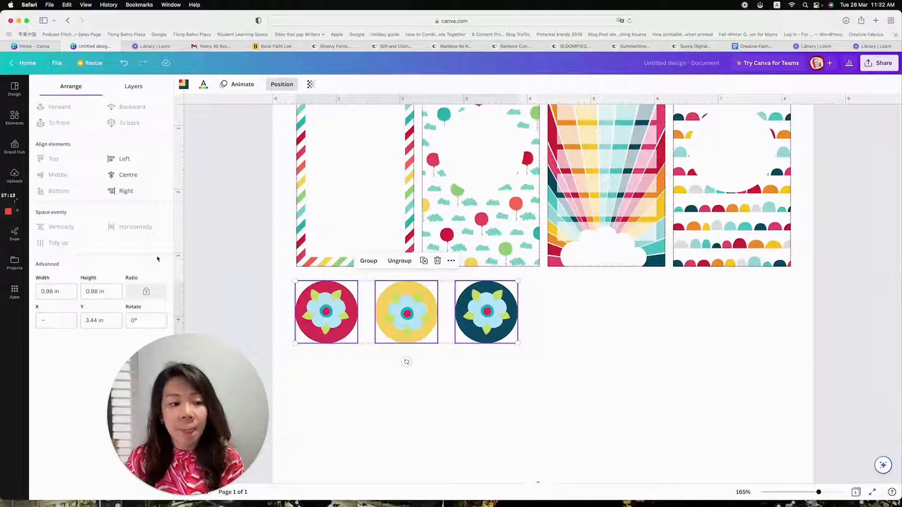
pyautogui.click(513, 402)
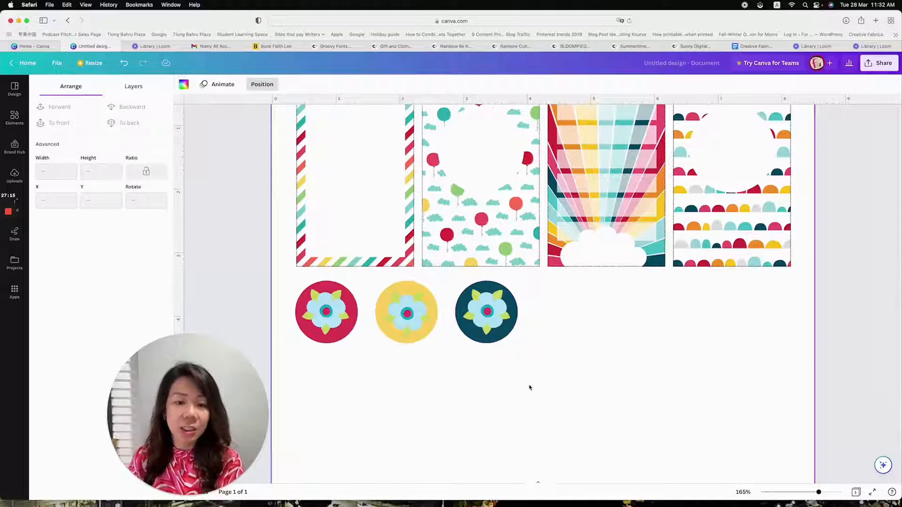
pyautogui.scroll(2, 530, 388)
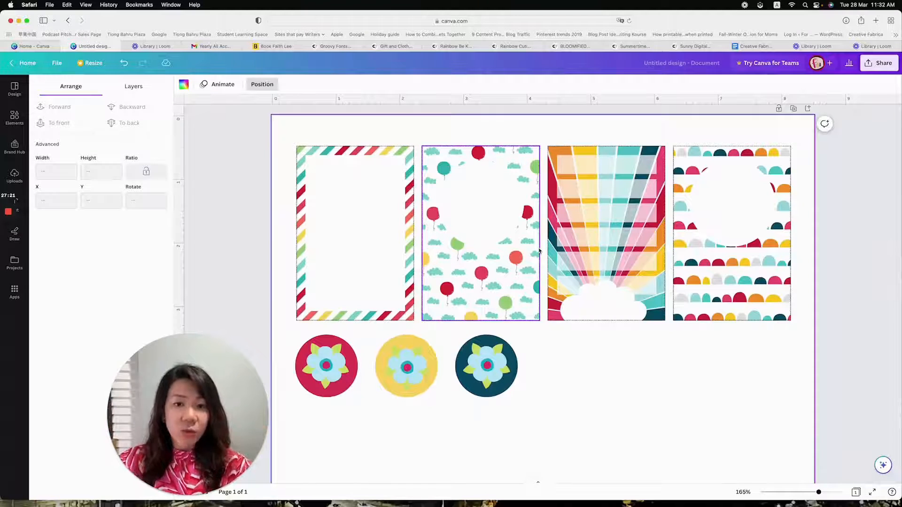
pyautogui.scroll(-1, 538, 250)
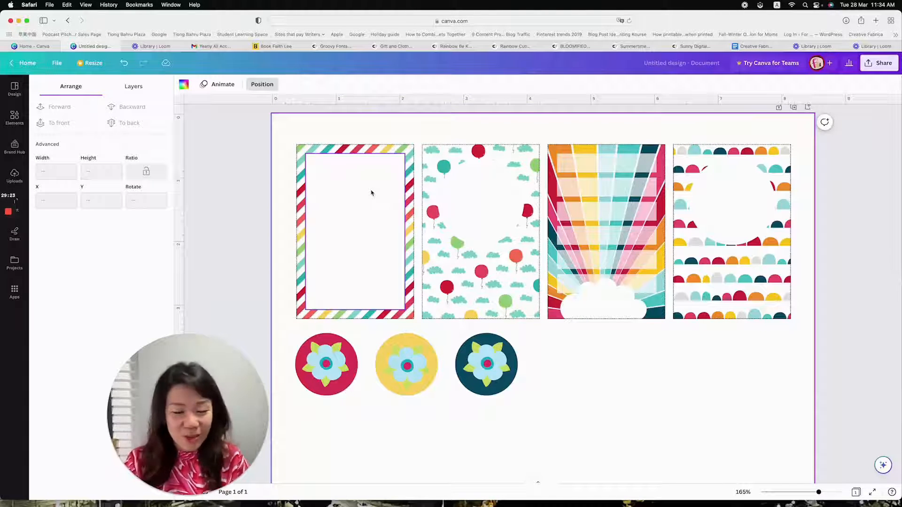
pyautogui.moveTo(419, 371); pyautogui.dragTo(415, 368)
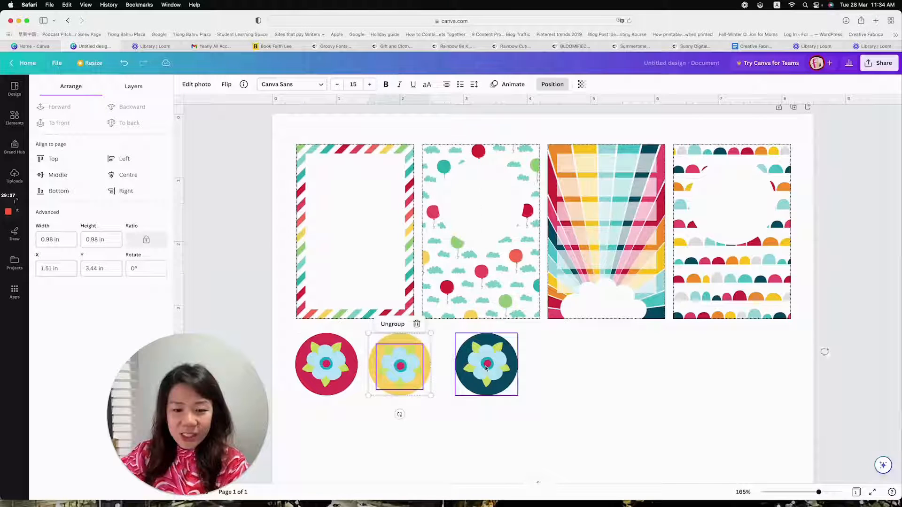
pyautogui.moveTo(486, 367); pyautogui.dragTo(478, 366)
pyautogui.click(388, 361)
pyautogui.click(550, 410)
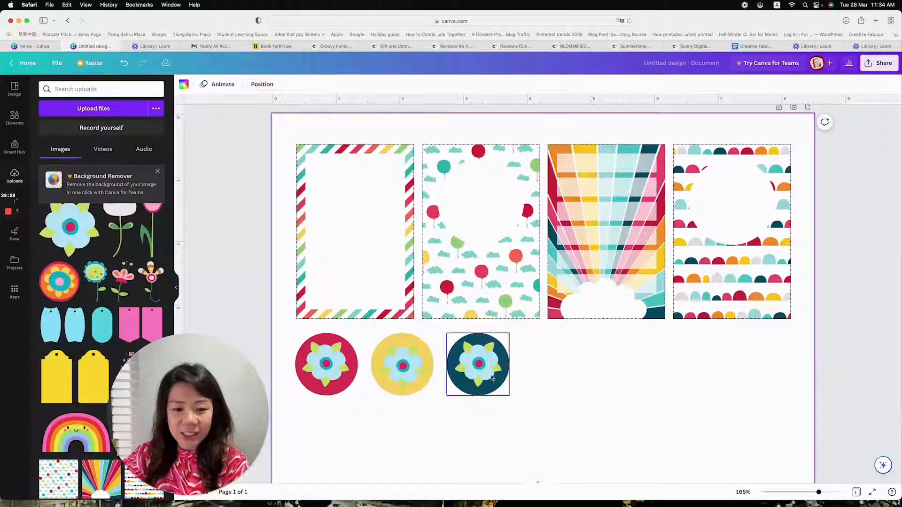
pyautogui.click(124, 64)
pyautogui.click(125, 64)
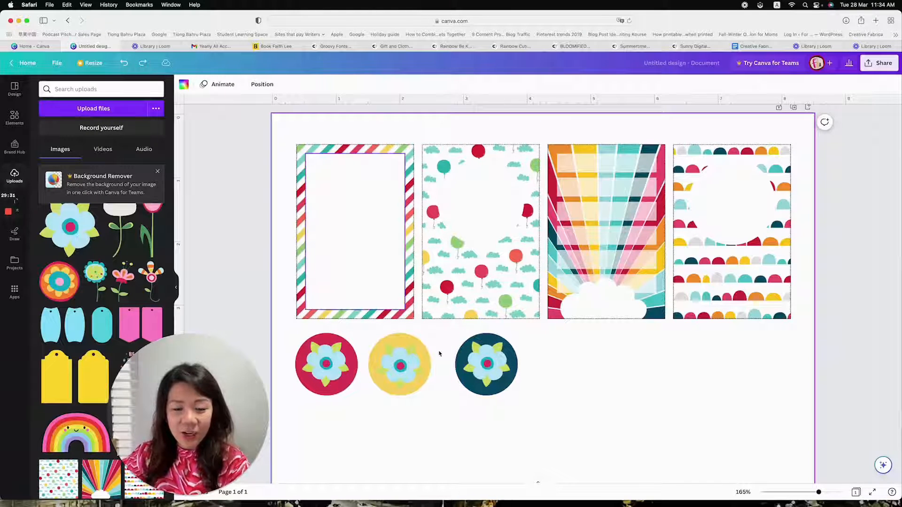
pyautogui.click(125, 64)
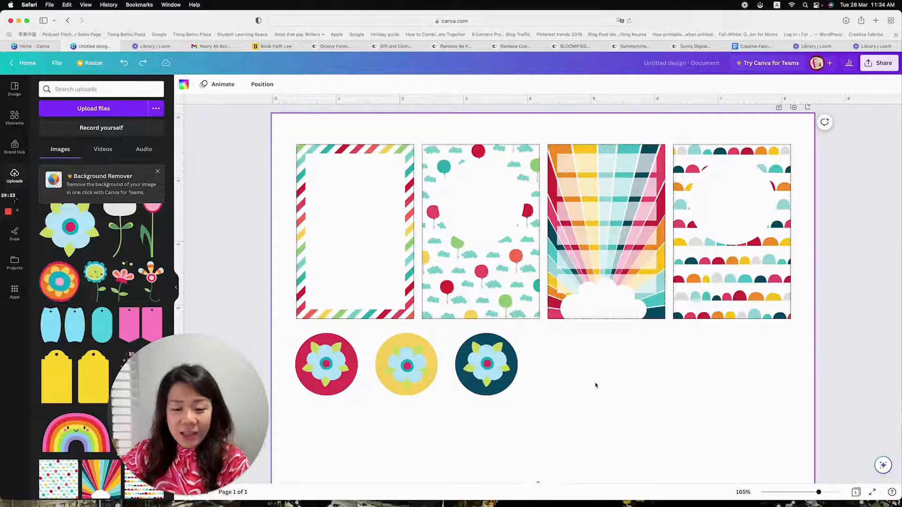
# Add the uploaded flower with six multicoloured petals, shrink it and place it beside the teal circle
pyautogui.scroll(-3, 595, 383)
pyautogui.scroll(-1, 595, 381)
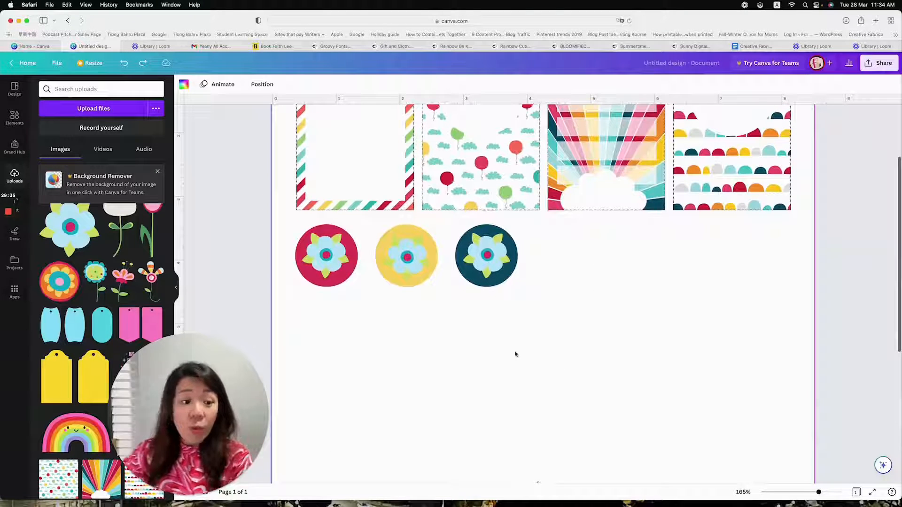
pyautogui.scroll(3, 144, 250)
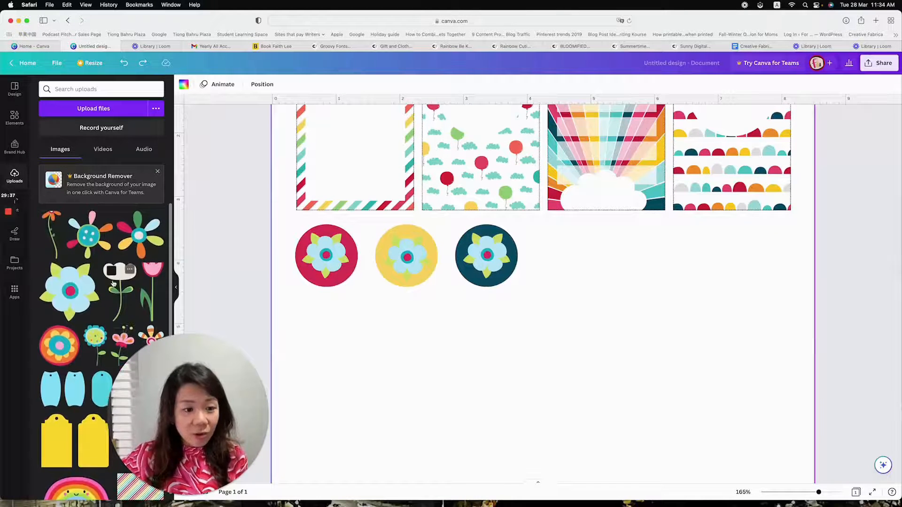
pyautogui.click(140, 235)
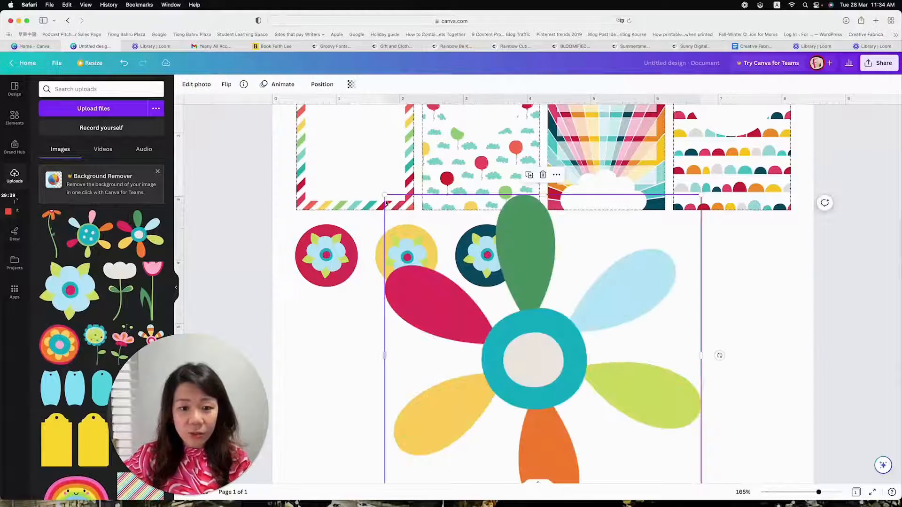
pyautogui.moveTo(384, 194); pyautogui.dragTo(564, 358)
pyautogui.moveTo(590, 439); pyautogui.dragTo(570, 308)
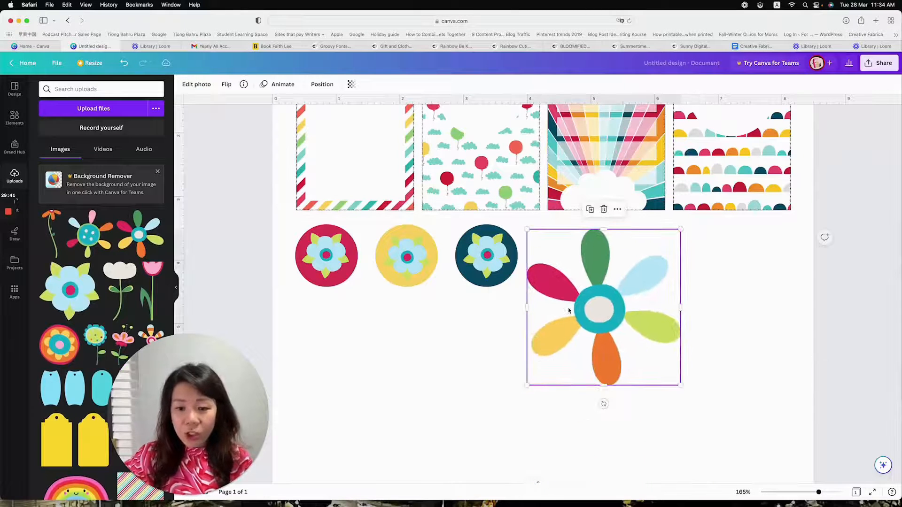
# Add a square shape and place it below the sunburst and scallop cards, partly over the multicoloured flower
pyautogui.click(87, 88)
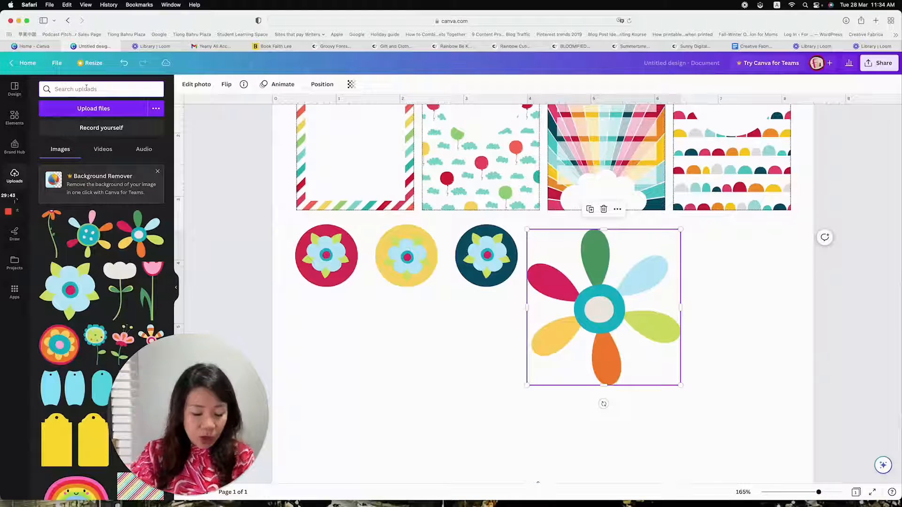
pyautogui.click(14, 117)
pyautogui.click(85, 155)
pyautogui.moveTo(553, 322); pyautogui.dragTo(634, 290)
pyautogui.doubleClick(617, 291)
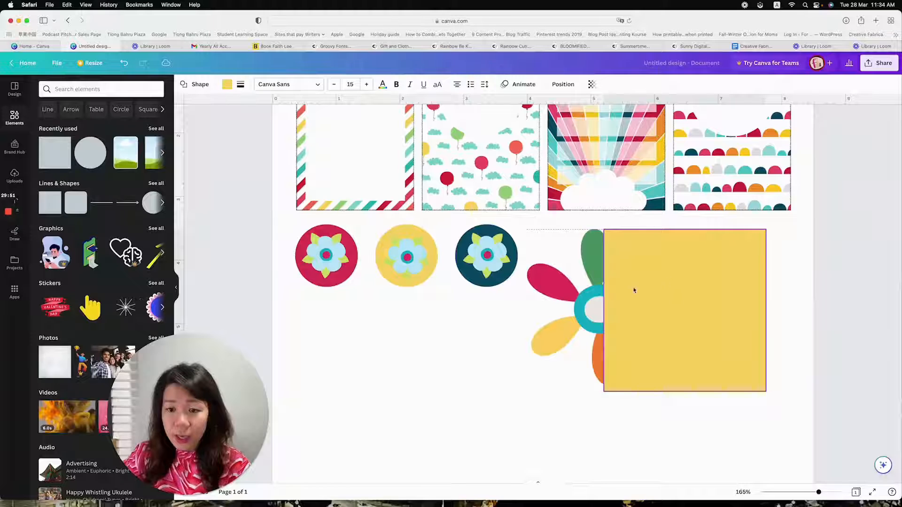
pyautogui.click(554, 306)
pyautogui.click(706, 282)
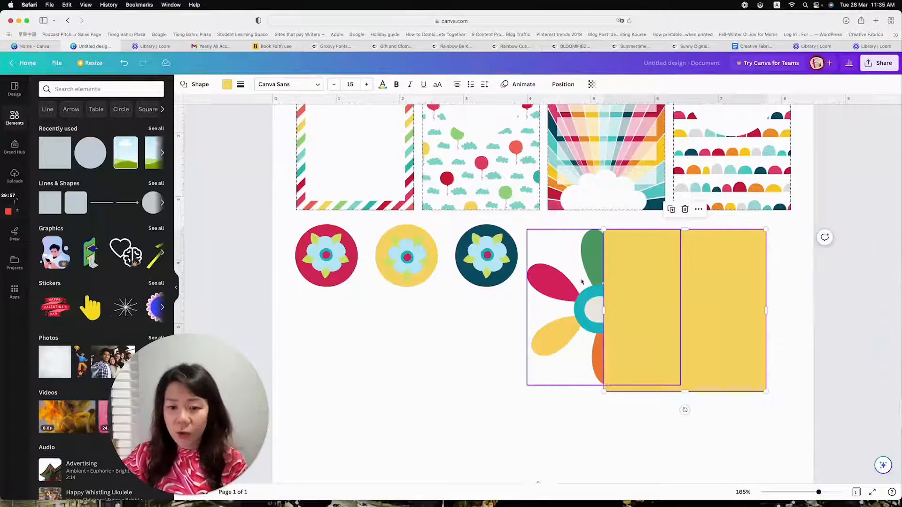
# Bring the multicoloured flower to the front, shrink it to about 0.8 in and place it in the square's lower-left corner
pyautogui.click(528, 232)
pyautogui.moveTo(526, 229); pyautogui.dragTo(565, 268)
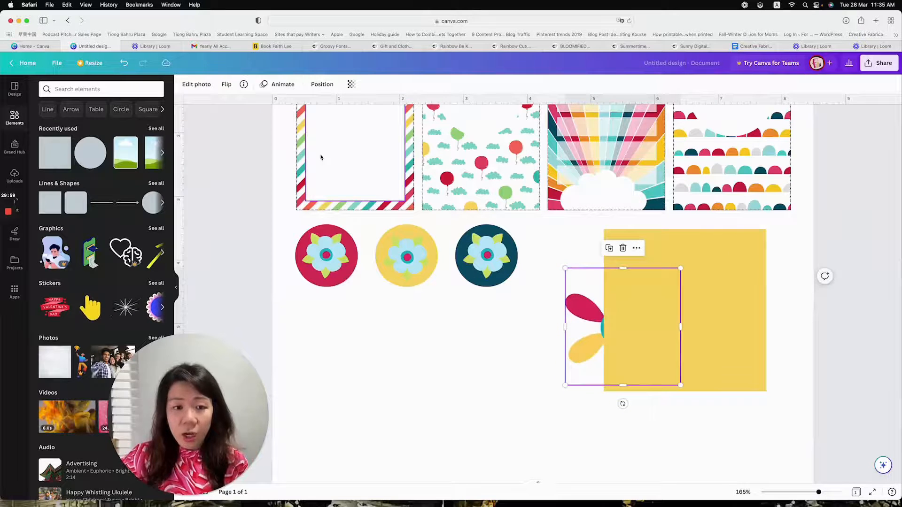
pyautogui.click(322, 84)
pyautogui.click(59, 123)
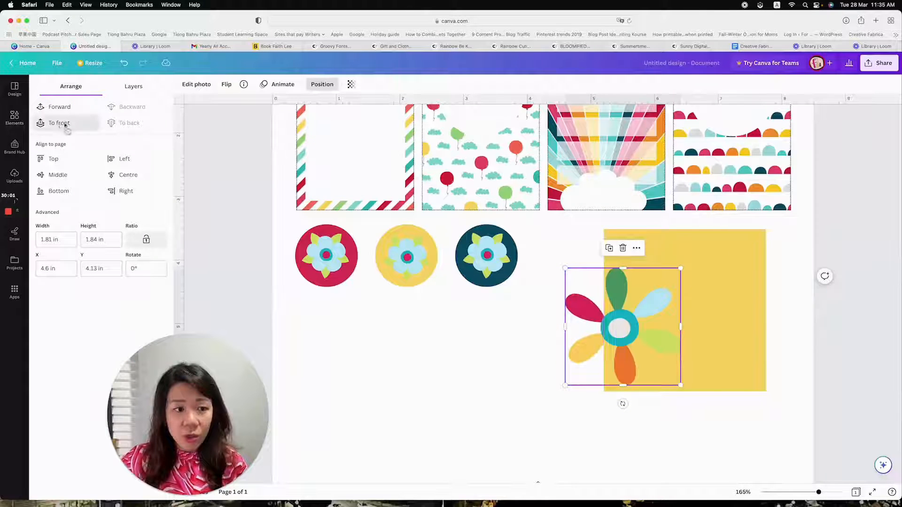
pyautogui.moveTo(679, 270); pyautogui.dragTo(614, 336)
pyautogui.moveTo(591, 379); pyautogui.dragTo(638, 386)
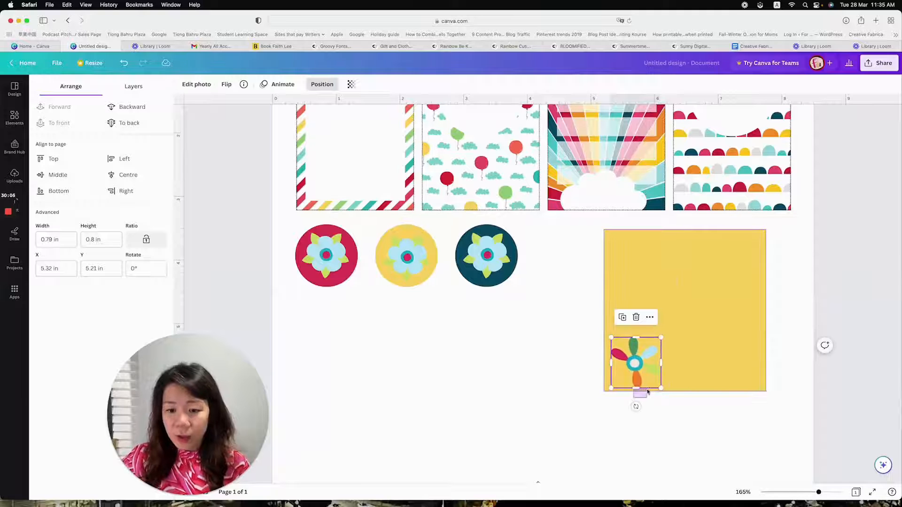
# Fill the square with the pale blue-grey colour #CADBDD
pyautogui.click(702, 288)
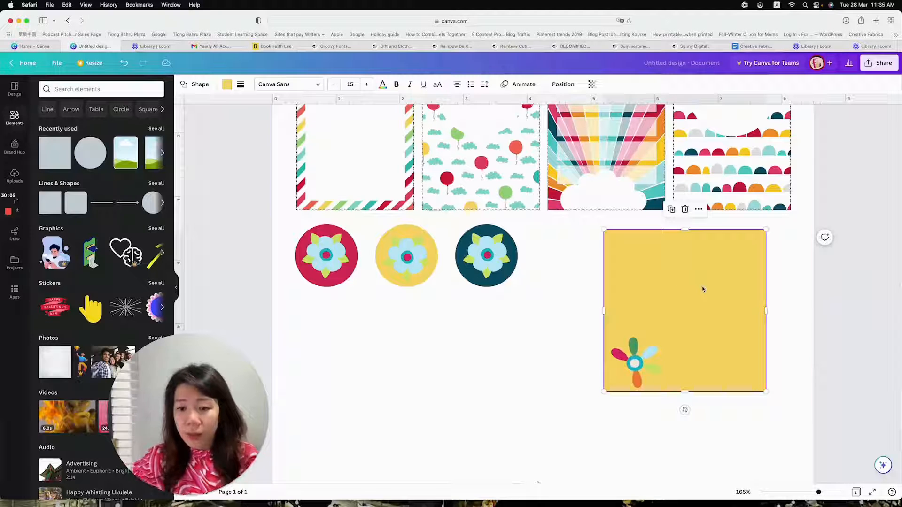
pyautogui.click(225, 85)
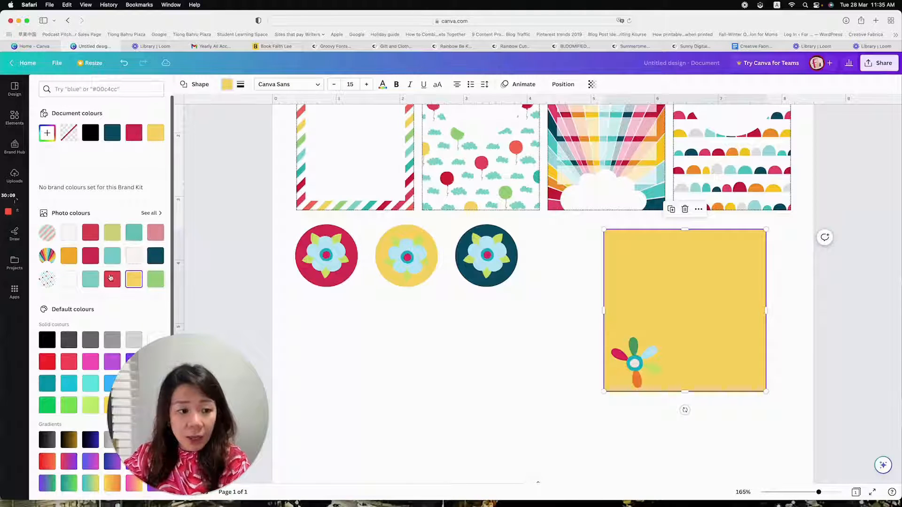
pyautogui.click(112, 257)
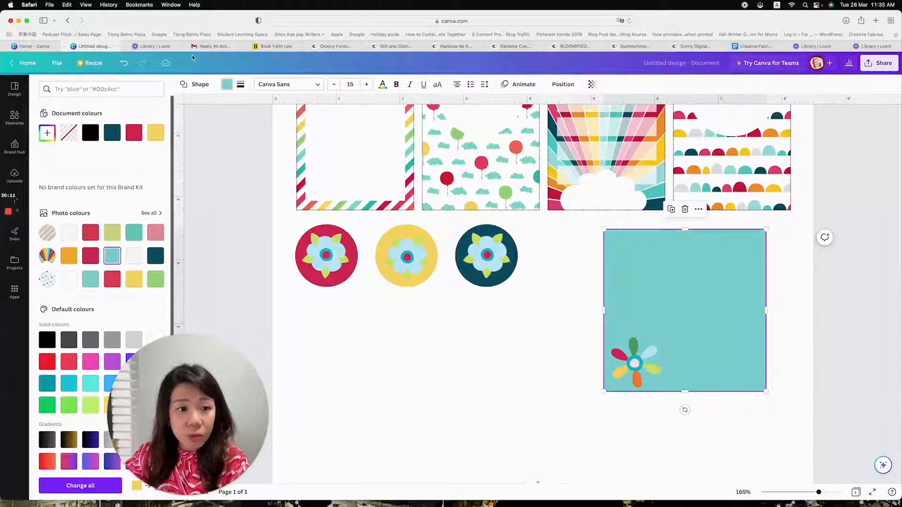
pyautogui.click(47, 133)
pyautogui.moveTo(90, 179); pyautogui.dragTo(55, 178)
pyautogui.click(786, 250)
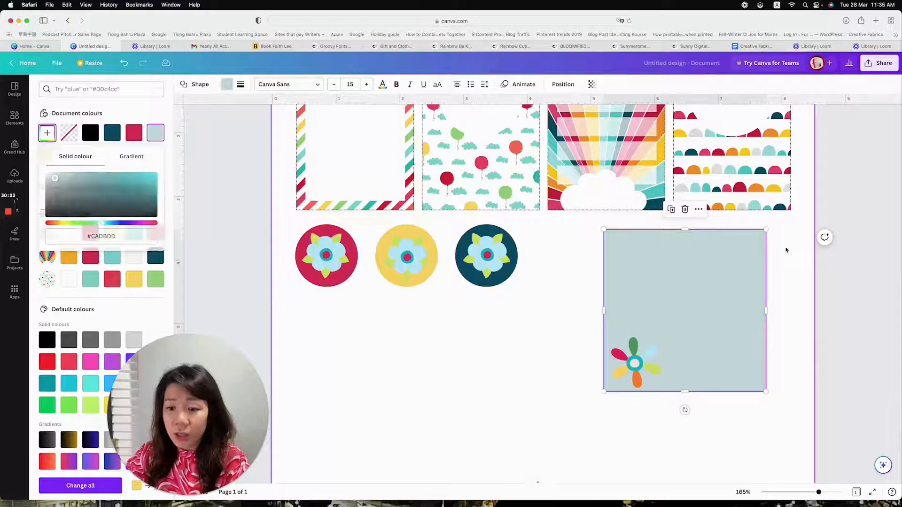
# Revert from the new photo editor to the old one with the multicoloured flower selected, leaving its crop as it is
pyautogui.click(635, 362)
pyautogui.scroll(-1, 639, 356)
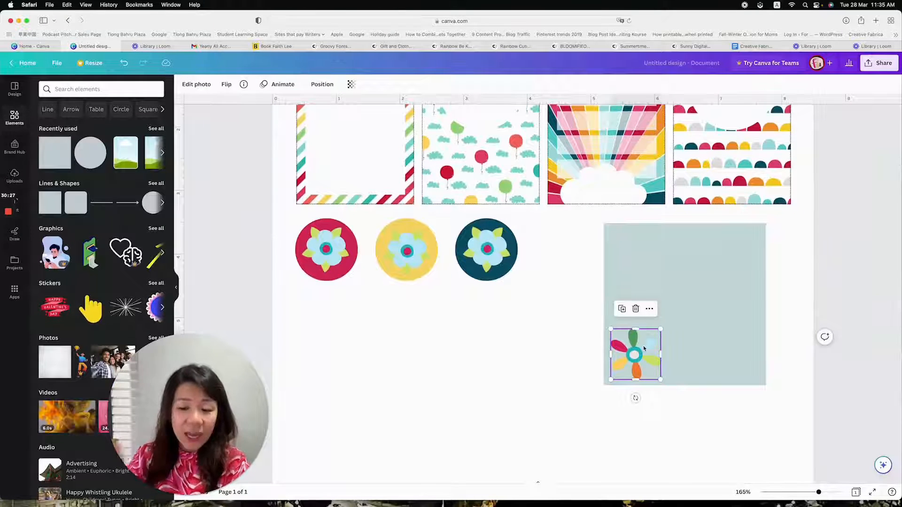
pyautogui.click(196, 88)
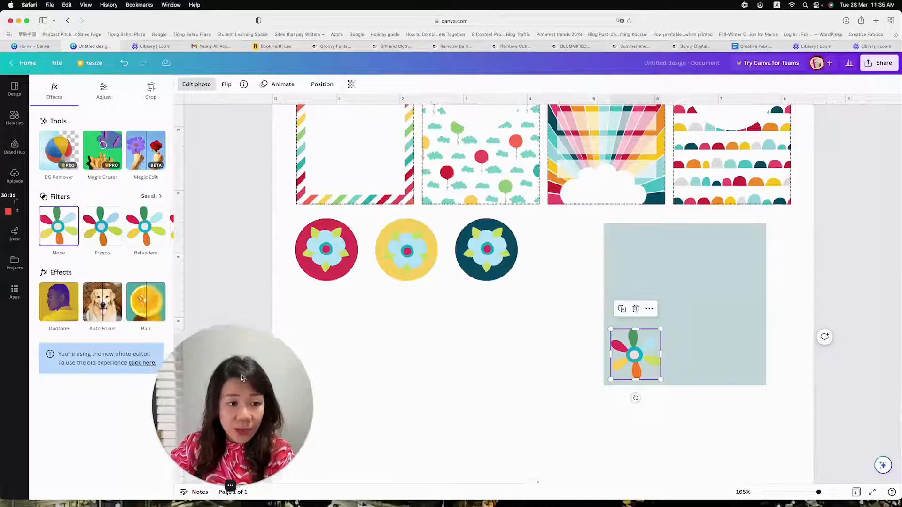
pyautogui.moveTo(242, 378); pyautogui.dragTo(300, 362)
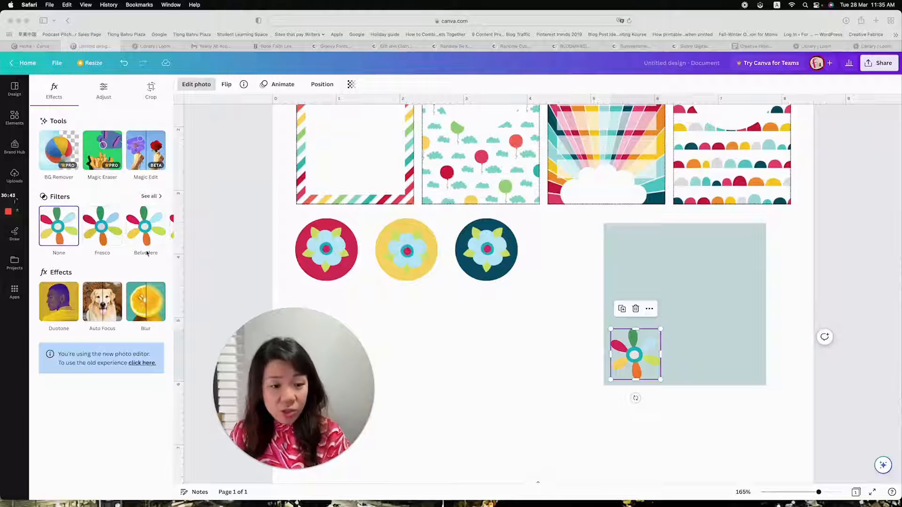
pyautogui.click(144, 365)
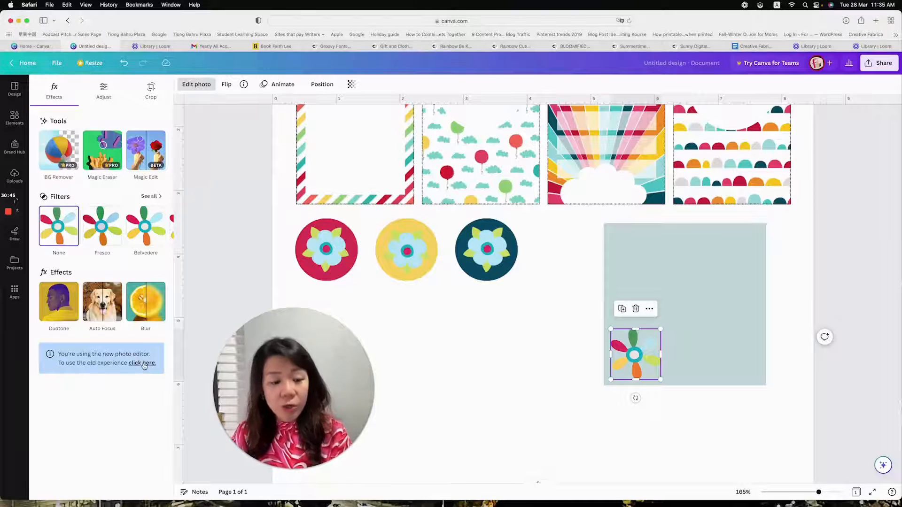
pyautogui.click(144, 365)
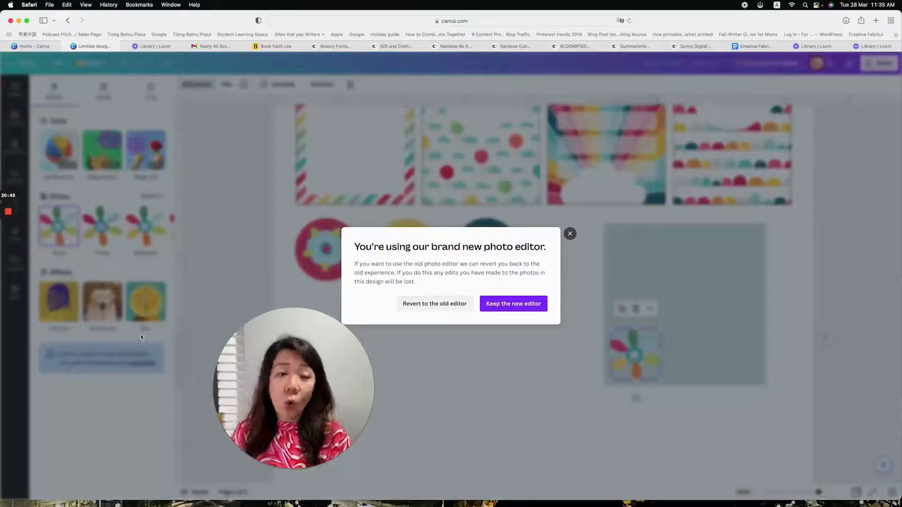
pyautogui.click(448, 304)
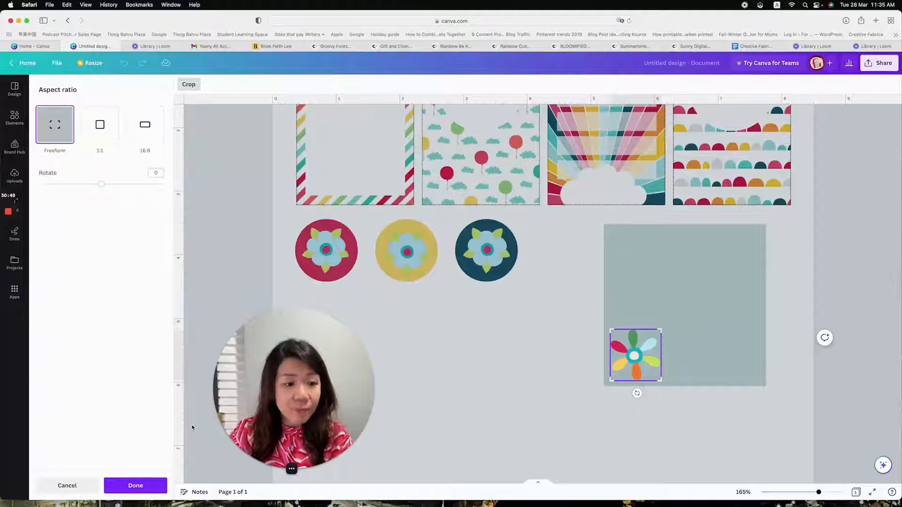
pyautogui.click(67, 486)
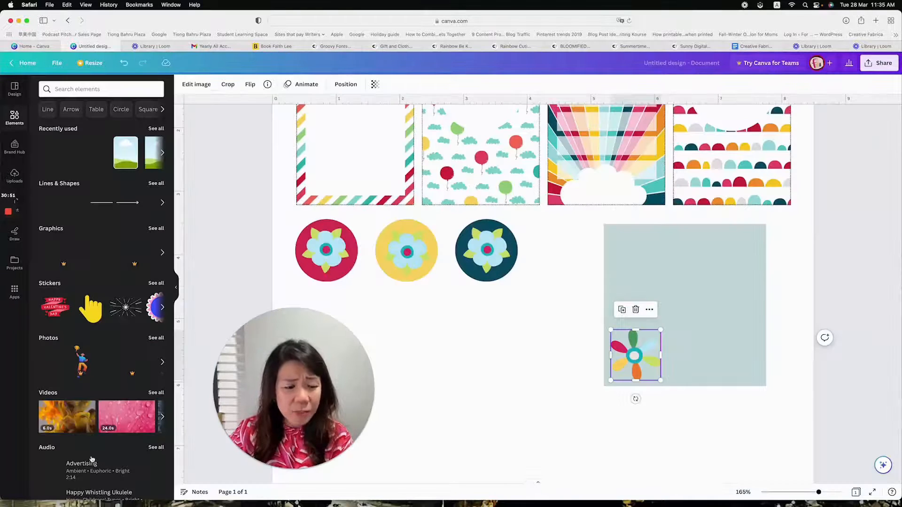
# Add a Glow shadow to the multicoloured flower with the Shadows effect
pyautogui.click(197, 86)
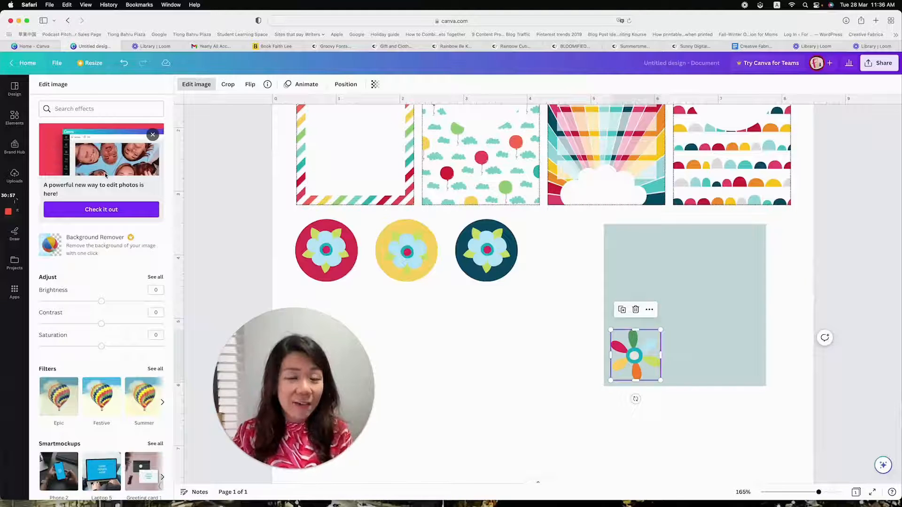
pyautogui.scroll(-2, 140, 278)
pyautogui.scroll(-5, 140, 278)
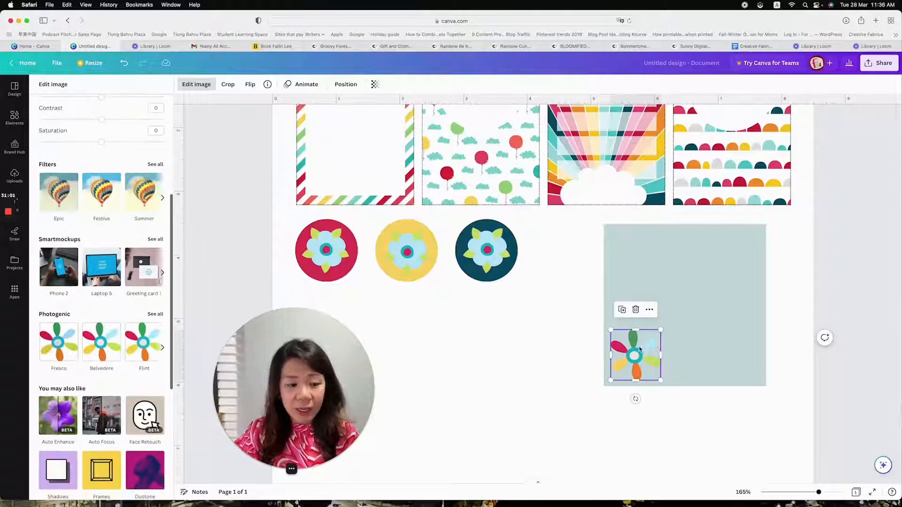
pyautogui.scroll(-3, 61, 387)
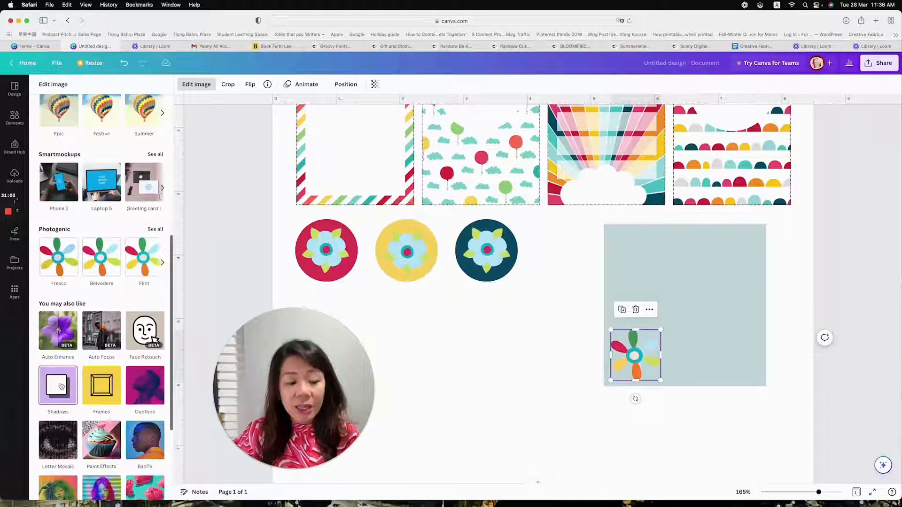
pyautogui.scroll(1, 61, 386)
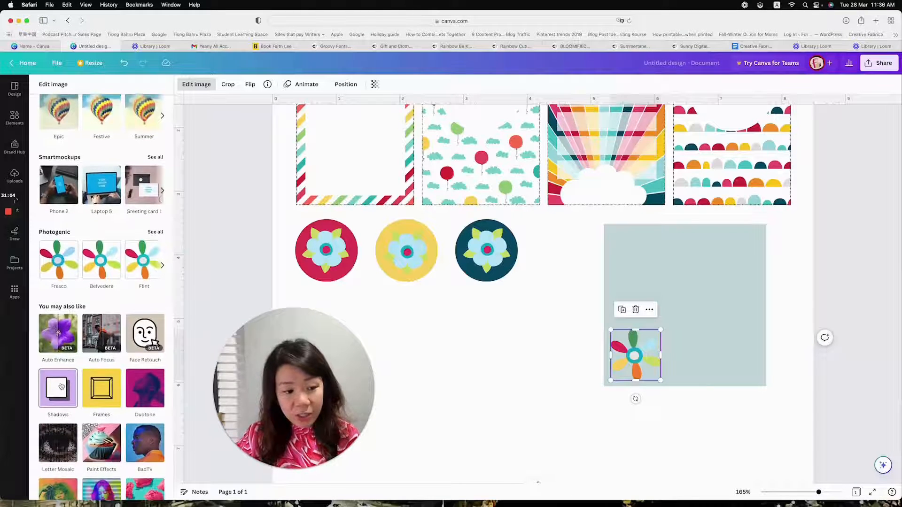
pyautogui.click(61, 387)
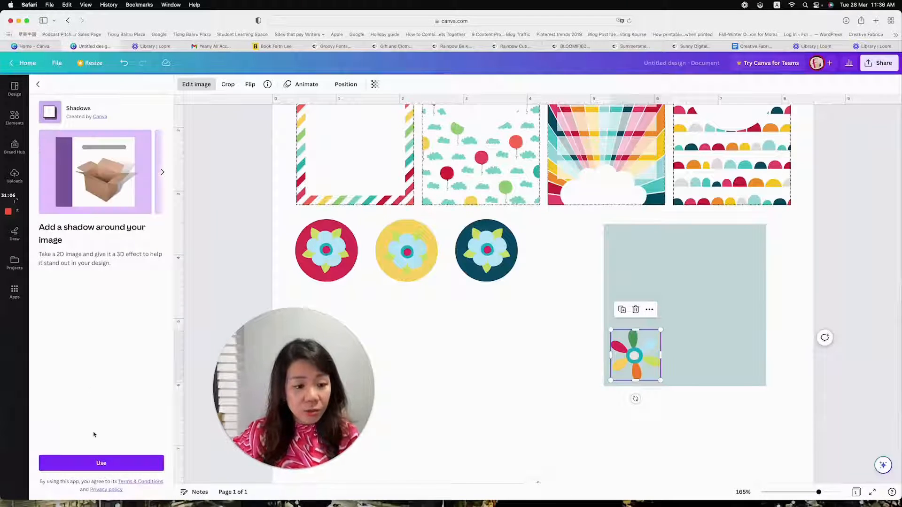
pyautogui.click(101, 463)
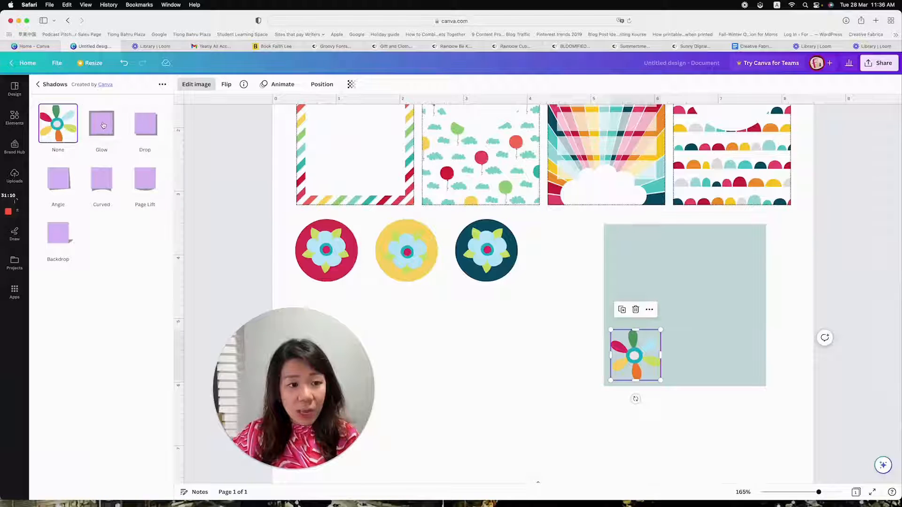
pyautogui.click(103, 125)
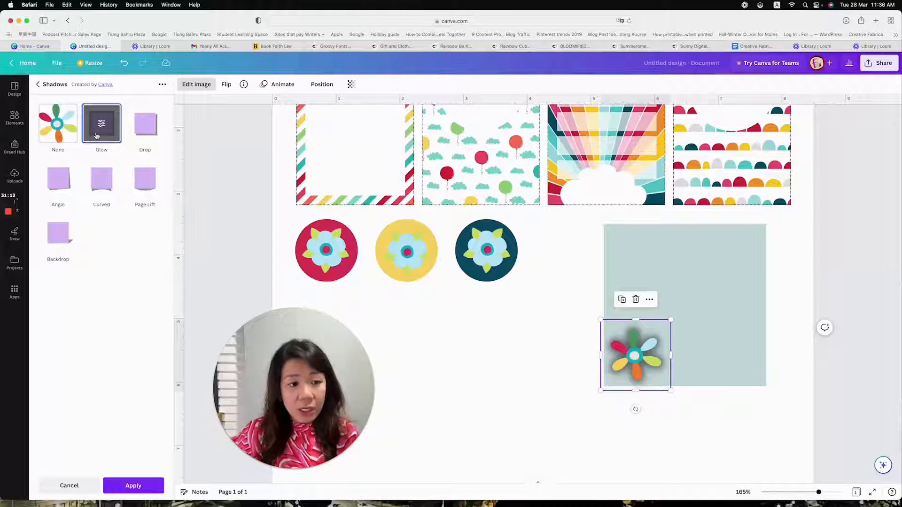
# Set the flower's glow to transparency 100, blur 0 and the document's dark teal colour to form a solid outline
pyautogui.click(101, 123)
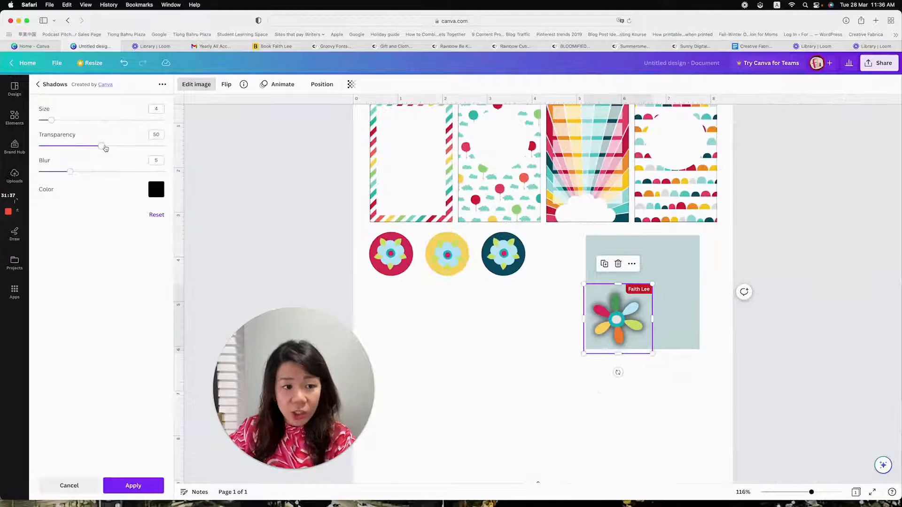
pyautogui.moveTo(104, 146); pyautogui.dragTo(174, 147)
pyautogui.moveTo(71, 172); pyautogui.dragTo(39, 172)
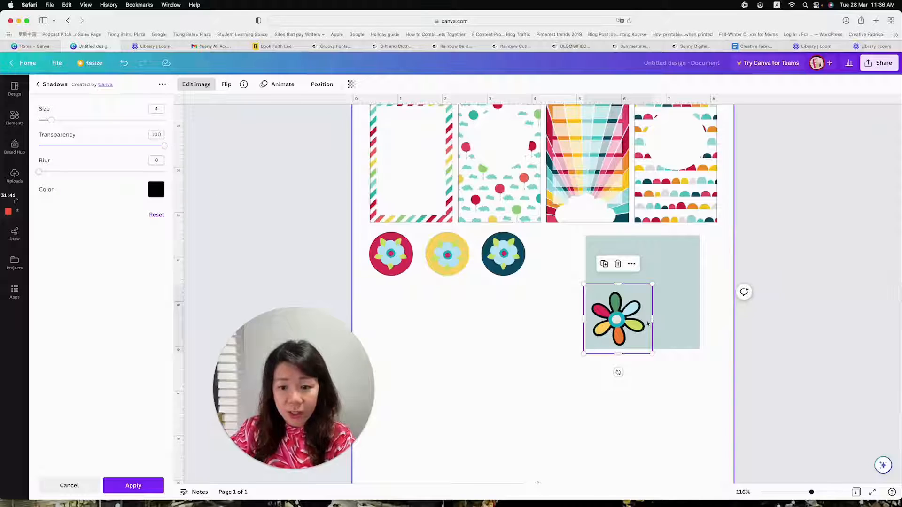
pyautogui.click(162, 193)
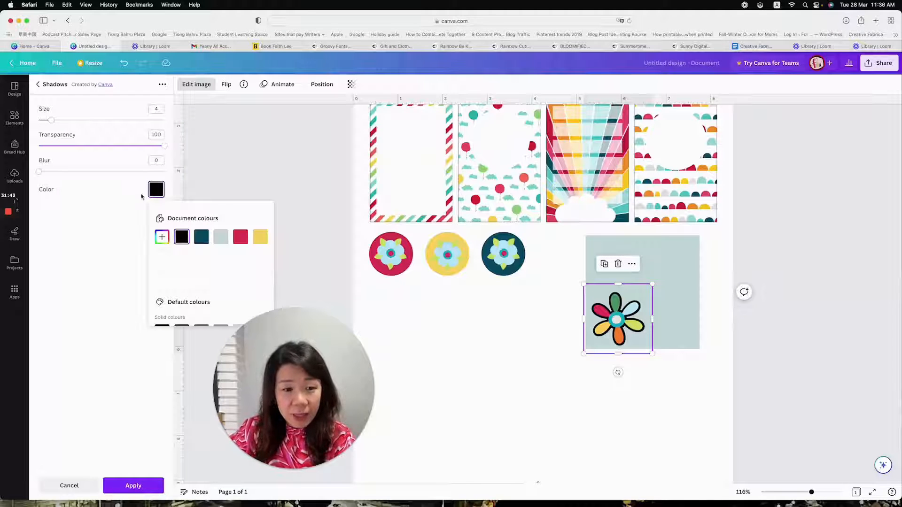
pyautogui.click(201, 236)
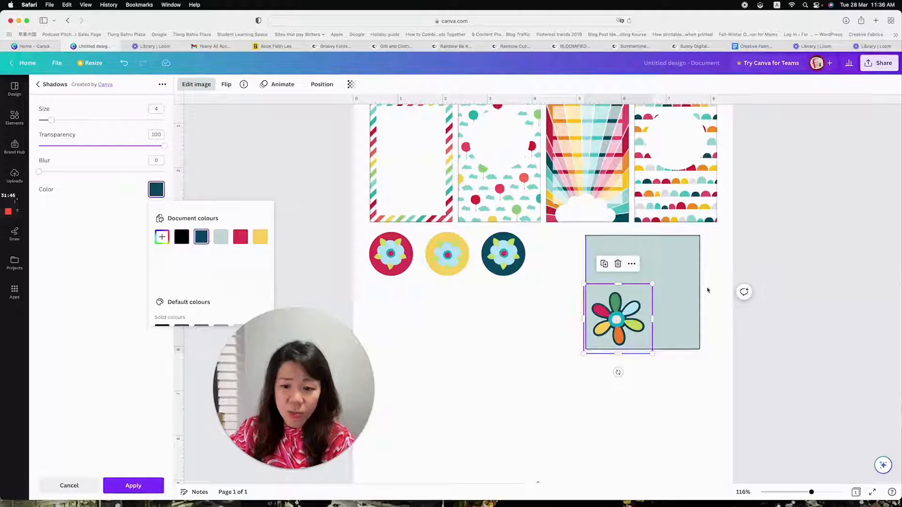
# Shrink the outlined flower to about 0.6 in and place it in the square's lower-left corner
pyautogui.moveTo(651, 283); pyautogui.dragTo(612, 324)
pyautogui.moveTo(598, 372); pyautogui.dragTo(604, 338)
pyautogui.click(678, 291)
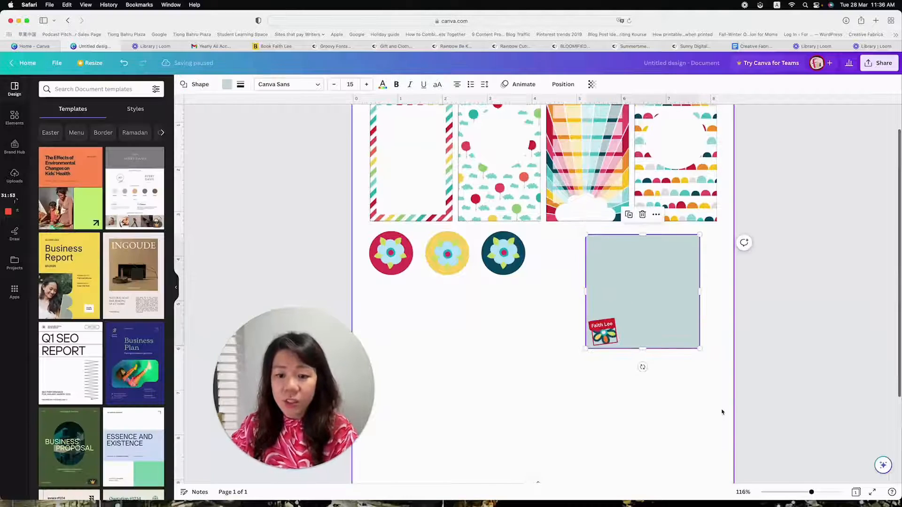
# Group the pale square with its flower and move the group flush with the right edge of the cards above
pyautogui.click(688, 404)
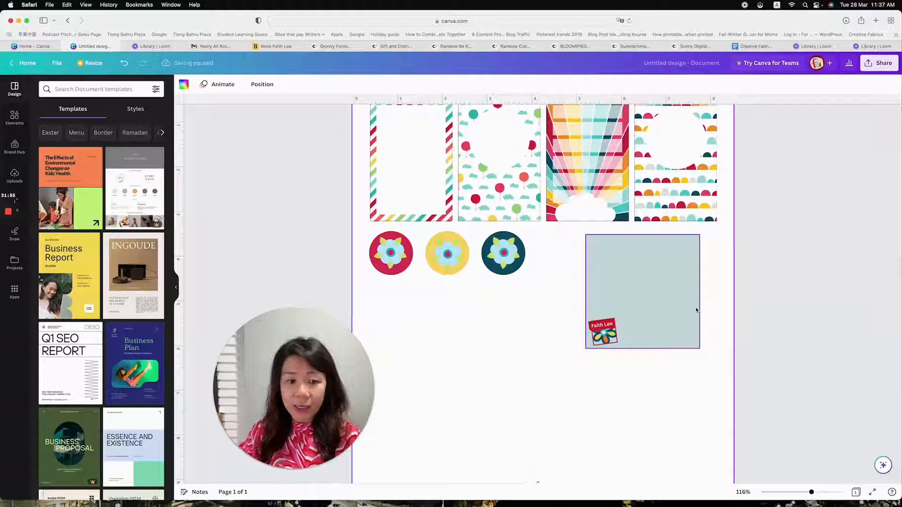
pyautogui.moveTo(720, 381); pyautogui.dragTo(557, 235)
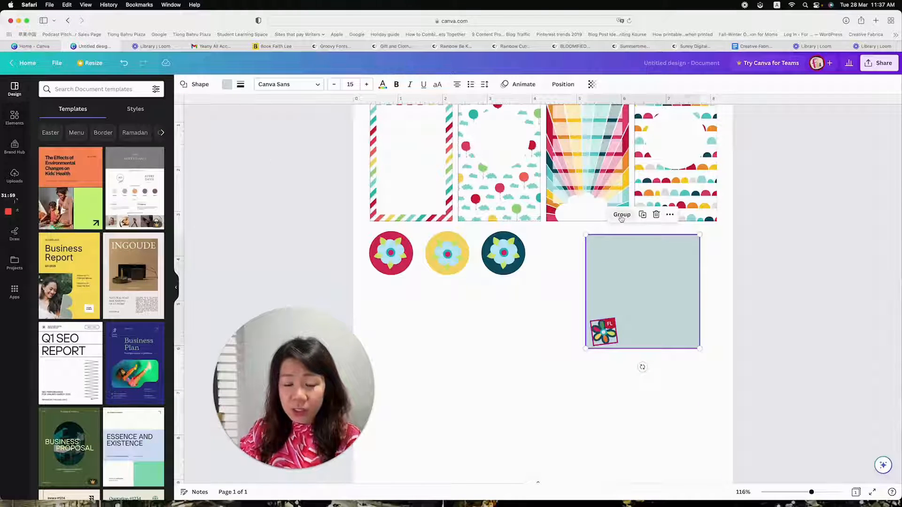
pyautogui.moveTo(654, 278); pyautogui.dragTo(674, 273)
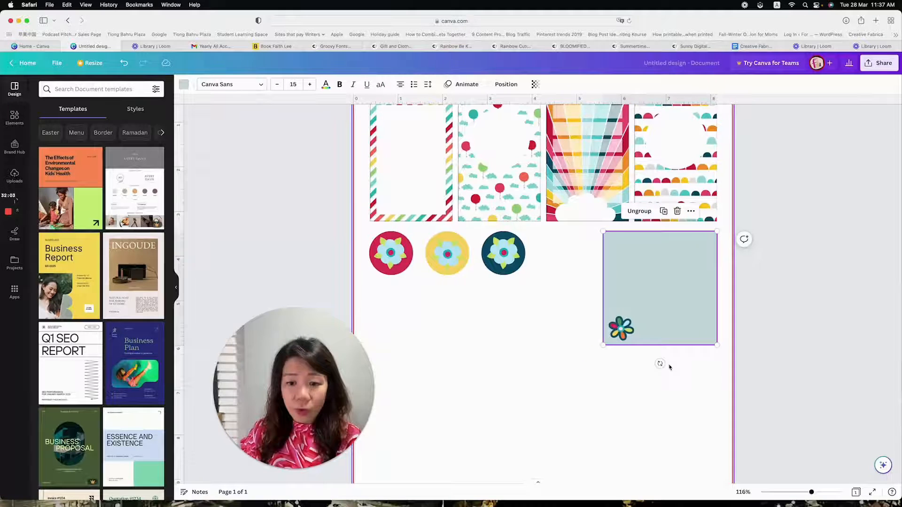
# Duplicate the grouped flower square and place the copy directly below the original, aligned with its edges
pyautogui.scroll(-1, 664, 360)
pyautogui.scroll(3, 658, 338)
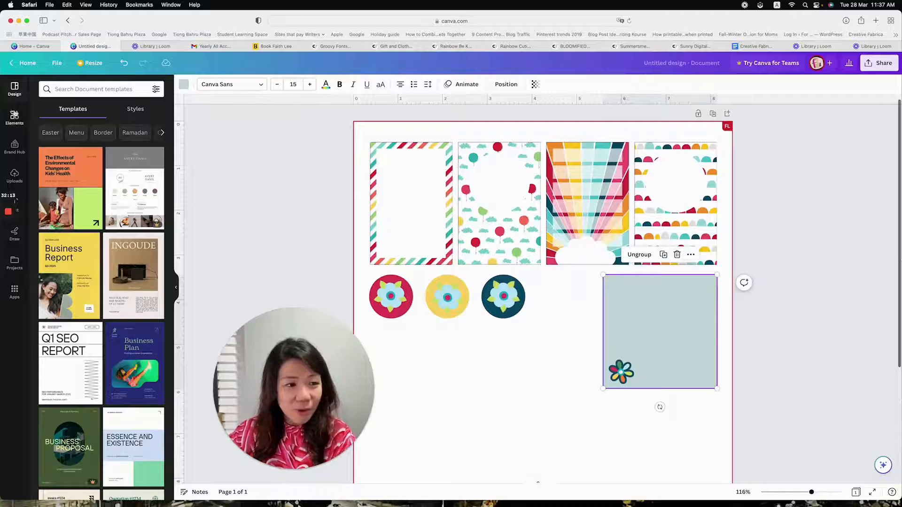
pyautogui.scroll(-2, 761, 318)
pyautogui.moveTo(745, 369); pyautogui.dragTo(591, 263)
pyautogui.press('super+d')
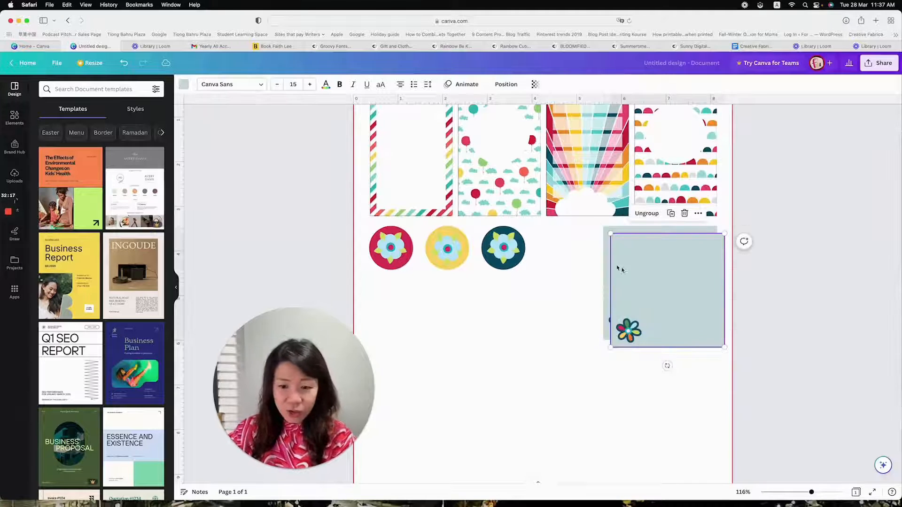
pyautogui.scroll(-1, 634, 265)
pyautogui.moveTo(648, 264); pyautogui.dragTo(642, 354)
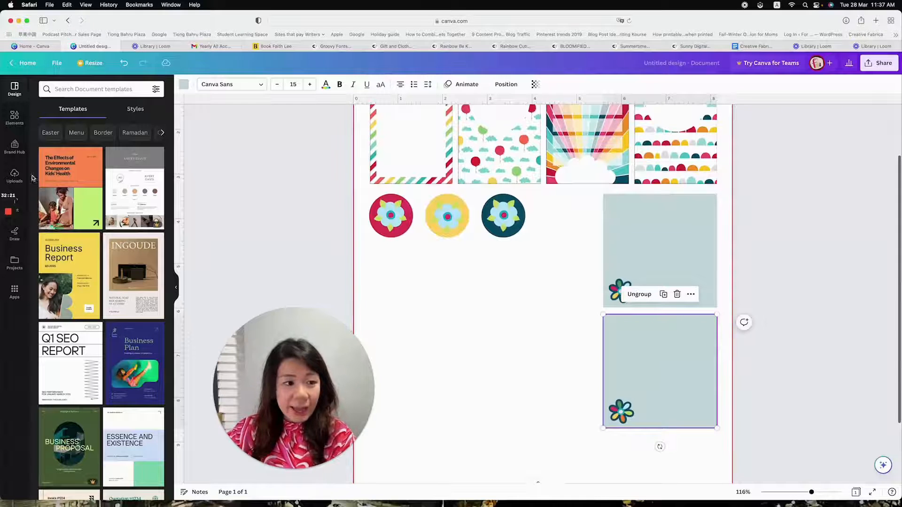
# Add a single-image grid and shrink it to 2.55 × 2.55 in so that it covers the lower square
pyautogui.click(14, 118)
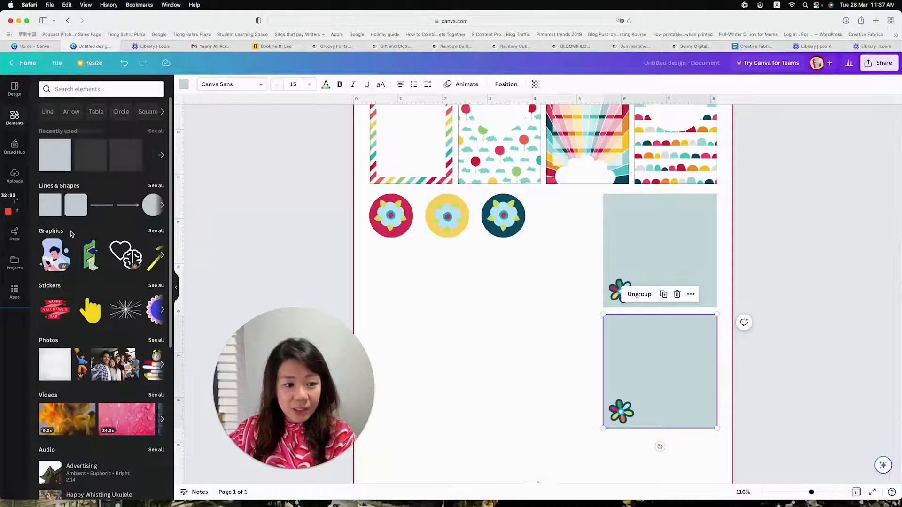
pyautogui.scroll(-10, 71, 234)
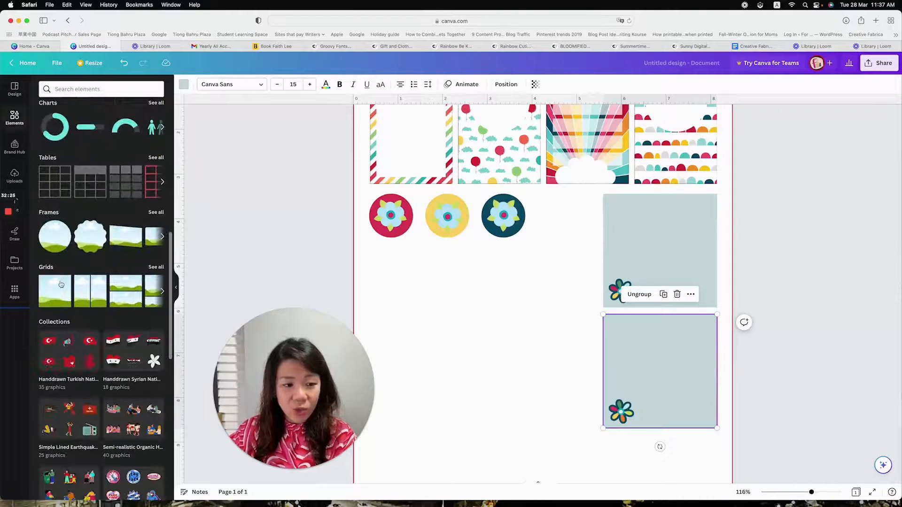
pyautogui.click(60, 284)
pyautogui.scroll(3, 498, 305)
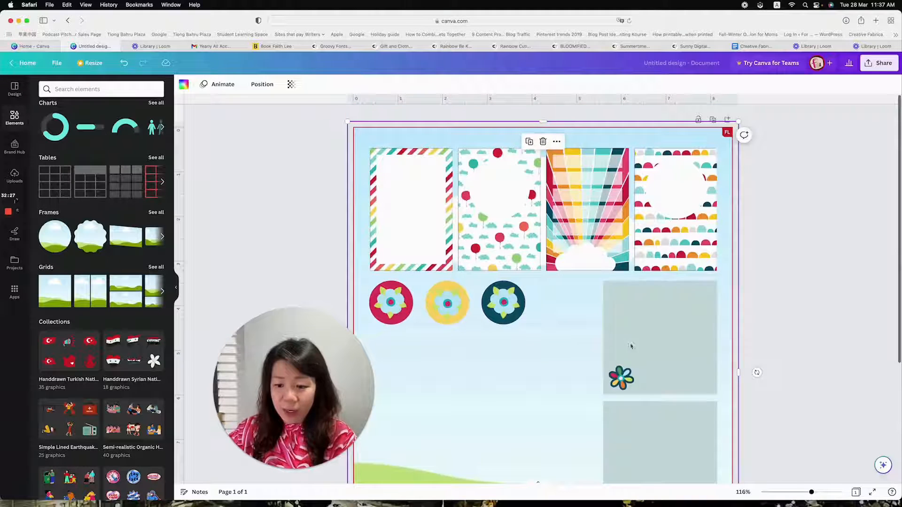
pyautogui.moveTo(811, 493); pyautogui.dragTo(798, 492)
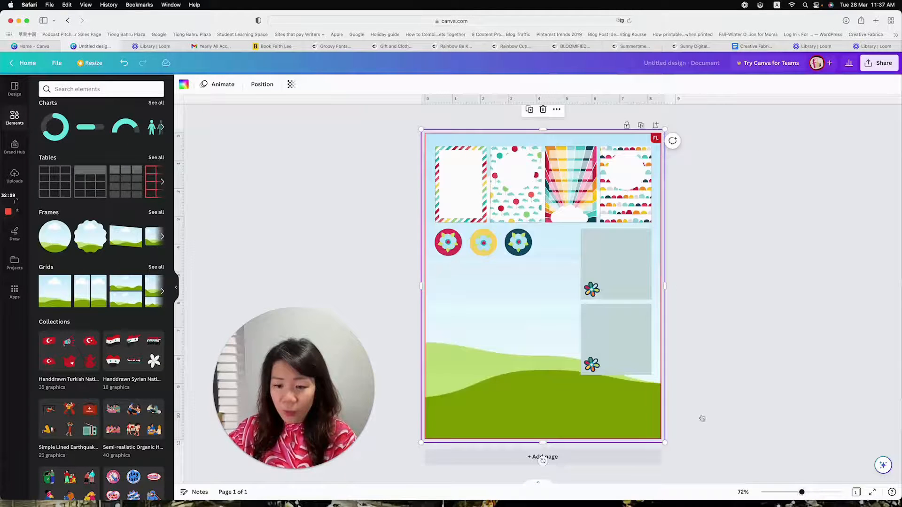
pyautogui.moveTo(437, 150); pyautogui.dragTo(579, 300)
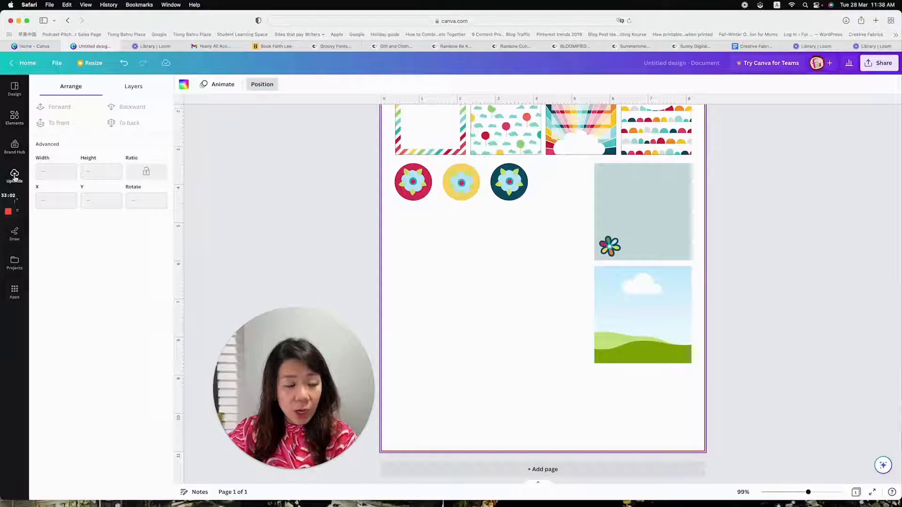
# Fill the grid with the uploaded diagonal rainbow-stripe pattern and send it to the back, behind the lower flower square
pyautogui.click(15, 177)
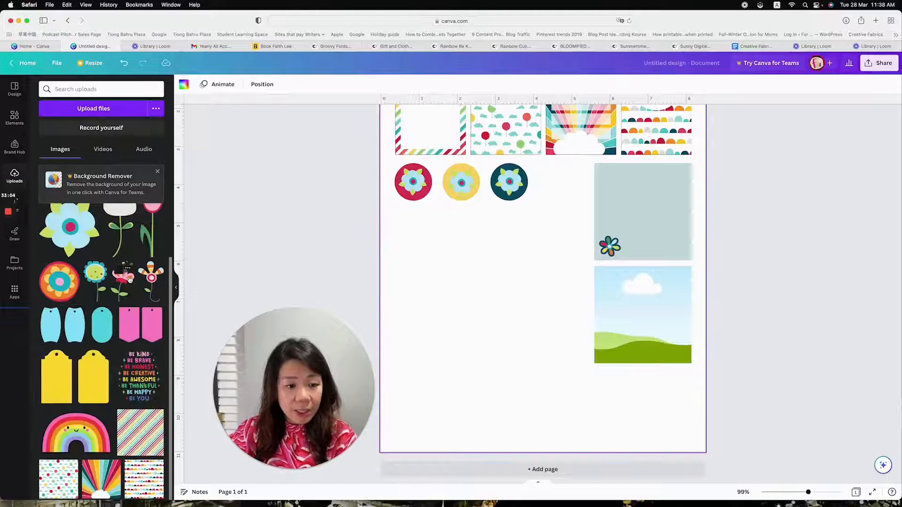
pyautogui.moveTo(140, 432); pyautogui.dragTo(632, 327)
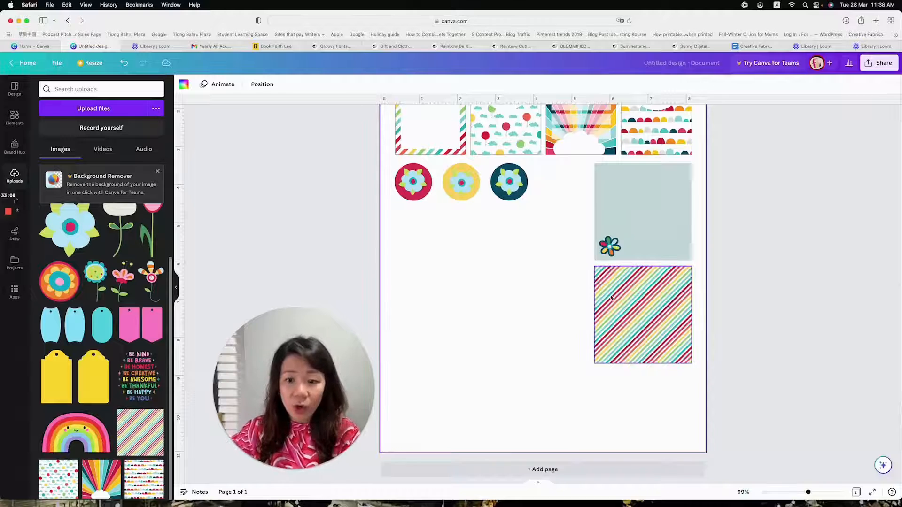
pyautogui.click(393, 84)
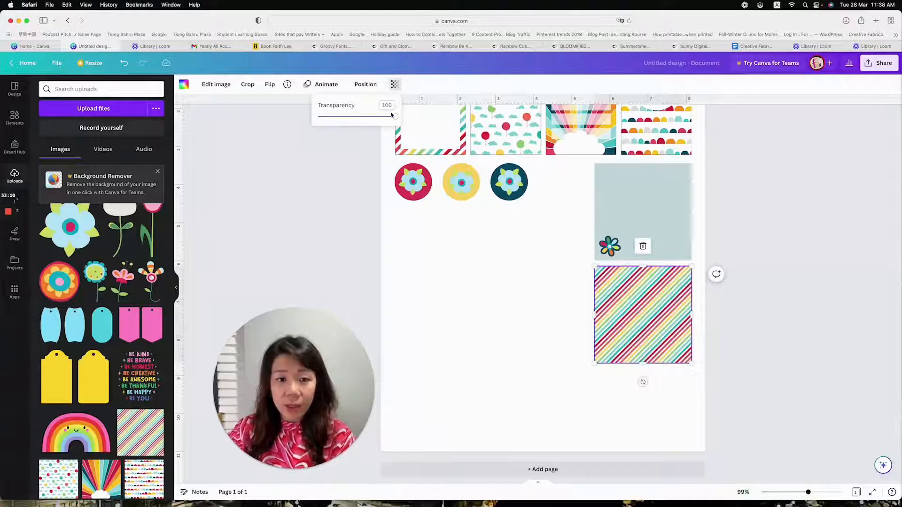
pyautogui.moveTo(396, 119)
pyautogui.mouseDown()
pyautogui.moveTo(379, 119)
pyautogui.moveTo(403, 121)
pyautogui.mouseUp()
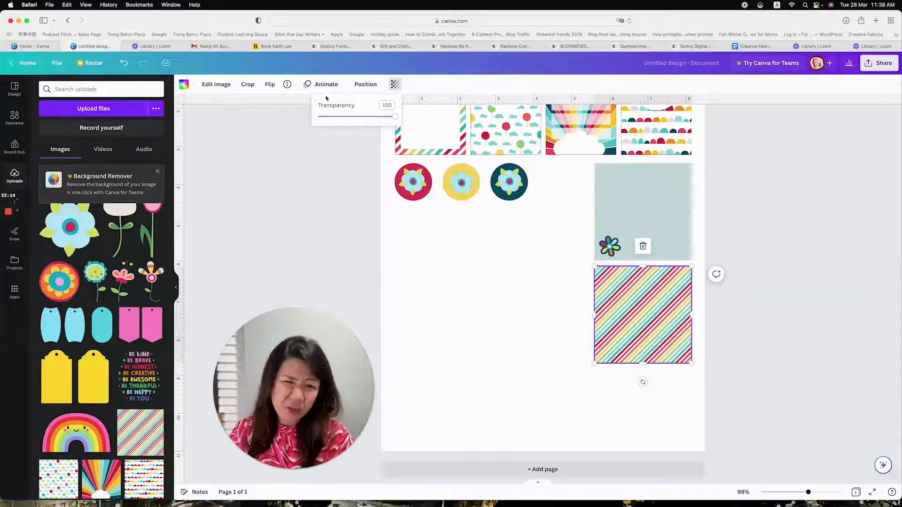
pyautogui.click(360, 85)
pyautogui.click(125, 122)
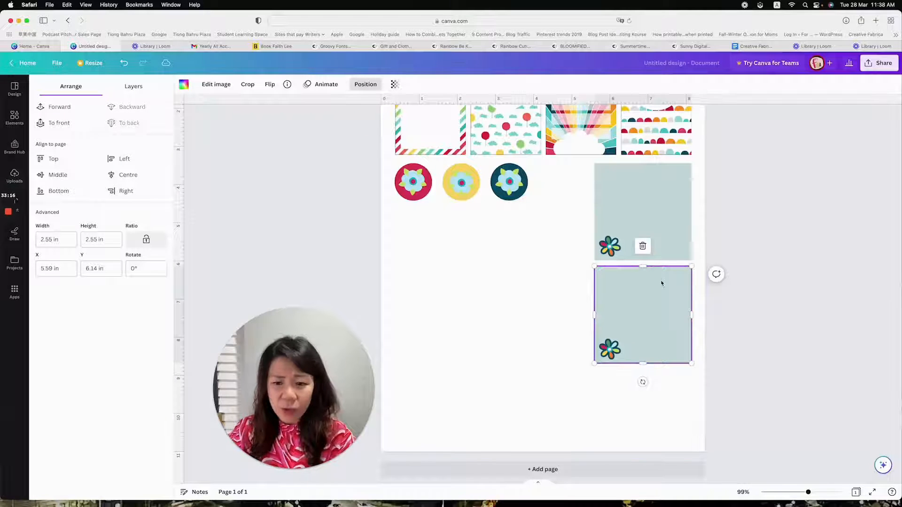
# Delete the pale square from the lower card, keeping the flower on the striped background
pyautogui.press('Delete')
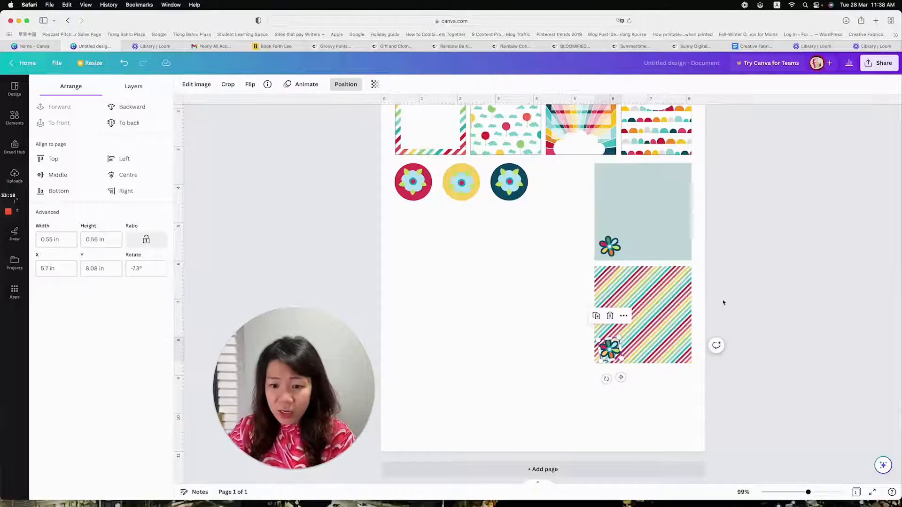
pyautogui.click(679, 306)
pyautogui.click(618, 362)
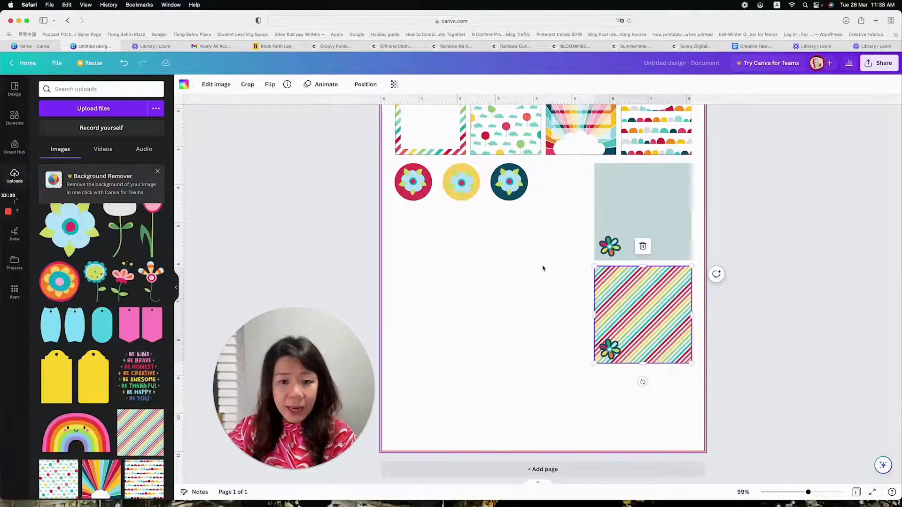
# Copy the white rectangle from the first striped card onto the lower striped square and resize it to about 2.2 × 2.2 in, leaving an even border
pyautogui.scroll(1, 540, 267)
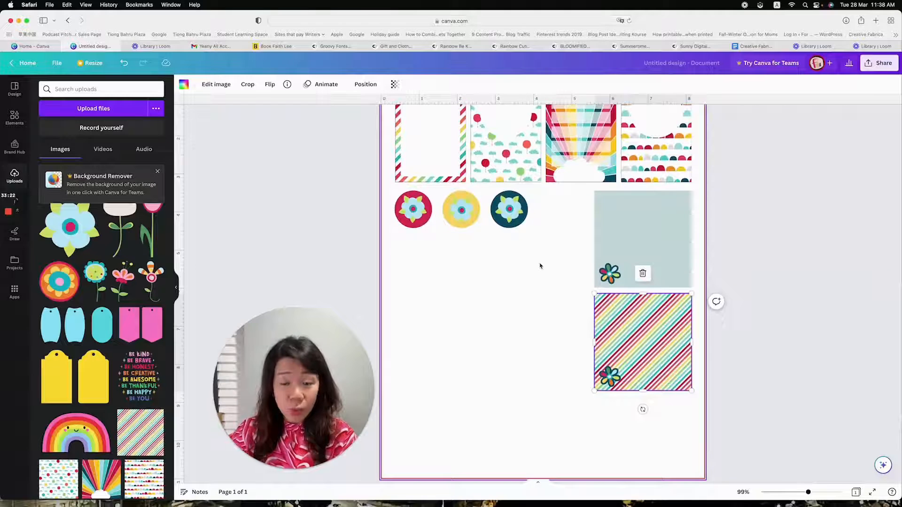
pyautogui.scroll(2, 539, 265)
pyautogui.click(437, 182)
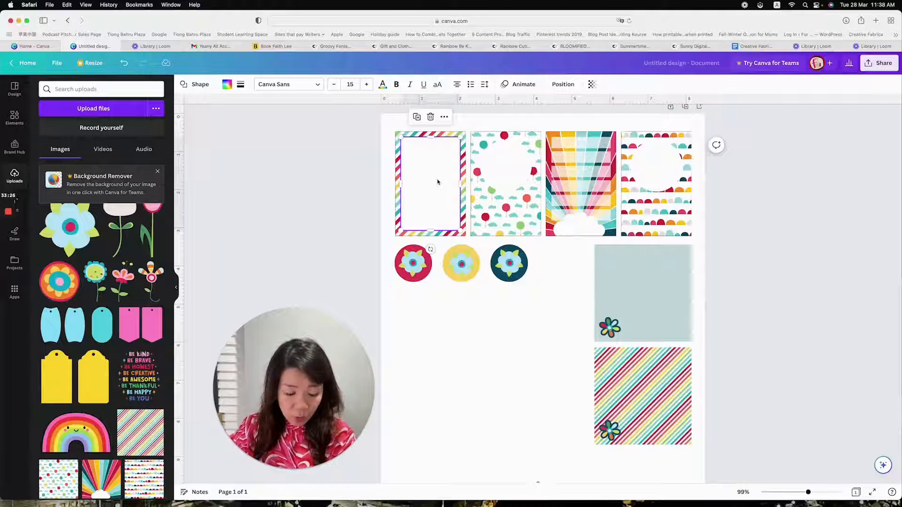
pyautogui.moveTo(437, 181); pyautogui.dragTo(686, 402)
pyautogui.moveTo(641, 447)
pyautogui.mouseDown()
pyautogui.moveTo(643, 437)
pyautogui.moveTo(643, 446)
pyautogui.mouseUp()
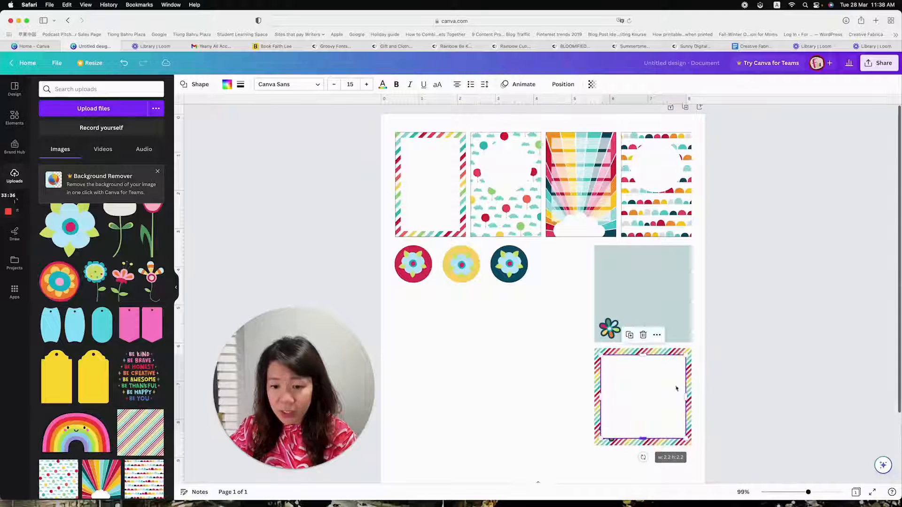
# Fill the white square with seven full-width rows of underscores as writing lines
pyautogui.scroll(-2, 768, 297)
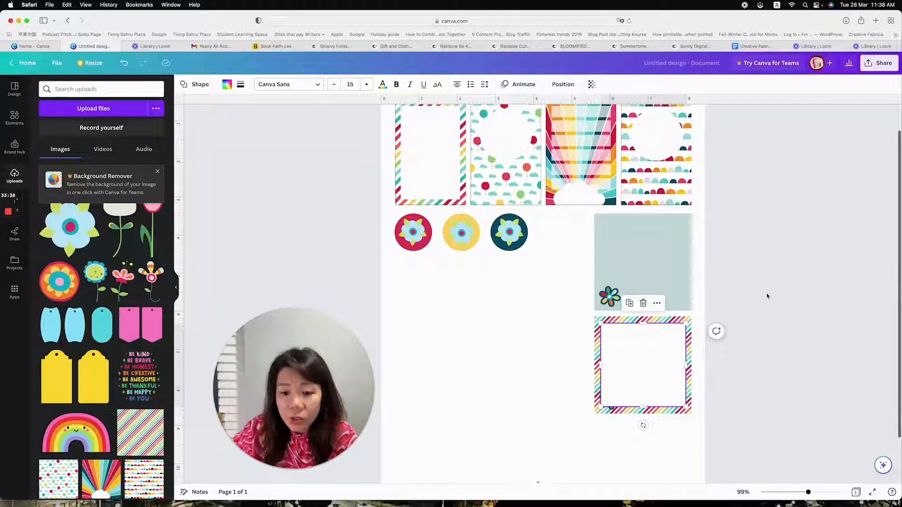
pyautogui.click(656, 343)
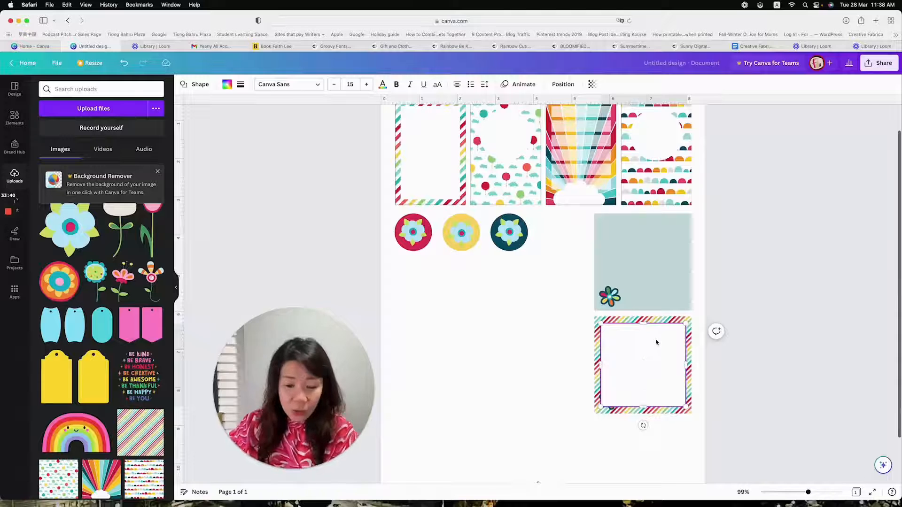
pyautogui.moveTo(811, 494); pyautogui.dragTo(817, 494)
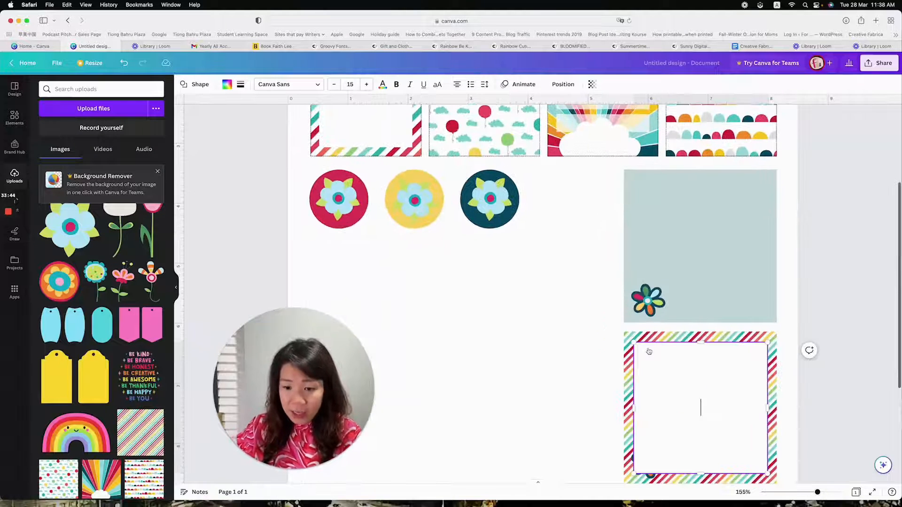
pyautogui.scroll(-3, 713, 348)
pyautogui.write('____________')
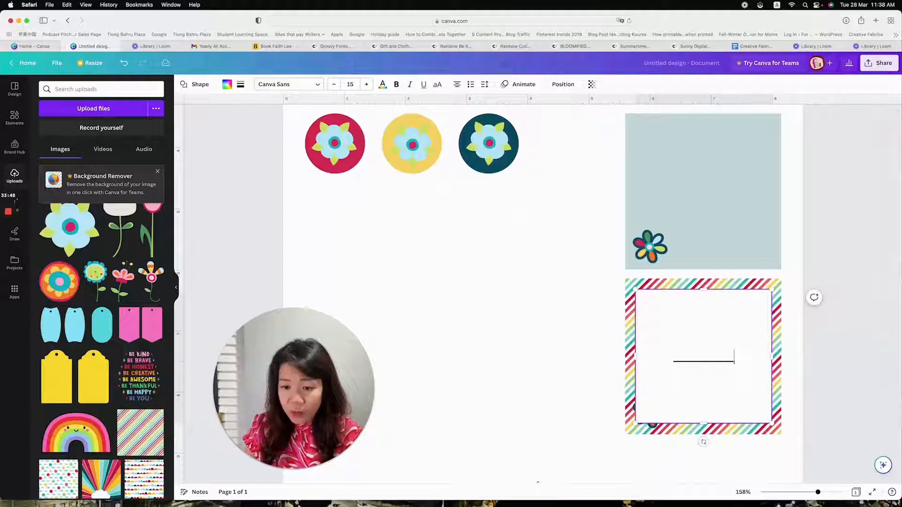
pyautogui.write('__________________')
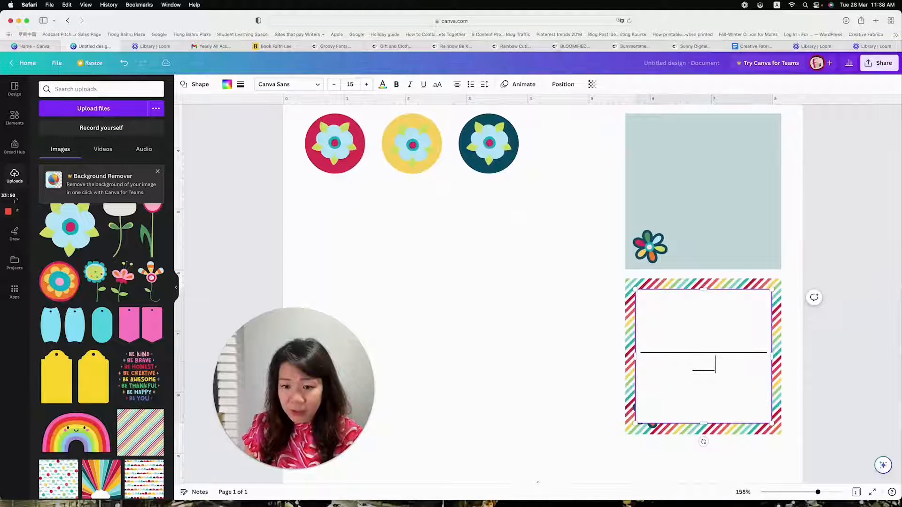
pyautogui.write('_____________________________')
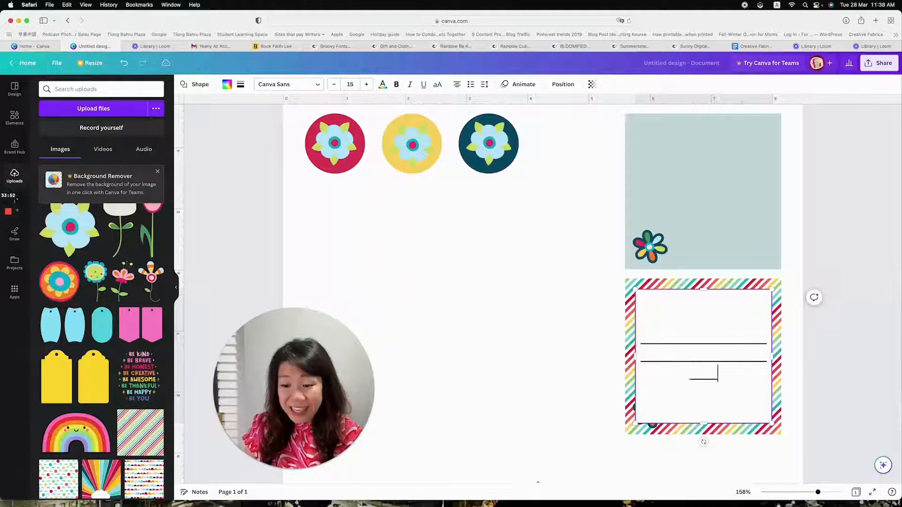
pyautogui.write('__')
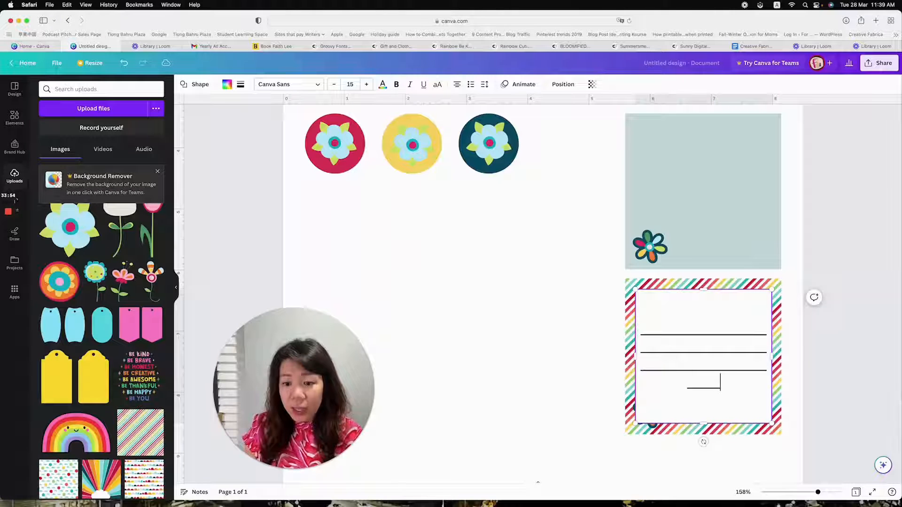
pyautogui.write('_________________')
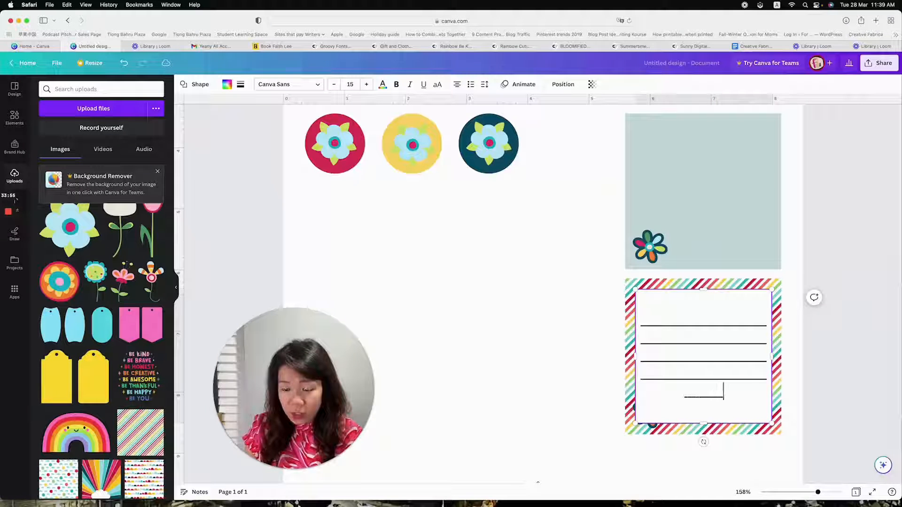
pyautogui.write('_____')
pyautogui.write('______________')
pyautogui.write('__________')
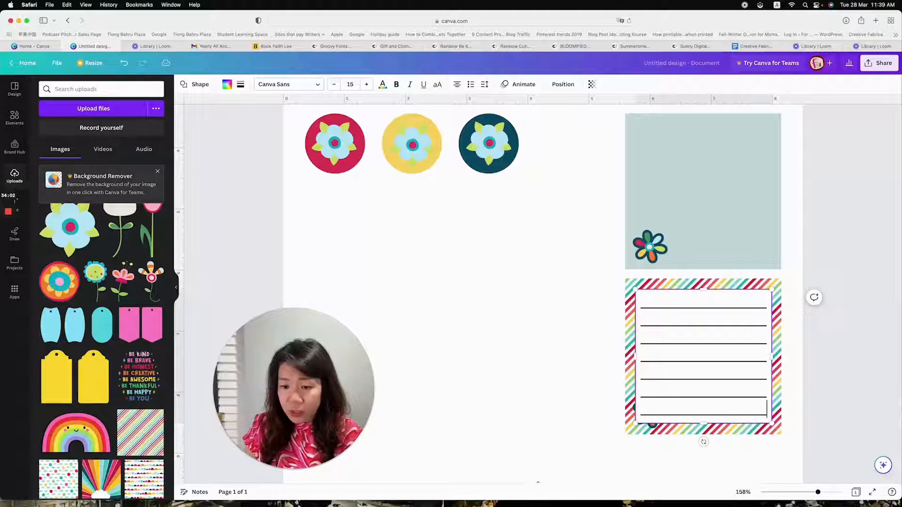
pyautogui.write('_')
pyautogui.press('BackSpace')
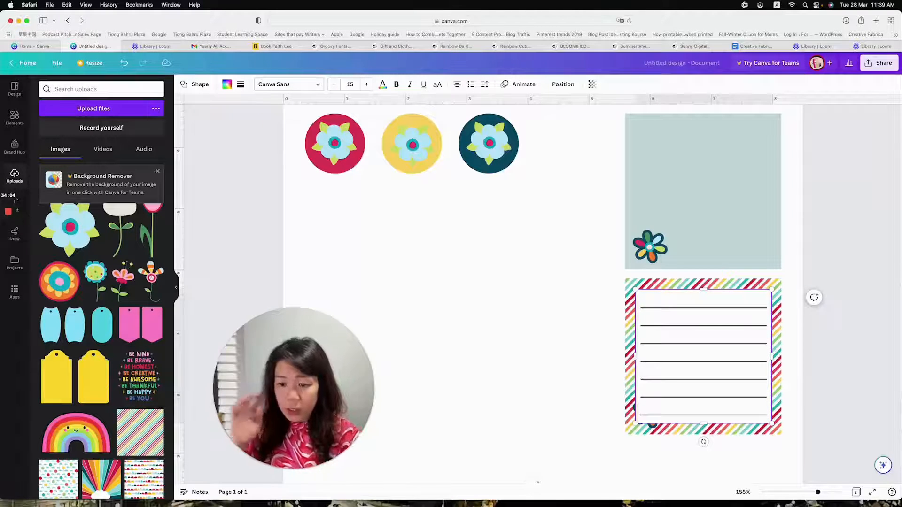
# Recolour all the writing lines on the striped note card to medium grey
pyautogui.scroll(1, 681, 295)
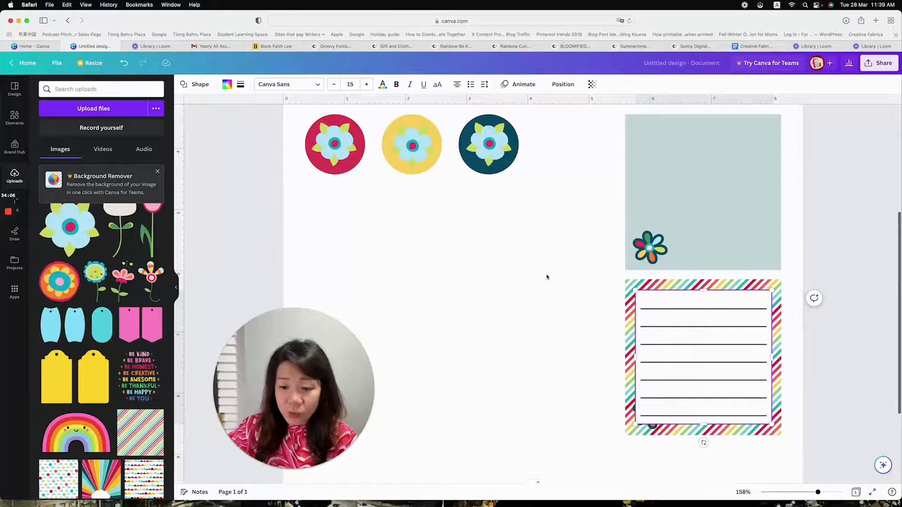
pyautogui.moveTo(641, 297); pyautogui.dragTo(767, 417)
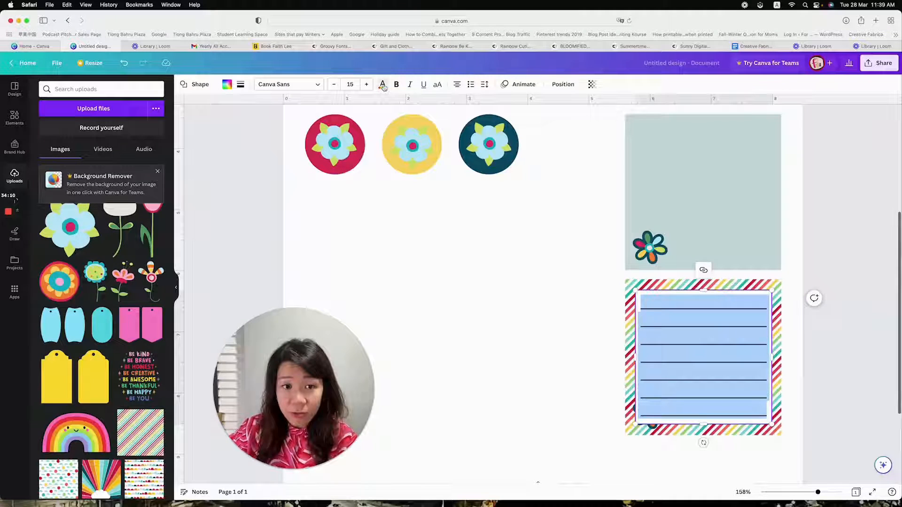
pyautogui.click(383, 86)
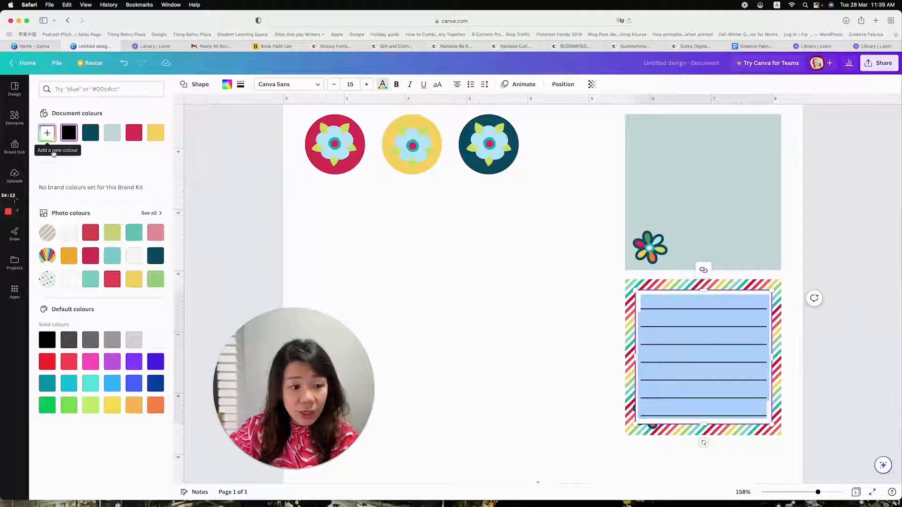
pyautogui.click(48, 136)
pyautogui.click(113, 340)
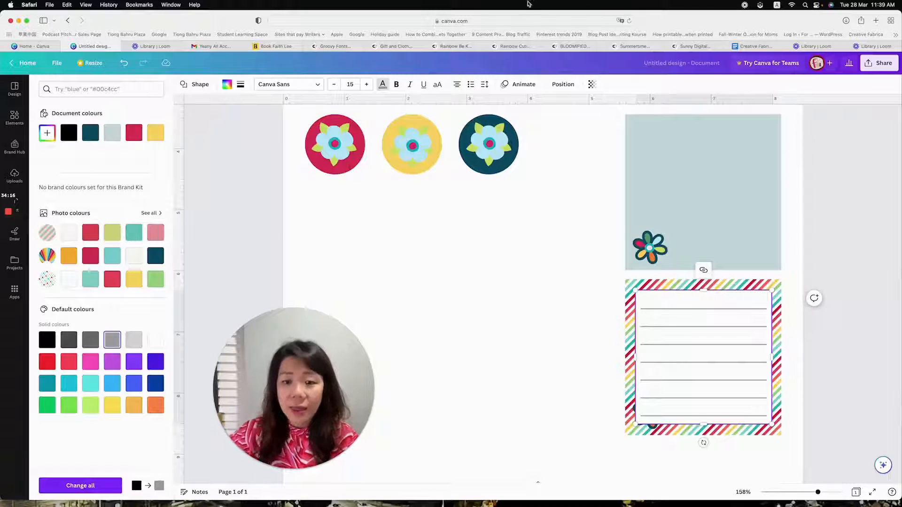
# Set the transparency of the lined white square to 85
pyautogui.click(566, 89)
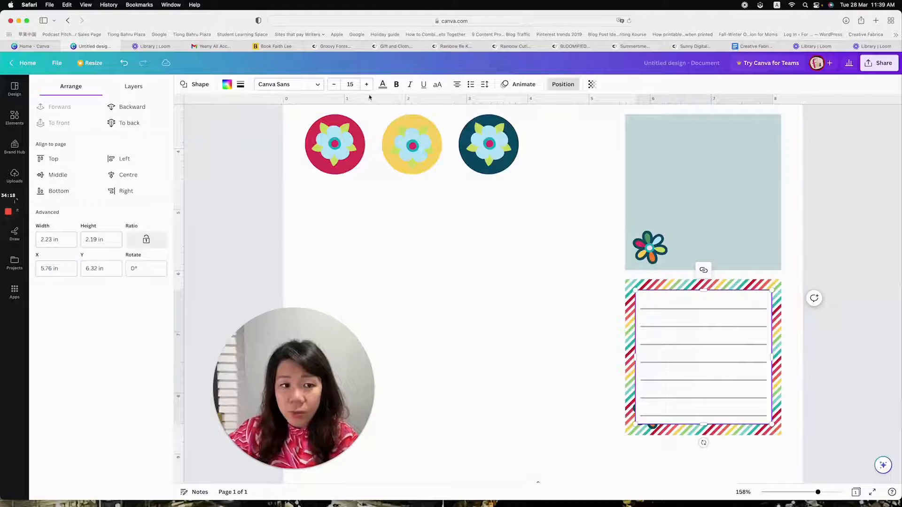
pyautogui.click(592, 84)
pyautogui.moveTo(590, 120); pyautogui.dragTo(584, 121)
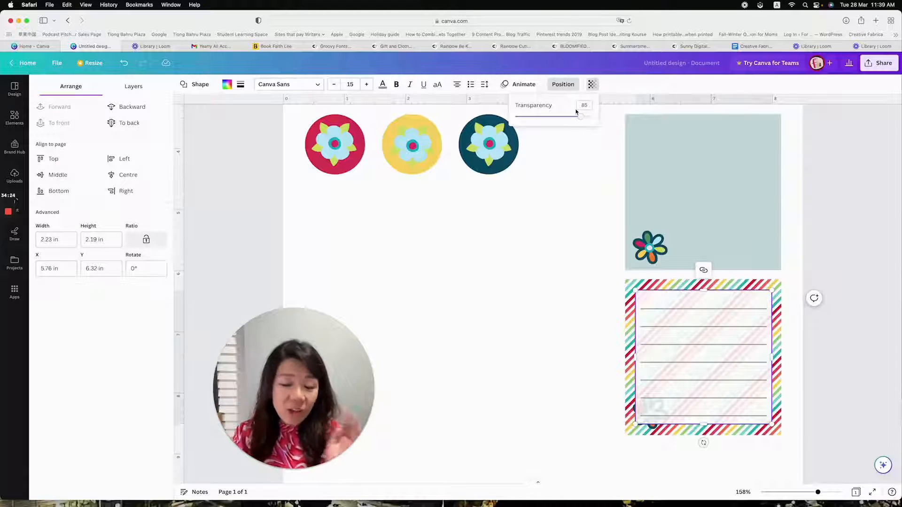
# Reorder the lined white square so that it sits behind the flower but in front of the striped pattern
pyautogui.click(119, 108)
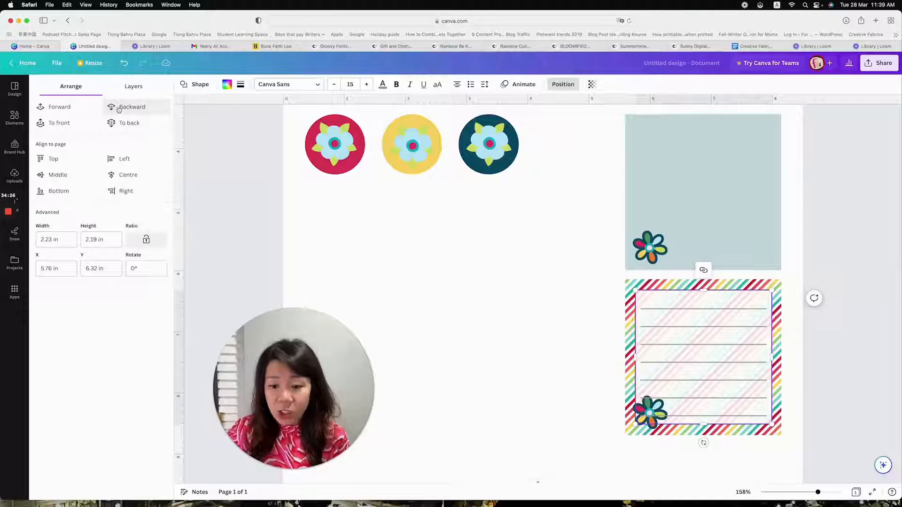
pyautogui.click(131, 112)
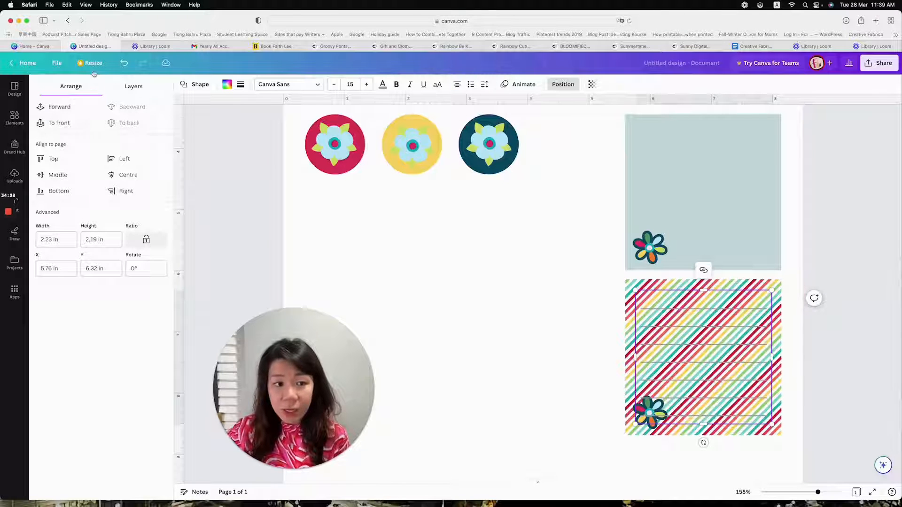
pyautogui.click(47, 107)
pyautogui.click(662, 474)
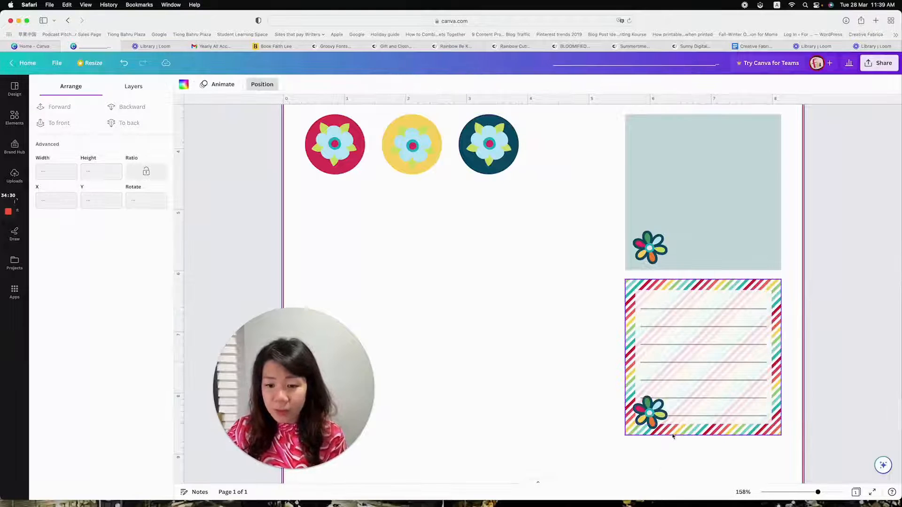
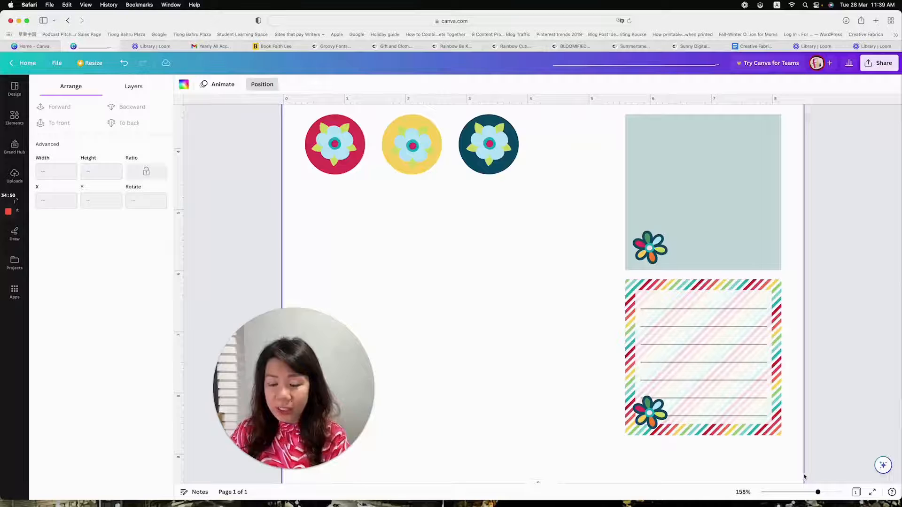
# Add the light blue flower with green leaves from the uploads and place it in the blank area beneath the flower circles
pyautogui.moveTo(818, 492); pyautogui.dragTo(808, 493)
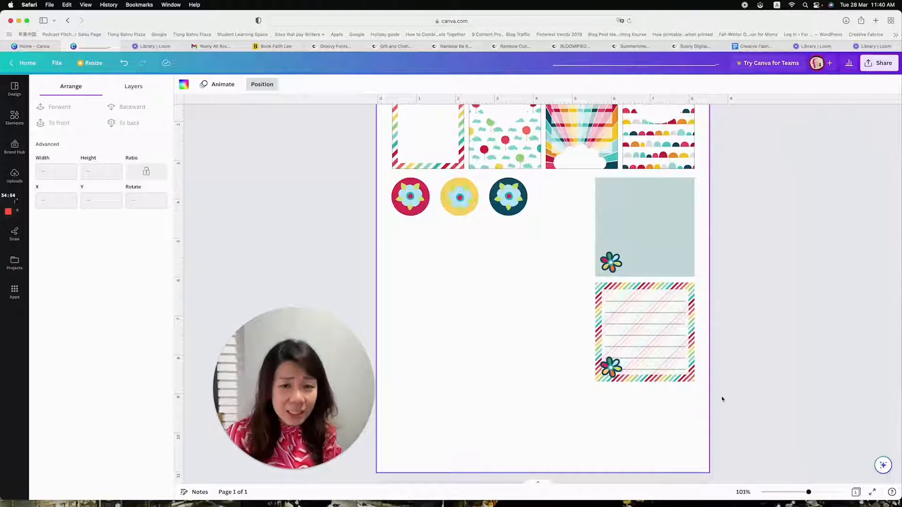
pyautogui.scroll(1, 699, 406)
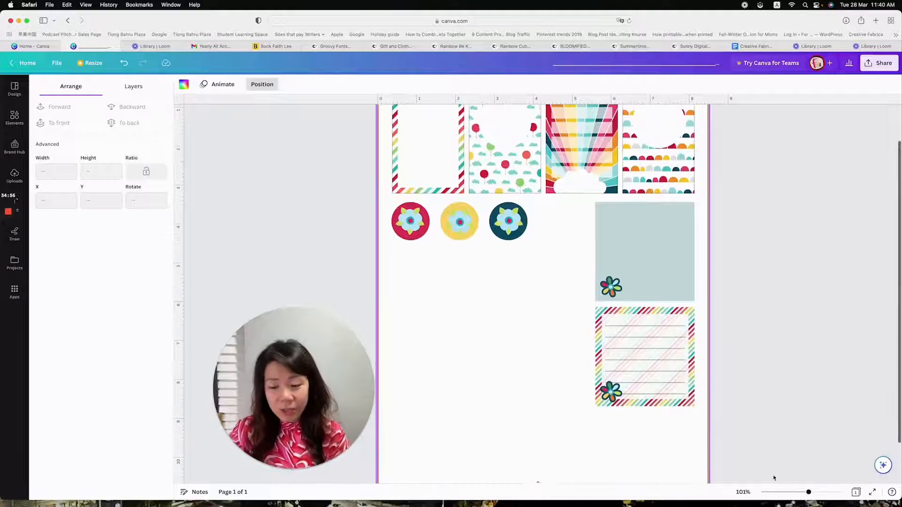
pyautogui.moveTo(810, 500); pyautogui.dragTo(804, 497)
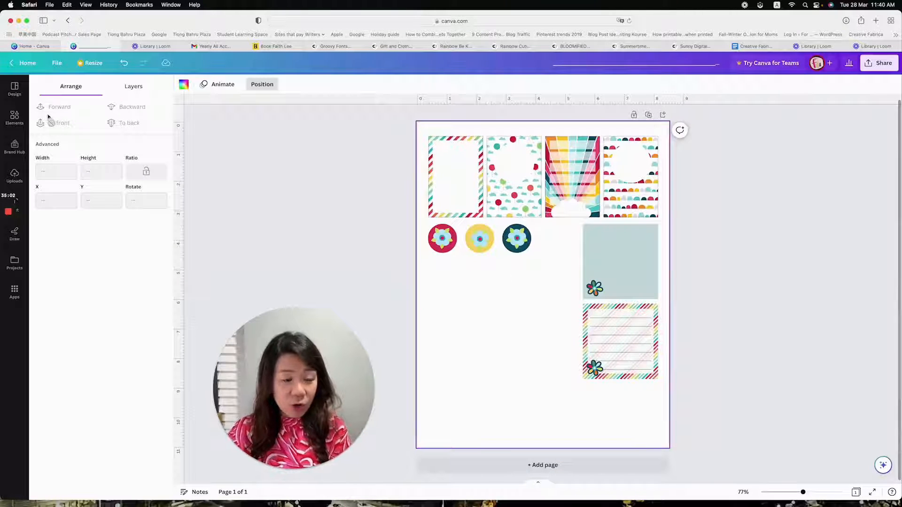
pyautogui.click(15, 176)
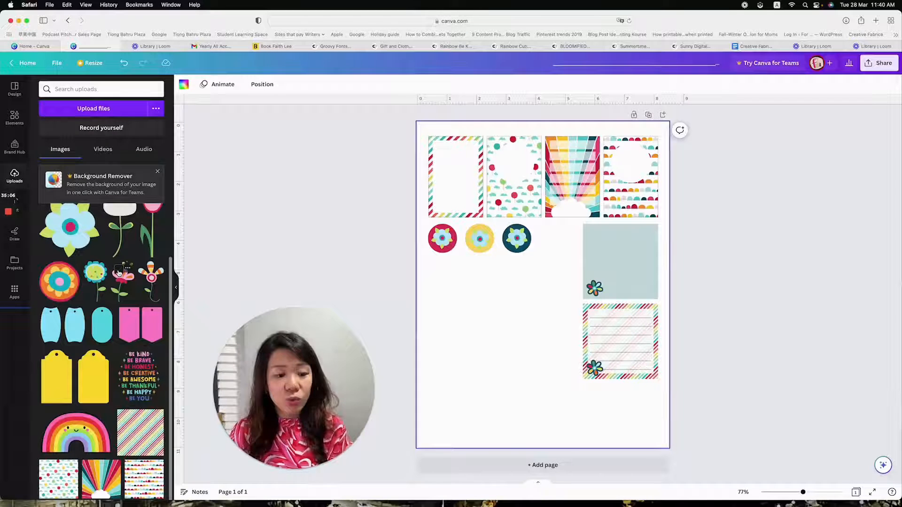
pyautogui.scroll(3, 118, 272)
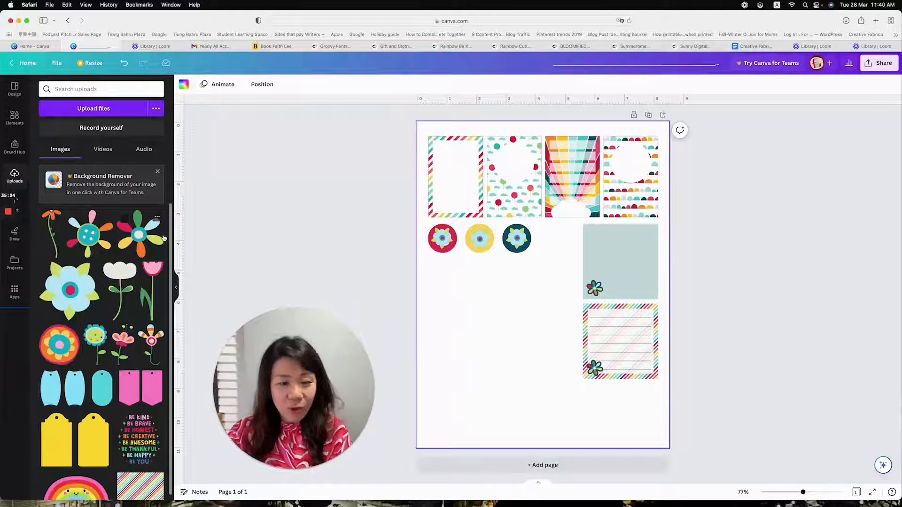
pyautogui.click(86, 296)
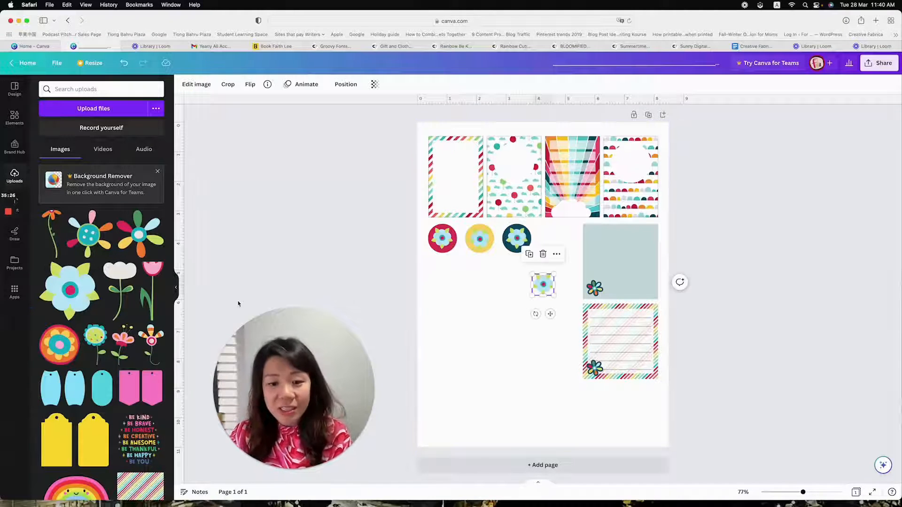
pyautogui.moveTo(536, 290); pyautogui.dragTo(482, 292)
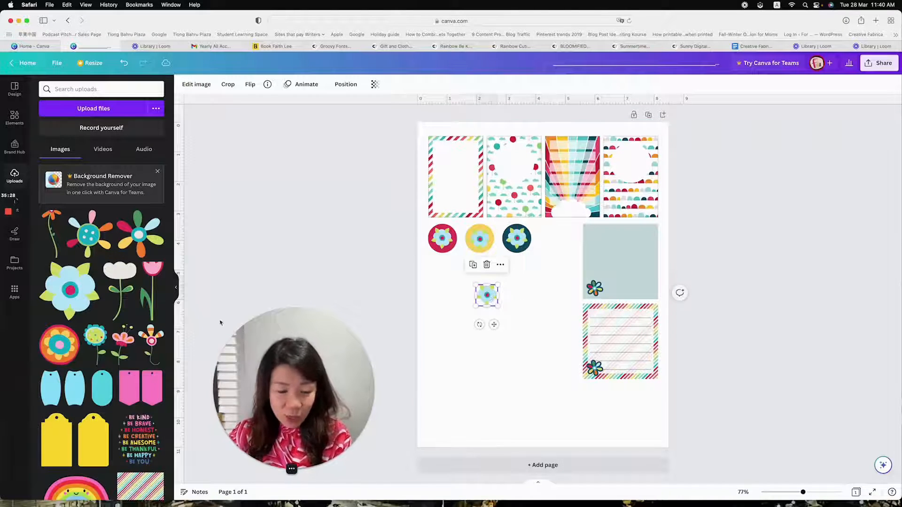
# Add the round orange and red flower from the uploads, shrink it and place it beneath the flower circles
pyautogui.click(59, 344)
pyautogui.moveTo(468, 210); pyautogui.dragTo(540, 305)
pyautogui.moveTo(573, 327); pyautogui.dragTo(447, 320)
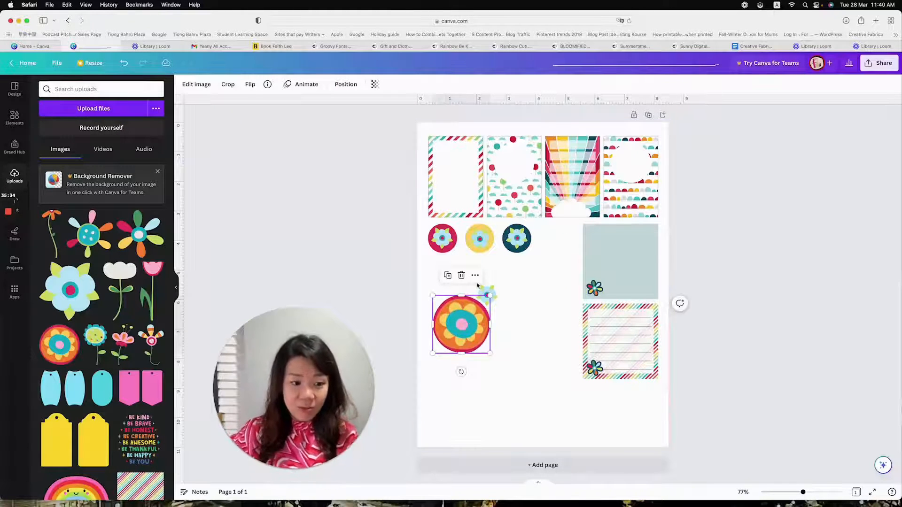
# Add the turquoise rounded tag from the uploads, shrink it to about 2.5 in wide and rotate it a quarter turn to lie horizontally
pyautogui.click(102, 386)
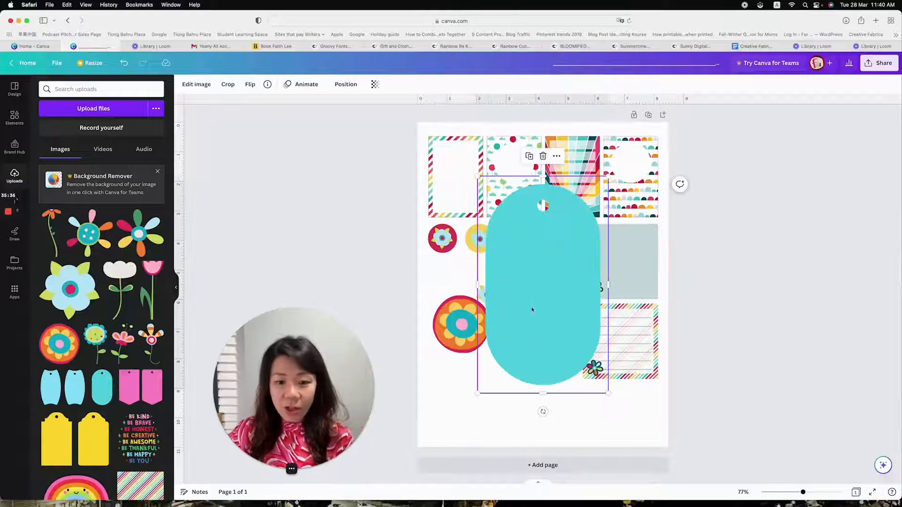
pyautogui.moveTo(477, 175); pyautogui.dragTo(535, 273)
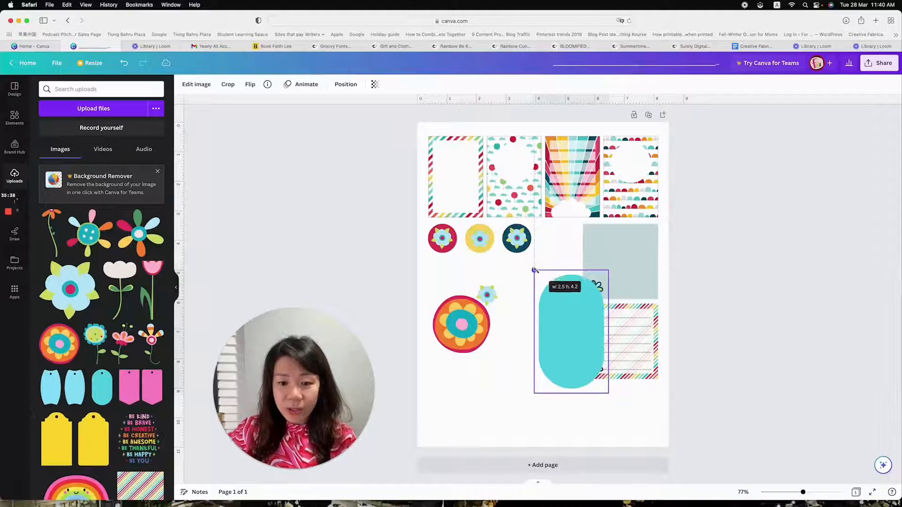
pyautogui.moveTo(572, 412); pyautogui.dragTo(650, 334)
# Move the two loose flowers to the blank lower part of the page and place the turquoise tag directly beneath the flower circles
pyautogui.click(461, 324)
pyautogui.moveTo(461, 324); pyautogui.dragTo(475, 396)
pyautogui.click(487, 294)
pyautogui.moveTo(487, 294); pyautogui.dragTo(539, 411)
pyautogui.moveTo(585, 339); pyautogui.dragTo(494, 297)
pyautogui.moveTo(562, 291); pyautogui.dragTo(563, 292)
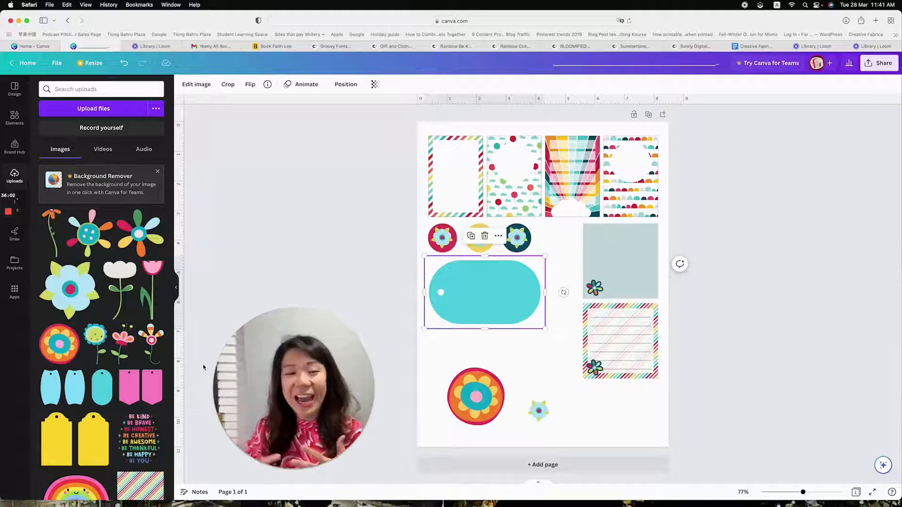
# Bring the round orange flower in front of the turquoise tag and shrink it into the tag's lower-right corner
pyautogui.click(469, 399)
pyautogui.moveTo(468, 371); pyautogui.dragTo(465, 289)
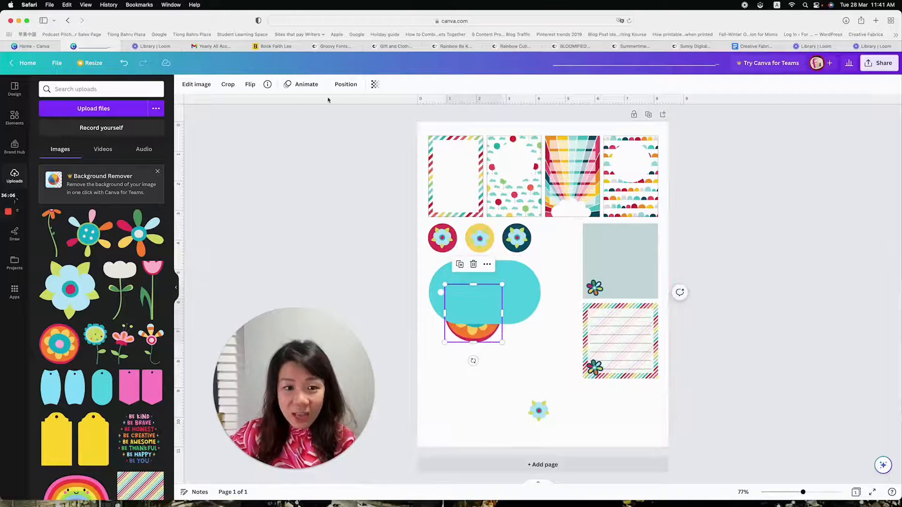
pyautogui.click(345, 83)
pyautogui.click(63, 126)
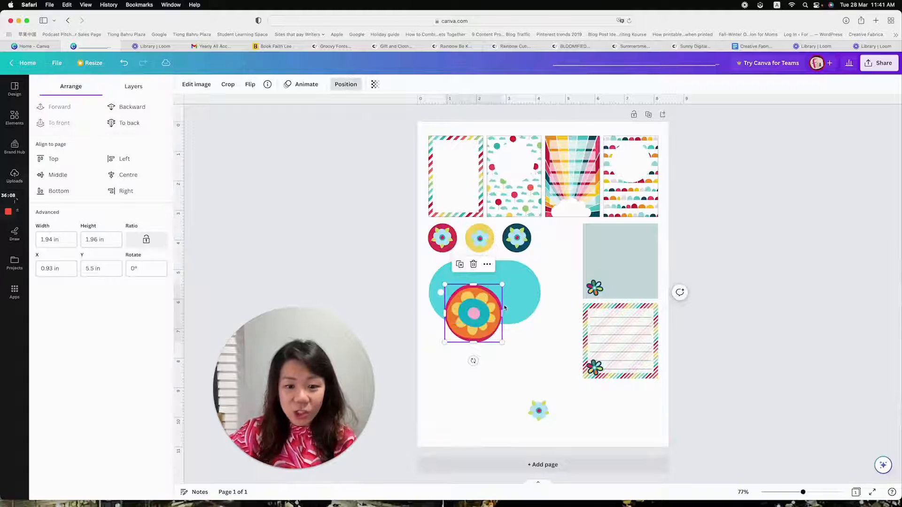
pyautogui.moveTo(501, 286); pyautogui.dragTo(521, 309)
# Try the small light blue flower on the tag beside the orange flower, and delete it
pyautogui.moveTo(539, 411); pyautogui.dragTo(500, 317)
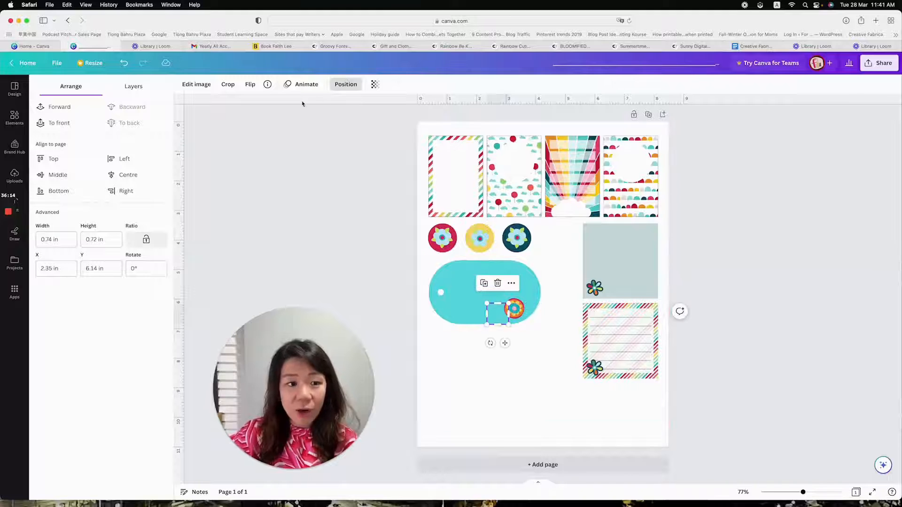
pyautogui.press('Delete')
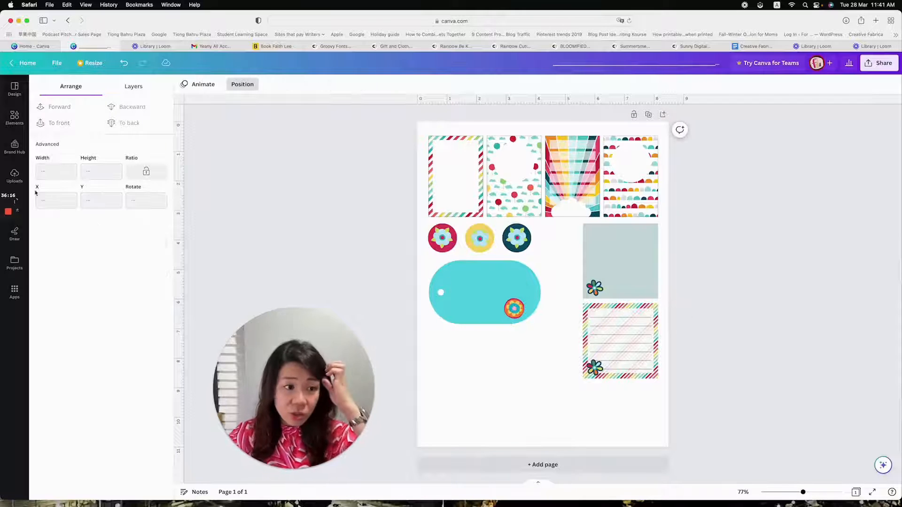
# Add the striped-petal flower from the uploads, crop off its stem and shrink it to a small embellishment
pyautogui.click(14, 175)
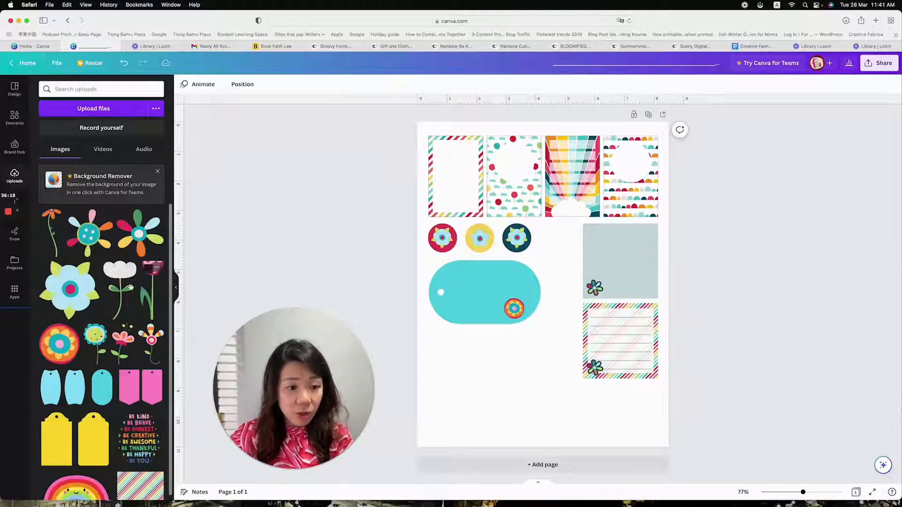
pyautogui.moveTo(150, 346); pyautogui.dragTo(547, 295)
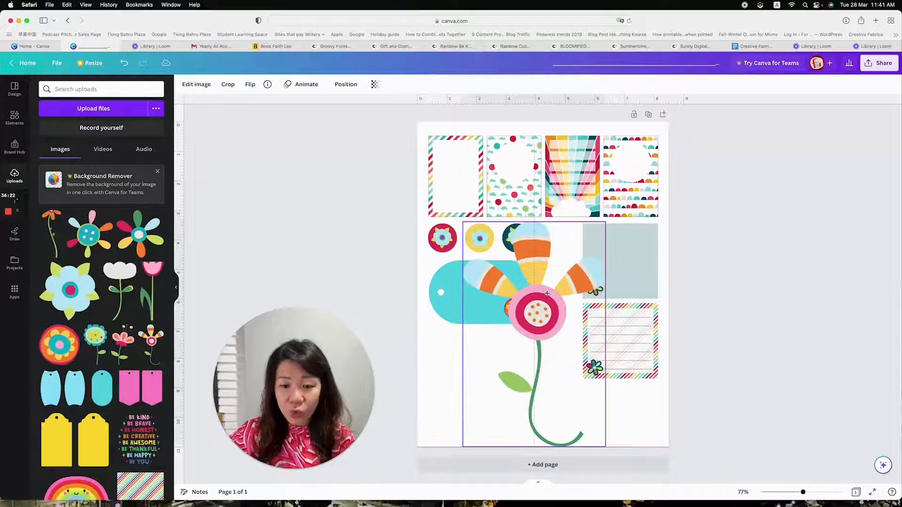
pyautogui.moveTo(534, 446); pyautogui.dragTo(534, 350)
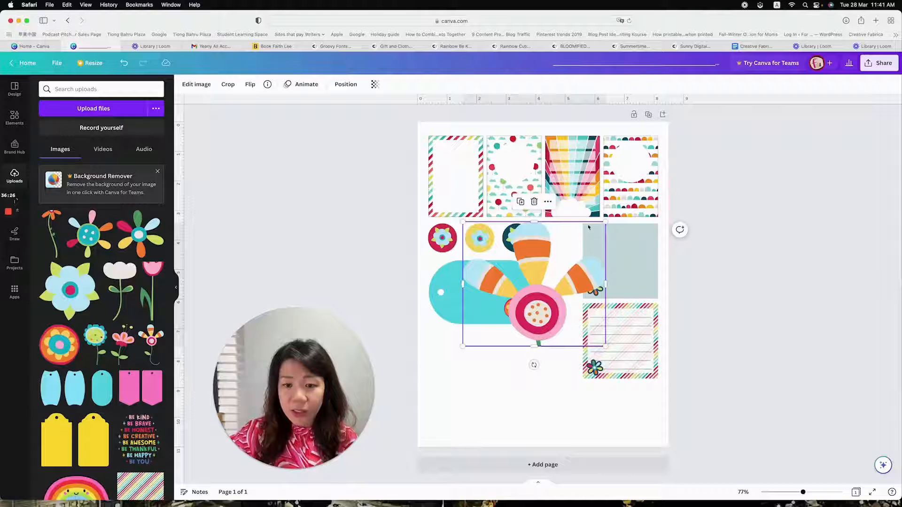
pyautogui.moveTo(607, 222); pyautogui.dragTo(504, 311)
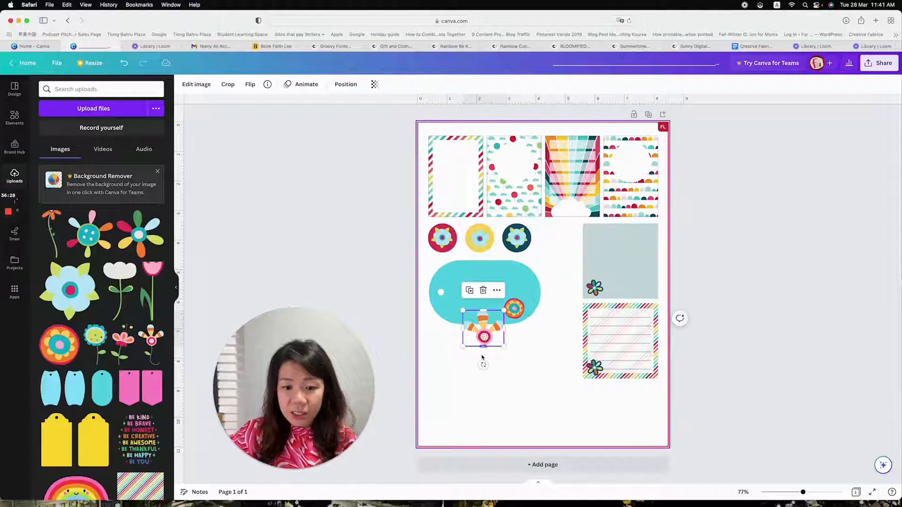
pyautogui.click(771, 429)
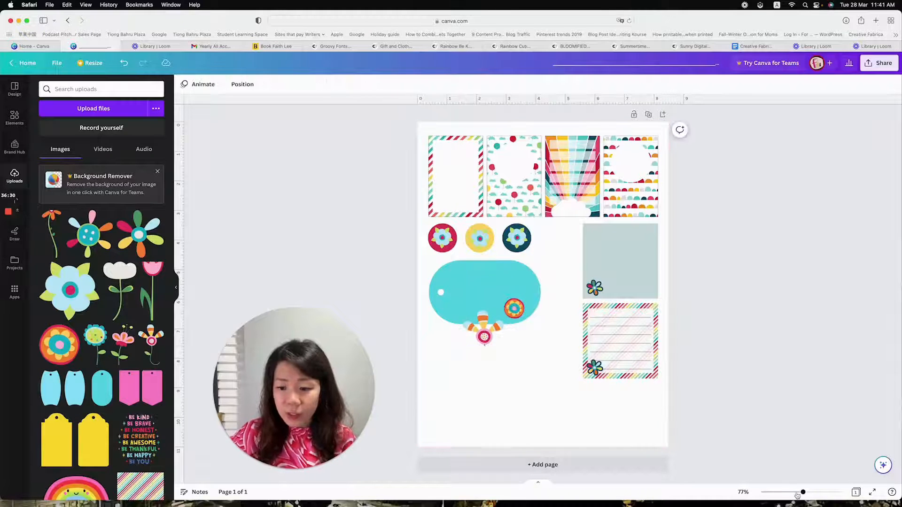
# Place the striped-petal flower over the round orange flower on the tag, shrink it further and tilt it clockwise
pyautogui.moveTo(803, 493); pyautogui.dragTo(815, 492)
pyautogui.moveTo(324, 379); pyautogui.dragTo(253, 385)
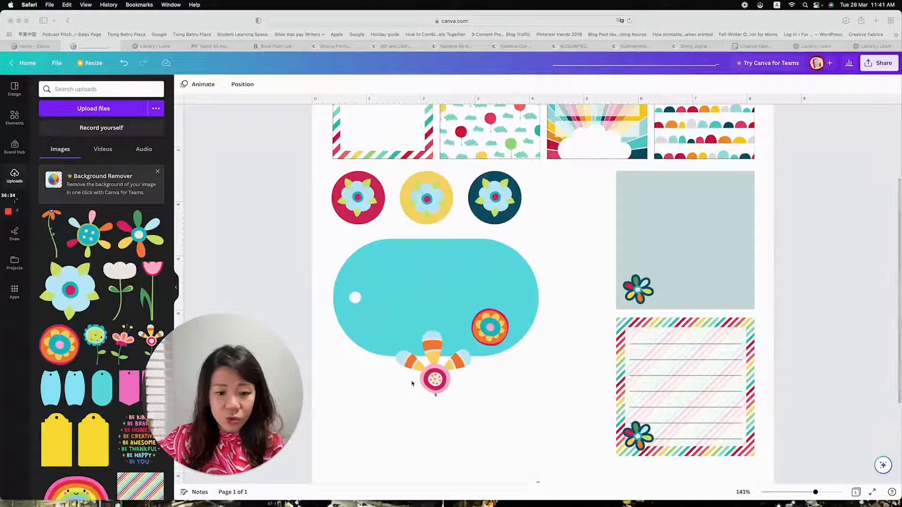
pyautogui.click(433, 371)
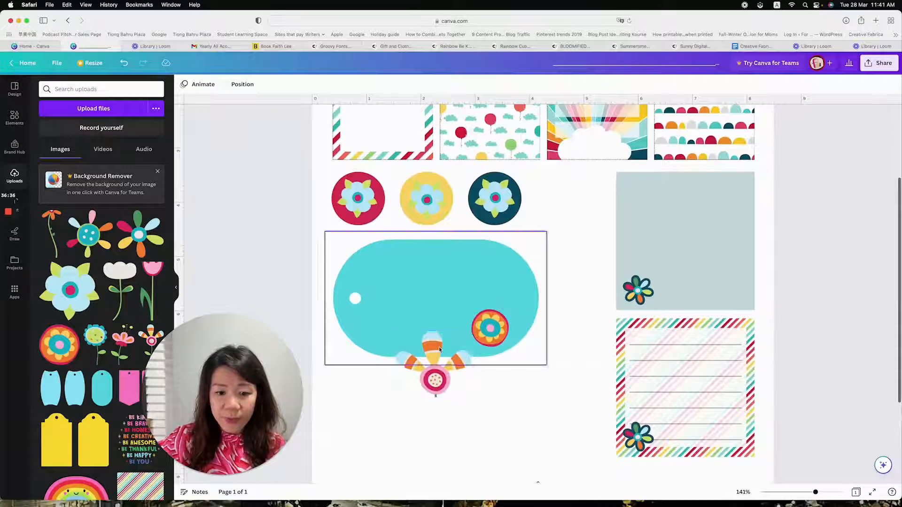
pyautogui.moveTo(438, 361); pyautogui.dragTo(495, 306)
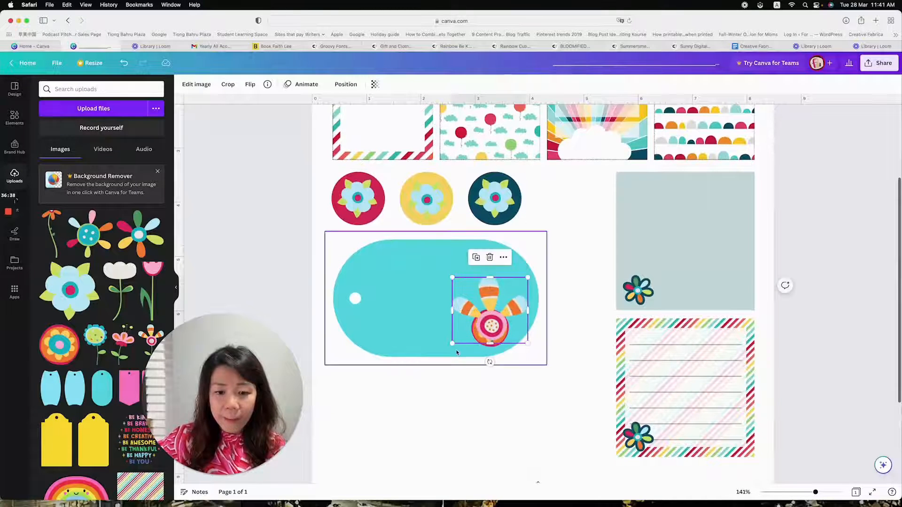
pyautogui.moveTo(452, 347); pyautogui.dragTo(482, 342)
pyautogui.moveTo(512, 304); pyautogui.dragTo(517, 313)
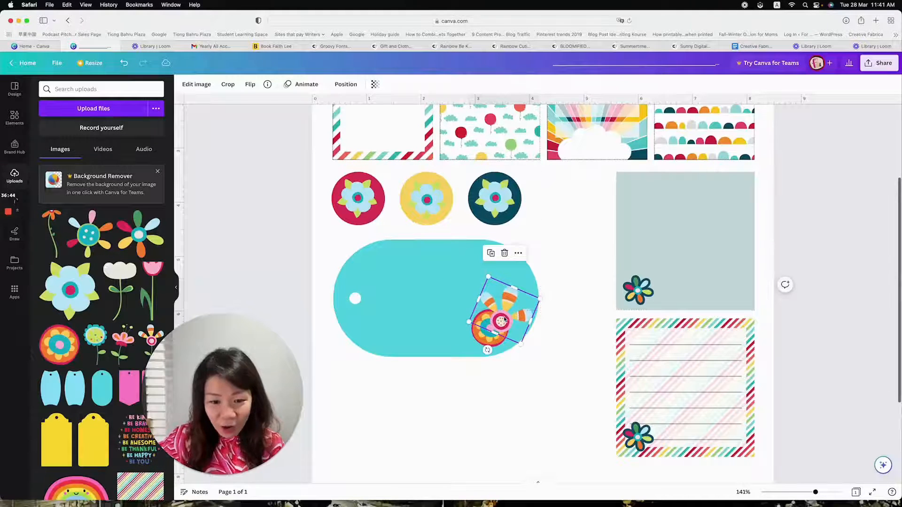
# Send the striped-petal flower behind the round orange flower and shift the orange flower to cover its centre
pyautogui.click(346, 84)
pyautogui.click(134, 106)
pyautogui.scroll(-1, 504, 356)
pyautogui.moveTo(484, 330); pyautogui.dragTo(492, 331)
pyautogui.click(371, 375)
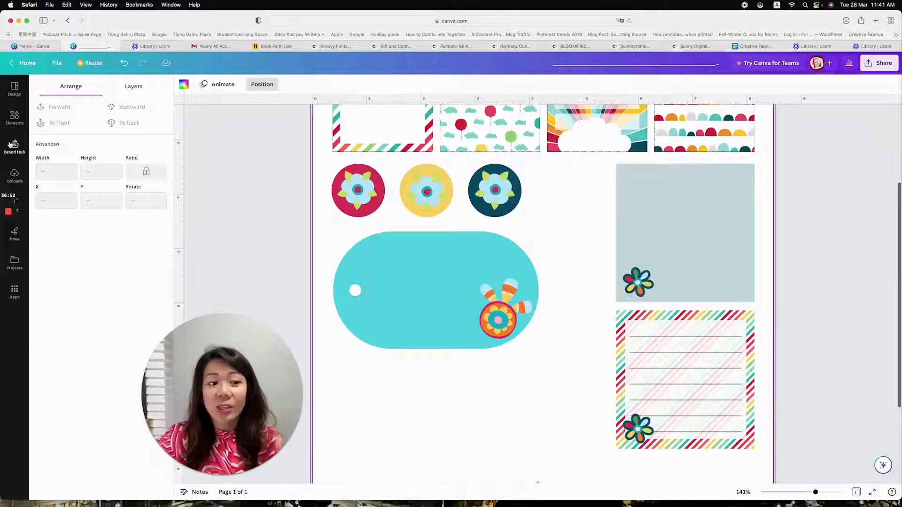
pyautogui.click(15, 176)
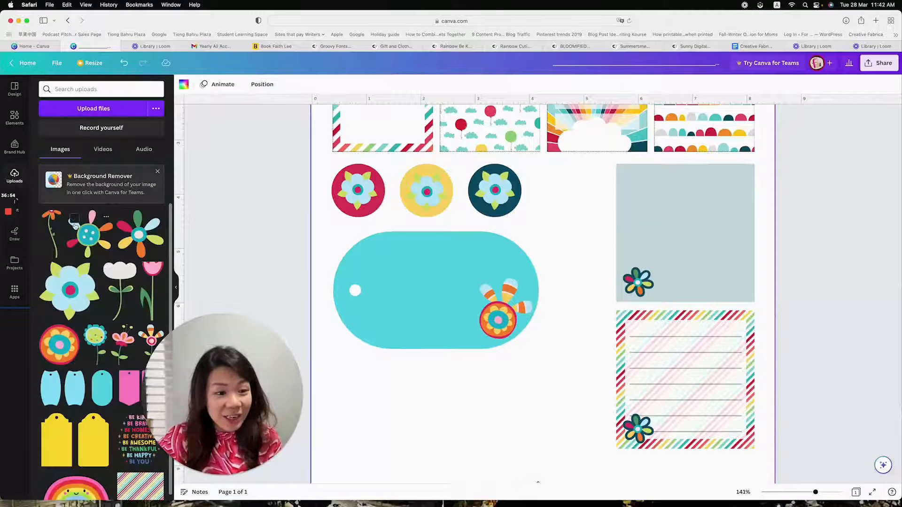
pyautogui.click(105, 340)
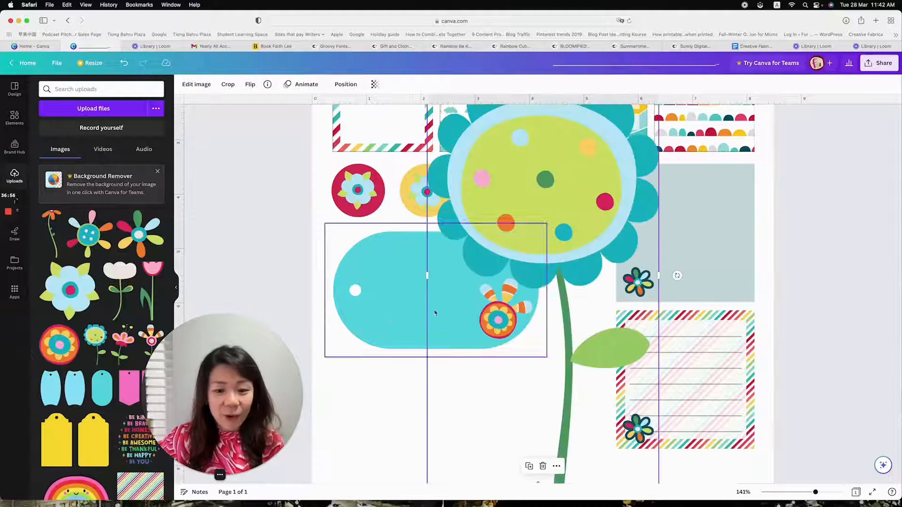
pyautogui.press('Delete')
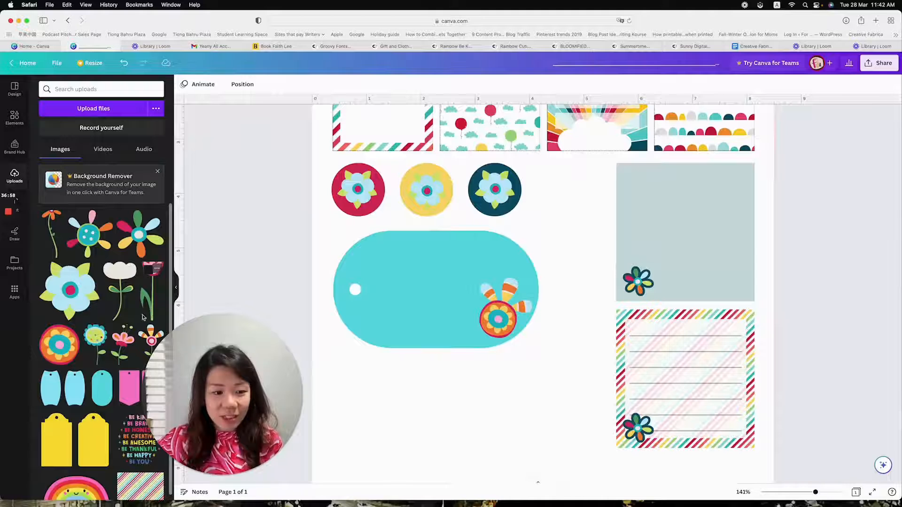
# Add the pink and orange flower from the uploads, crop off its stem and leaves and shrink it to about 0.93 × 0.97 in
pyautogui.click(123, 340)
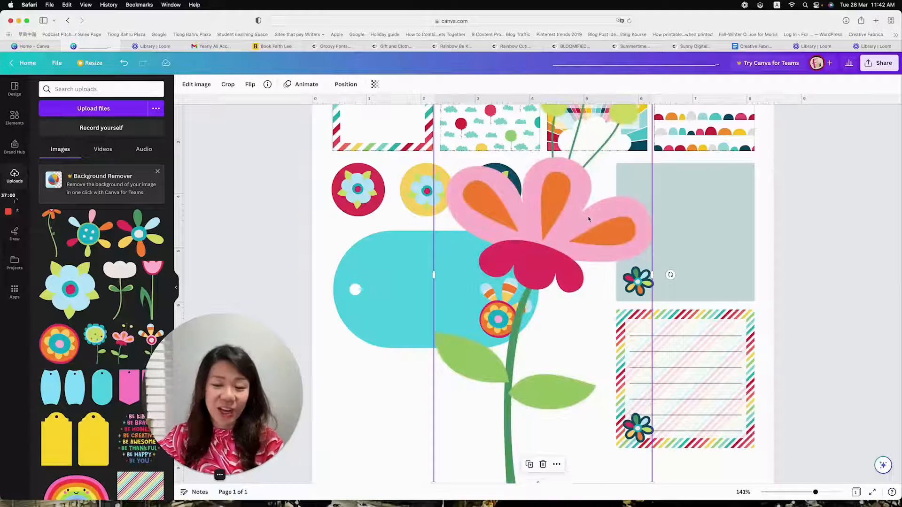
pyautogui.moveTo(558, 234); pyautogui.dragTo(527, 195)
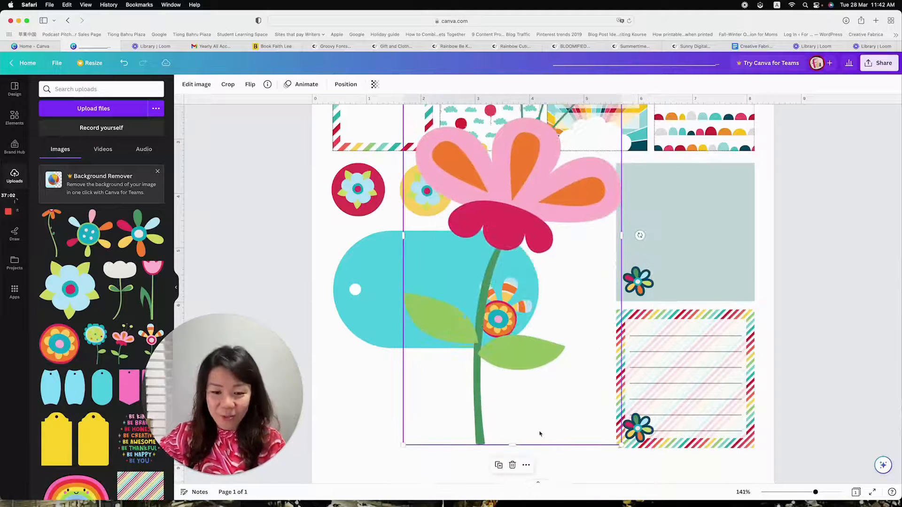
pyautogui.moveTo(513, 447); pyautogui.dragTo(512, 254)
pyautogui.moveTo(505, 174); pyautogui.dragTo(481, 265)
pyautogui.moveTo(380, 120); pyautogui.dragTo(463, 302)
# Rotate the pink flower to about -122°, place it at the orange flower's left edge and send it behind the orange flower
pyautogui.moveTo(469, 358); pyautogui.dragTo(516, 308)
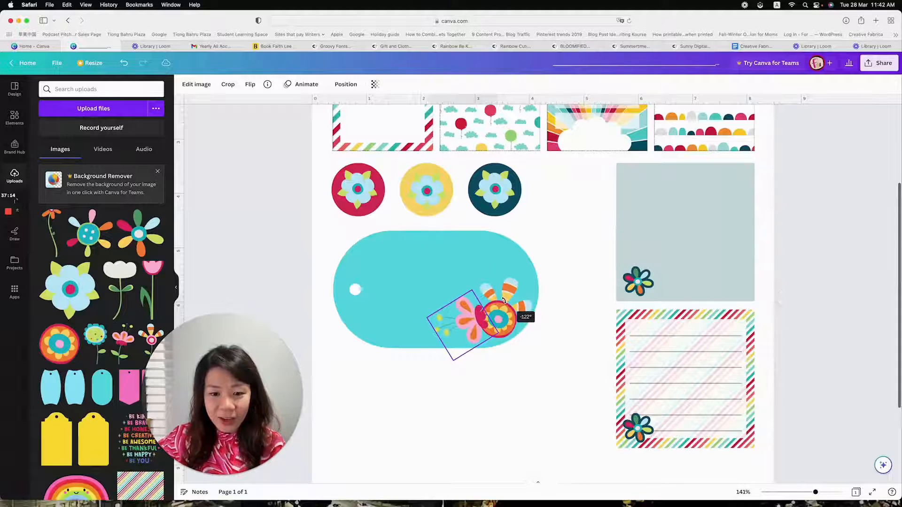
pyautogui.moveTo(473, 326); pyautogui.dragTo(469, 331)
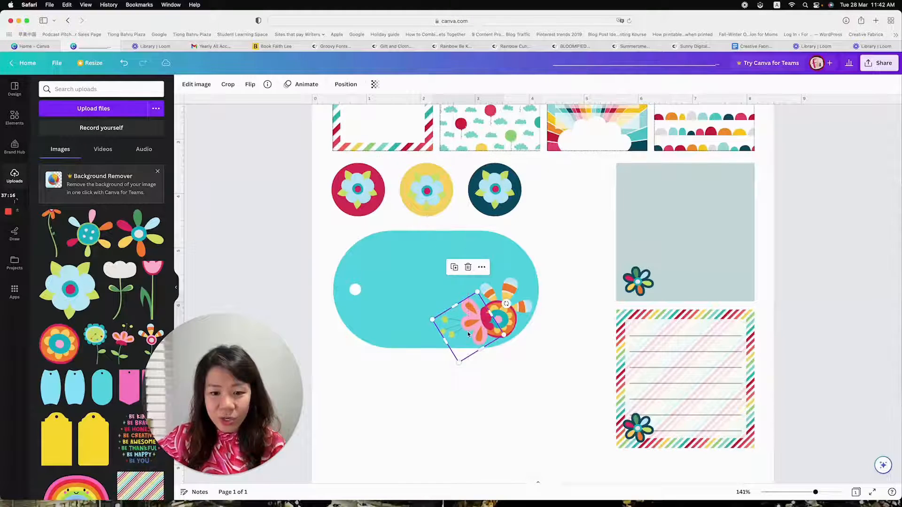
pyautogui.click(346, 85)
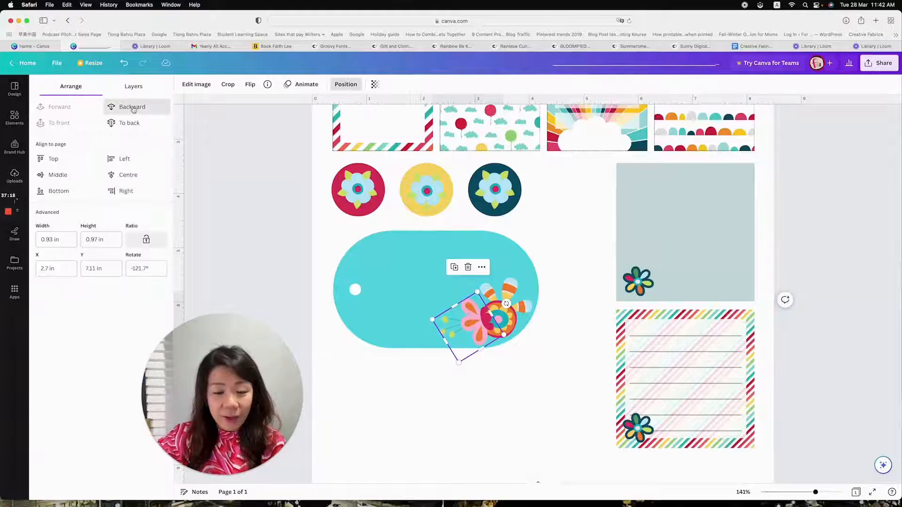
pyautogui.click(533, 385)
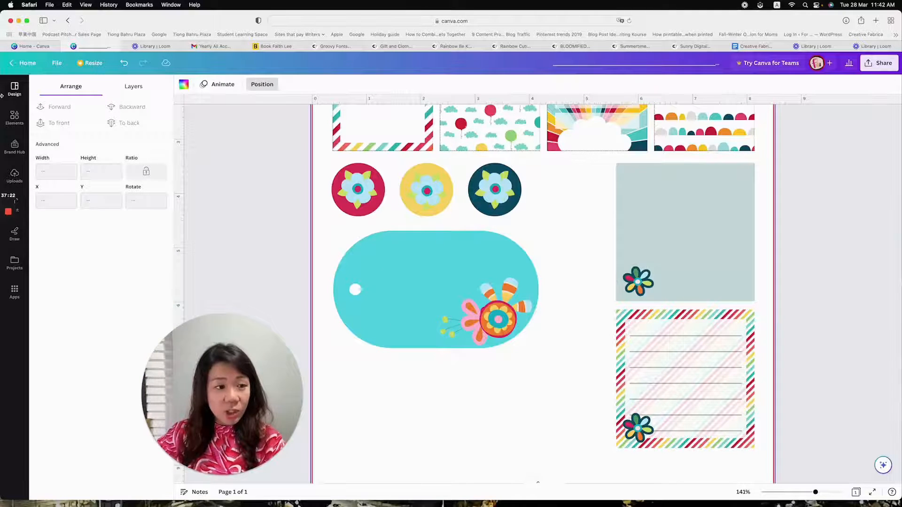
# Add the recently used circle shape in yellow and place it over the flower end of the turquoise tag
pyautogui.click(15, 117)
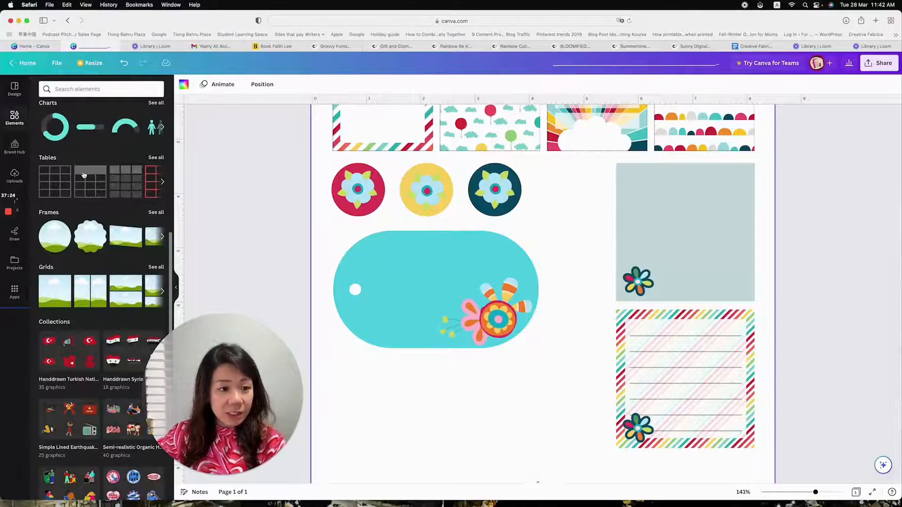
pyautogui.scroll(-5, 84, 175)
pyautogui.scroll(15, 118, 158)
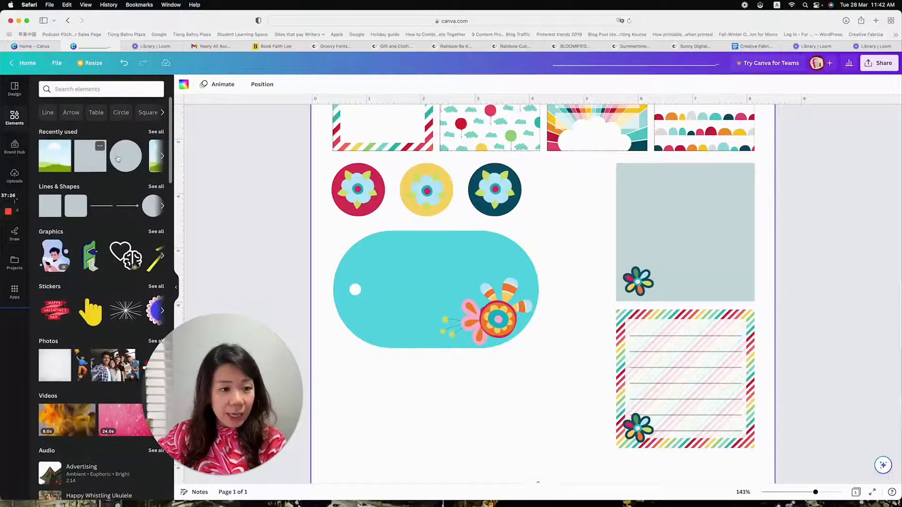
pyautogui.click(125, 160)
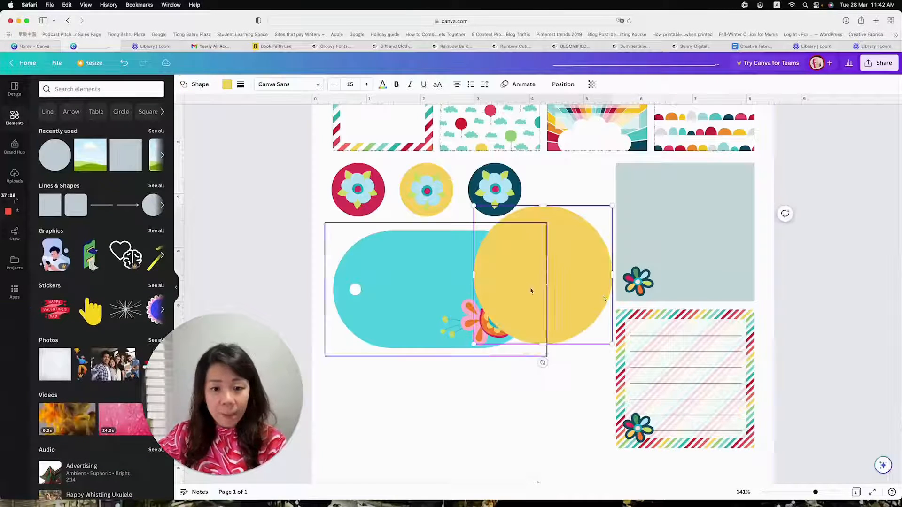
pyautogui.moveTo(547, 261); pyautogui.dragTo(520, 294)
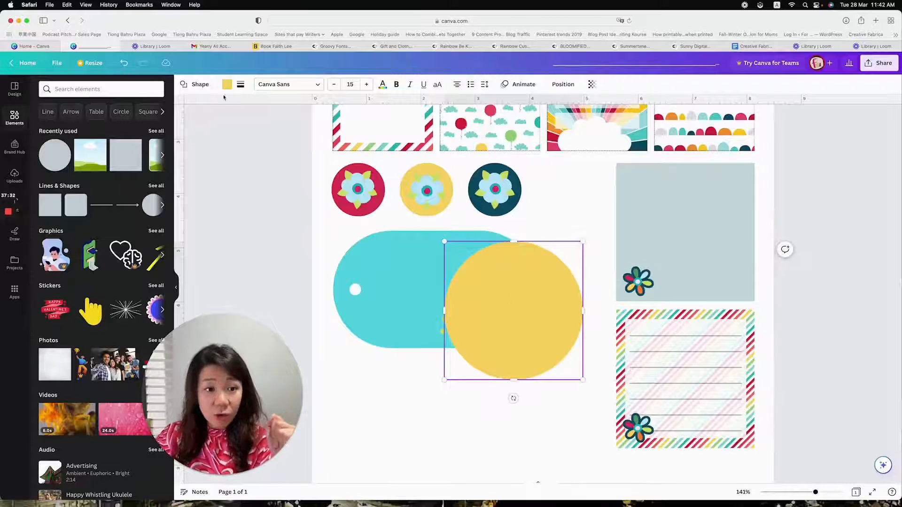
# Change the yellow circle into a pill shape and move it over the middle of the turquoise tag
pyautogui.click(200, 85)
pyautogui.moveTo(230, 383); pyautogui.dragTo(273, 233)
pyautogui.scroll(-3, 86, 308)
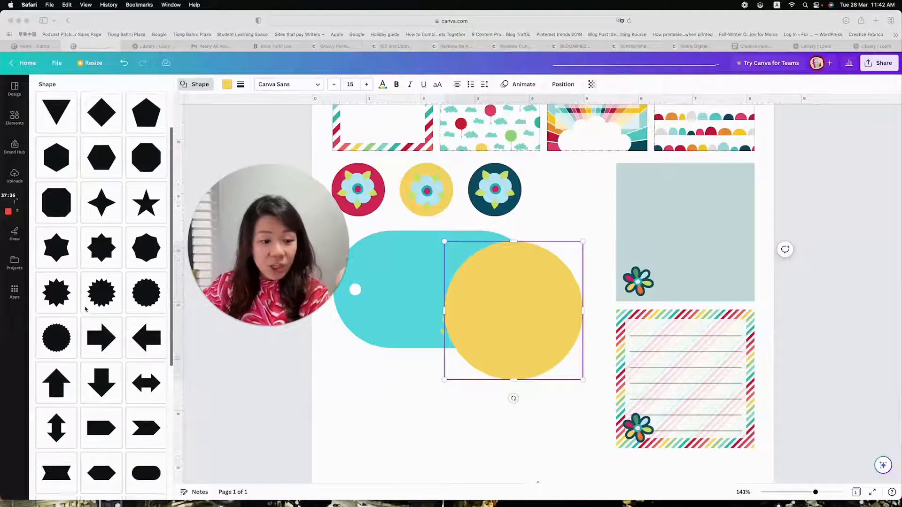
pyautogui.scroll(-3, 86, 309)
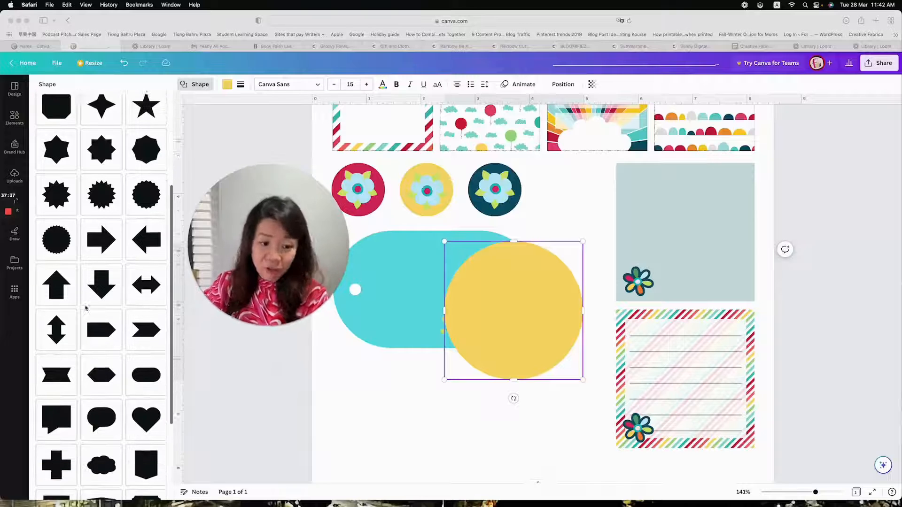
pyautogui.click(145, 364)
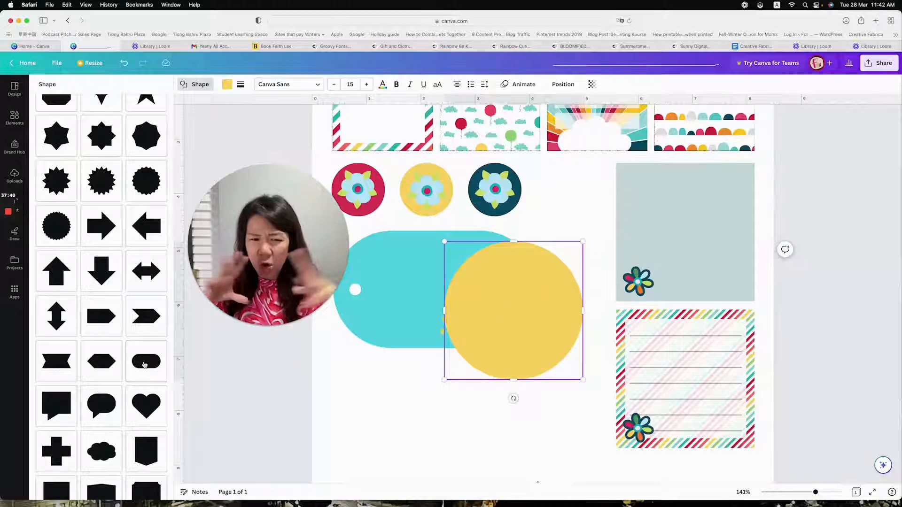
pyautogui.click(145, 365)
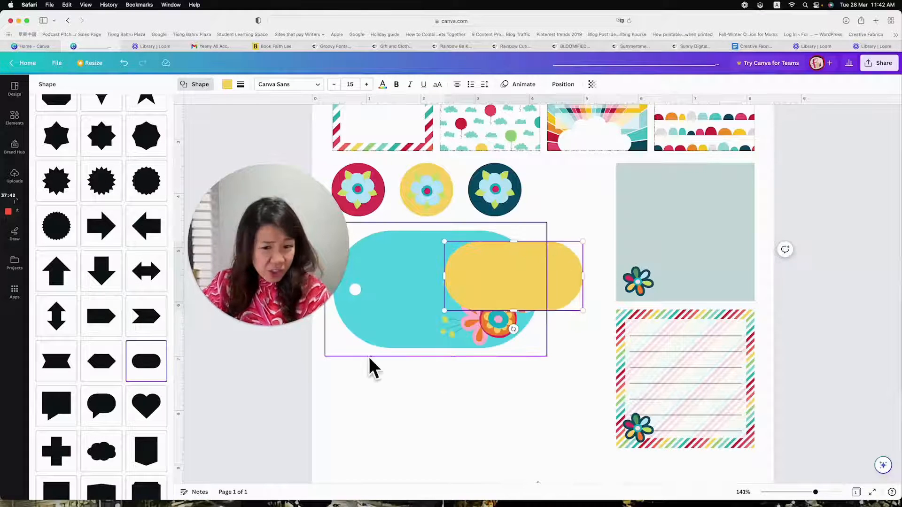
pyautogui.moveTo(510, 269); pyautogui.dragTo(450, 283)
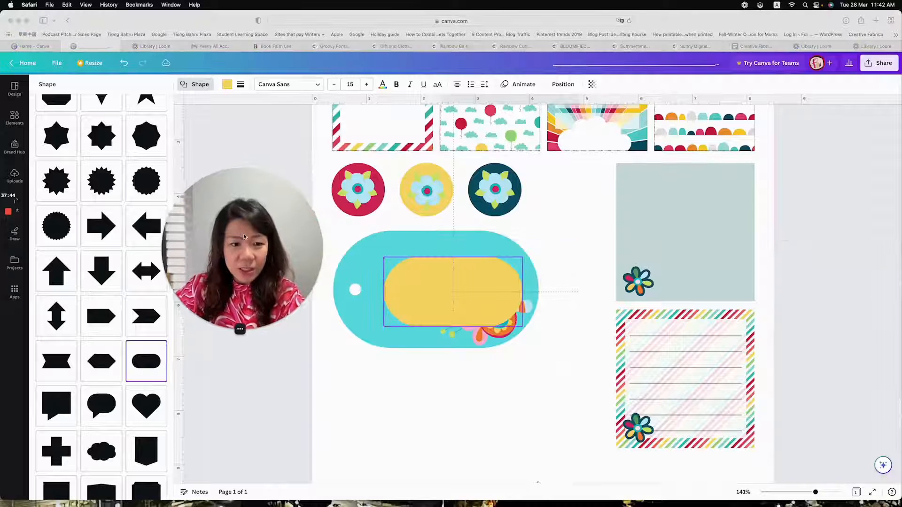
# Recolour the yellow pill shape on the tag to white from the document colours
pyautogui.scroll(-1, 475, 286)
pyautogui.click(476, 286)
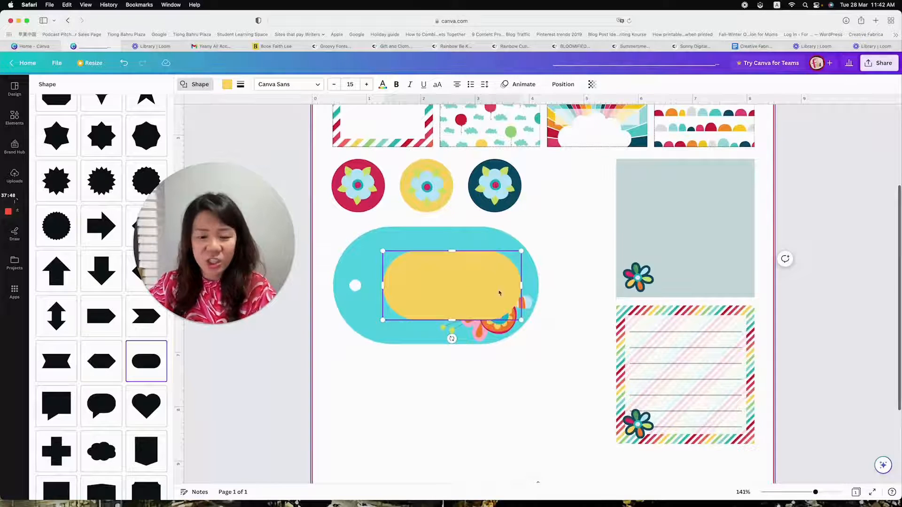
pyautogui.click(228, 88)
pyautogui.click(91, 155)
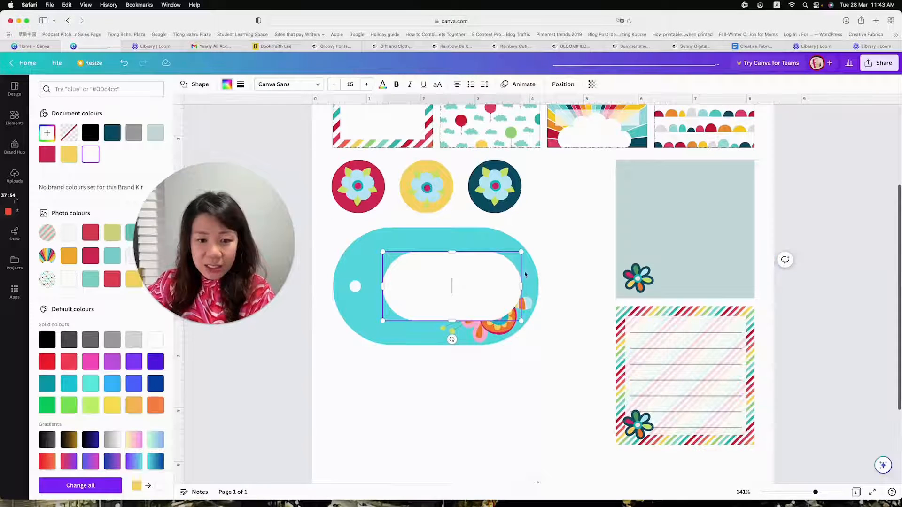
# Stretch the white pill to about 3.22 × 1.73 in and centre it inside the tag, leaving an even turquoise border
pyautogui.moveTo(475, 284); pyautogui.dragTo(462, 279)
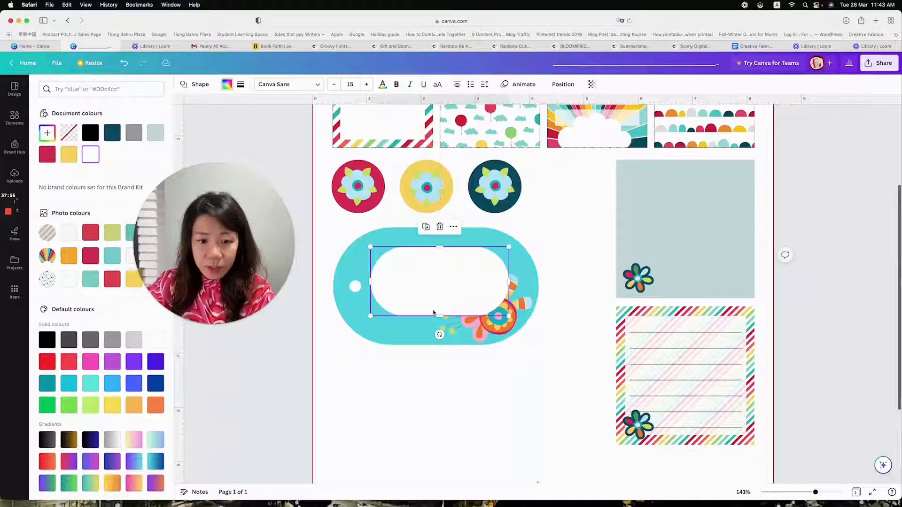
pyautogui.moveTo(440, 318); pyautogui.dragTo(439, 330)
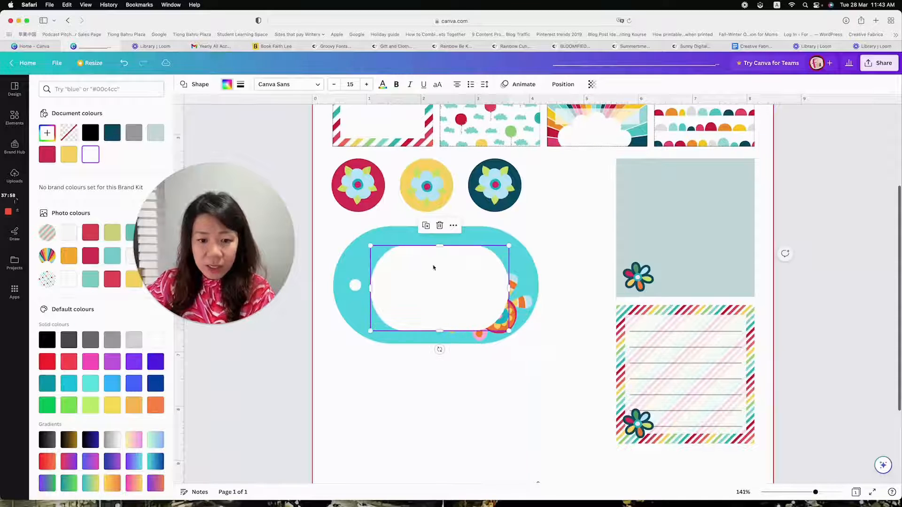
pyautogui.moveTo(441, 246); pyautogui.dragTo(440, 239)
pyautogui.scroll(-1, 440, 332)
pyautogui.moveTo(440, 330); pyautogui.dragTo(440, 332)
pyautogui.moveTo(508, 285); pyautogui.dragTo(476, 280)
pyautogui.moveTo(368, 283); pyautogui.dragTo(350, 283)
pyautogui.moveTo(455, 279); pyautogui.dragTo(455, 280)
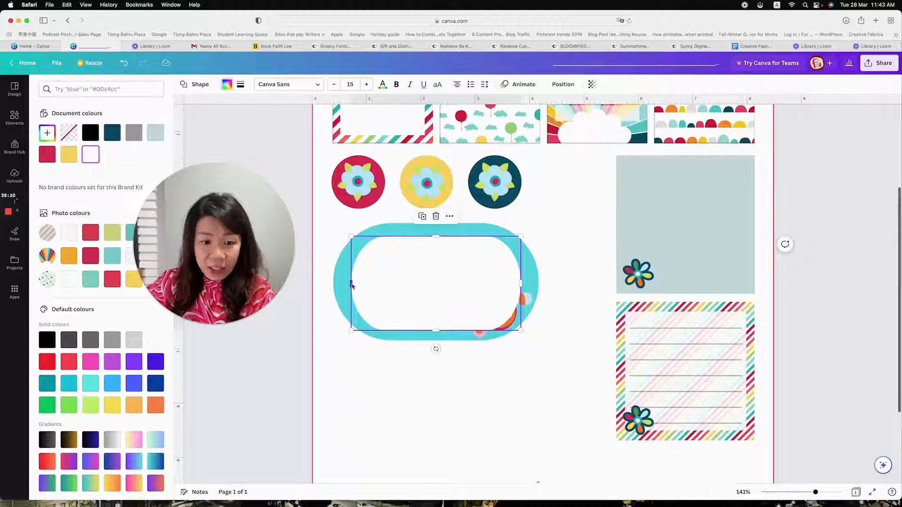
pyautogui.moveTo(350, 284); pyautogui.dragTo(349, 283)
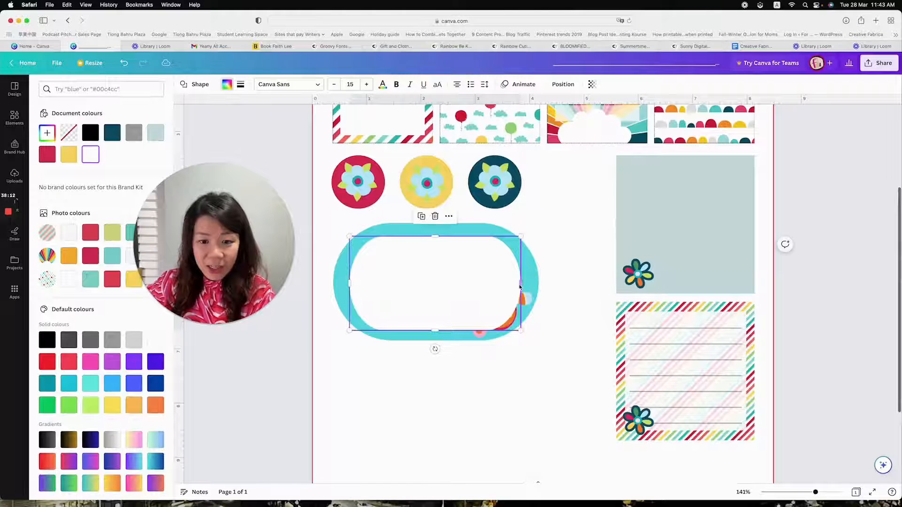
pyautogui.moveTo(523, 286); pyautogui.dragTo(481, 280)
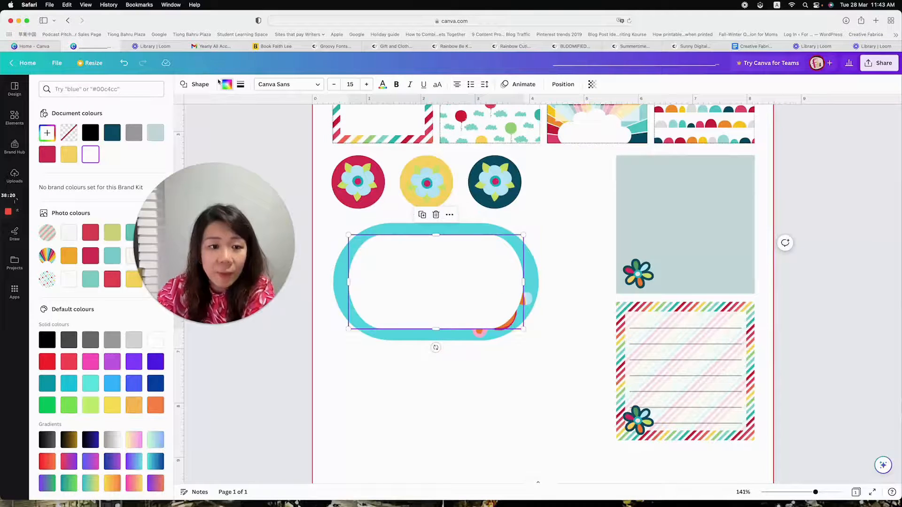
# Send the white pill backward until it sits behind the tag's layered flowers
pyautogui.click(563, 85)
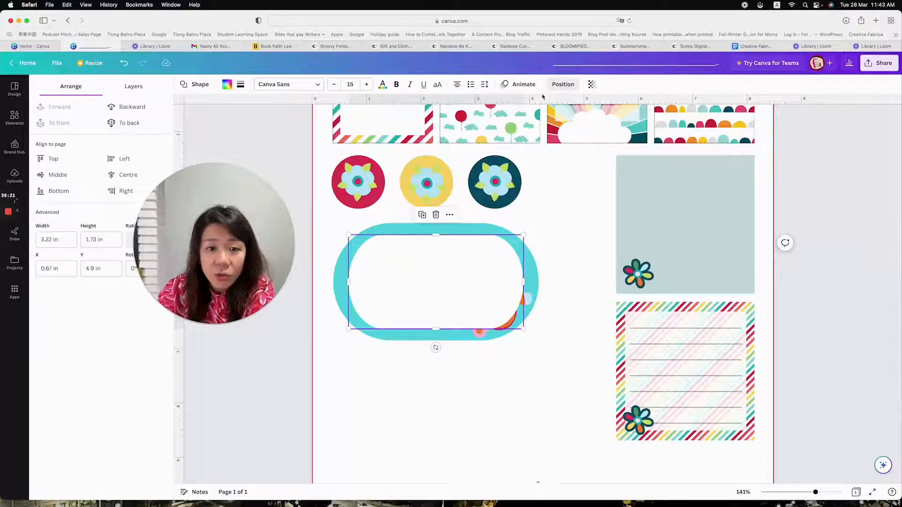
pyautogui.click(125, 108)
pyautogui.click(125, 108)
pyautogui.click(125, 108)
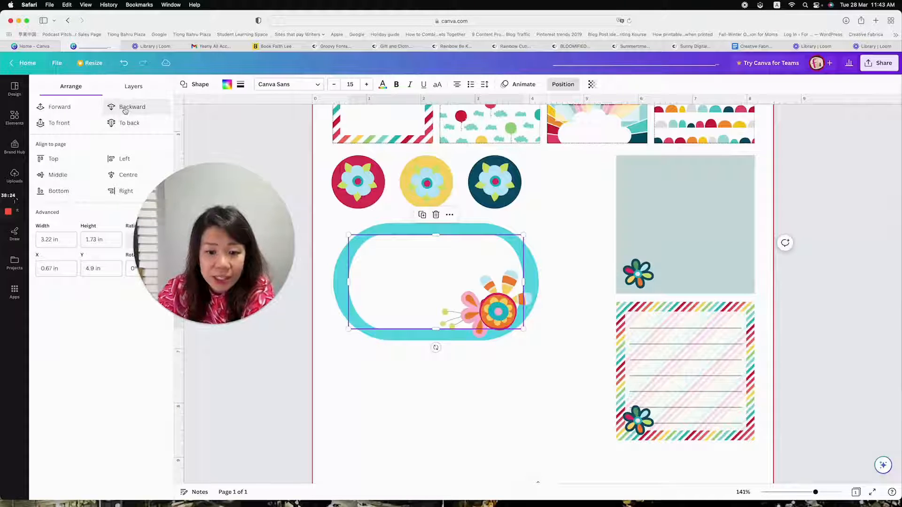
pyautogui.click(520, 377)
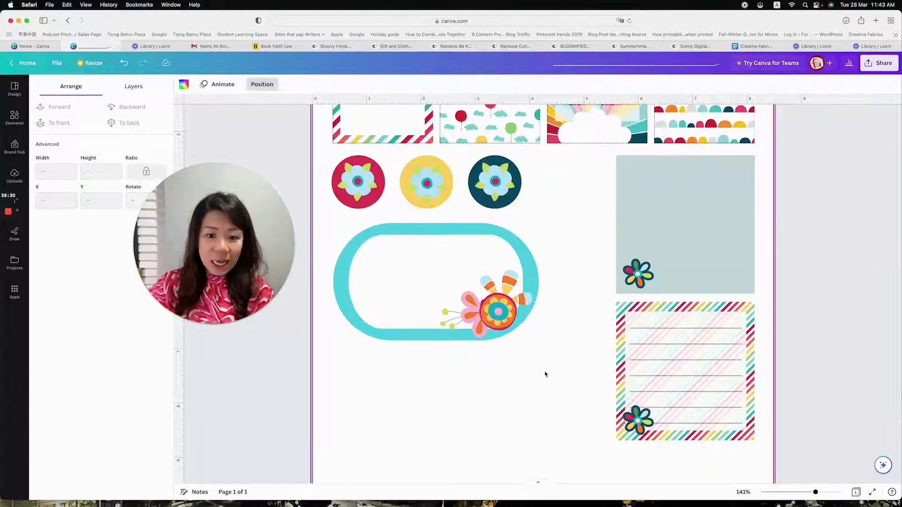
# Group the turquoise tag with its white pill and flowers and shift the group slightly
pyautogui.moveTo(558, 365); pyautogui.dragTo(329, 217)
pyautogui.click(410, 196)
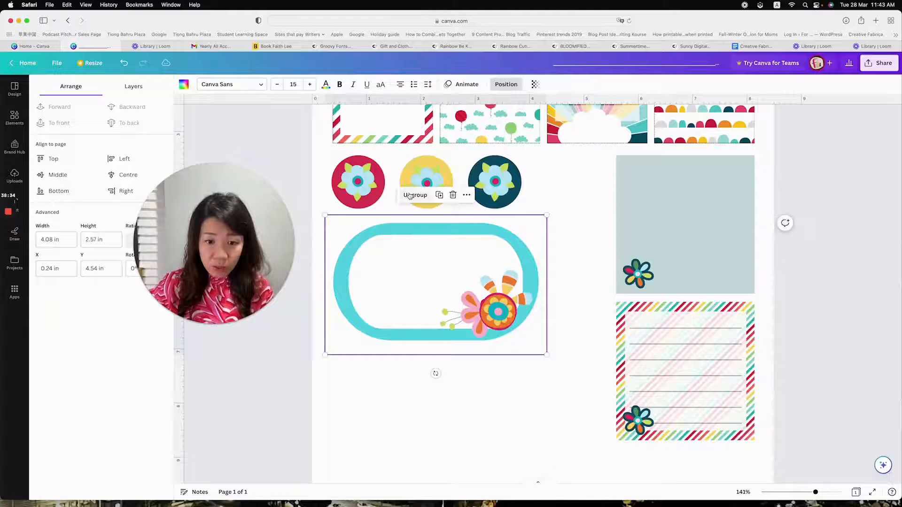
pyautogui.moveTo(460, 300); pyautogui.dragTo(475, 284)
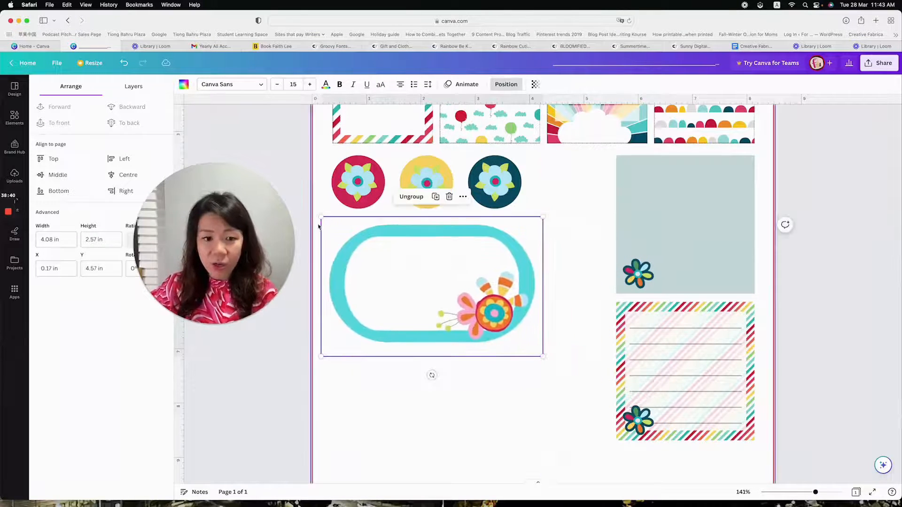
# Shrink the grouped tag to about 2.44 × 1.54 in, rotate it 90° and place it between the navy circle and blue-grey card
pyautogui.moveTo(322, 216); pyautogui.dragTo(427, 284)
pyautogui.moveTo(485, 375); pyautogui.dragTo(420, 322)
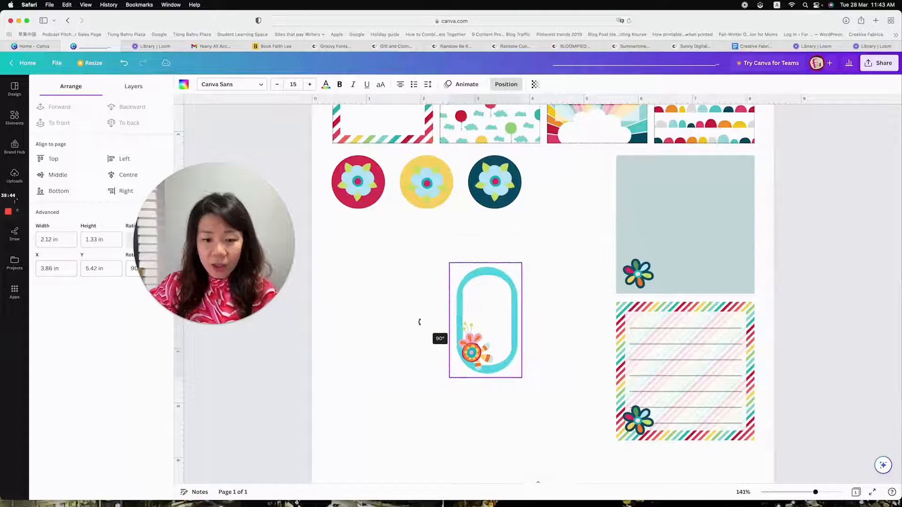
pyautogui.moveTo(458, 368); pyautogui.dragTo(524, 283)
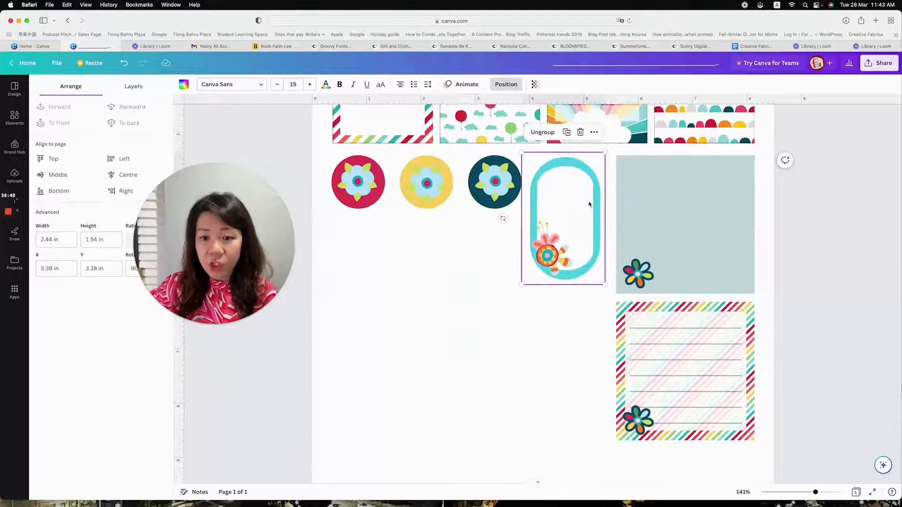
pyautogui.moveTo(524, 283); pyautogui.dragTo(522, 301)
pyautogui.moveTo(527, 294); pyautogui.dragTo(524, 284)
# Shift the upright tag so its gaps to the navy circle and the blue-grey card are equal
pyautogui.click(581, 218)
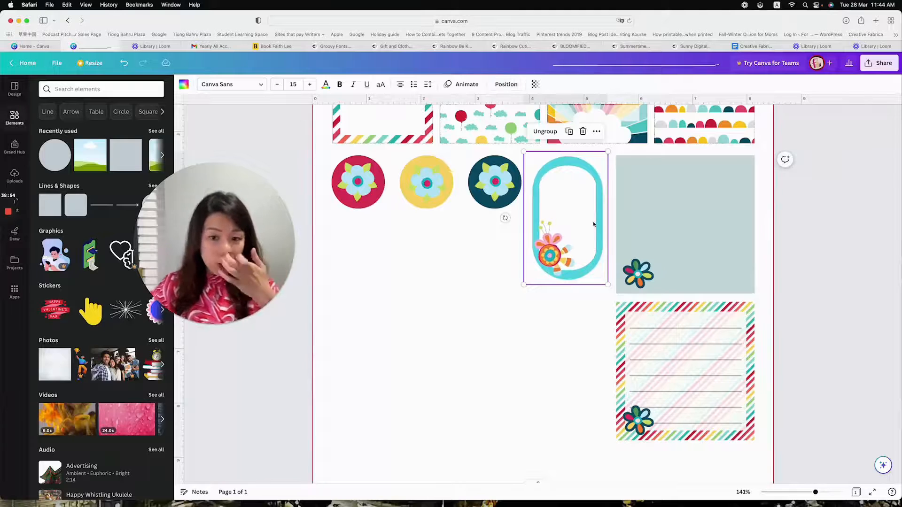
pyautogui.click(581, 316)
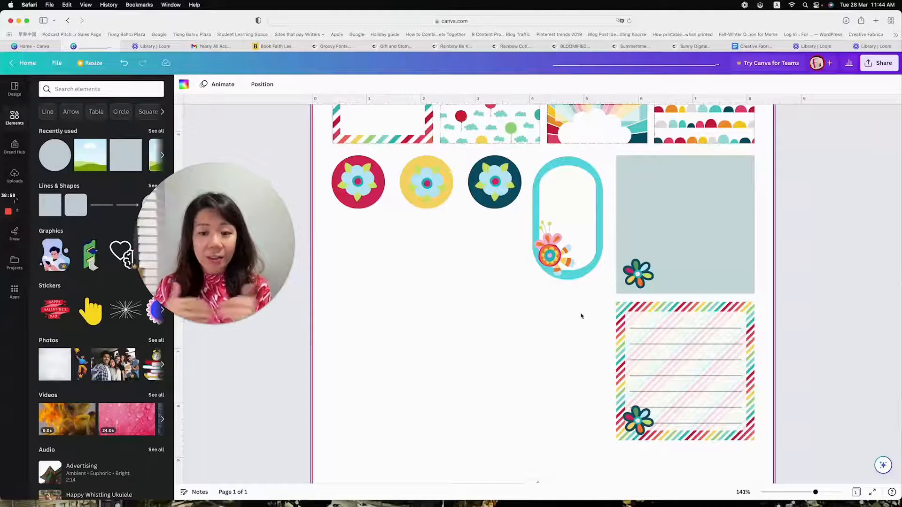
pyautogui.click(563, 227)
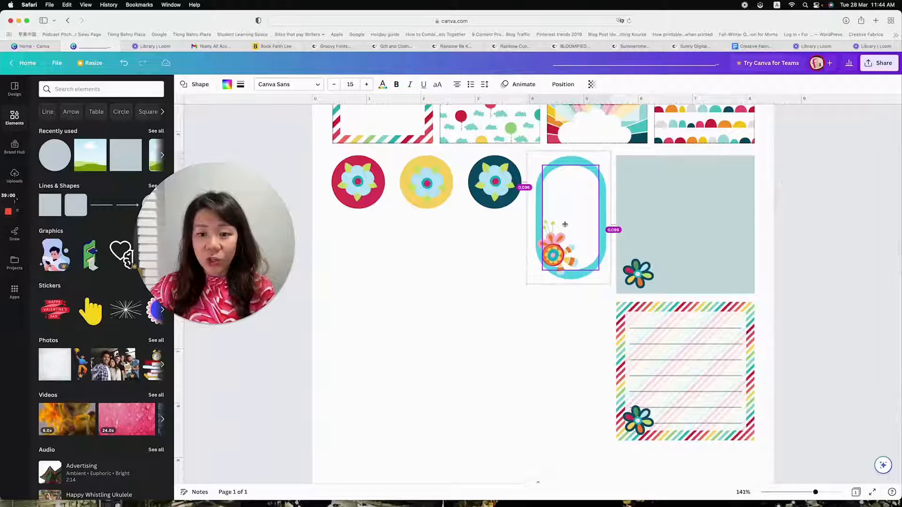
pyautogui.click(531, 306)
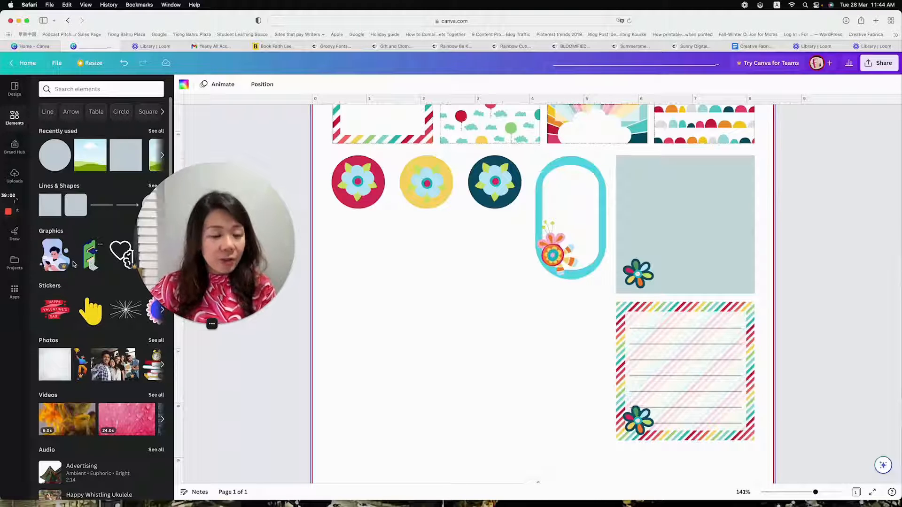
# Add the multicoloured "BE KIND, BE BRAVE" quote graphic from the uploads to the page
pyautogui.moveTo(207, 237); pyautogui.dragTo(261, 194)
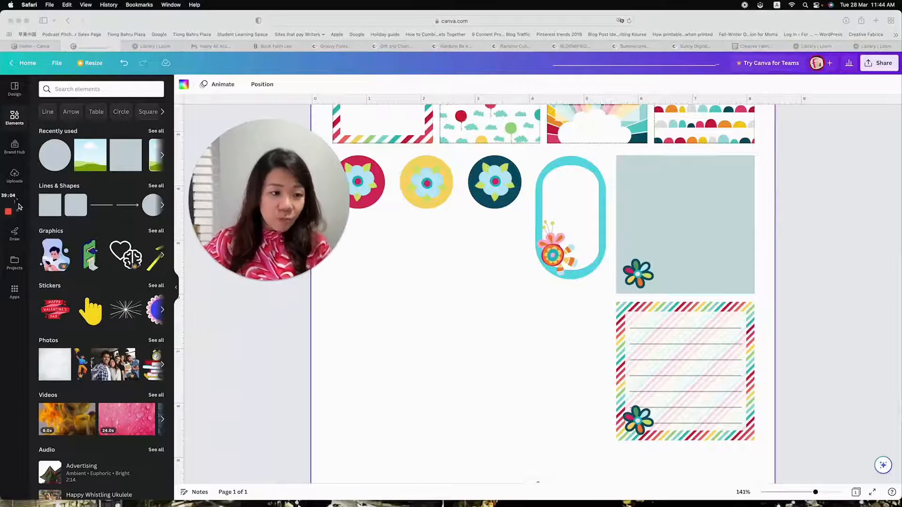
pyautogui.click(13, 176)
pyautogui.click(13, 176)
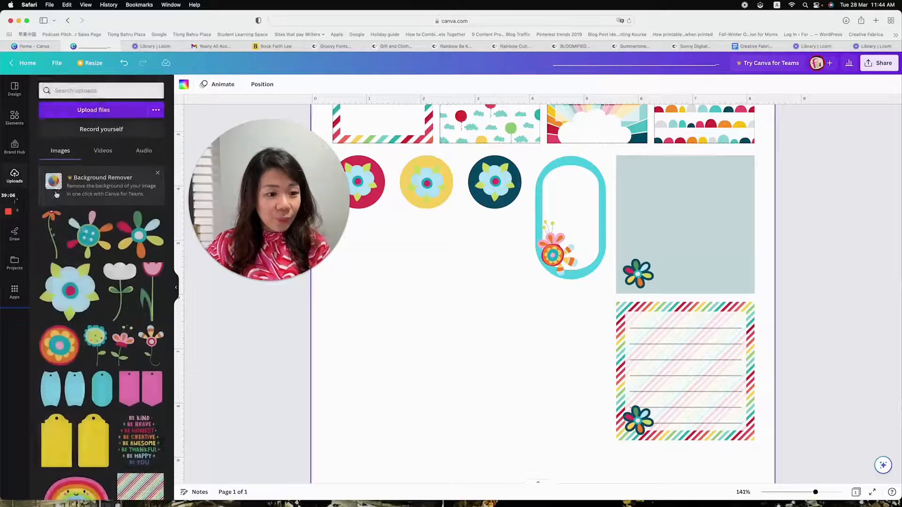
pyautogui.scroll(-2, 86, 263)
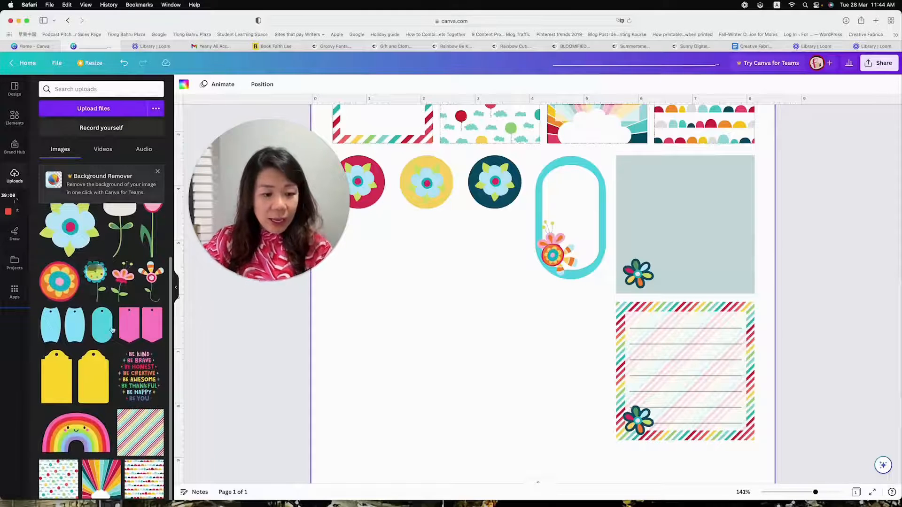
pyautogui.click(140, 376)
pyautogui.moveTo(525, 283); pyautogui.dragTo(496, 356)
pyautogui.moveTo(346, 150); pyautogui.dragTo(256, 155)
pyautogui.click(442, 228)
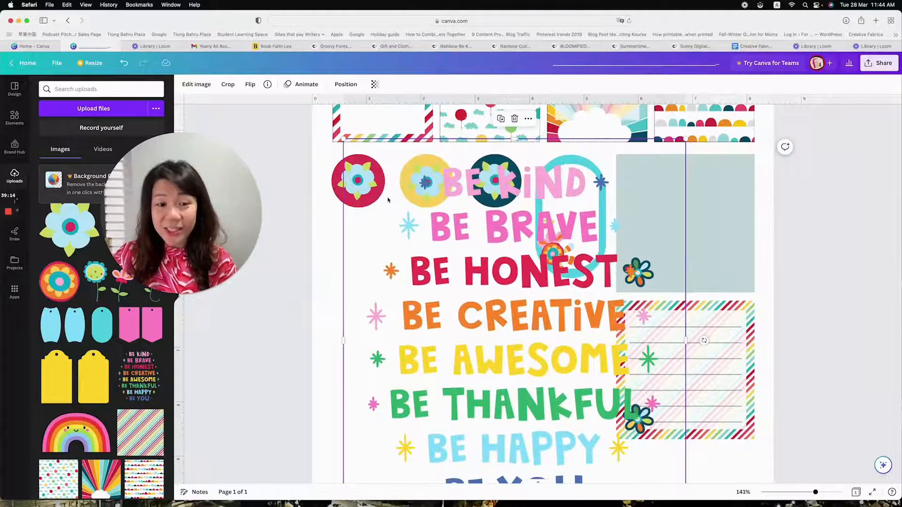
# Shrink the quote graphic and move it over the empty area below the flower circles
pyautogui.moveTo(343, 140); pyautogui.dragTo(430, 241)
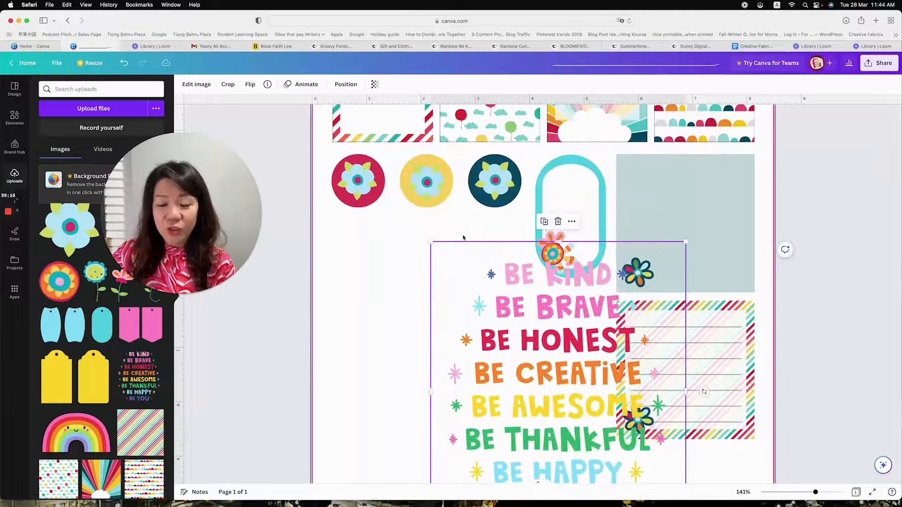
pyautogui.moveTo(586, 326); pyautogui.dragTo(476, 251)
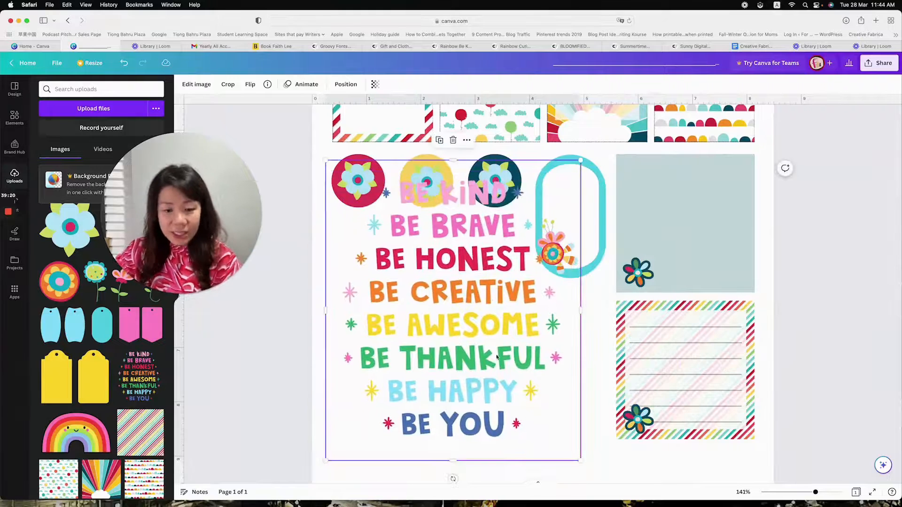
pyautogui.moveTo(463, 333); pyautogui.dragTo(463, 351)
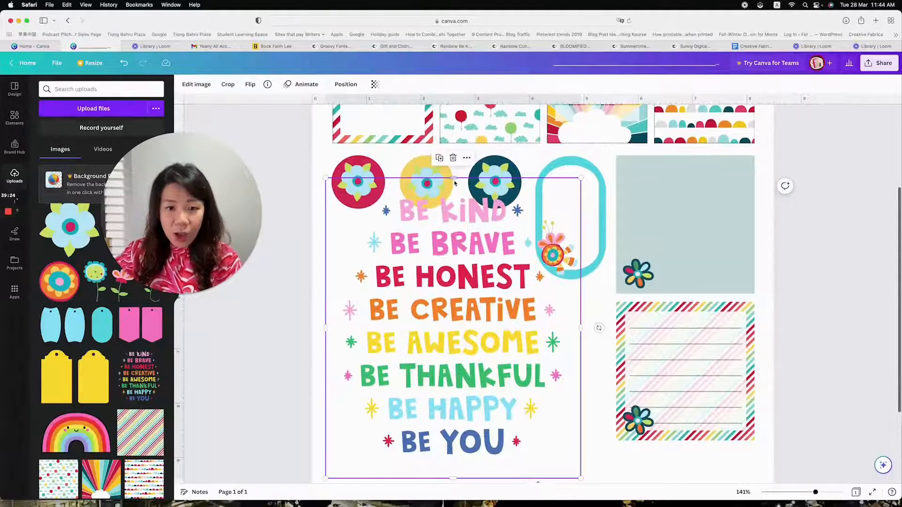
# Crop the quote graphic from above and below down to its "BE CREATIVE" line
pyautogui.moveTo(454, 179); pyautogui.dragTo(457, 289)
pyautogui.moveTo(465, 478); pyautogui.dragTo(468, 328)
pyautogui.click(562, 374)
# Shrink the "BE CREATIVE" graphic and place it just beneath the row of flower circles
pyautogui.click(508, 303)
pyautogui.moveTo(508, 303); pyautogui.dragTo(504, 278)
pyautogui.moveTo(313, 277); pyautogui.dragTo(333, 272)
pyautogui.moveTo(442, 269); pyautogui.dragTo(449, 246)
pyautogui.click(345, 287)
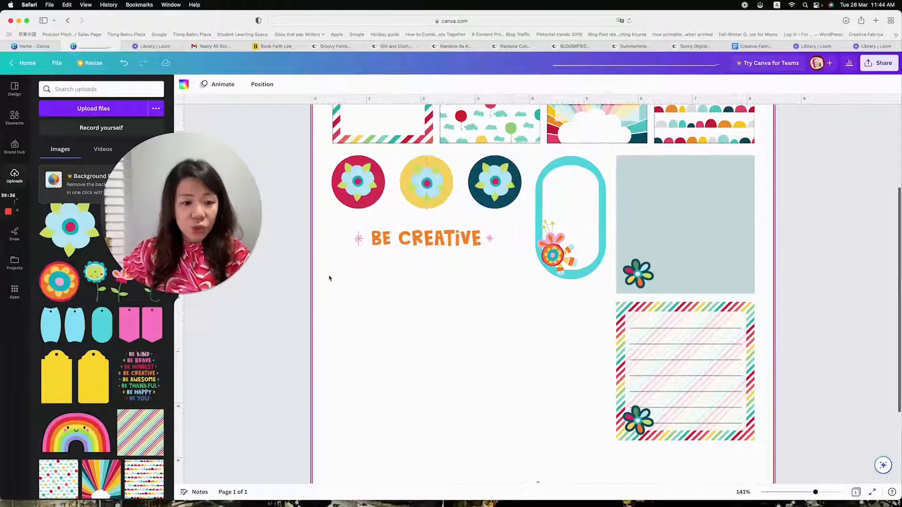
pyautogui.scroll(2, 137, 346)
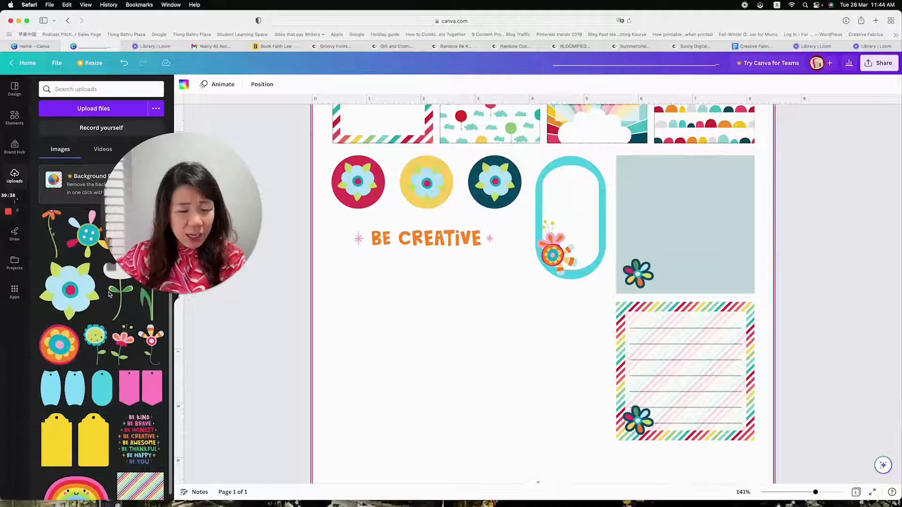
pyautogui.click(15, 117)
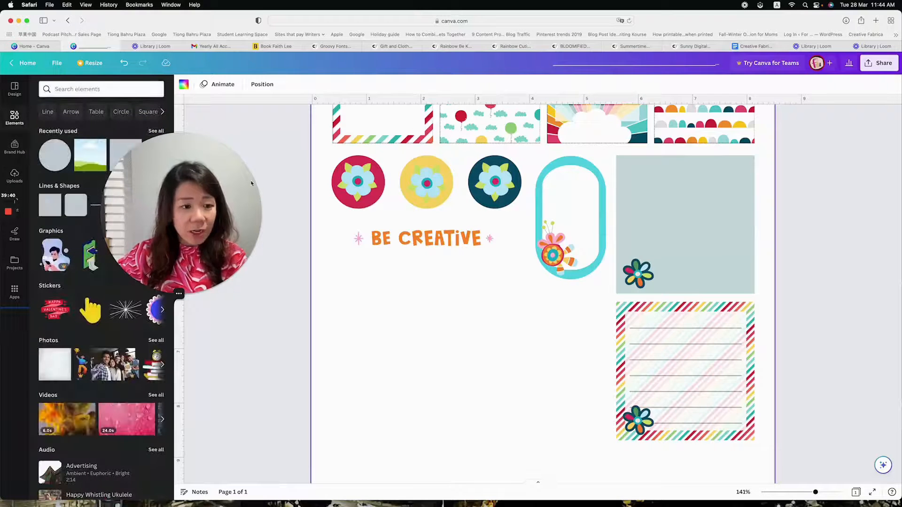
pyautogui.click(454, 245)
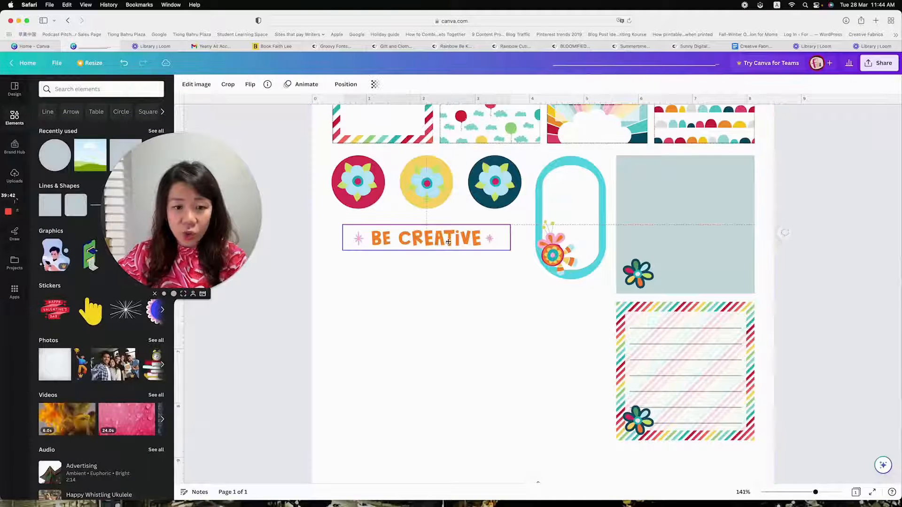
pyautogui.click(452, 284)
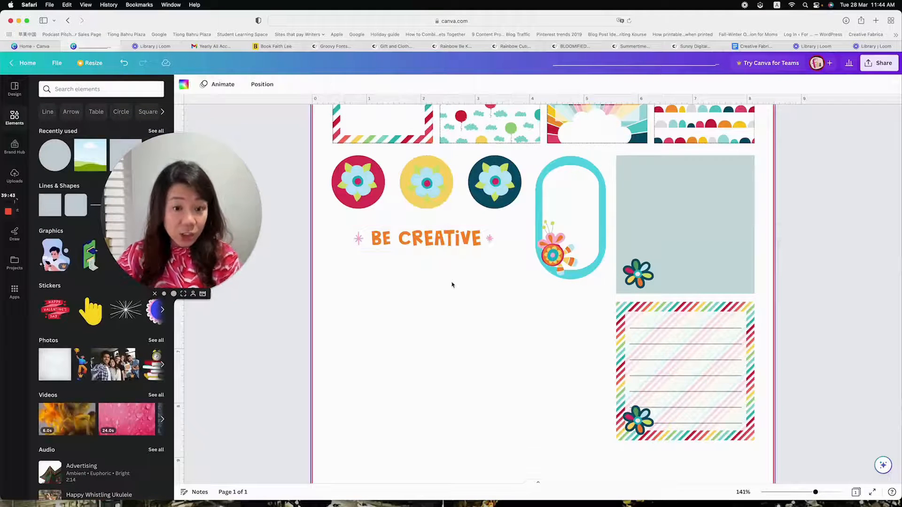
# Apply the Glow shadow effect to the "BE CREATIVE" graphic and open its settings
pyautogui.click(447, 249)
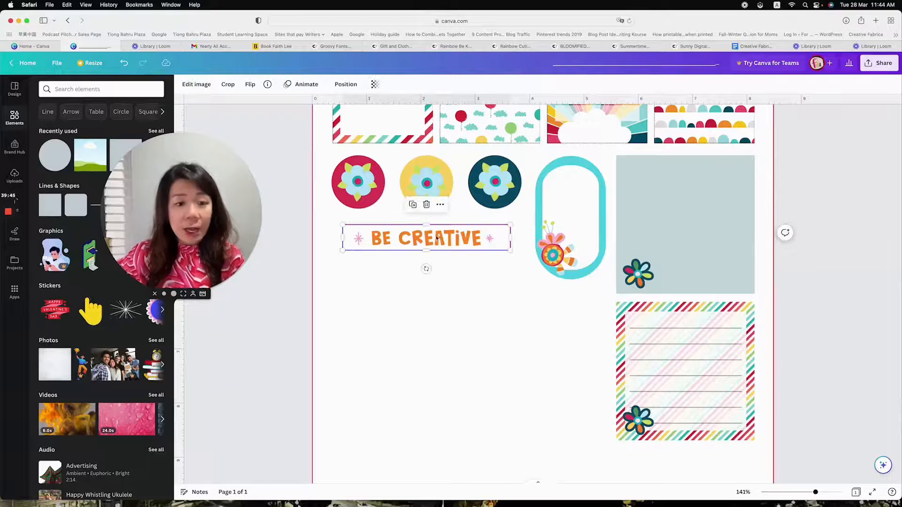
pyautogui.click(195, 85)
pyautogui.moveTo(188, 197); pyautogui.dragTo(223, 301)
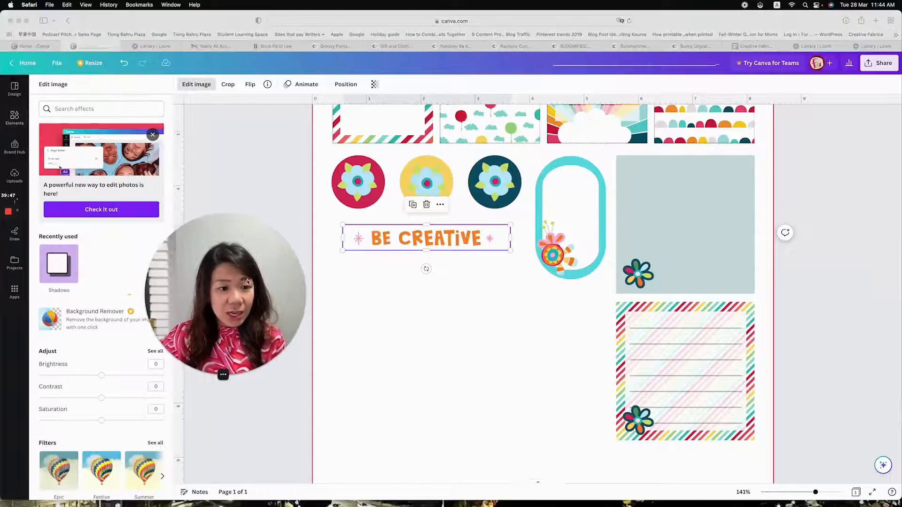
pyautogui.click(61, 266)
pyautogui.click(61, 266)
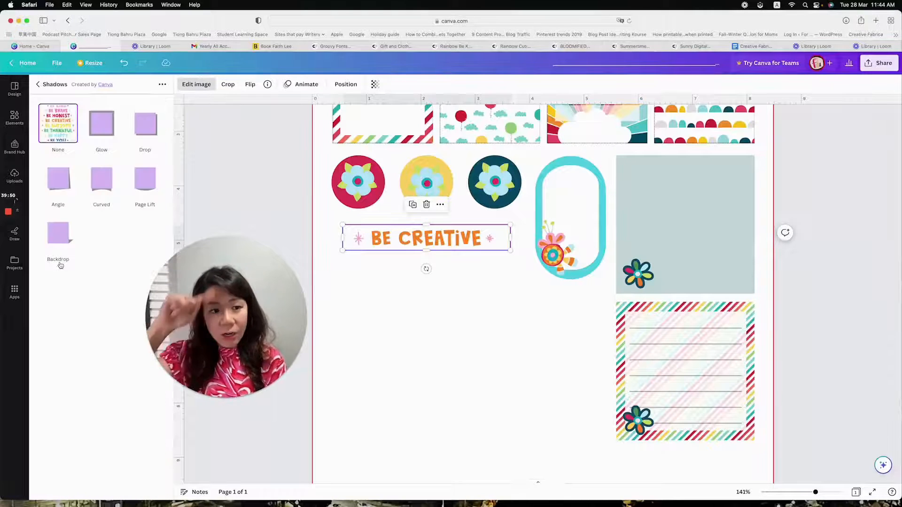
pyautogui.click(103, 128)
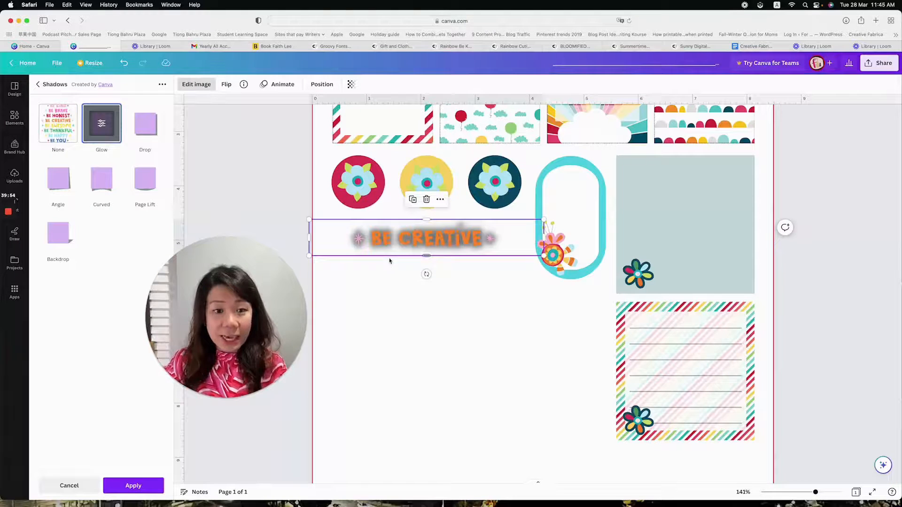
pyautogui.click(102, 124)
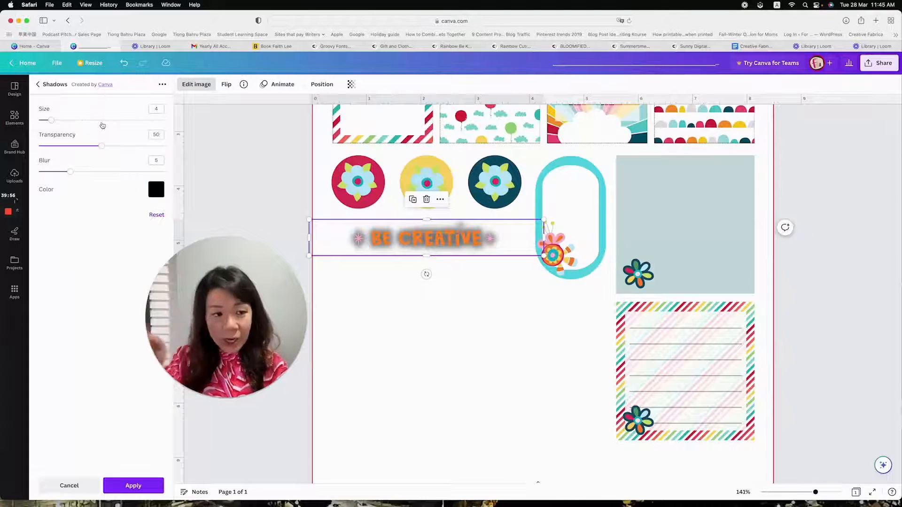
# Set the glow's blur to 0, its colour to black and its transparency to 100
pyautogui.moveTo(2, 171); pyautogui.dragTo(0, 172)
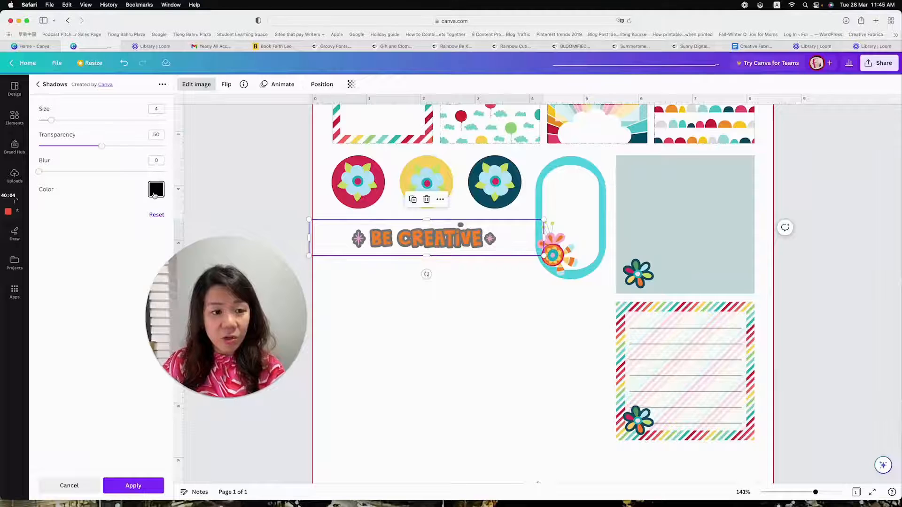
pyautogui.click(155, 190)
pyautogui.moveTo(213, 296); pyautogui.dragTo(84, 376)
pyautogui.scroll(-3, 193, 254)
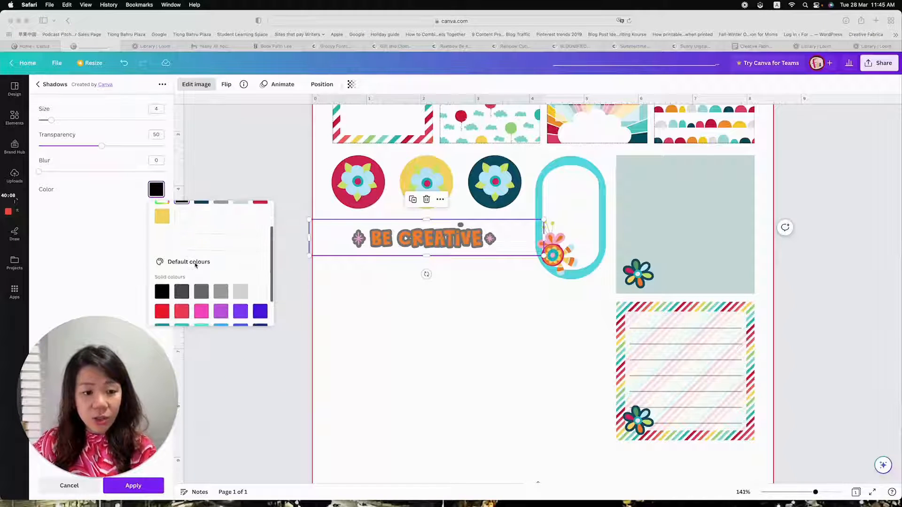
pyautogui.scroll(-1, 188, 240)
pyautogui.click(162, 253)
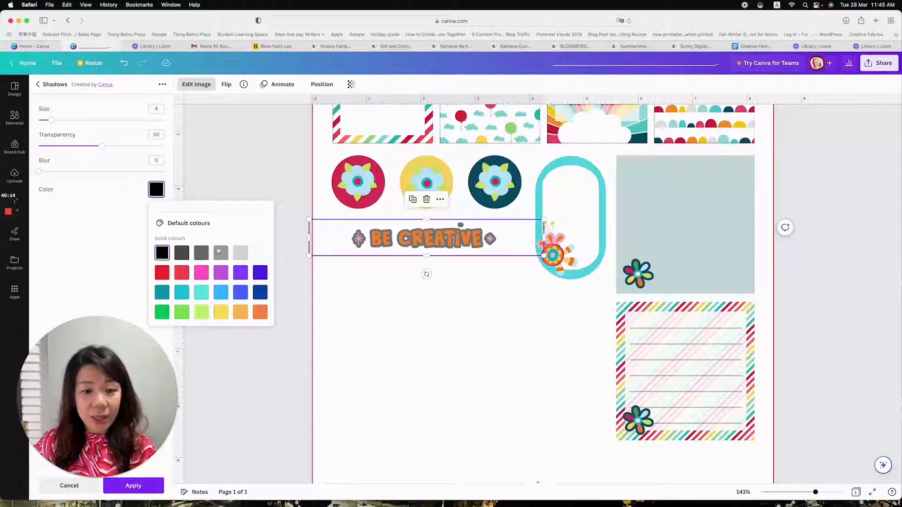
pyautogui.scroll(2, 218, 250)
pyautogui.moveTo(102, 146); pyautogui.dragTo(174, 152)
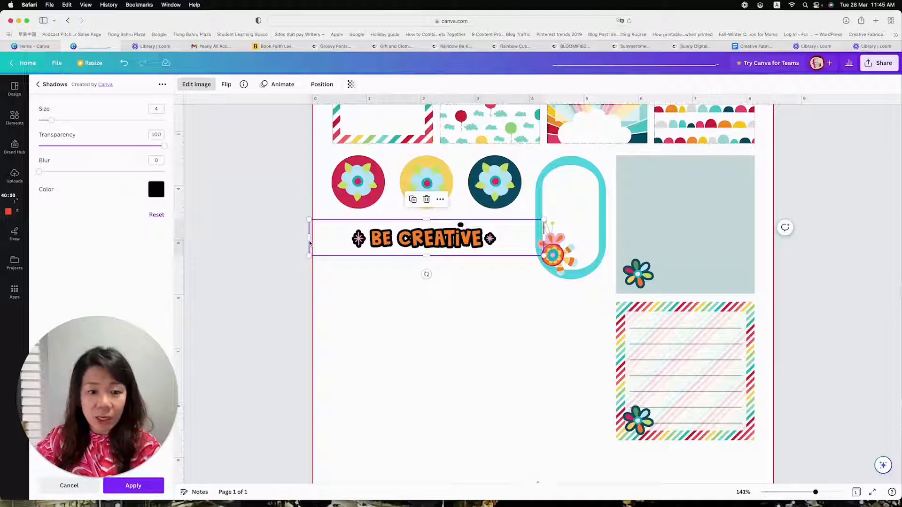
# Try to trim the empty margin before the first star of the outlined graphic, and undo the change
pyautogui.moveTo(310, 243); pyautogui.dragTo(343, 242)
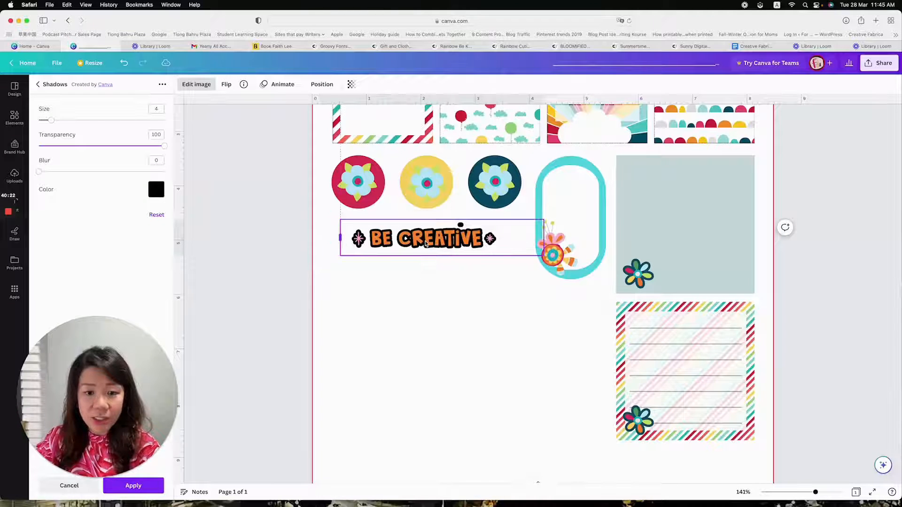
pyautogui.click(458, 289)
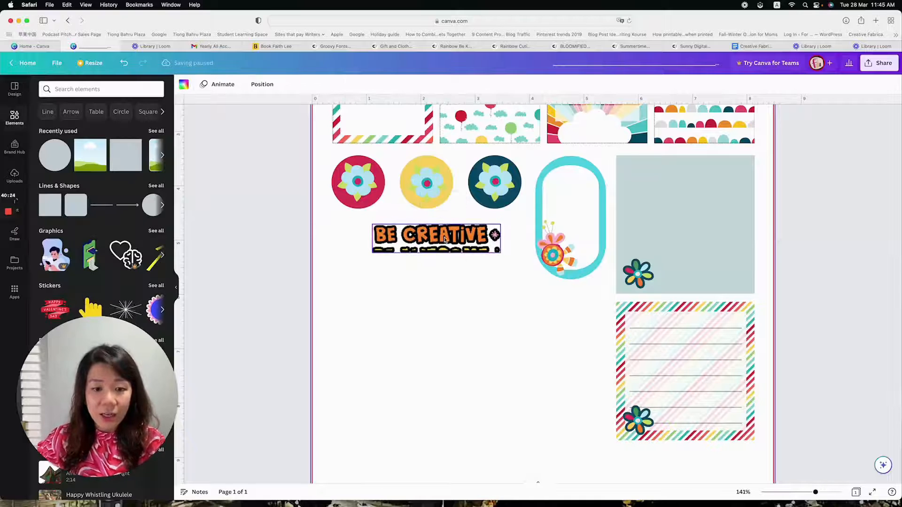
pyautogui.click(125, 63)
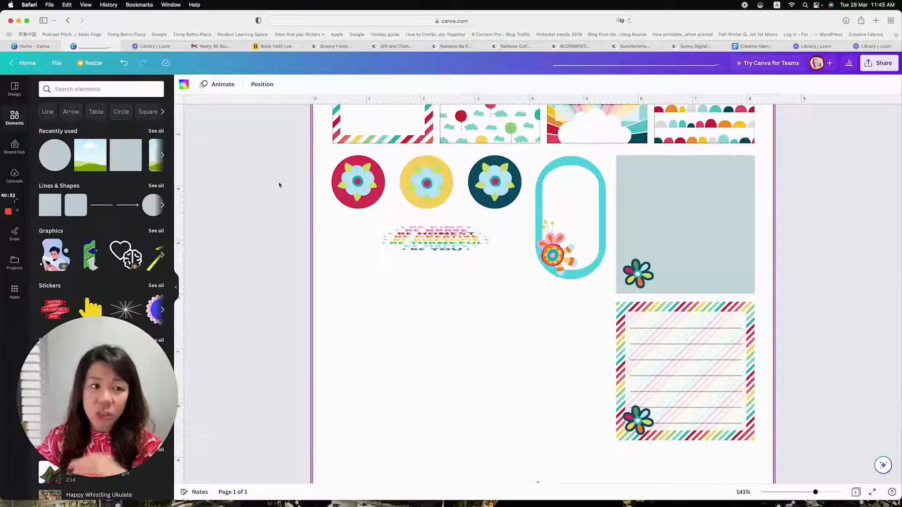
# Replace the distorted quote graphic with a fresh copy of the multicoloured quote graphic from the uploads
pyautogui.click(433, 247)
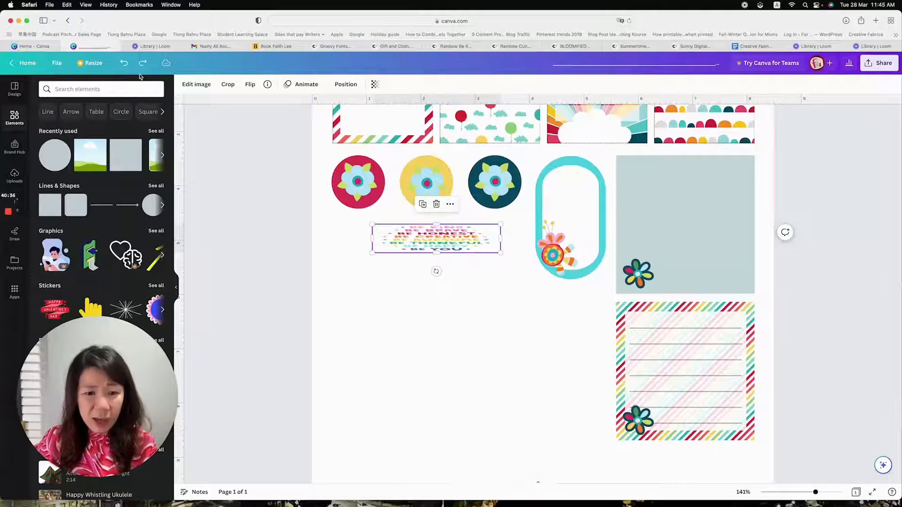
pyautogui.press('Delete')
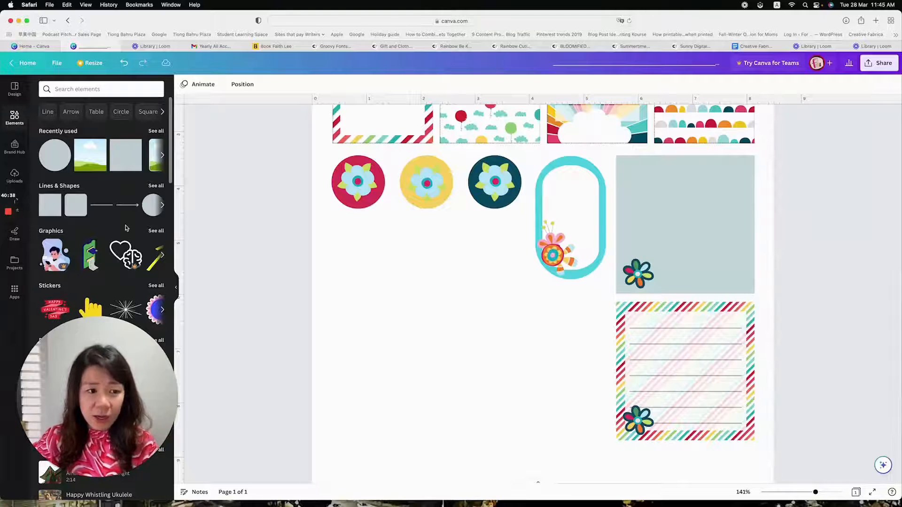
pyautogui.click(15, 176)
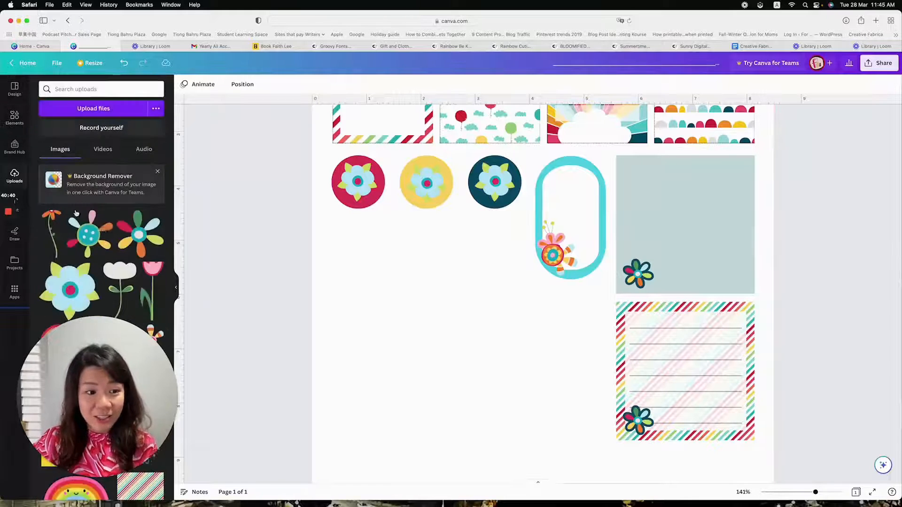
pyautogui.click(116, 381)
pyautogui.moveTo(116, 381); pyautogui.dragTo(252, 149)
pyautogui.click(225, 334)
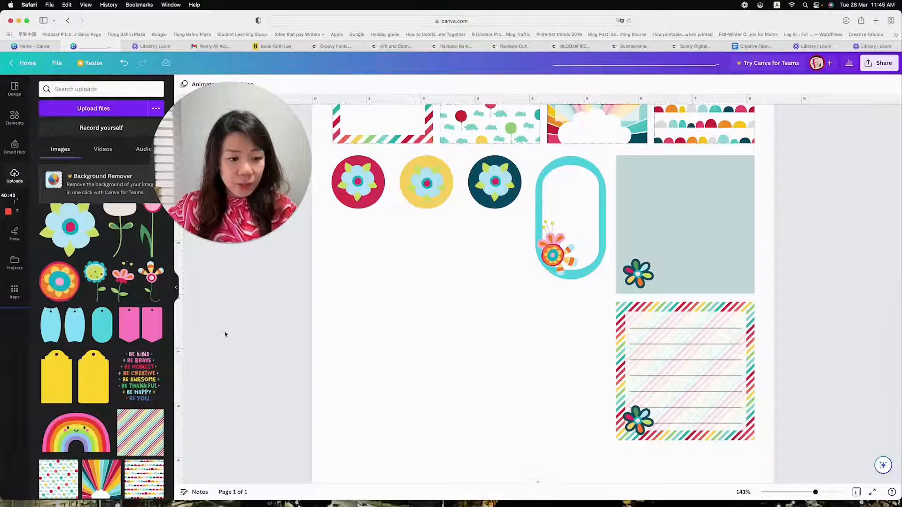
pyautogui.click(150, 369)
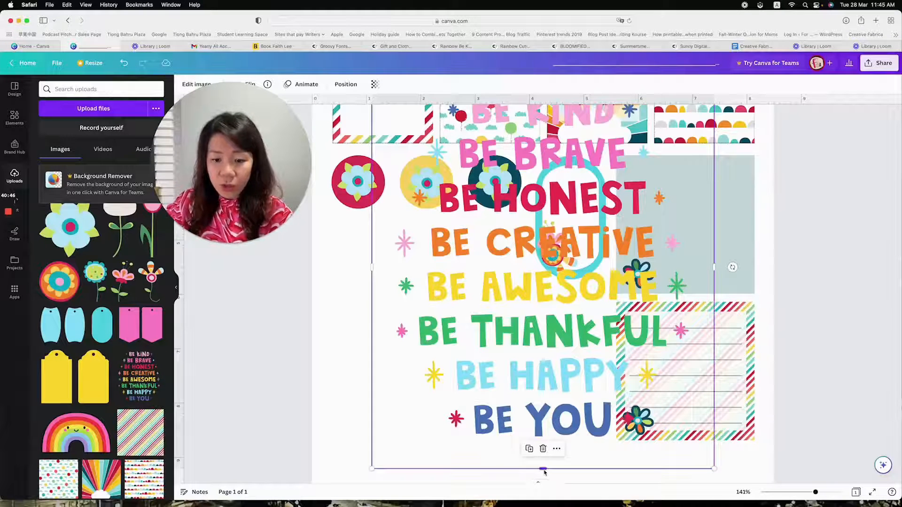
# Crop the new quote graphic from below and above down to its "BE CREATIVE" line
pyautogui.moveTo(542, 468); pyautogui.dragTo(544, 267)
pyautogui.moveTo(543, 235); pyautogui.dragTo(496, 378)
pyautogui.moveTo(497, 211); pyautogui.dragTo(499, 361)
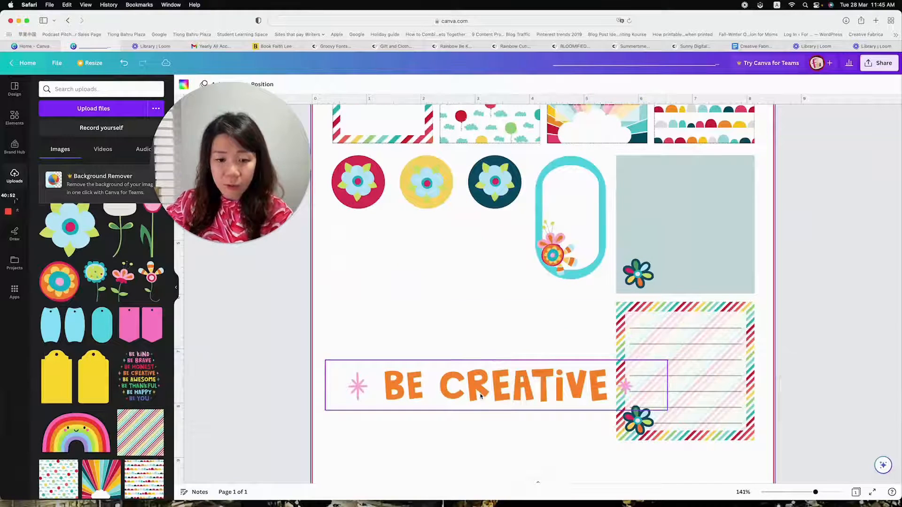
# Shrink the "BE CREATIVE" graphic to about 4 inches wide and place it beneath the row of flower circles
pyautogui.moveTo(480, 396); pyautogui.dragTo(480, 331)
pyautogui.moveTo(328, 344); pyautogui.dragTo(454, 333)
pyautogui.moveTo(569, 308); pyautogui.dragTo(440, 232)
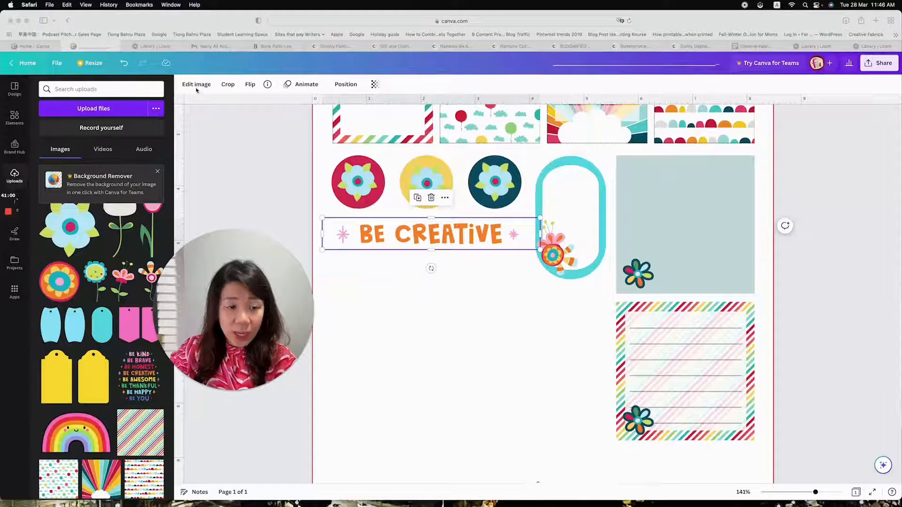
# Add the Glow shadow effect to the resized "BE CREATIVE" graphic and open the effect's settings
pyautogui.click(196, 88)
pyautogui.click(196, 85)
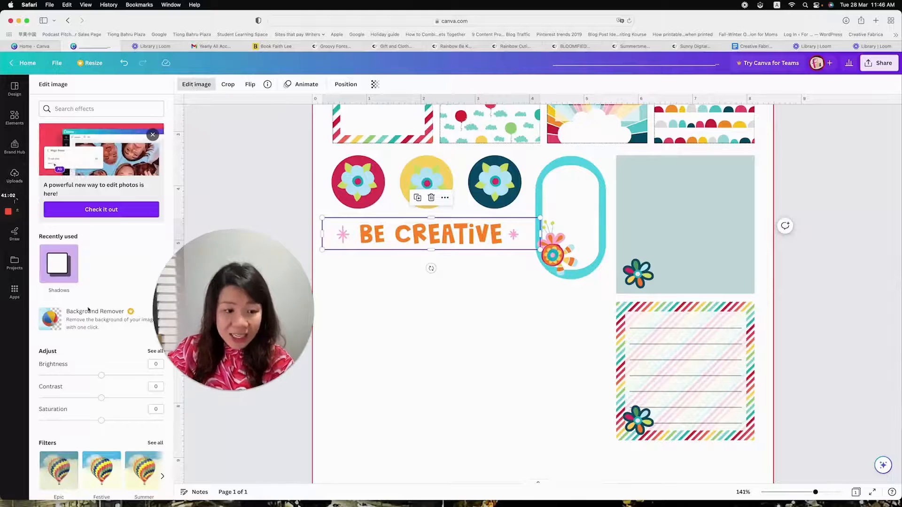
pyautogui.click(68, 271)
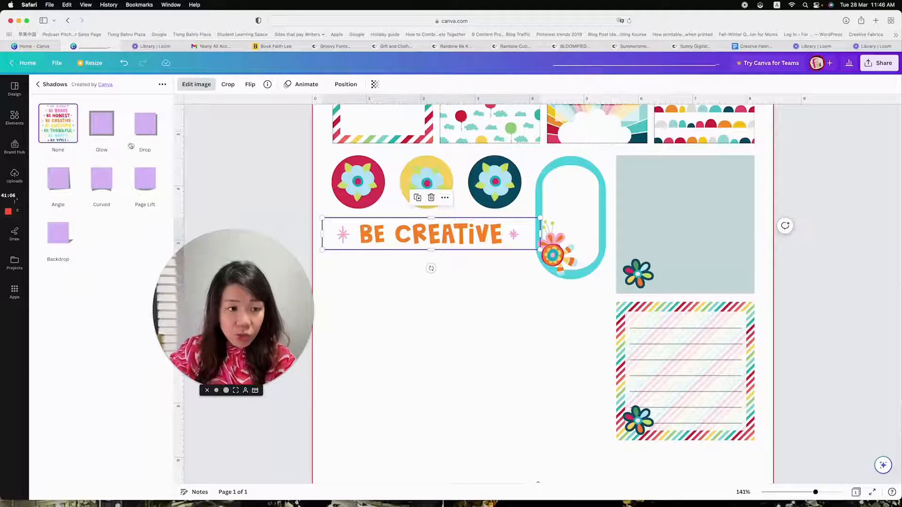
pyautogui.click(102, 131)
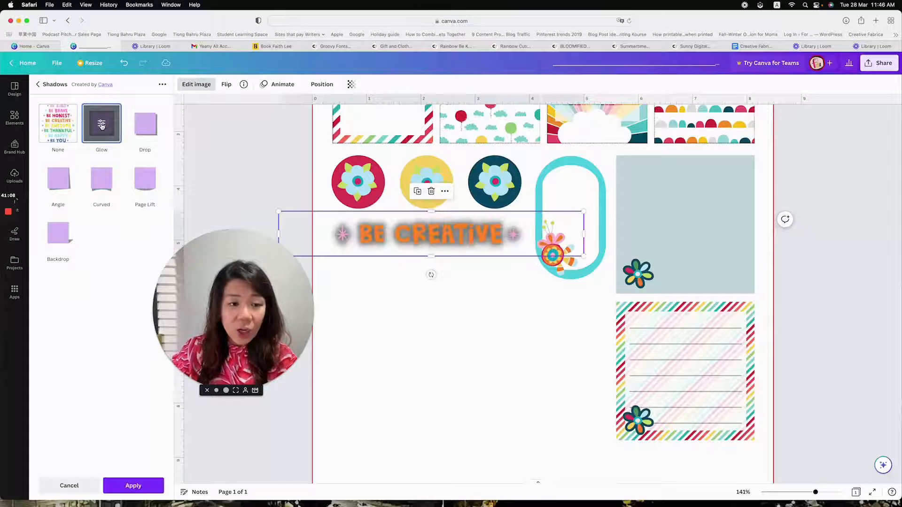
pyautogui.click(101, 125)
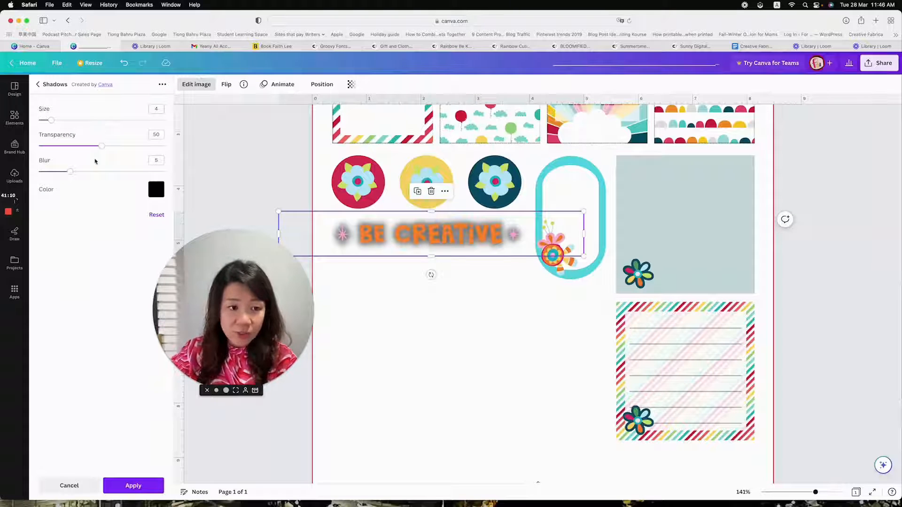
# Give the lettering a solid black outline by setting the glow's transparency to 100 and blur to 0, and apply it
pyautogui.moveTo(174, 151); pyautogui.dragTo(181, 150)
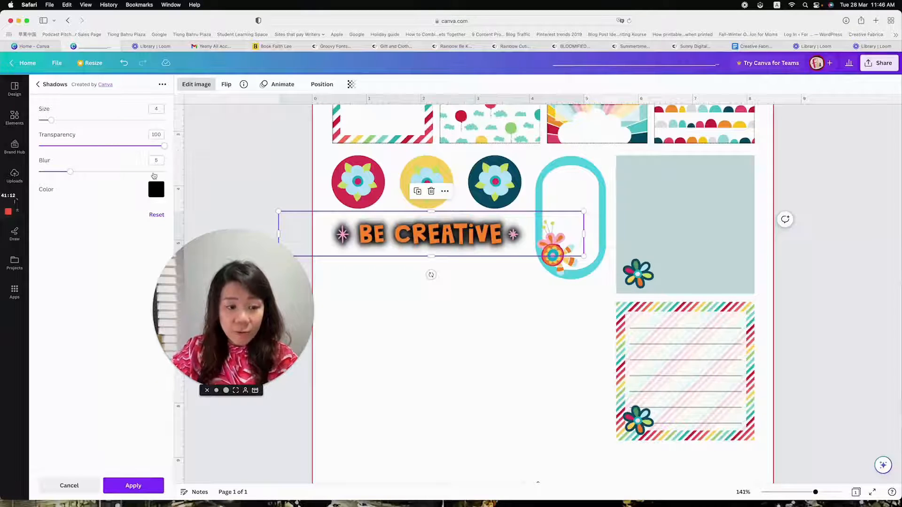
pyautogui.moveTo(59, 175); pyautogui.dragTo(26, 175)
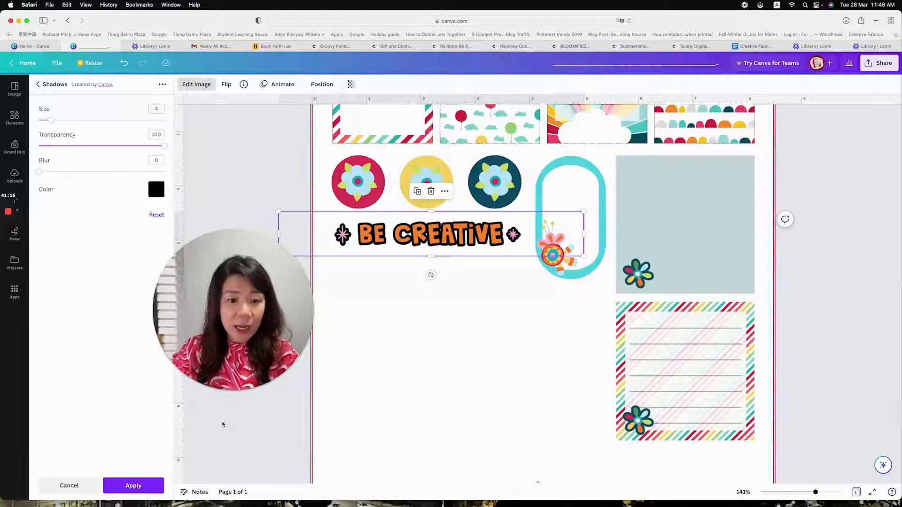
pyautogui.click(134, 486)
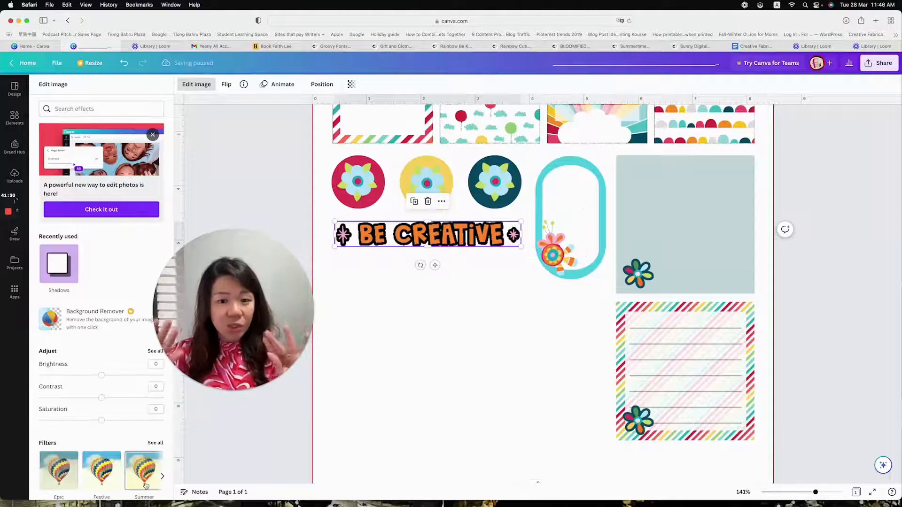
pyautogui.click(145, 485)
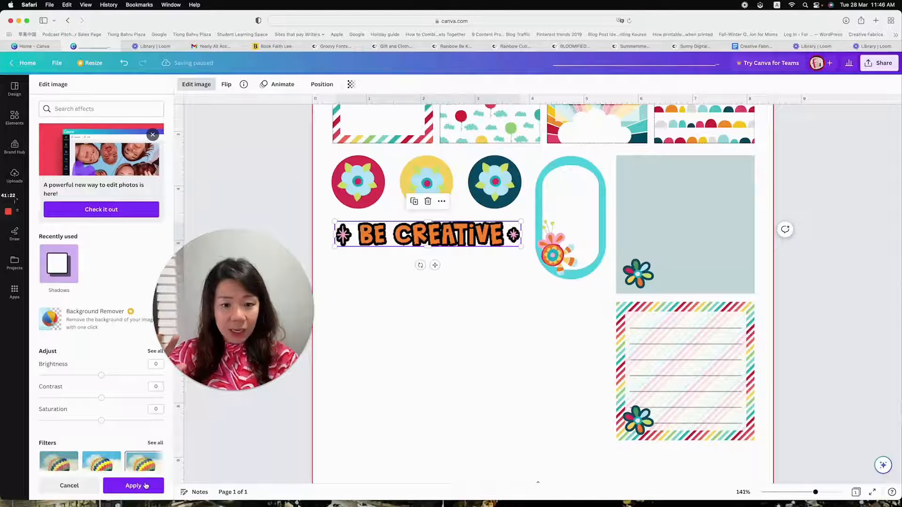
pyautogui.click(489, 329)
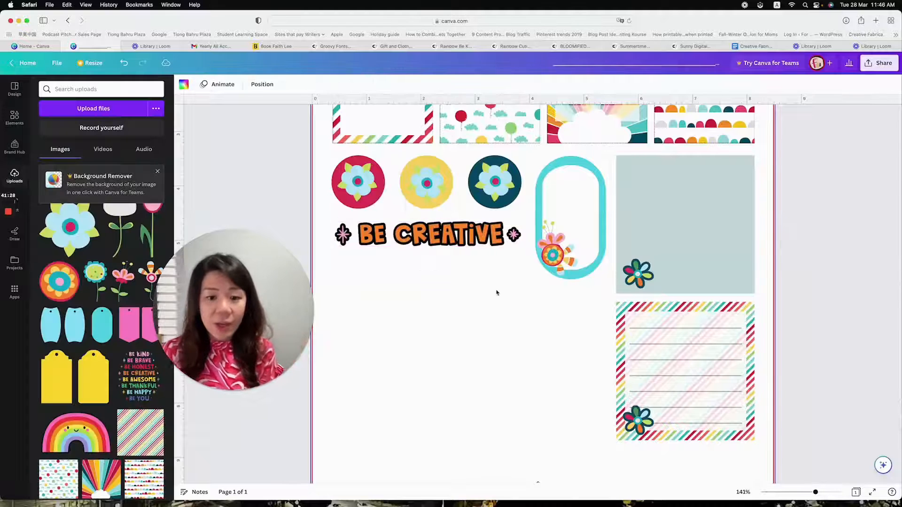
# Nudge the outlined "BE CREATIVE" graphic slightly lower beneath the flower circles
pyautogui.scroll(-1, 495, 294)
pyautogui.moveTo(485, 236); pyautogui.dragTo(484, 236)
pyautogui.click(533, 317)
pyautogui.scroll(2, 553, 340)
pyautogui.scroll(-2, 553, 338)
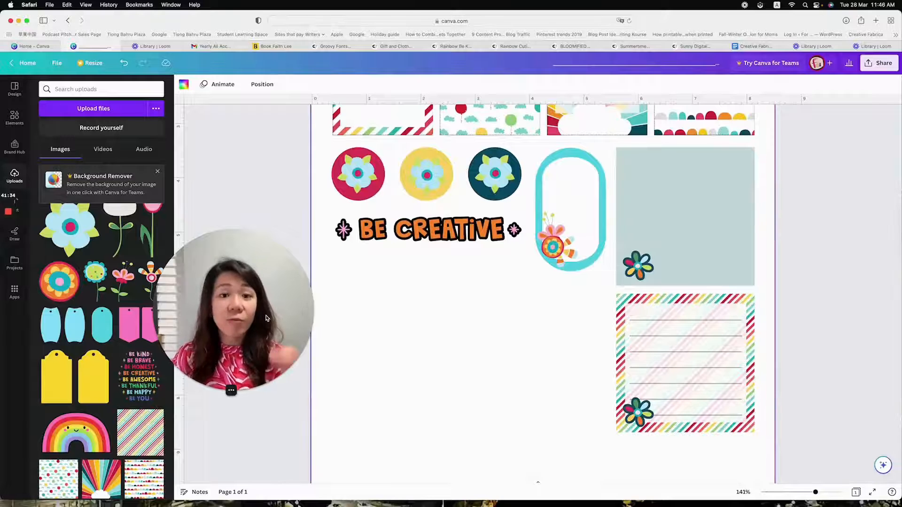
pyautogui.moveTo(262, 317); pyautogui.dragTo(231, 305)
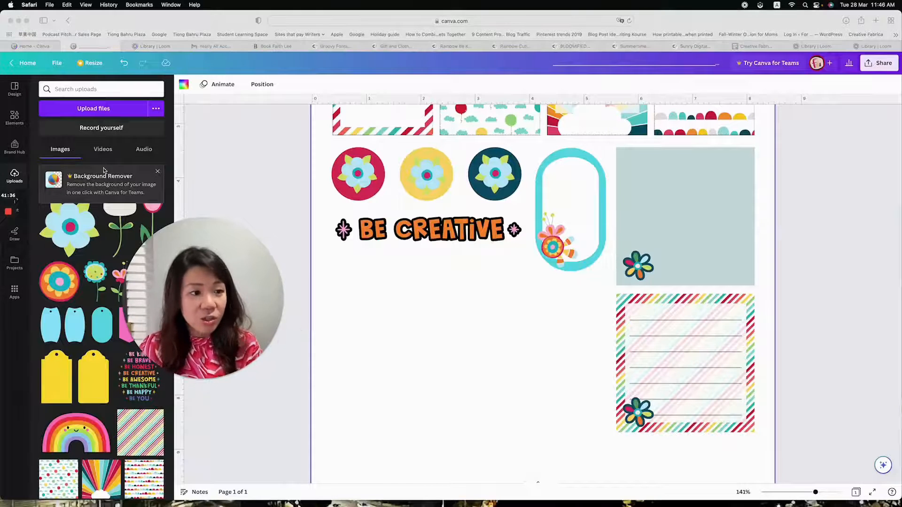
pyautogui.scroll(-1, 423, 311)
pyautogui.click(422, 313)
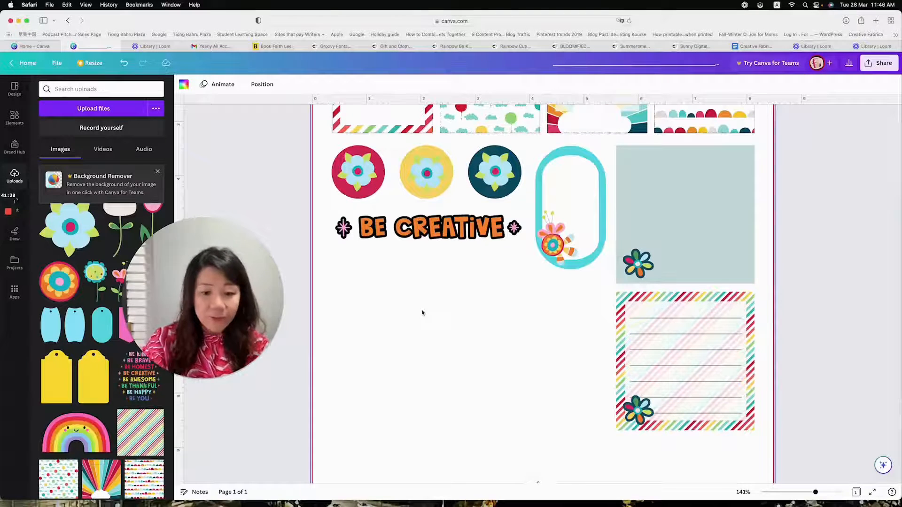
# Add a text box reading "Monday" beneath the "BE CREATIVE" graphic and enlarge it to font size 24.2
pyautogui.press('t')
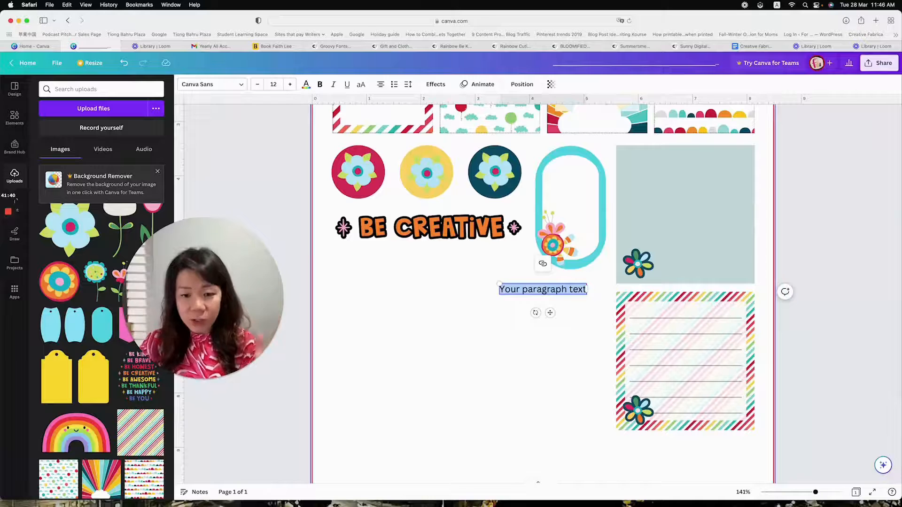
pyautogui.moveTo(499, 284); pyautogui.dragTo(410, 273)
pyautogui.write('Monday')
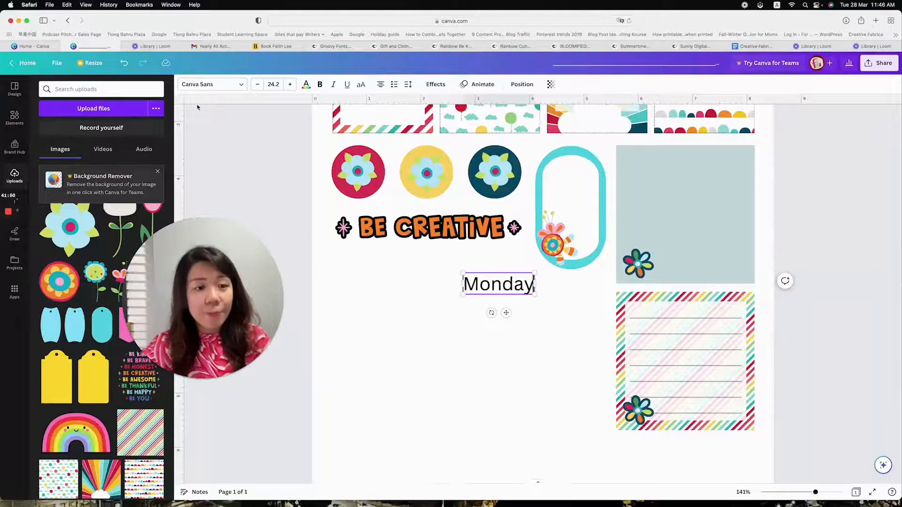
# Search the fonts for "cute", set "Monday" in Chewy and apply the font change across the whole design
pyautogui.click(211, 85)
pyautogui.moveTo(210, 258); pyautogui.dragTo(258, 204)
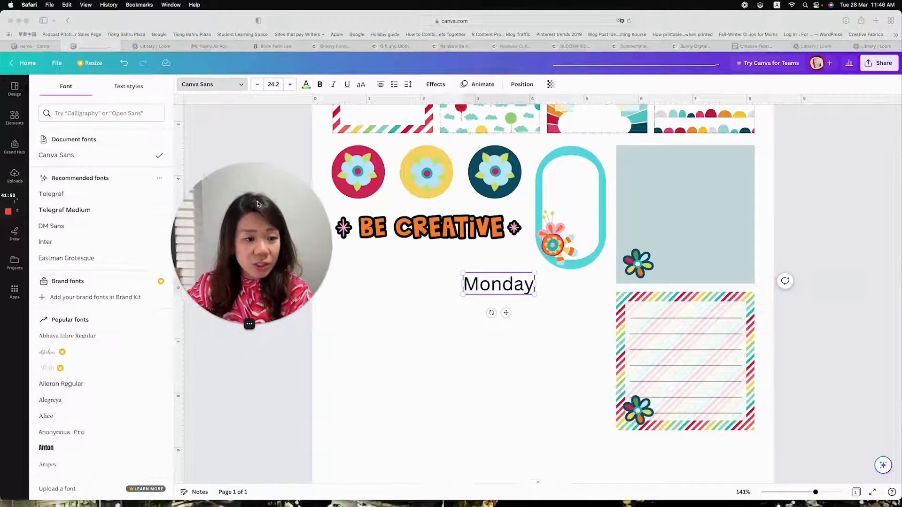
pyautogui.click(98, 114)
pyautogui.write('cute')
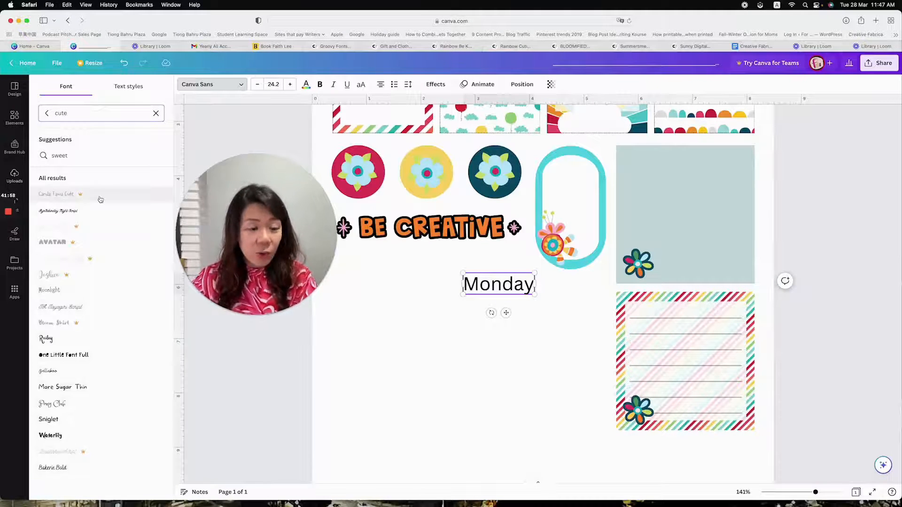
pyautogui.scroll(-3, 92, 211)
pyautogui.scroll(-5, 92, 211)
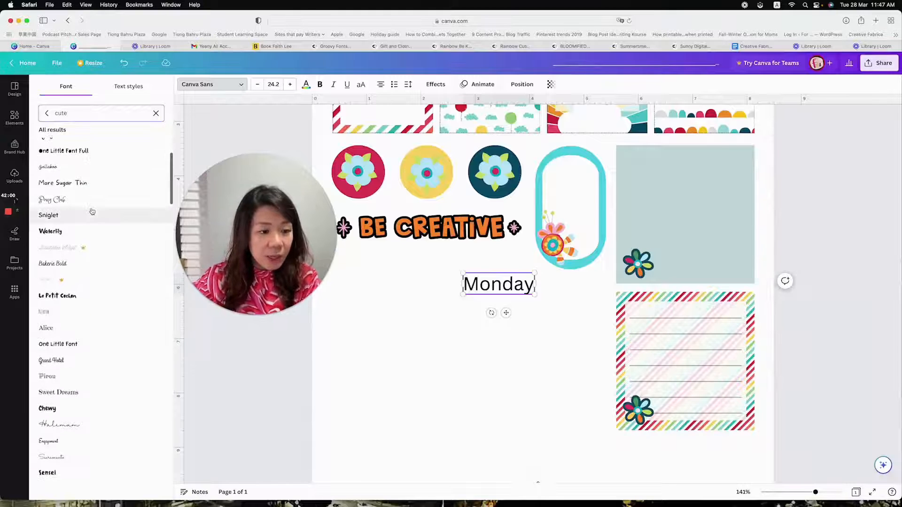
pyautogui.click(56, 304)
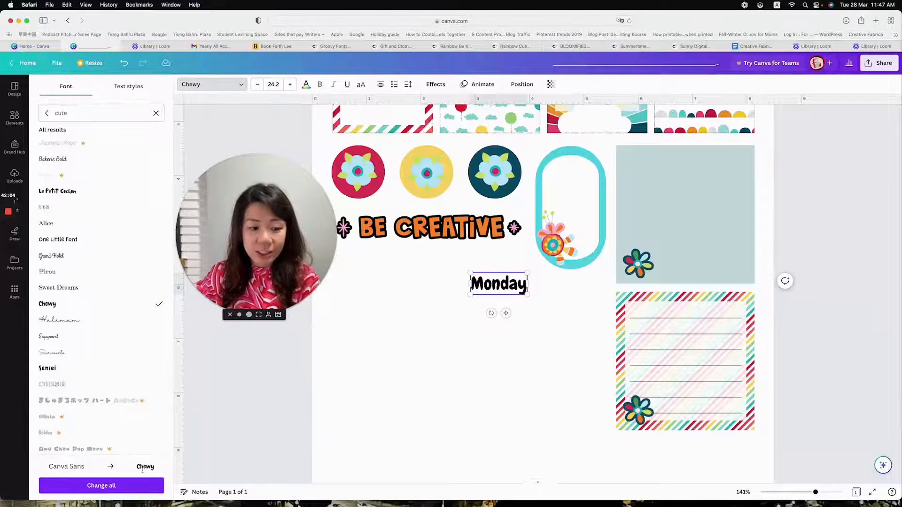
pyautogui.click(101, 486)
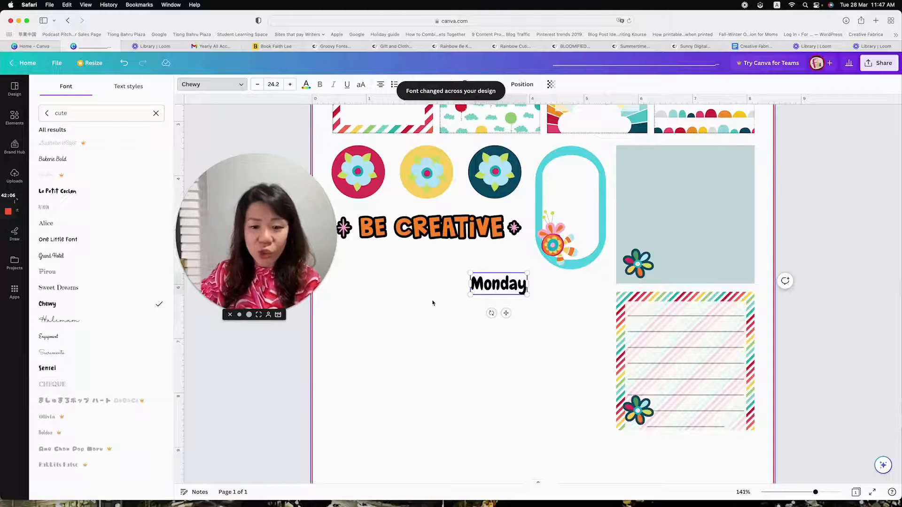
# Enlarge the "Monday" text to font size 54.3 and place it beneath the "BE CREATIVE" graphic
pyautogui.moveTo(470, 273); pyautogui.dragTo(393, 243)
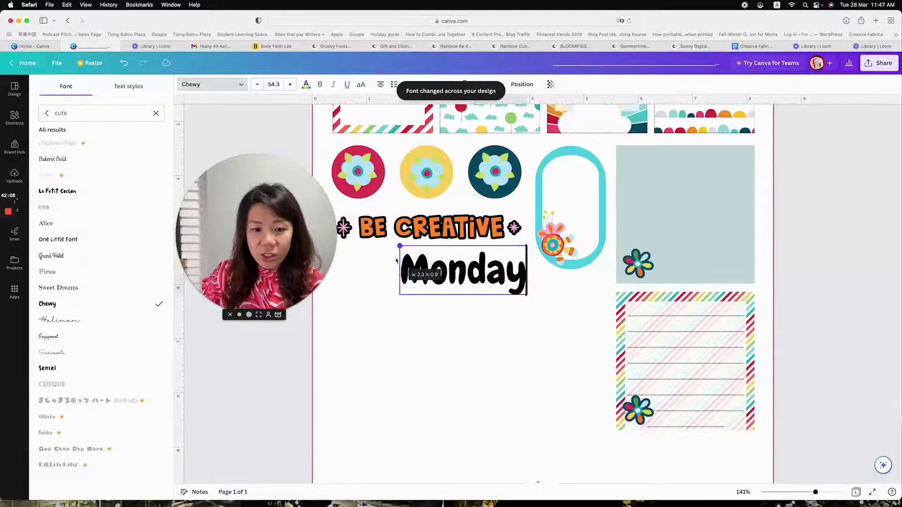
pyautogui.press('Delete')
pyautogui.press('super+z')
pyautogui.press('super+z')
pyautogui.press('super+z')
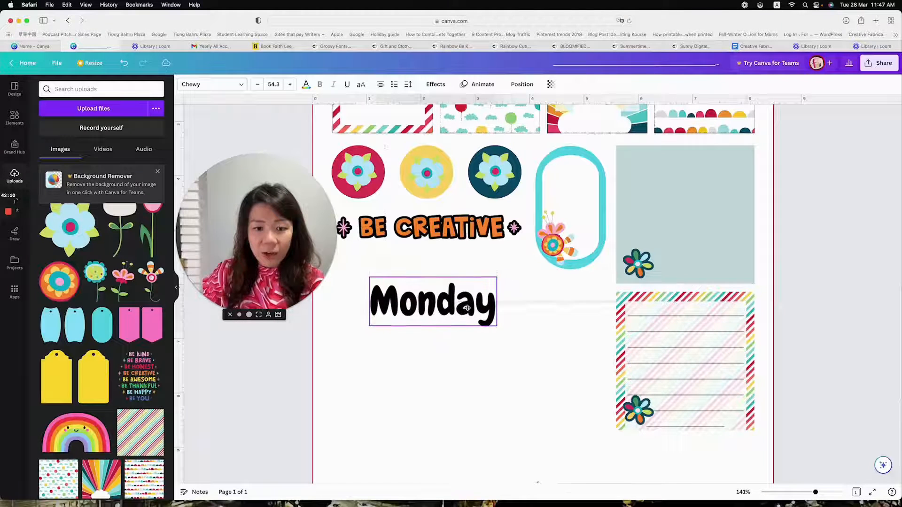
# Colour the "Monday" text crimson from the photo colours and give it the Outline effect in black
pyautogui.click(306, 84)
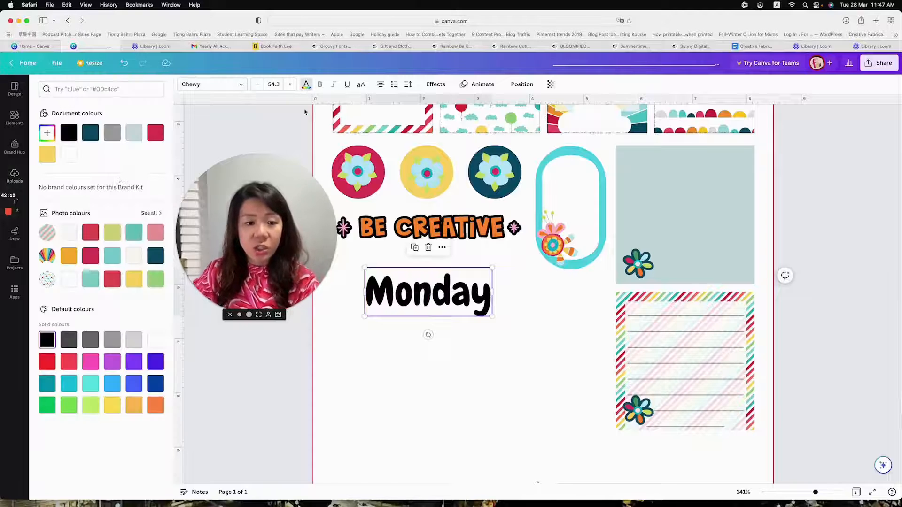
pyautogui.click(94, 257)
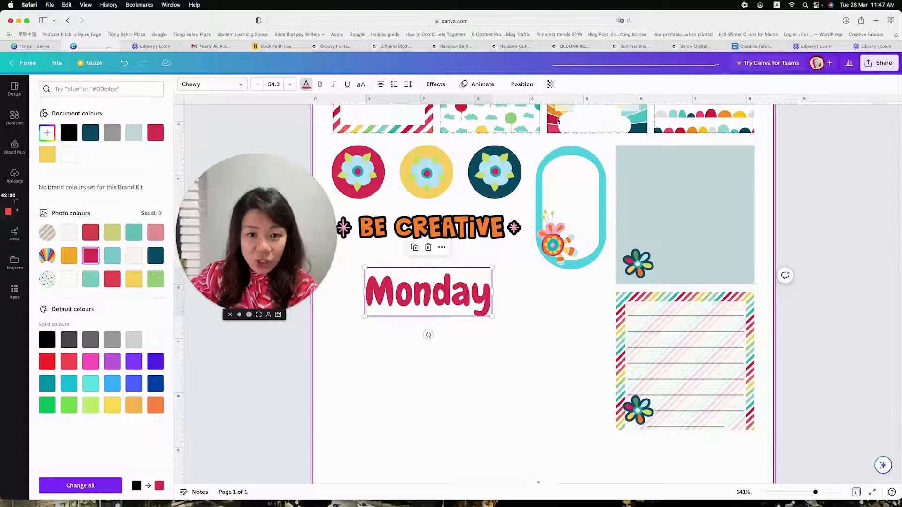
pyautogui.click(436, 85)
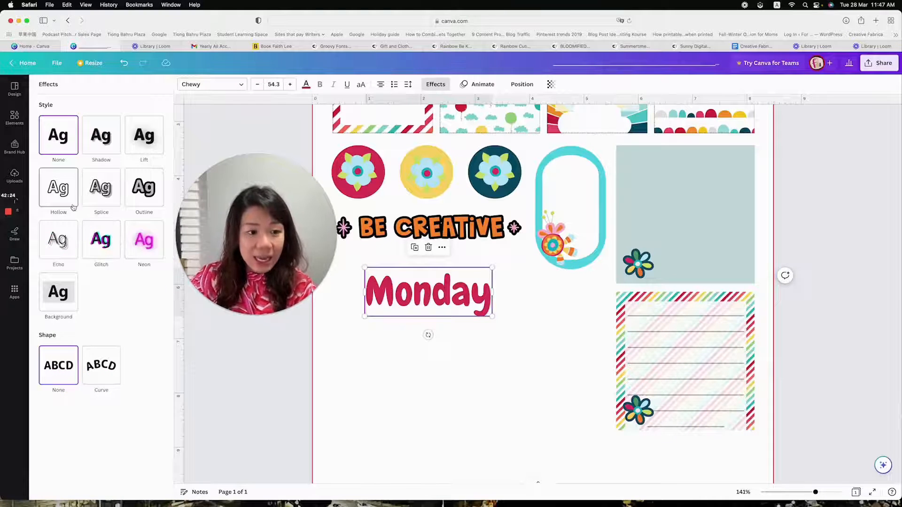
pyautogui.click(158, 193)
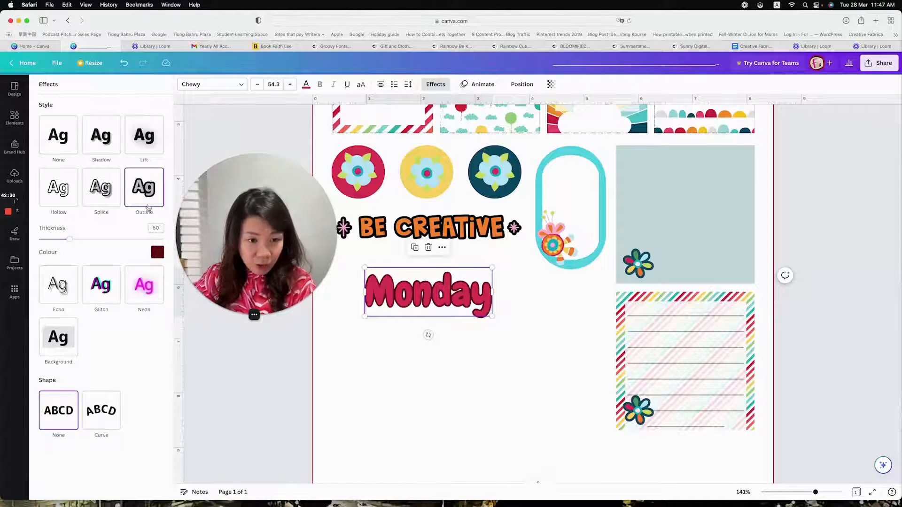
pyautogui.click(157, 253)
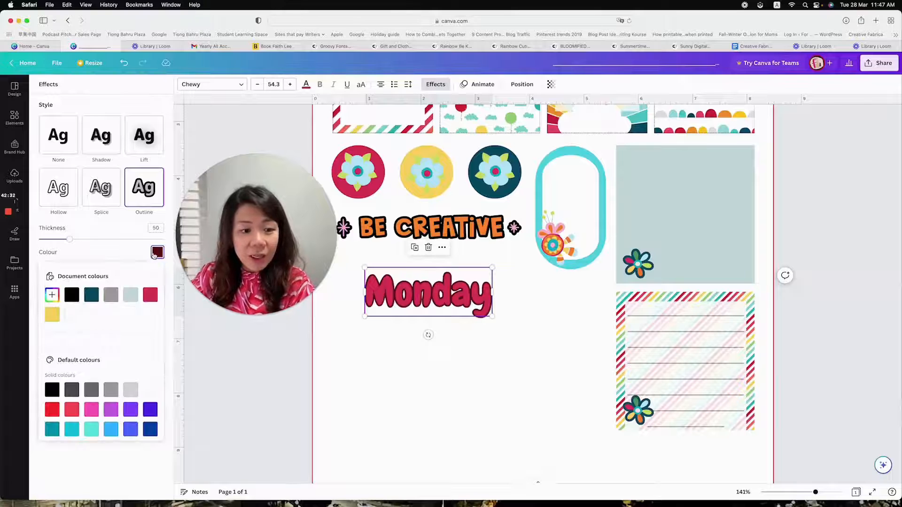
pyautogui.click(78, 297)
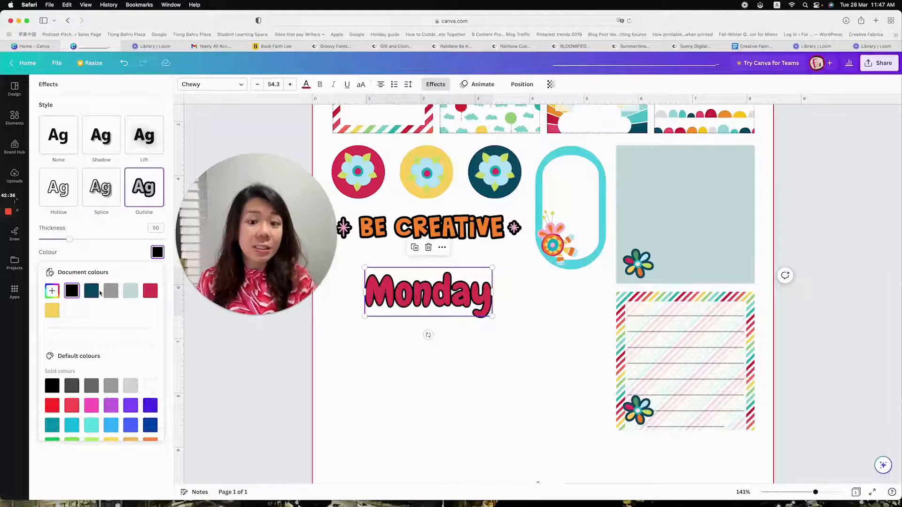
pyautogui.click(417, 393)
pyautogui.click(422, 388)
pyautogui.scroll(-2, 430, 383)
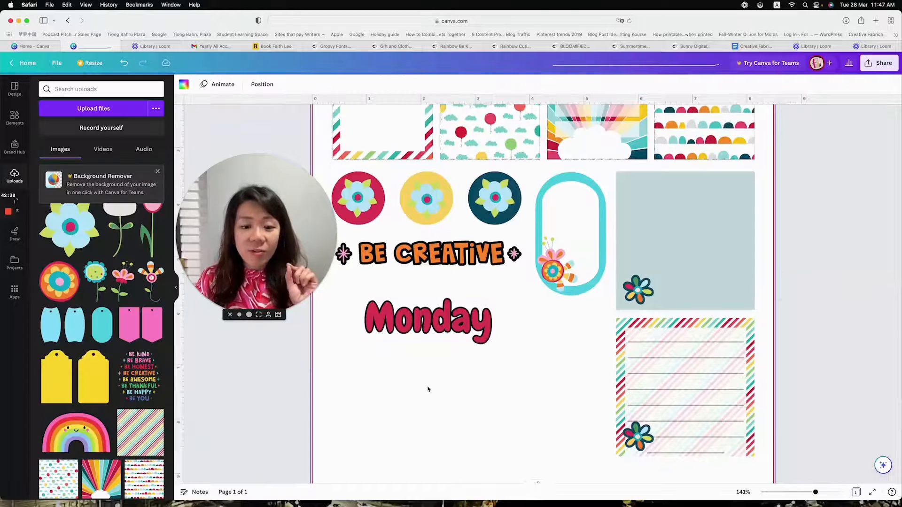
pyautogui.scroll(3, 432, 377)
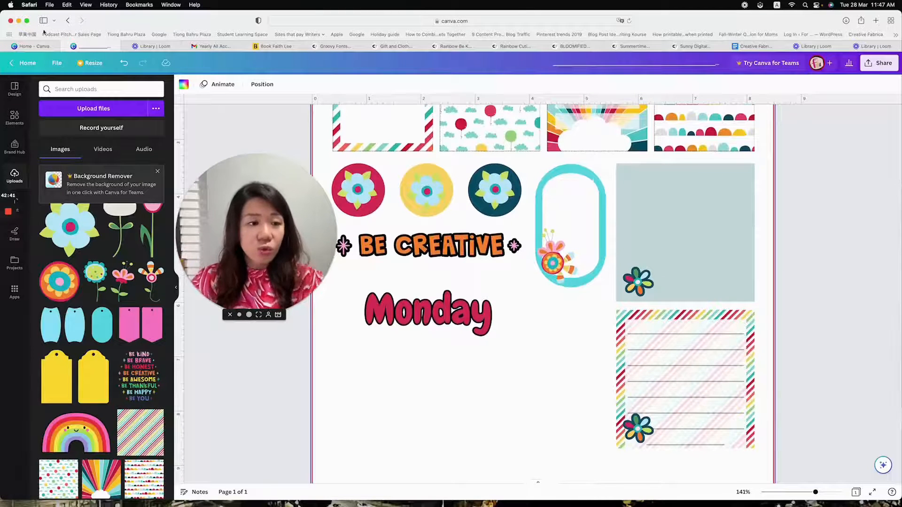
# Rename the design as "planner stickers demo"
pyautogui.click(60, 64)
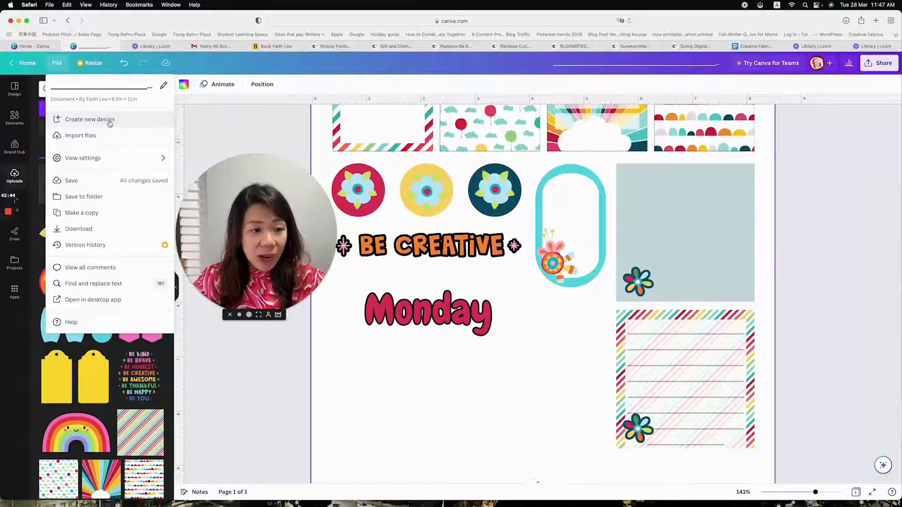
pyautogui.click(663, 62)
pyautogui.press('BackSpace')
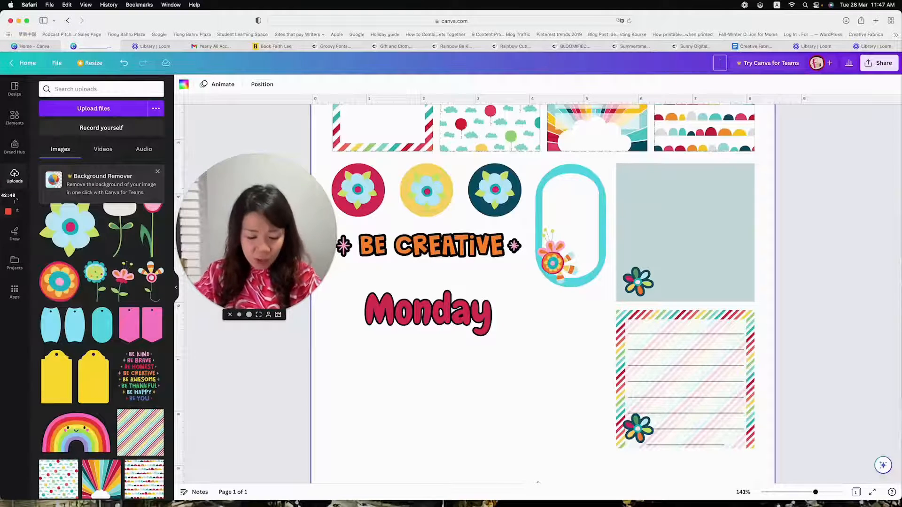
pyautogui.write('planner stickers demo')
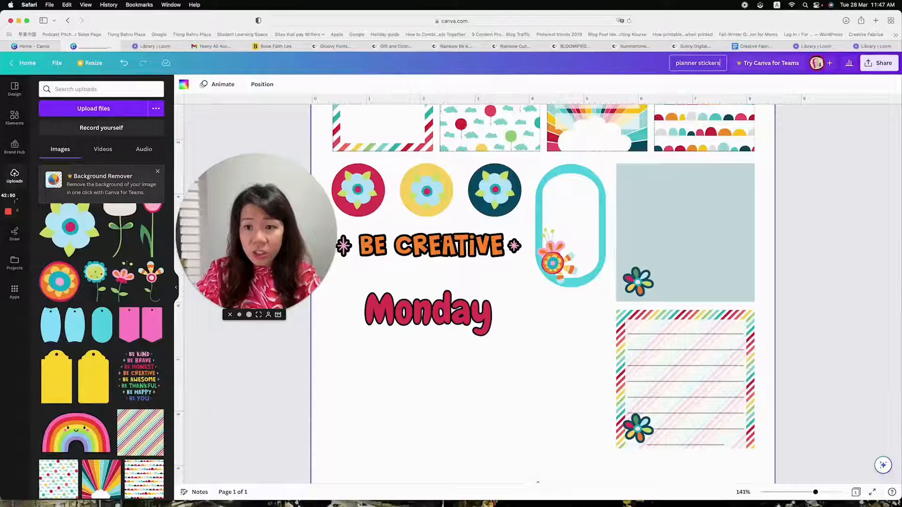
pyautogui.press('Return')
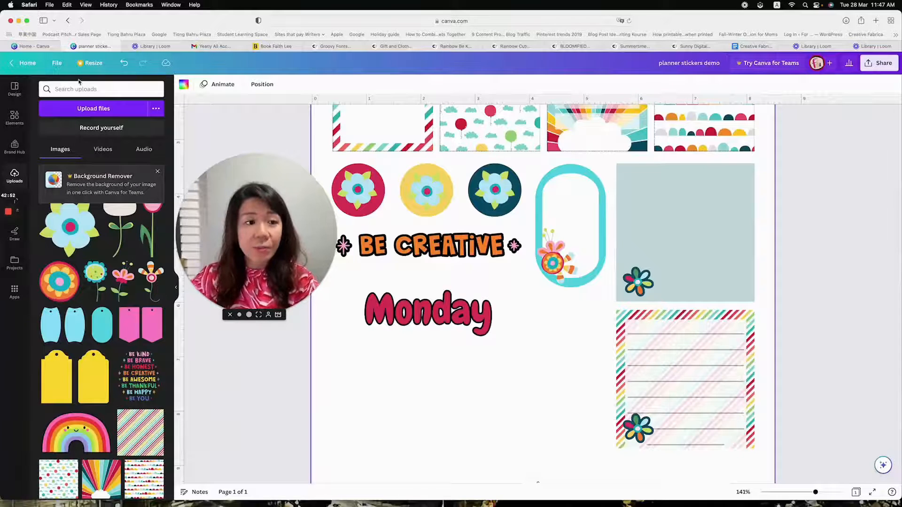
# Create a new custom-size design measuring 300 × 300 px
pyautogui.click(57, 63)
pyautogui.click(89, 120)
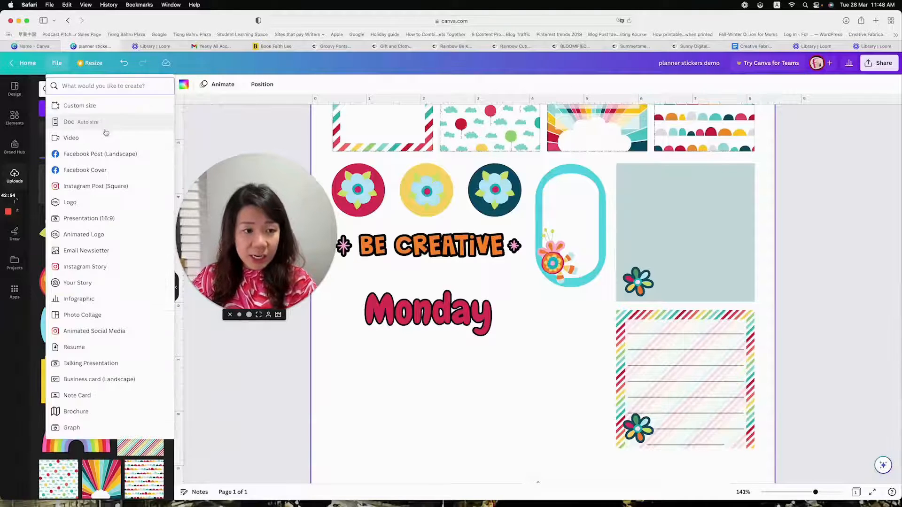
pyautogui.click(96, 107)
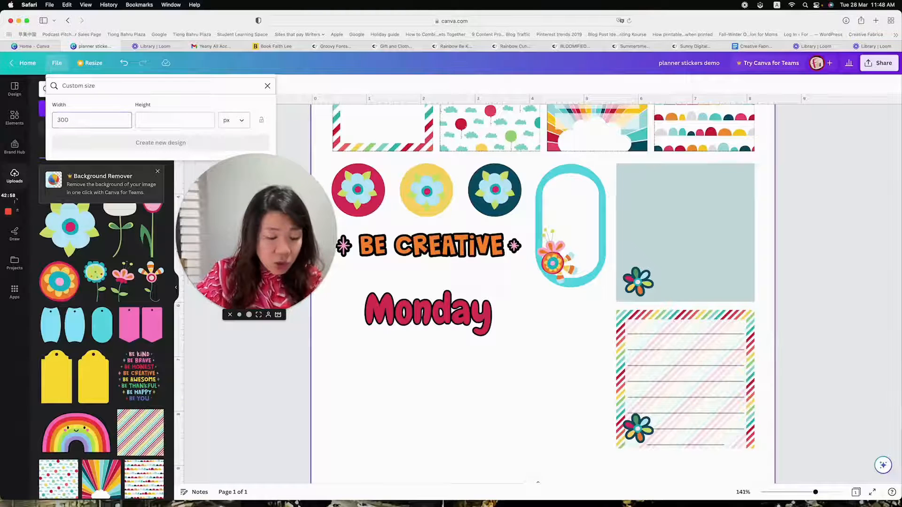
pyautogui.press('Tab')
pyautogui.write('300')
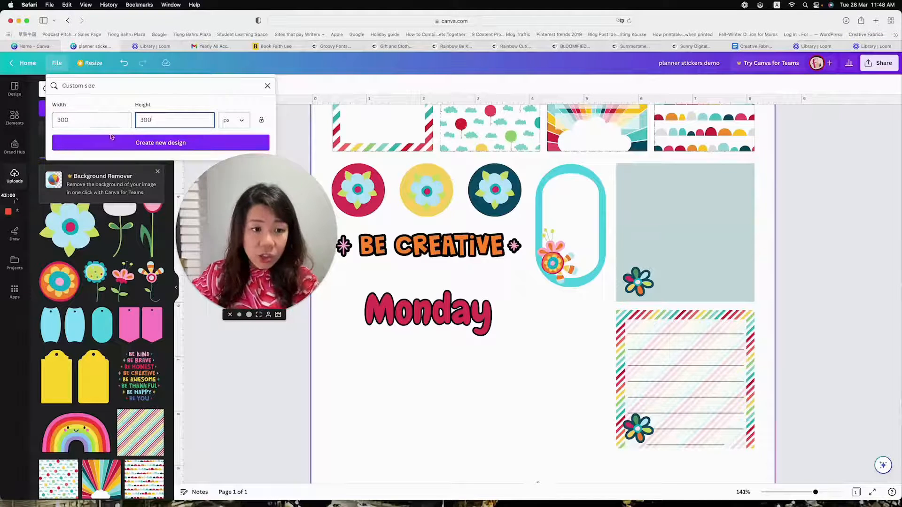
pyautogui.click(190, 136)
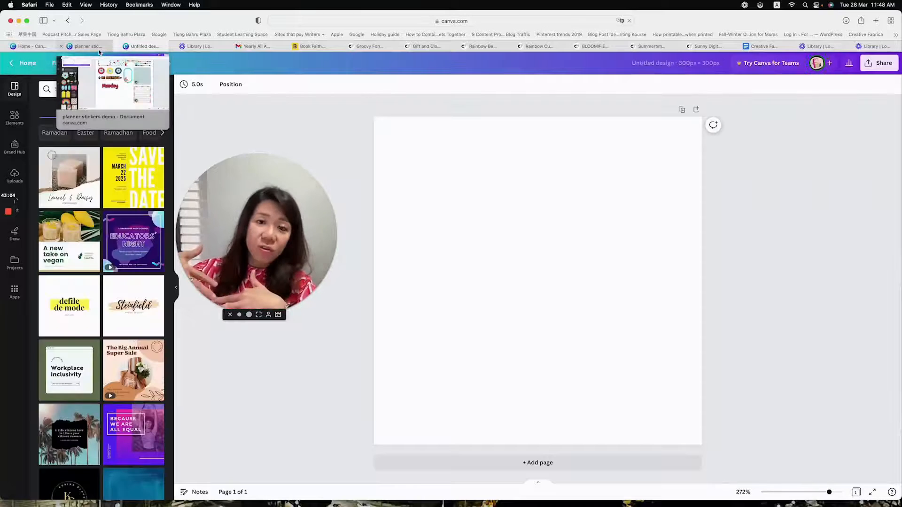
# Copy the outlined "Monday" text from the planner stickers design into the 300 × 300 px design and move it near the page's centre
pyautogui.click(99, 50)
pyautogui.moveTo(525, 362); pyautogui.dragTo(438, 305)
pyautogui.press('super+c')
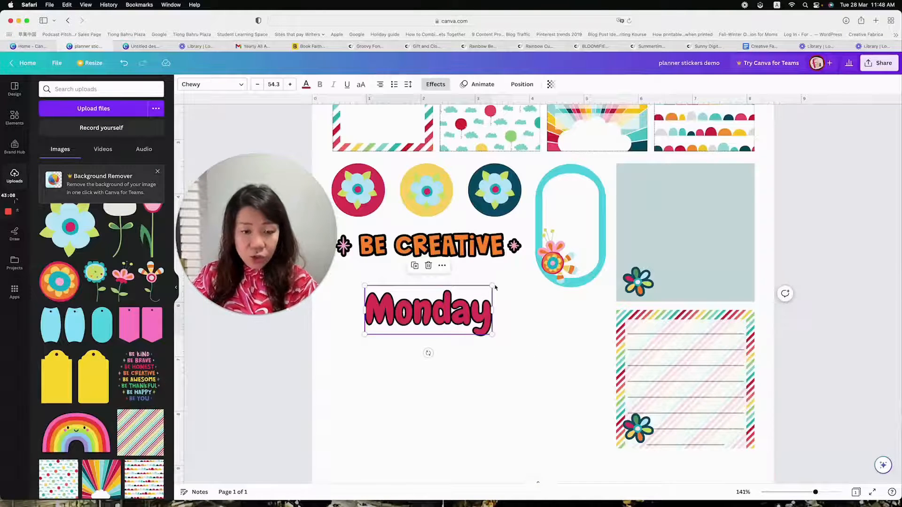
pyautogui.click(141, 46)
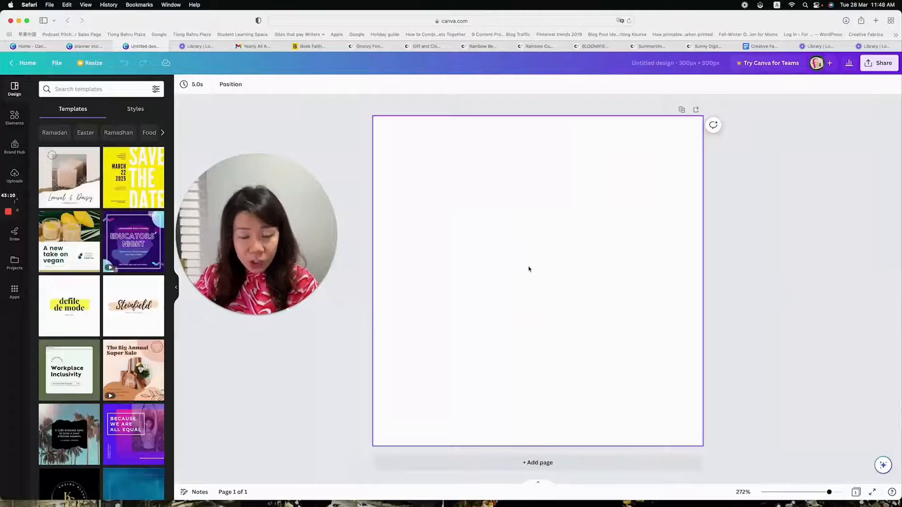
pyautogui.press('super+v')
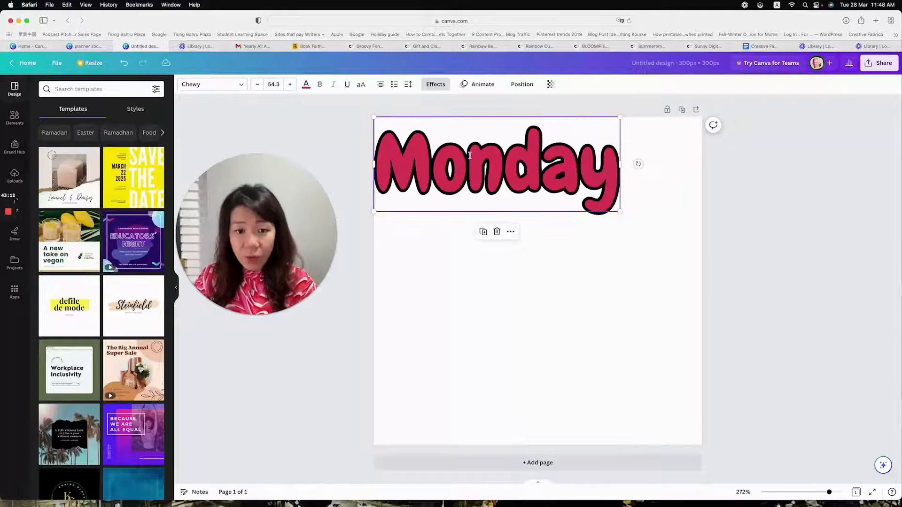
pyautogui.click(714, 276)
pyautogui.moveTo(523, 168); pyautogui.dragTo(557, 238)
pyautogui.click(84, 46)
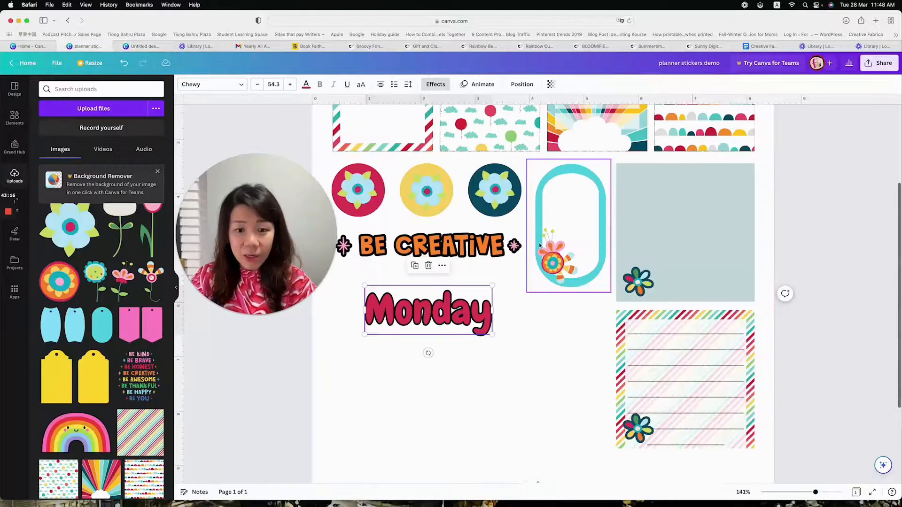
pyautogui.scroll(2, 103, 270)
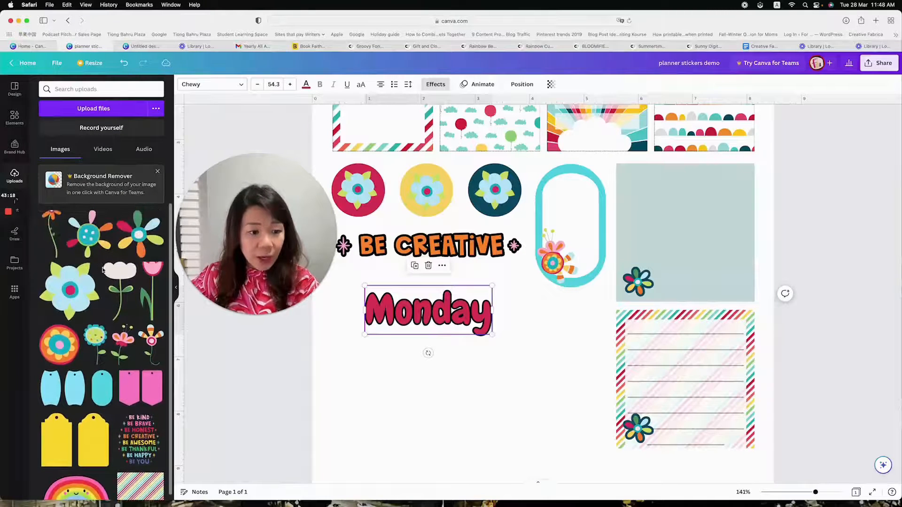
pyautogui.scroll(-2, 104, 271)
pyautogui.scroll(2, 103, 270)
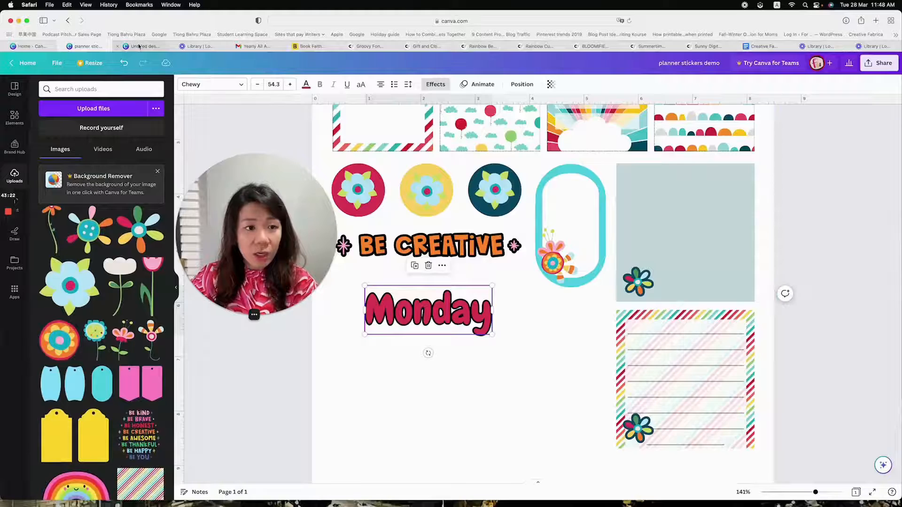
# Add the uploaded round orange flower to the 300 × 300 px design and shrink it behind the end of "Monday"
pyautogui.click(141, 46)
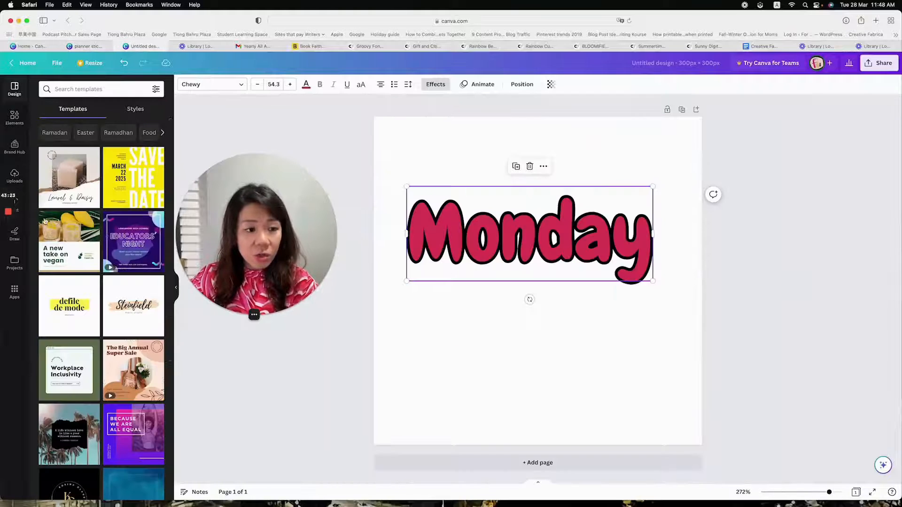
pyautogui.click(15, 176)
pyautogui.click(59, 344)
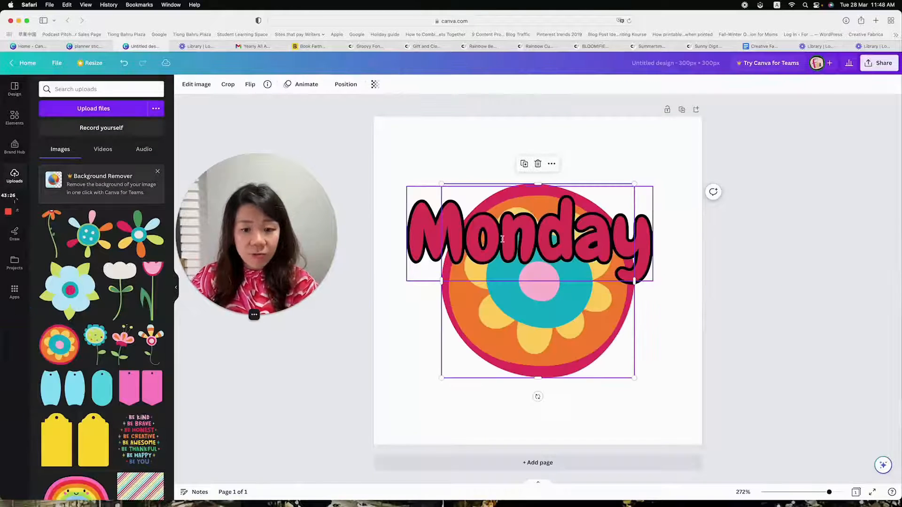
pyautogui.moveTo(444, 376); pyautogui.dragTo(524, 296)
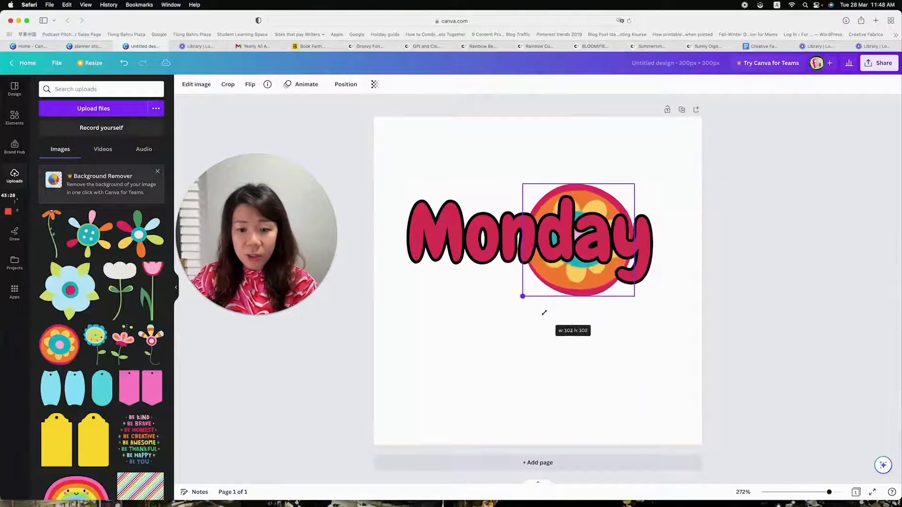
pyautogui.click(609, 297)
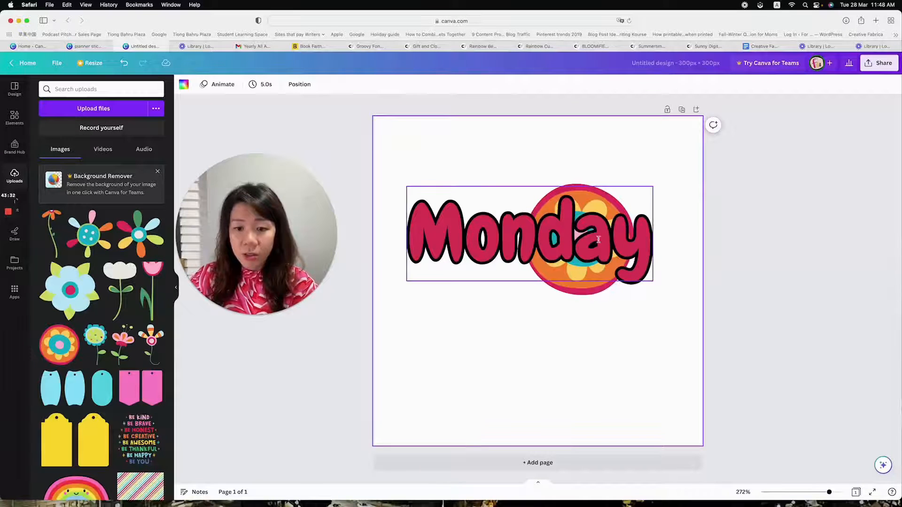
# Rearrange the round orange flower and "Monday" so the flower sits in the page's upper-left area behind the letter M
pyautogui.moveTo(599, 242); pyautogui.dragTo(628, 192)
pyautogui.click(609, 273)
pyautogui.moveTo(609, 272); pyautogui.dragTo(468, 225)
pyautogui.moveTo(586, 194); pyautogui.dragTo(578, 221)
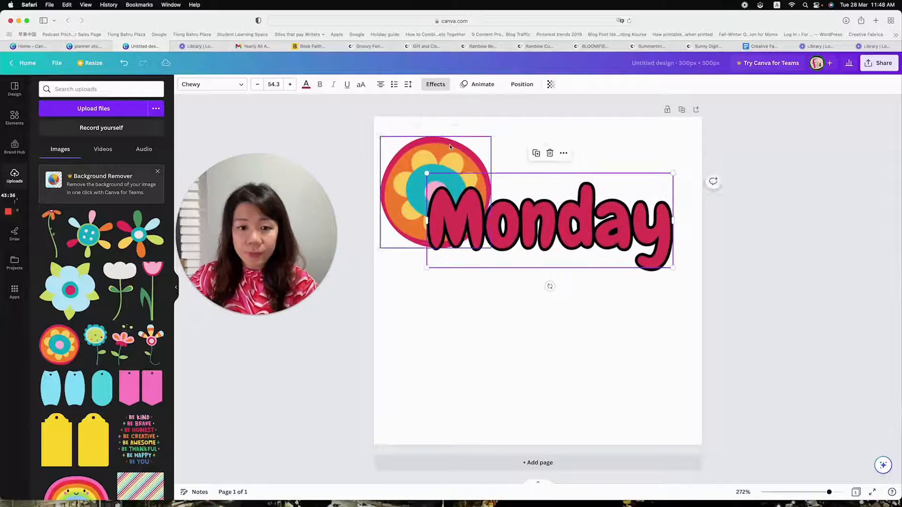
# Crop the round orange flower freeform to its upper half
pyautogui.click(474, 146)
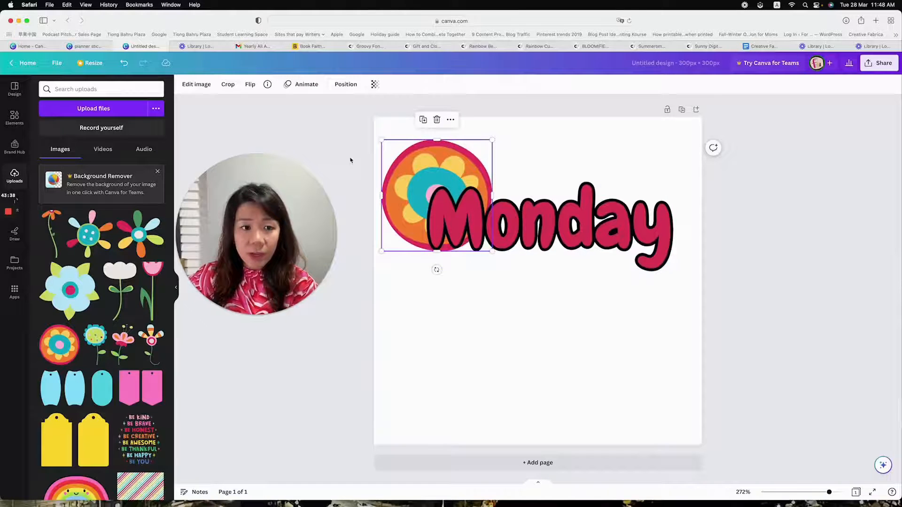
pyautogui.click(228, 84)
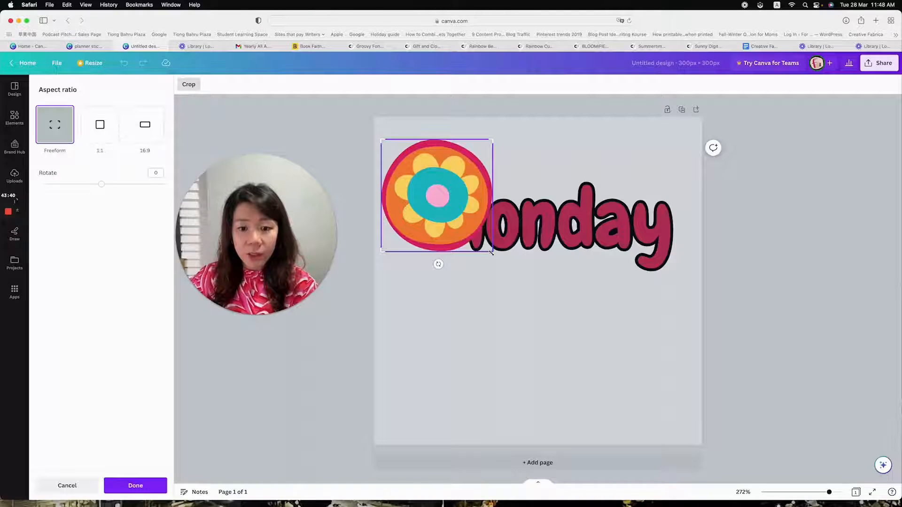
pyautogui.moveTo(492, 251); pyautogui.dragTo(492, 191)
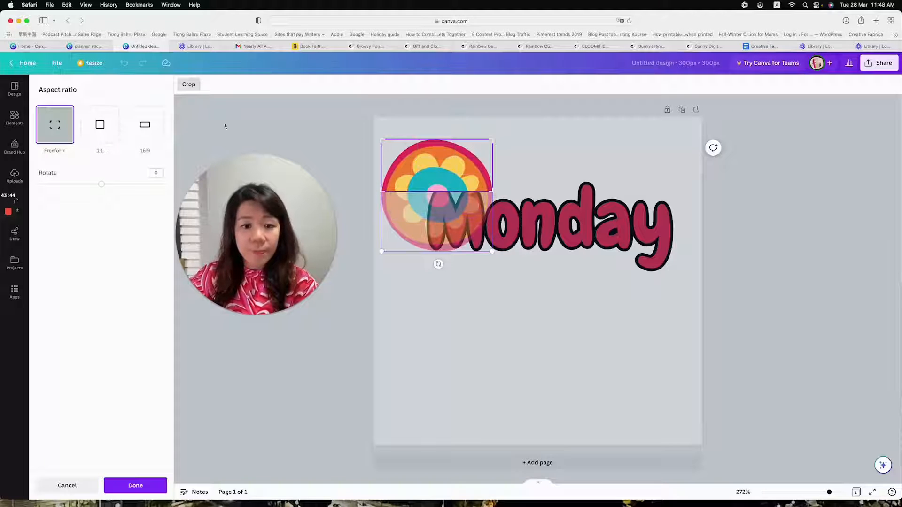
pyautogui.click(141, 486)
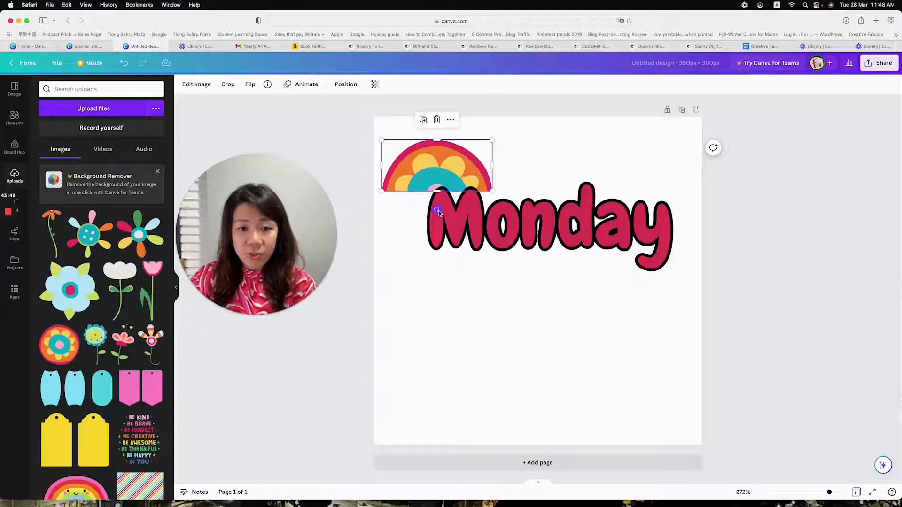
# Rotate the half flower counterclockwise and tuck it behind the left side of the M in "Monday"
pyautogui.moveTo(437, 209); pyautogui.dragTo(475, 188)
pyautogui.moveTo(440, 159); pyautogui.dragTo(435, 185)
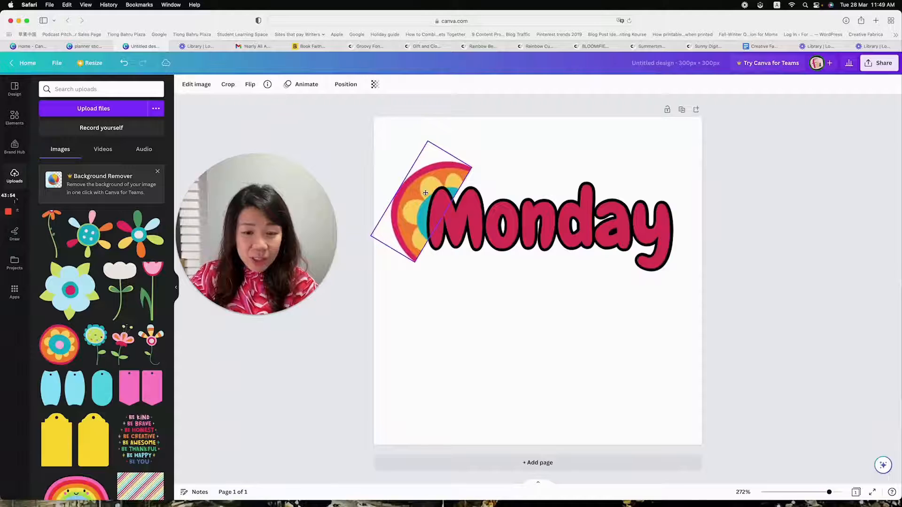
pyautogui.click(555, 314)
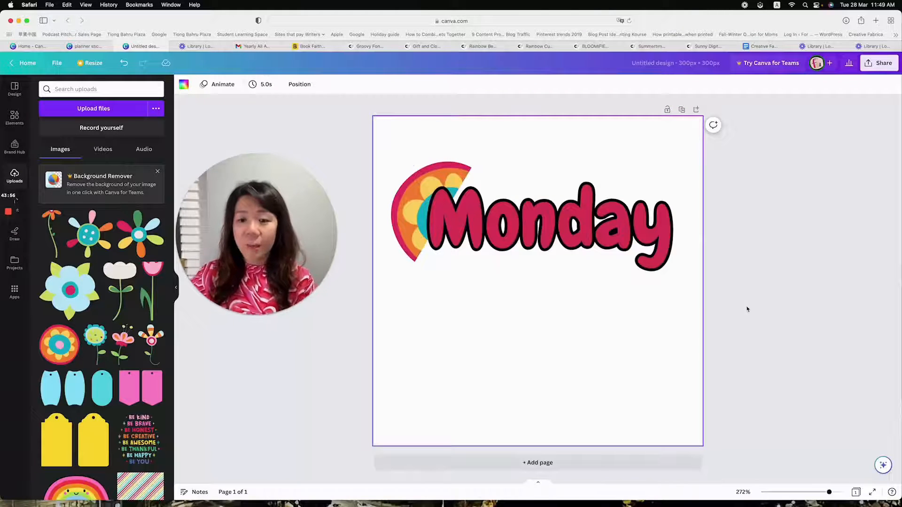
# Move the half flower and "Monday" together down towards the page's vertical centre
pyautogui.moveTo(749, 311); pyautogui.dragTo(451, 206)
pyautogui.click(603, 328)
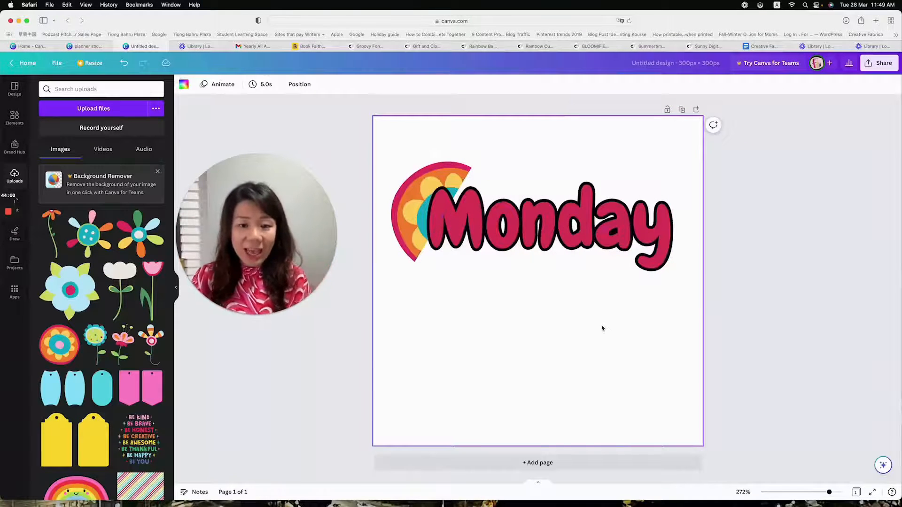
pyautogui.moveTo(703, 290); pyautogui.dragTo(378, 169)
pyautogui.moveTo(579, 199); pyautogui.dragTo(584, 229)
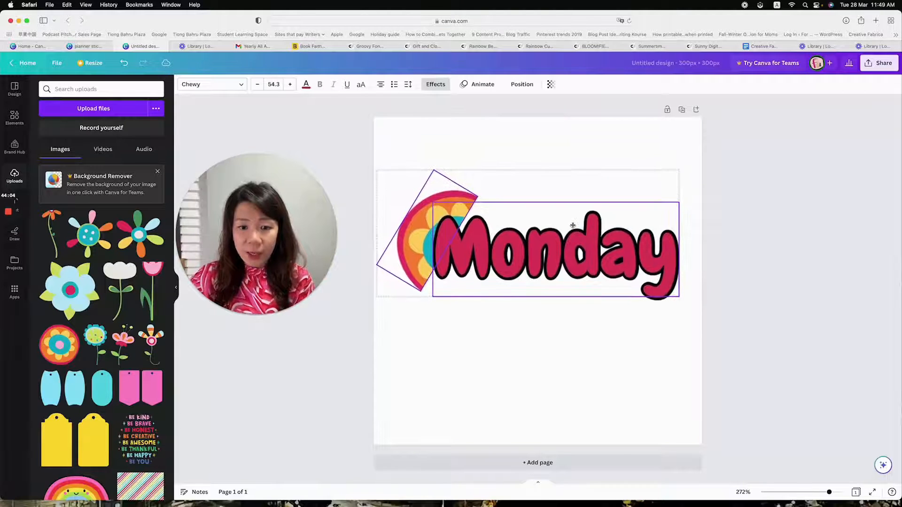
pyautogui.click(647, 348)
# Remove the outline effect from the "Monday" text by setting its style to None
pyautogui.click(579, 263)
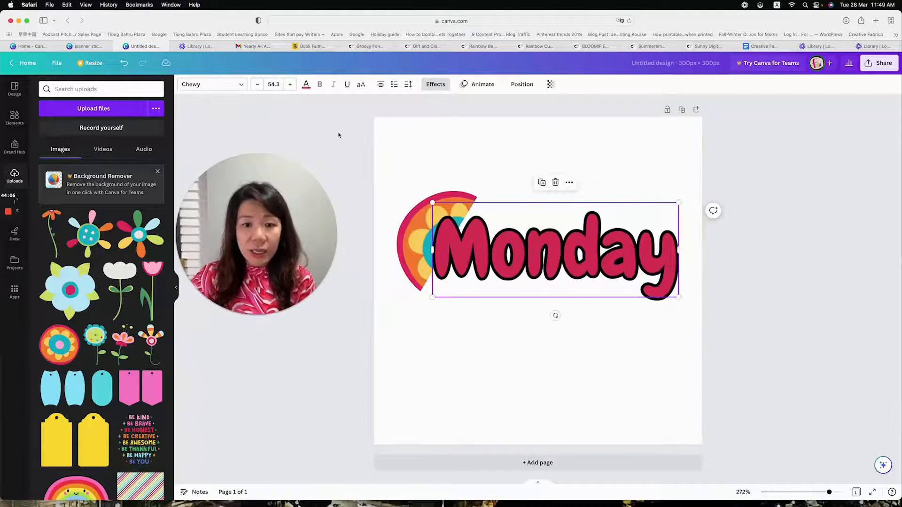
pyautogui.click(436, 85)
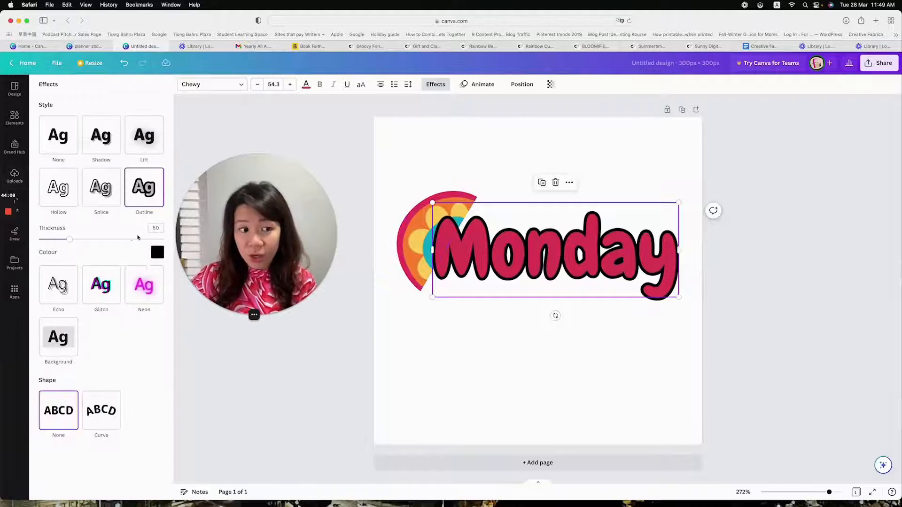
pyautogui.click(58, 135)
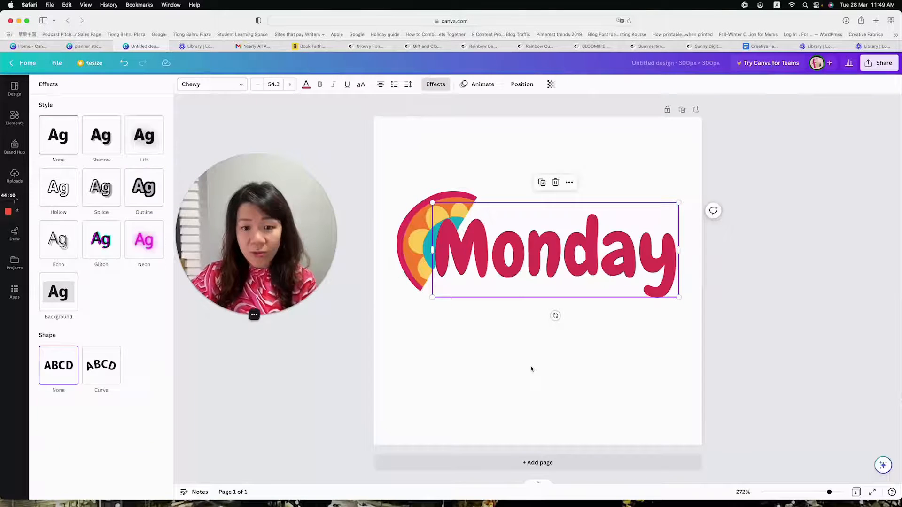
pyautogui.click(651, 344)
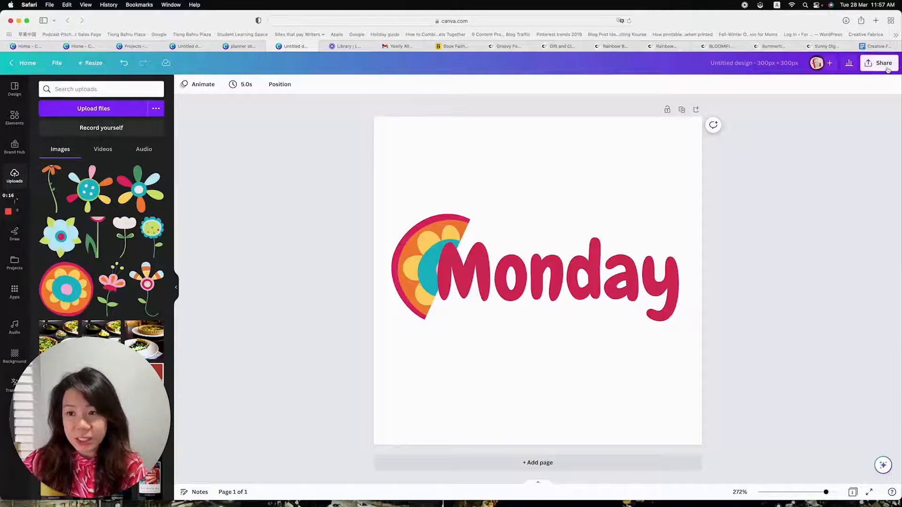
# Rename the 300 × 300 px design as "monday"
pyautogui.click(879, 63)
pyautogui.click(727, 64)
pyautogui.click(730, 63)
pyautogui.write('monday')
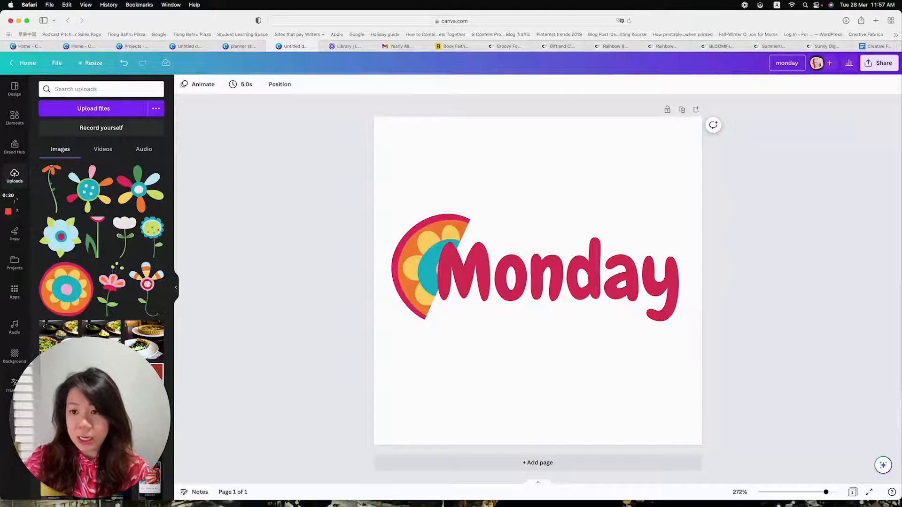
# Download the design as a PNG with a transparent background and close the preview of the downloaded file
pyautogui.click(879, 63)
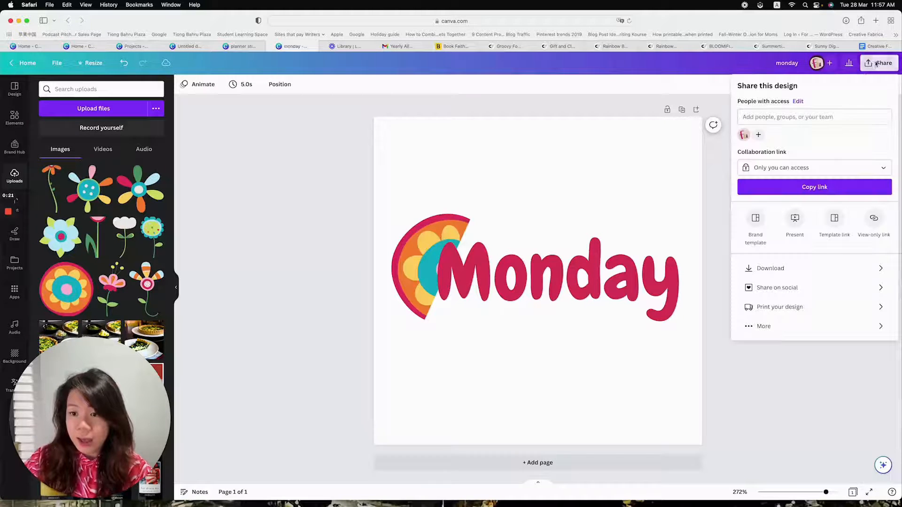
pyautogui.click(808, 268)
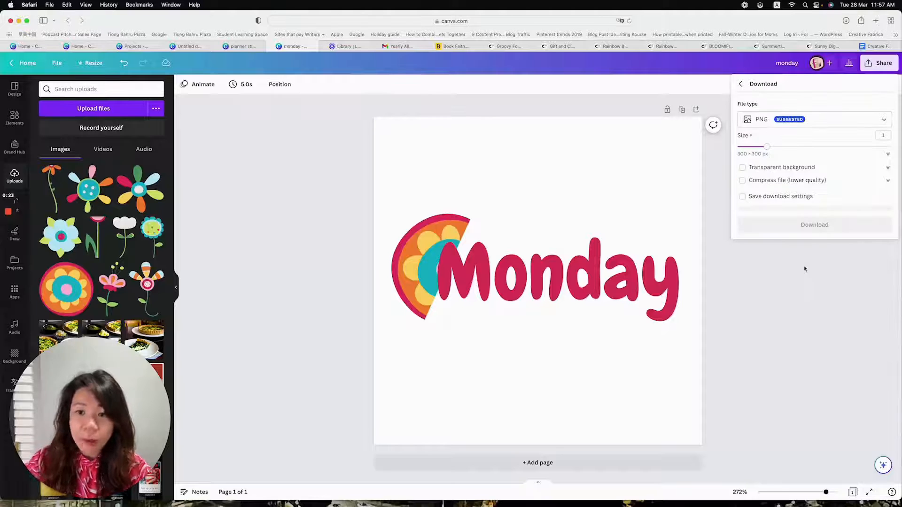
pyautogui.click(776, 170)
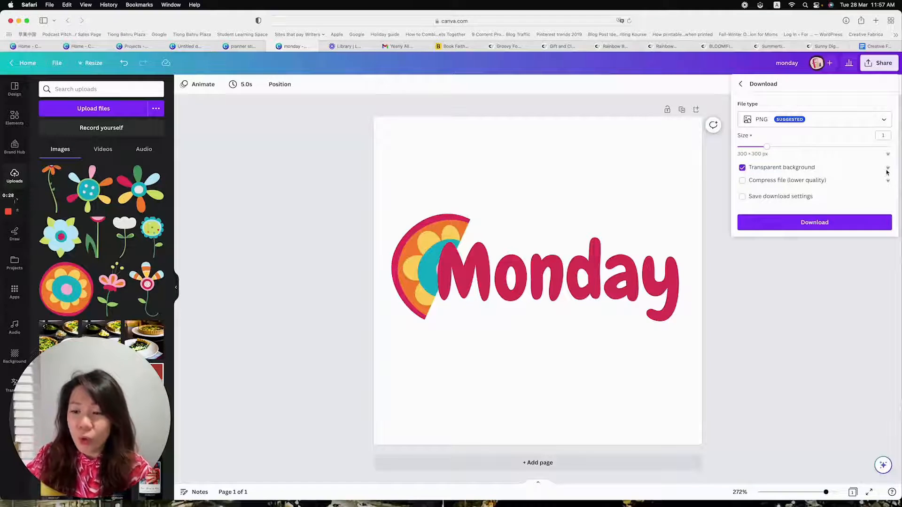
pyautogui.click(838, 222)
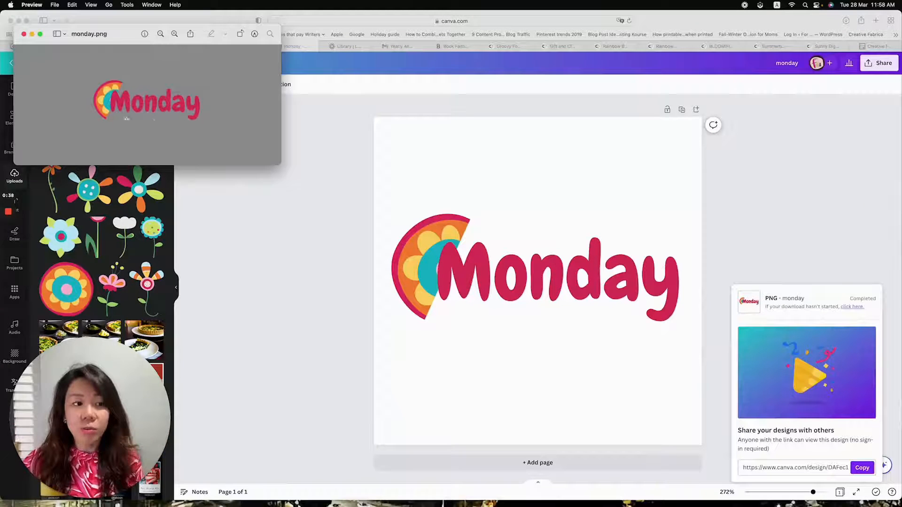
pyautogui.click(24, 34)
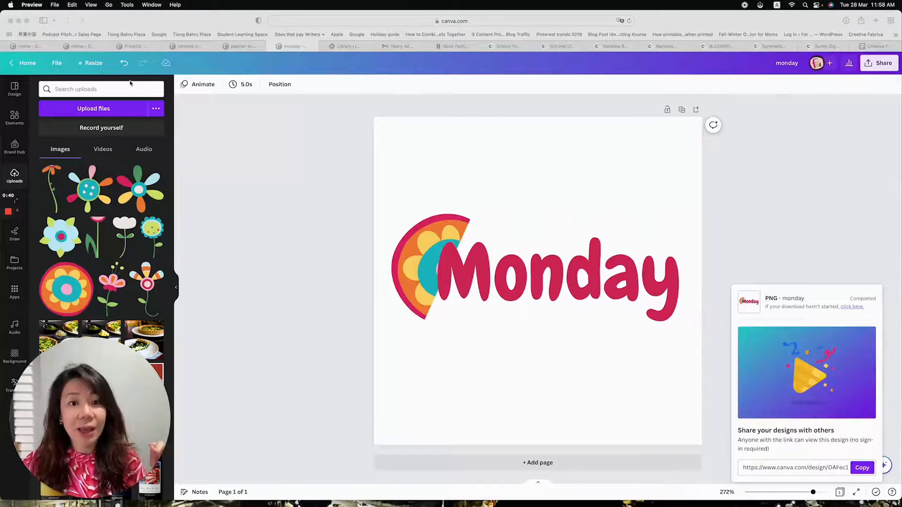
# Upload monday.png from Downloads into the planner stickers demo design and place it below the outlined "Monday" text
pyautogui.click(244, 46)
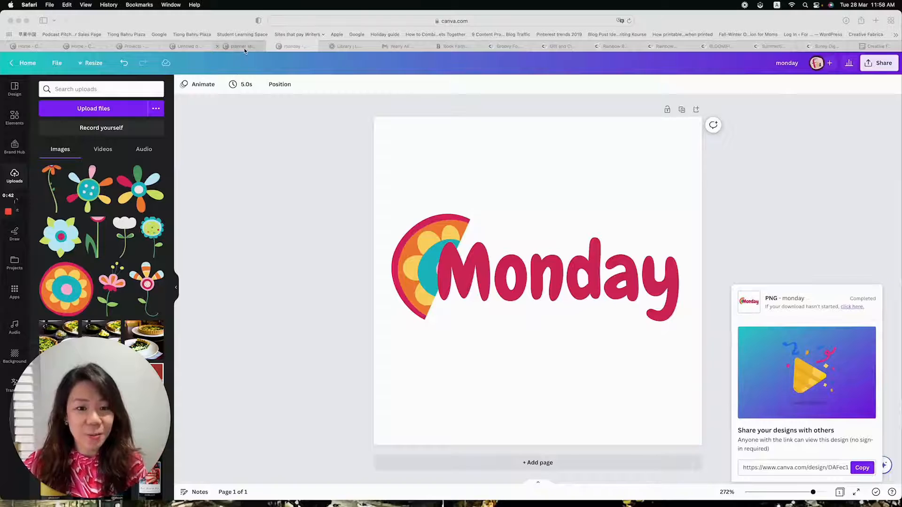
pyautogui.click(243, 46)
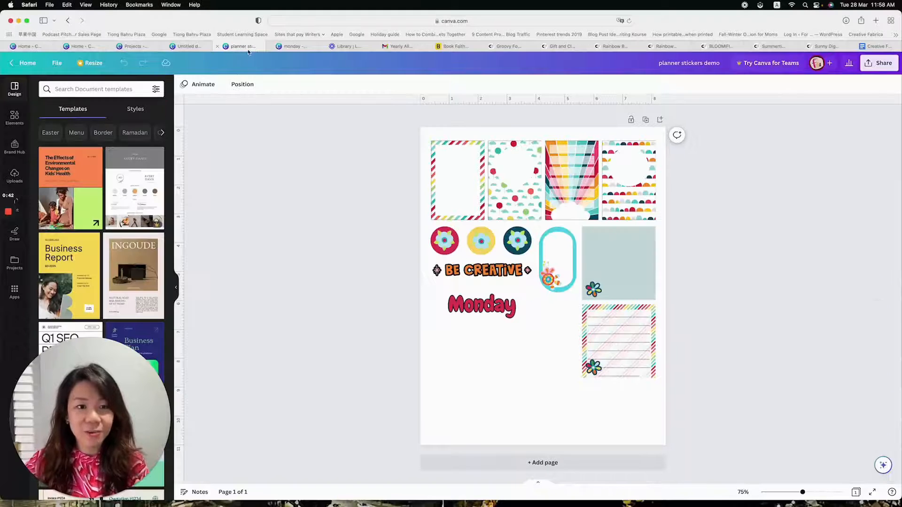
pyautogui.click(15, 174)
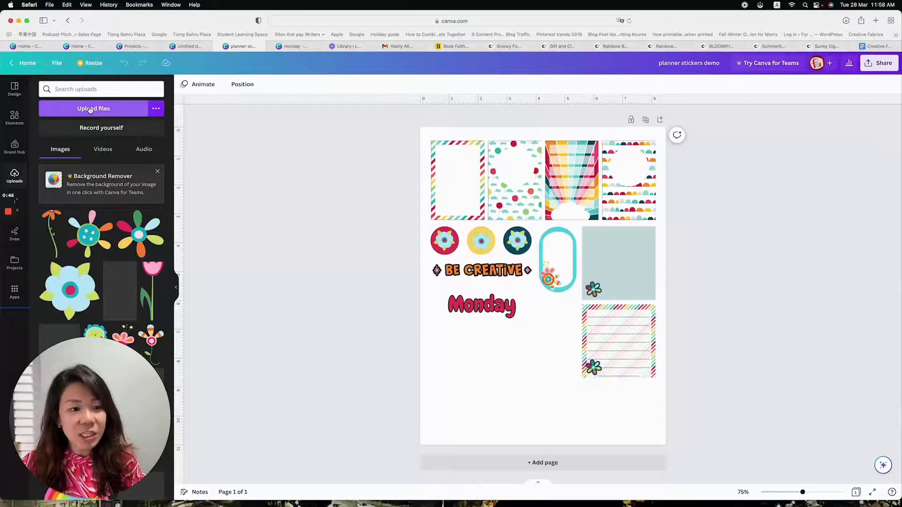
pyautogui.click(109, 110)
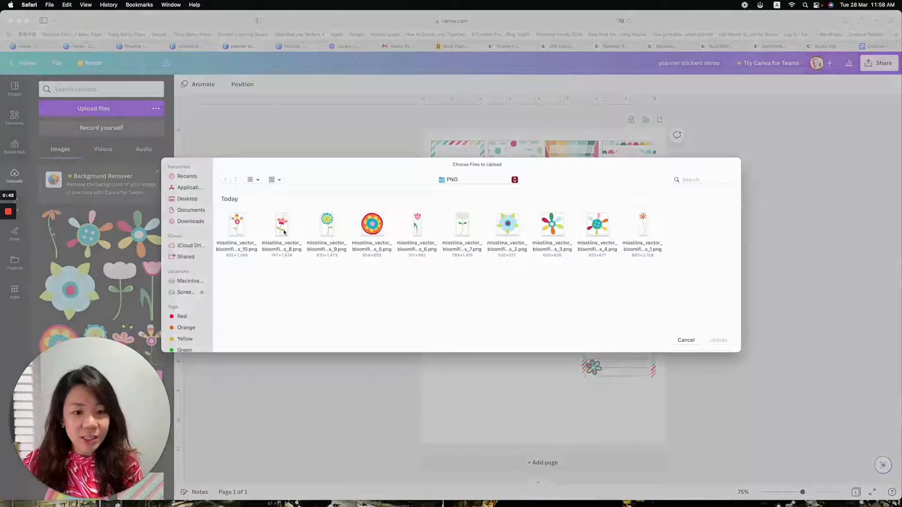
pyautogui.click(191, 221)
pyautogui.click(236, 224)
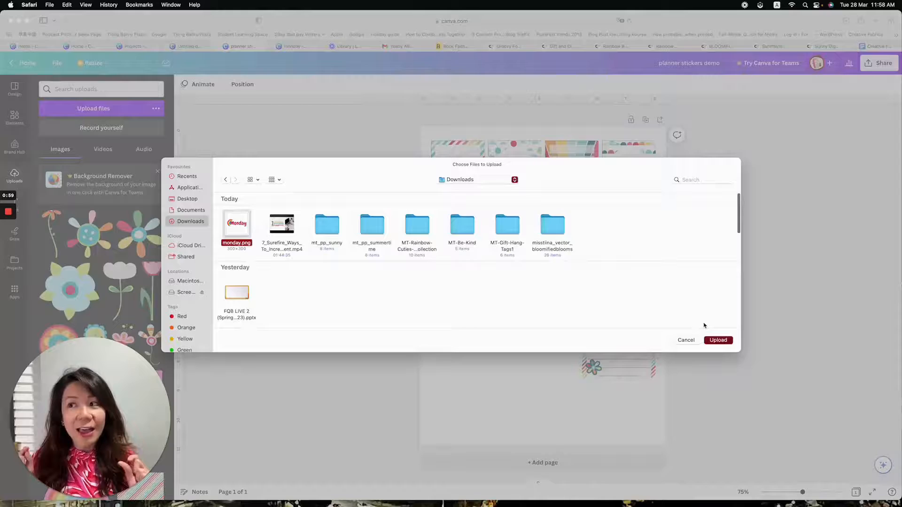
pyautogui.press('Return')
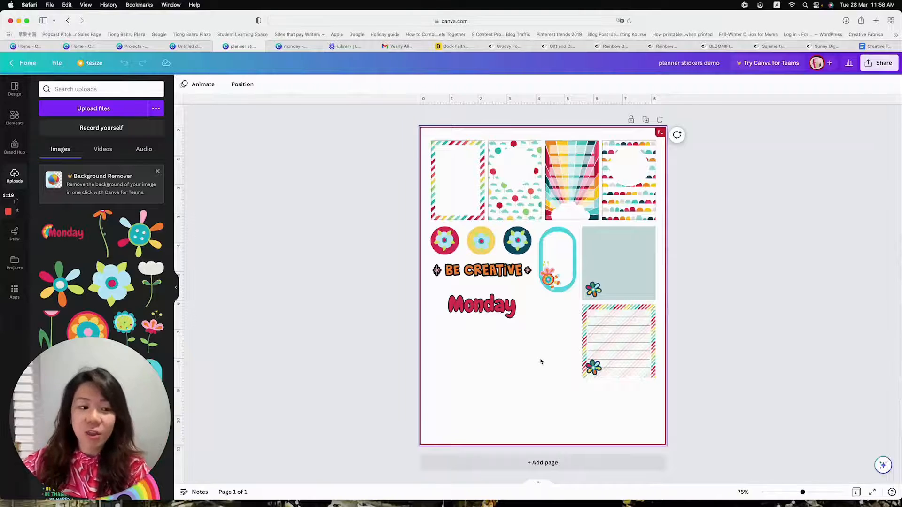
pyautogui.click(63, 232)
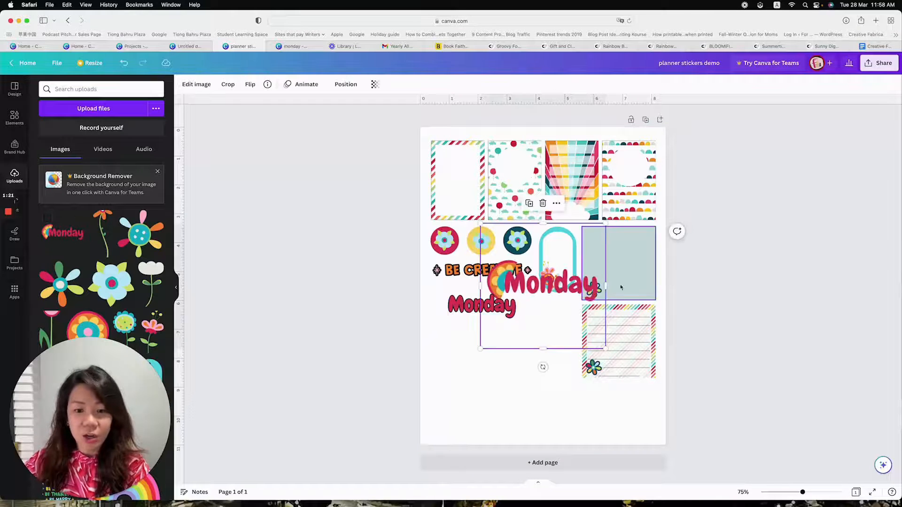
pyautogui.moveTo(554, 278); pyautogui.dragTo(521, 346)
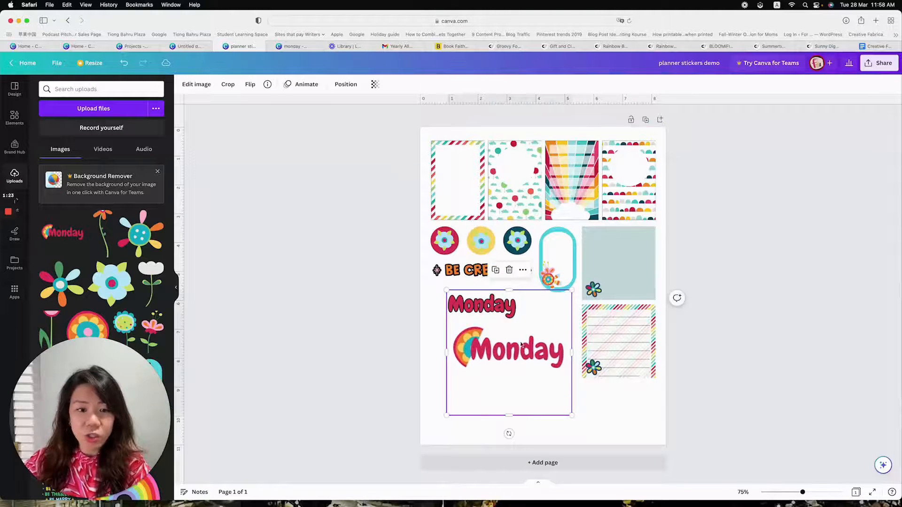
# Apply the Glow shadow effect to the uploaded Monday image with the half-flower
pyautogui.click(197, 84)
pyautogui.scroll(-2, 57, 234)
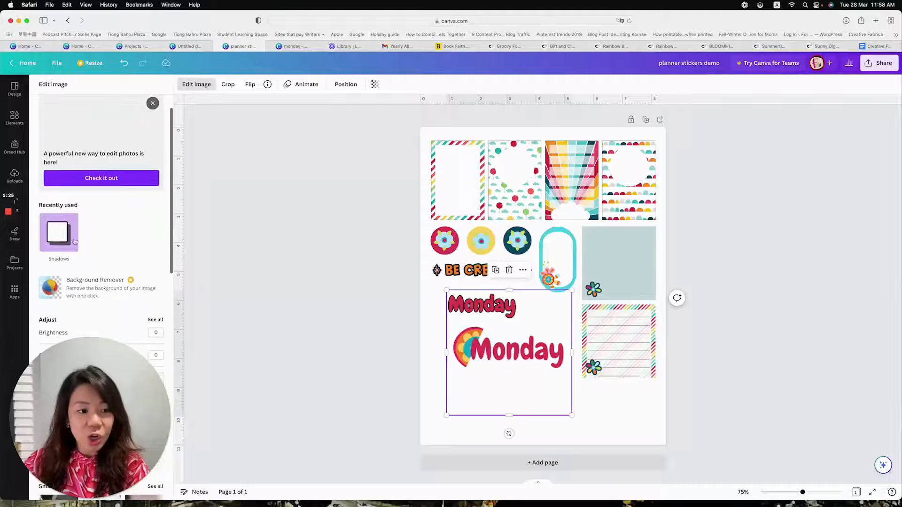
pyautogui.click(56, 233)
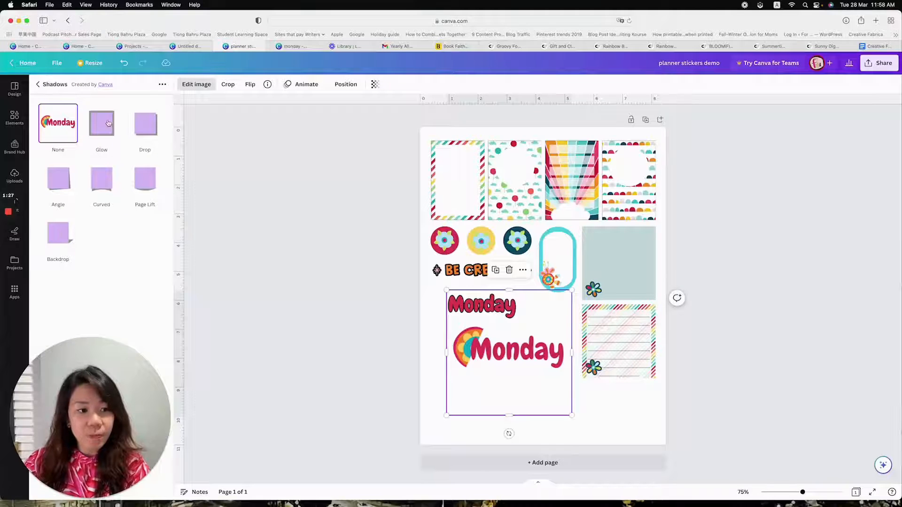
pyautogui.click(108, 125)
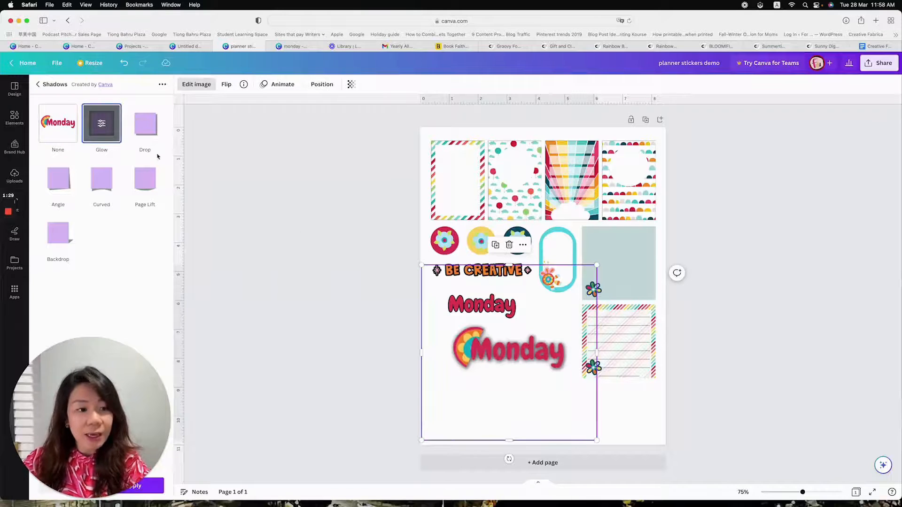
# Set the black glow's blur to 0 and its transparency to 100, and apply it to the Monday image
pyautogui.click(102, 124)
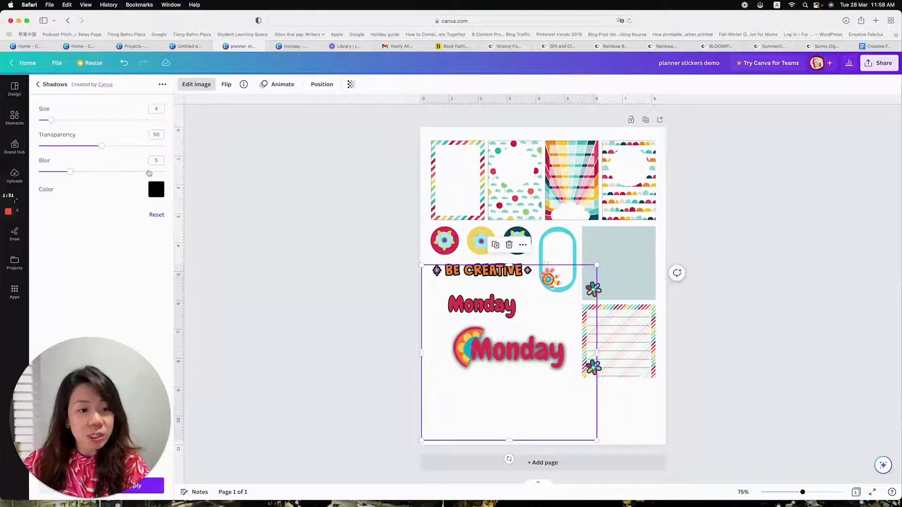
pyautogui.click(153, 194)
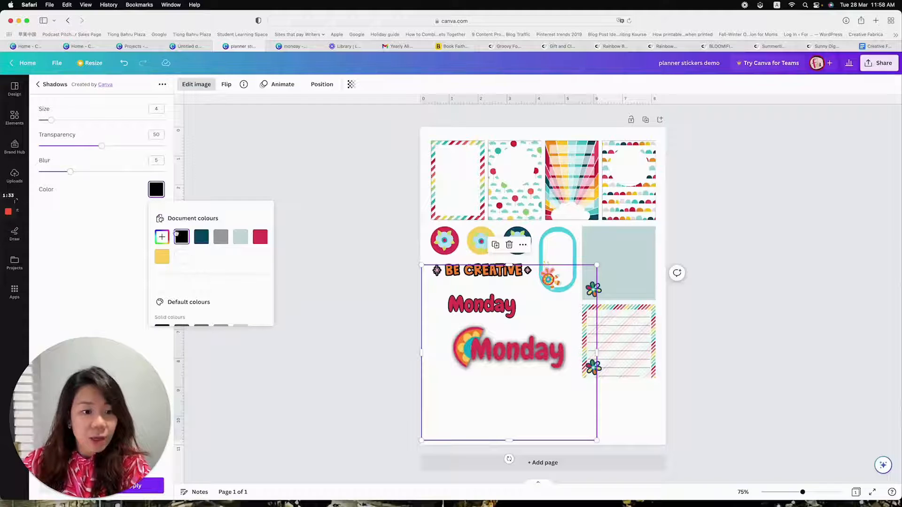
pyautogui.moveTo(70, 172); pyautogui.dragTo(29, 175)
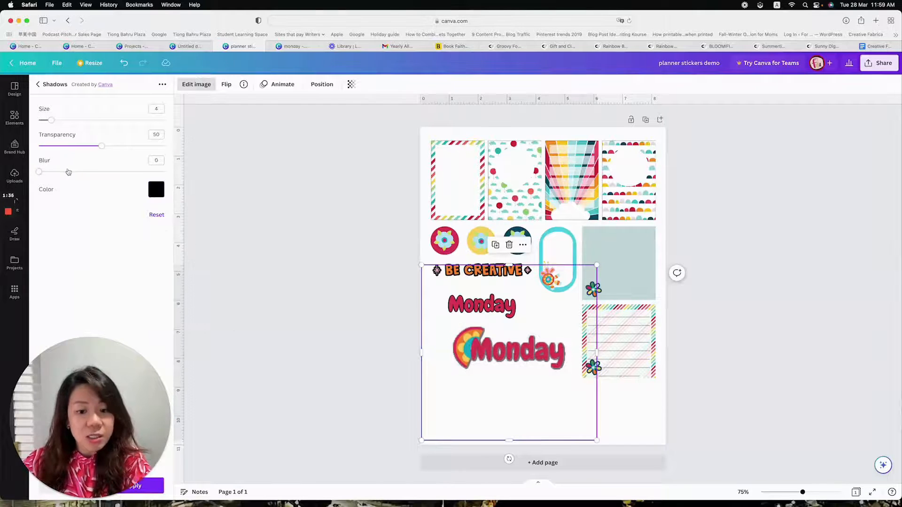
pyautogui.moveTo(102, 146); pyautogui.dragTo(179, 147)
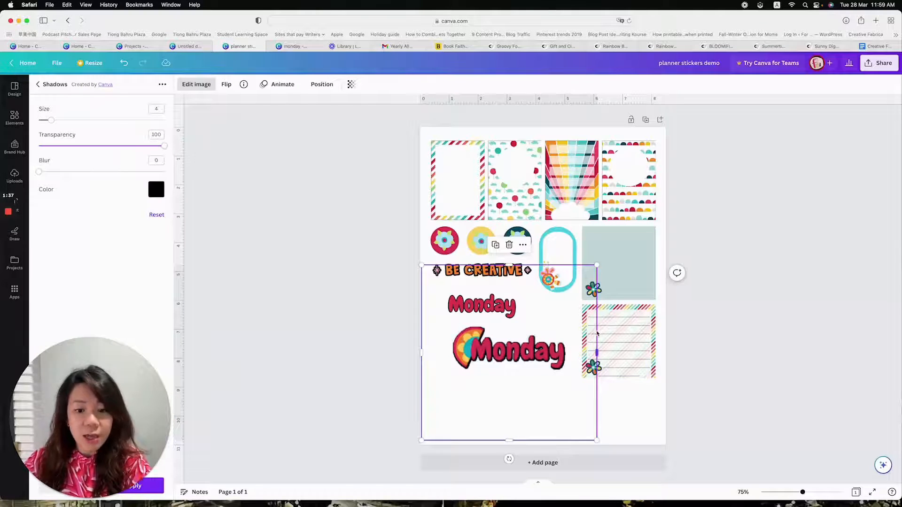
pyautogui.moveTo(88, 410); pyautogui.dragTo(282, 279)
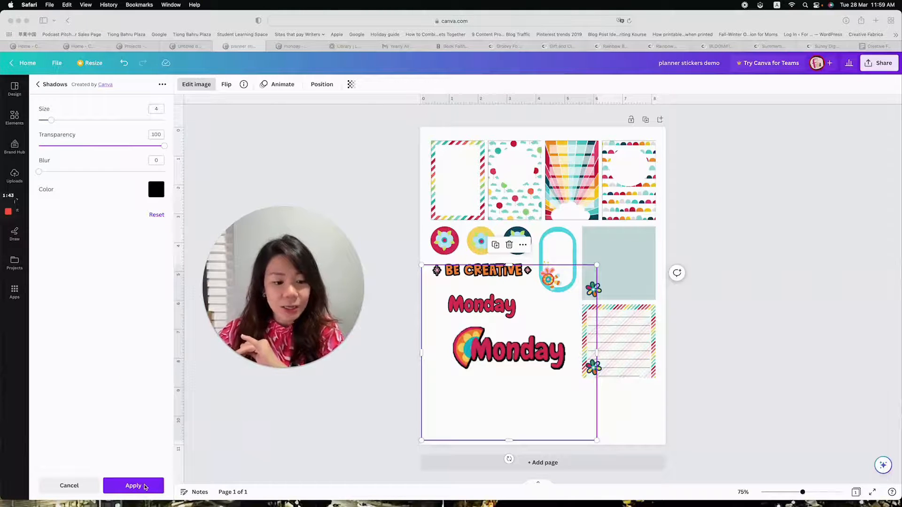
pyautogui.click(145, 486)
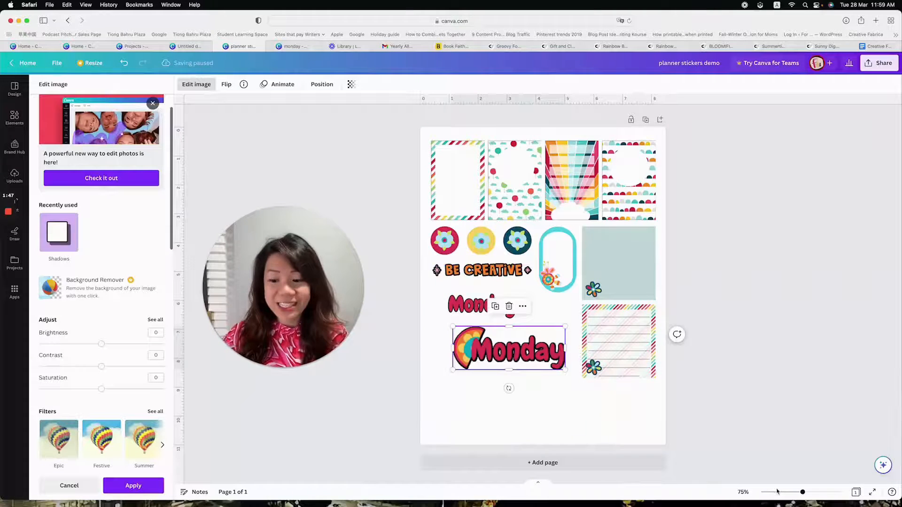
# Shrink the half-flower Monday sticker and move it up directly beneath the plain Monday text
pyautogui.moveTo(803, 493); pyautogui.dragTo(810, 492)
pyautogui.scroll(1, 491, 386)
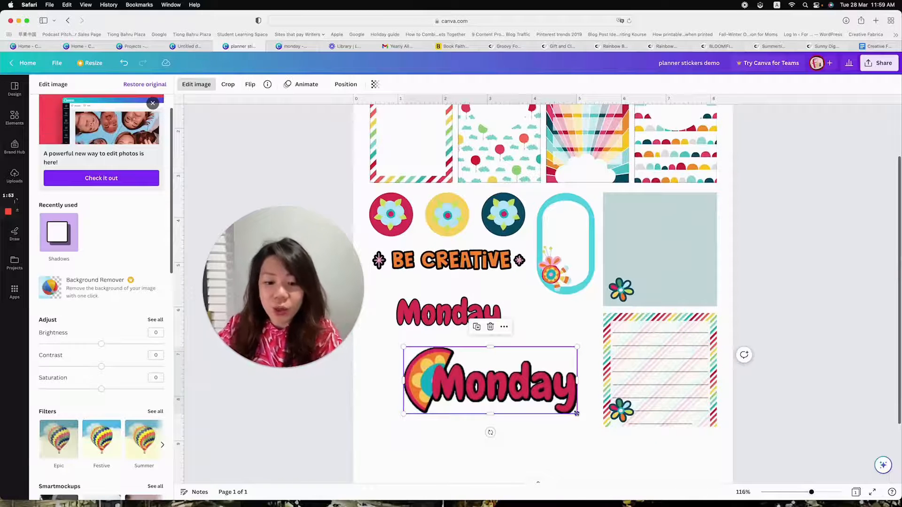
pyautogui.moveTo(566, 410); pyautogui.dragTo(539, 425)
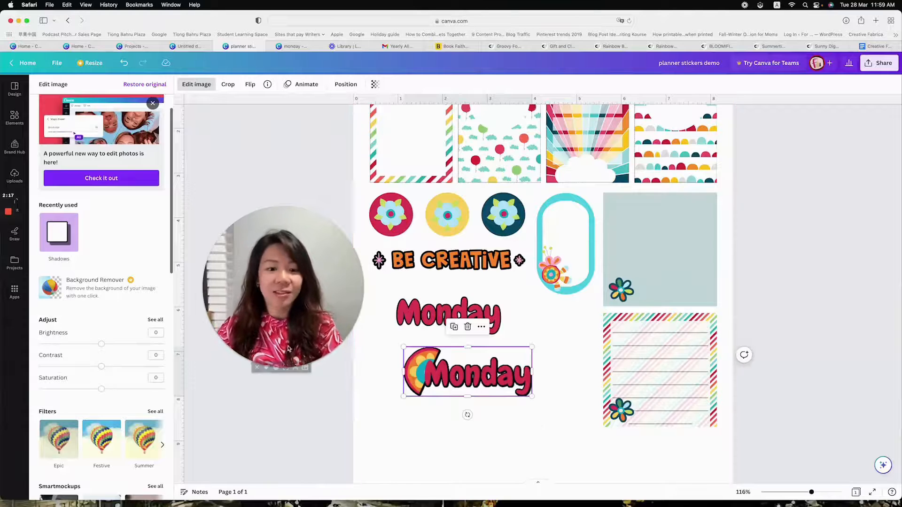
pyautogui.moveTo(302, 300); pyautogui.dragTo(287, 209)
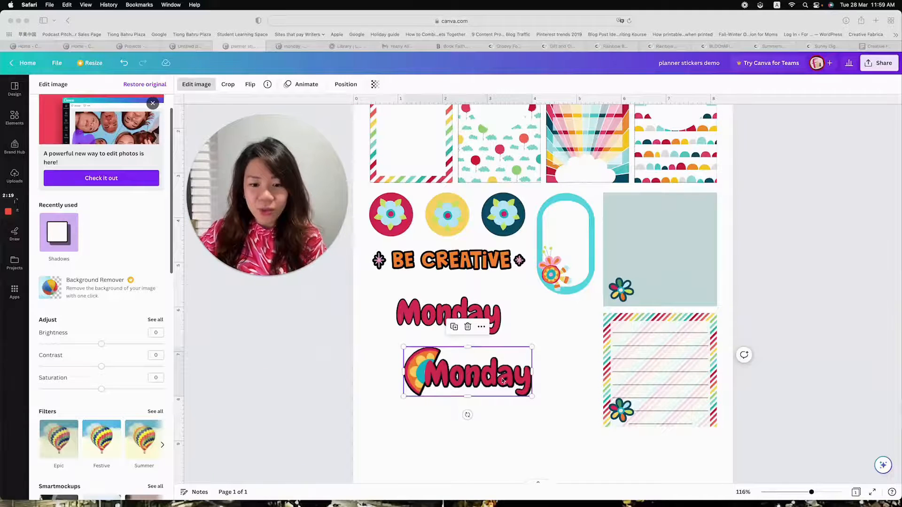
pyautogui.click(500, 379)
pyautogui.moveTo(487, 361); pyautogui.dragTo(480, 352)
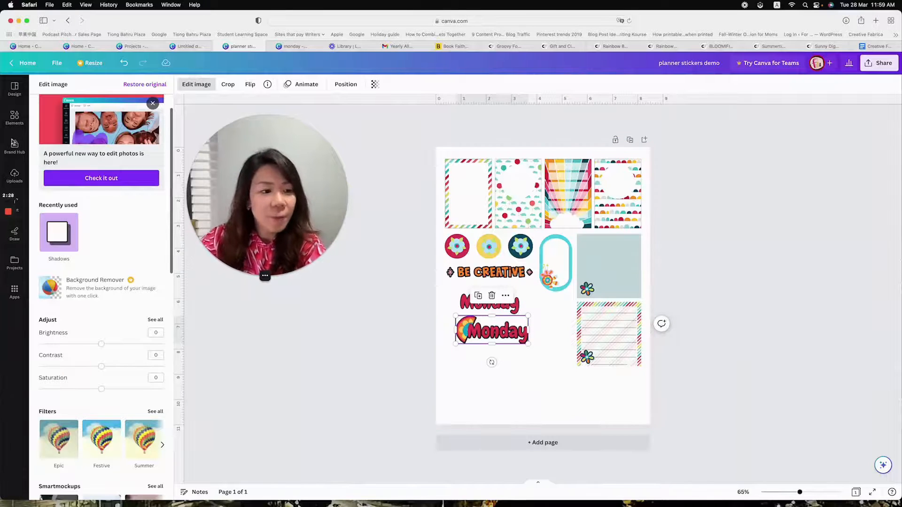
# Add the smiling rainbow from the uploads, shrink it to about 2.4 in wide and place it below the Monday sticker
pyautogui.click(14, 174)
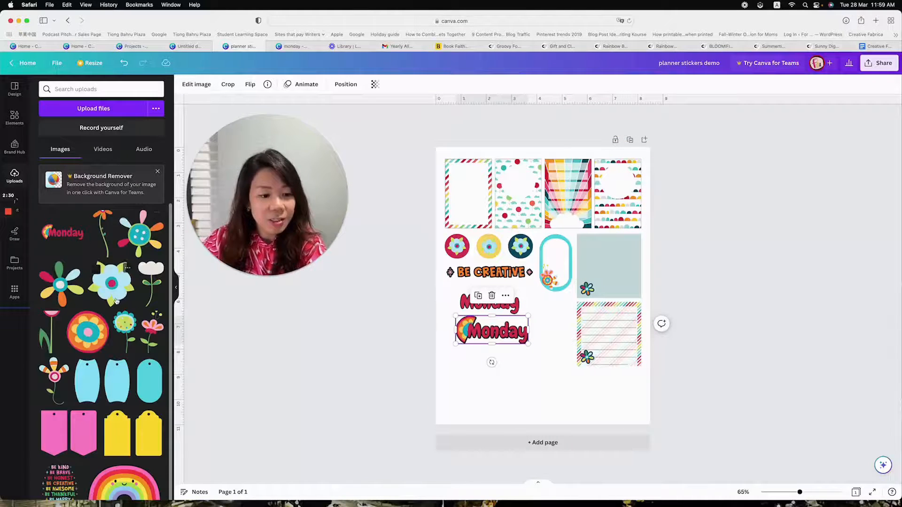
pyautogui.scroll(-2, 116, 300)
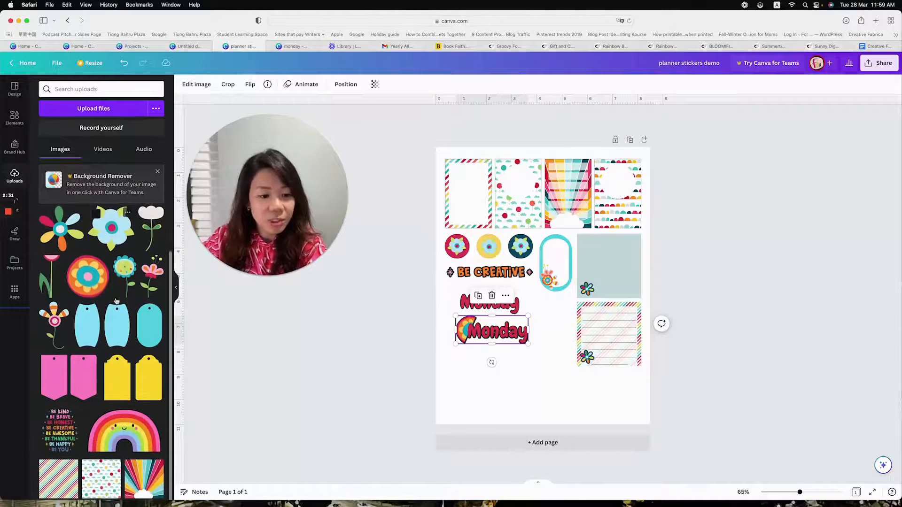
pyautogui.click(153, 443)
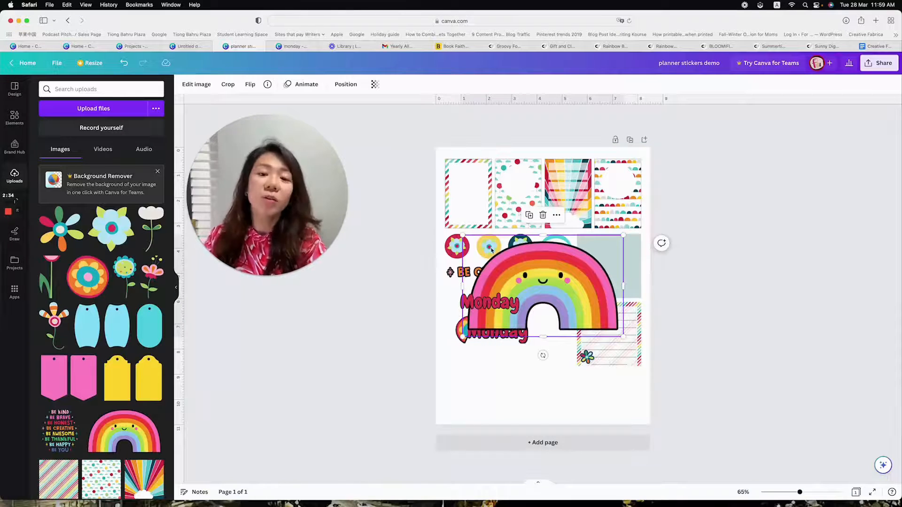
pyautogui.moveTo(463, 236); pyautogui.dragTo(526, 389)
# Change the plain Monday text to "Tuesday" and arrange it along the lower edge of the rainbow
pyautogui.click(498, 301)
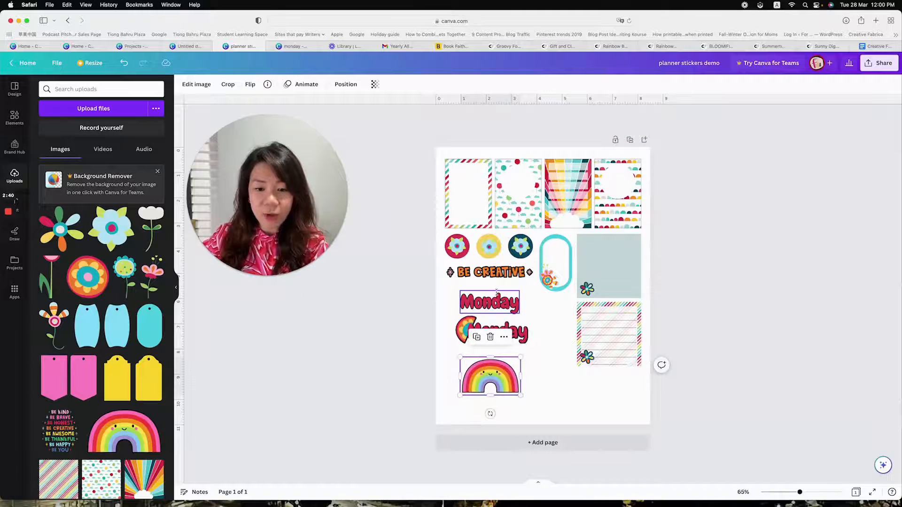
pyautogui.doubleClick(498, 299)
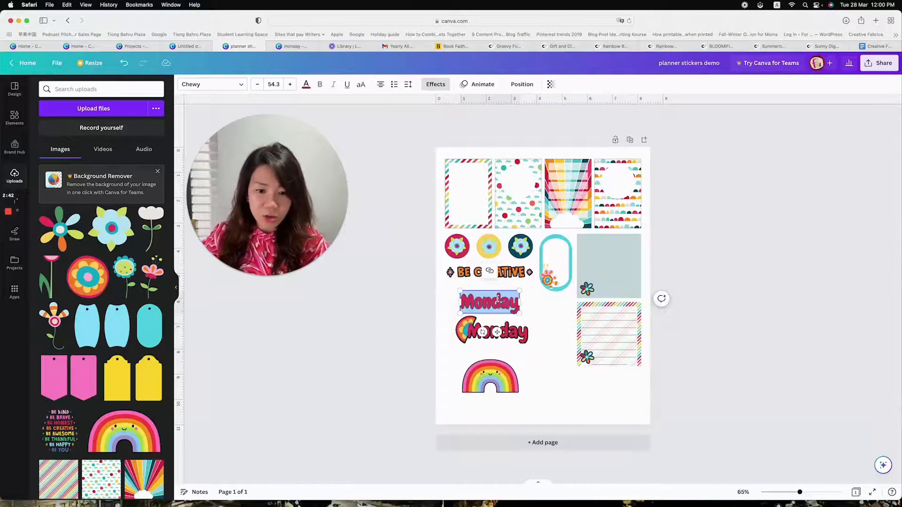
pyautogui.write('Tuesday')
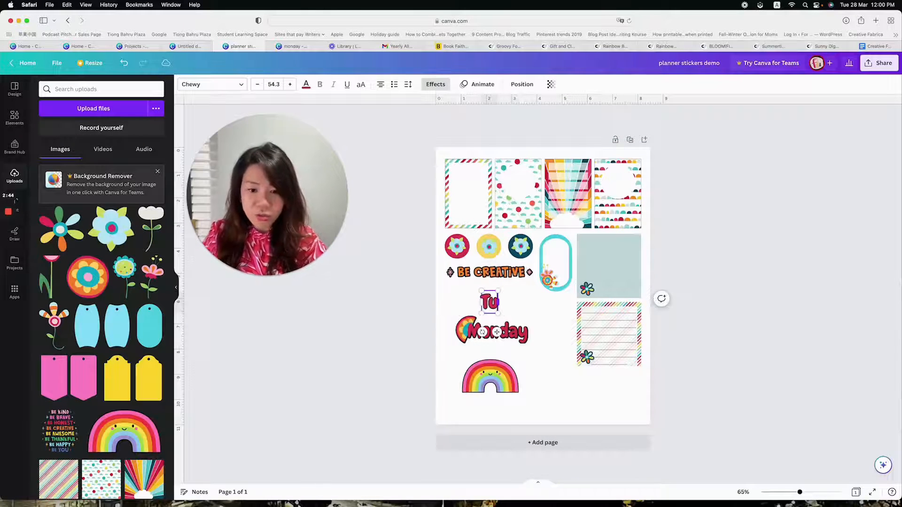
pyautogui.click(687, 247)
pyautogui.moveTo(498, 304); pyautogui.dragTo(515, 391)
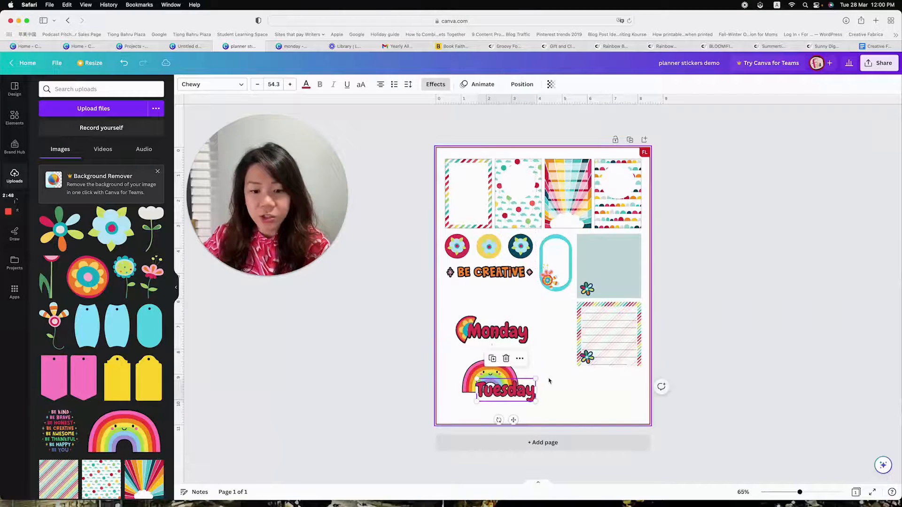
pyautogui.moveTo(467, 373); pyautogui.dragTo(484, 362)
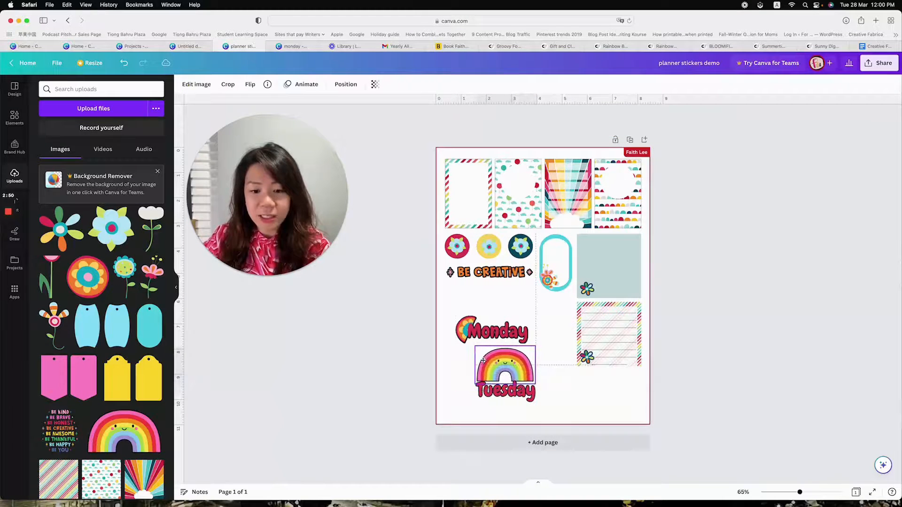
# Move the Monday sticker up under "BE CREATIVE" and place the rainbow with the Tuesday text just beneath it
pyautogui.click(466, 321)
pyautogui.moveTo(468, 325); pyautogui.dragTo(464, 295)
pyautogui.click(493, 329)
pyautogui.click(520, 370)
pyautogui.moveTo(562, 410); pyautogui.dragTo(491, 343)
pyautogui.click(490, 330)
pyautogui.click(555, 383)
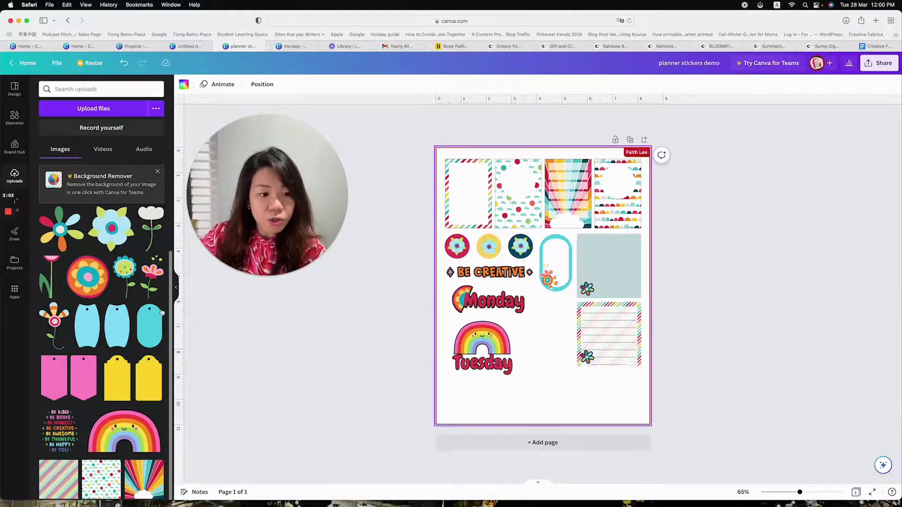
# Add a yellow circle about 2.55 in across to the empty area beside the rainbow and Tuesday text
pyautogui.click(15, 122)
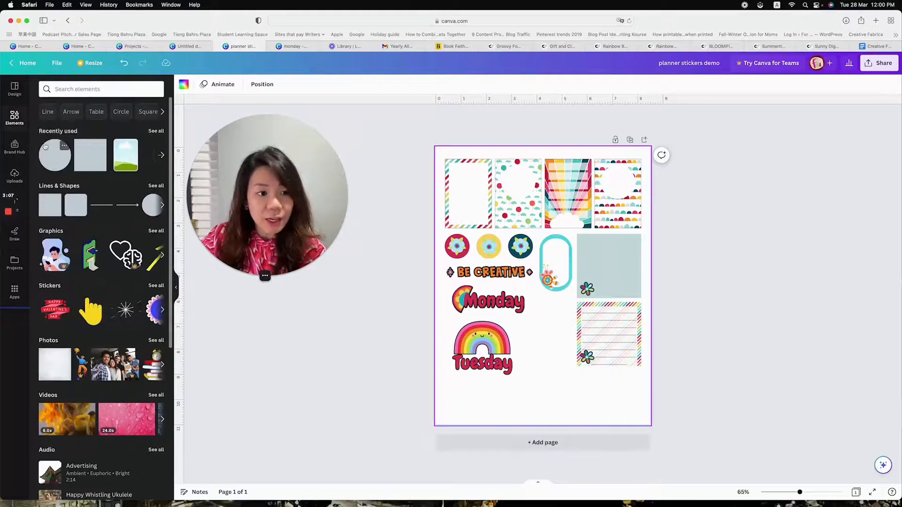
pyautogui.click(62, 156)
pyautogui.moveTo(555, 294); pyautogui.dragTo(546, 353)
# Place the rainbow and Tuesday text over the yellow circle and bring them to the front
pyautogui.moveTo(475, 345); pyautogui.dragTo(526, 342)
pyautogui.click(611, 84)
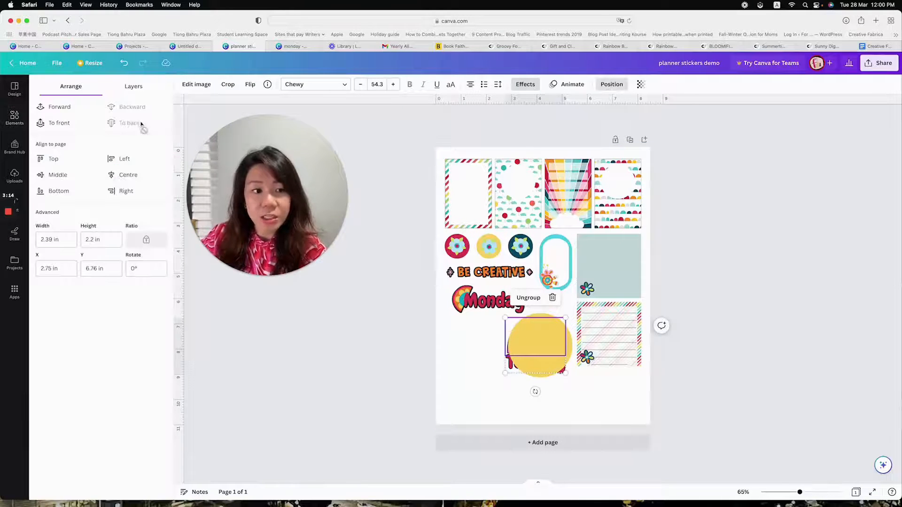
pyautogui.click(63, 123)
pyautogui.moveTo(552, 344); pyautogui.dragTo(556, 343)
pyautogui.click(582, 403)
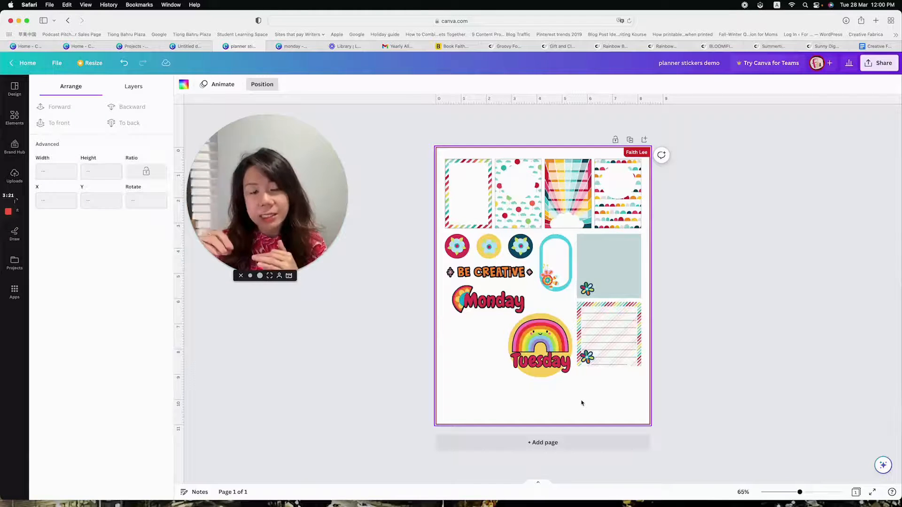
# Move the rainbow and Tuesday text down off the circle and place the yellow circle beneath the Monday sticker
pyautogui.click(546, 347)
pyautogui.moveTo(547, 347); pyautogui.dragTo(503, 400)
pyautogui.click(547, 390)
pyautogui.click(496, 348)
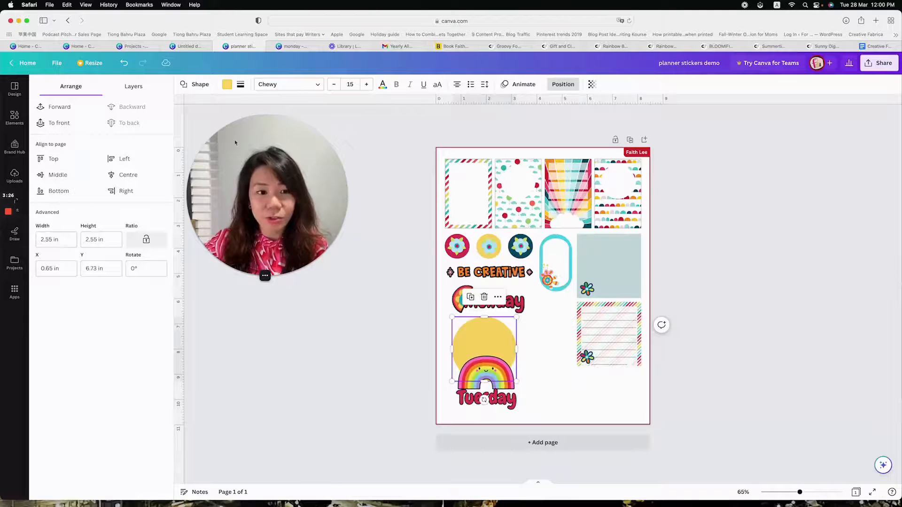
# Recolour the yellow circle with the light teal from the photo colours
pyautogui.moveTo(805, 494); pyautogui.dragTo(806, 493)
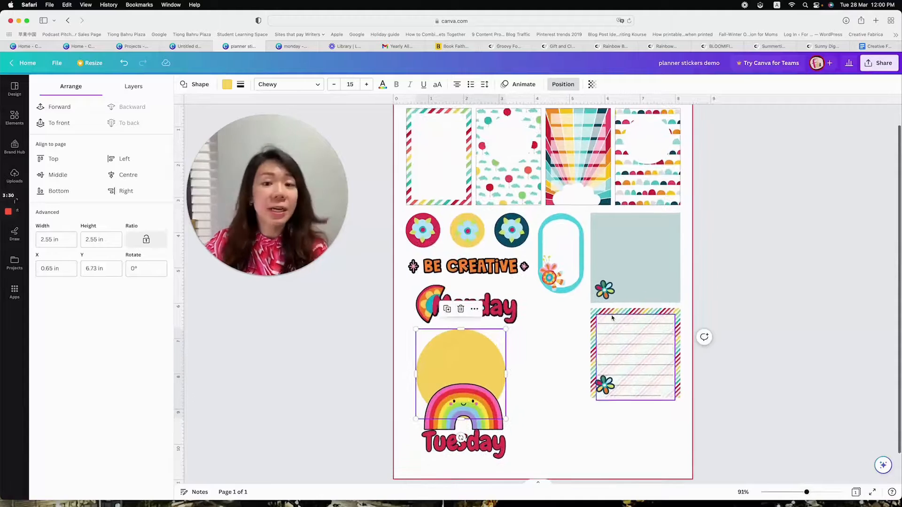
pyautogui.scroll(-2, 612, 318)
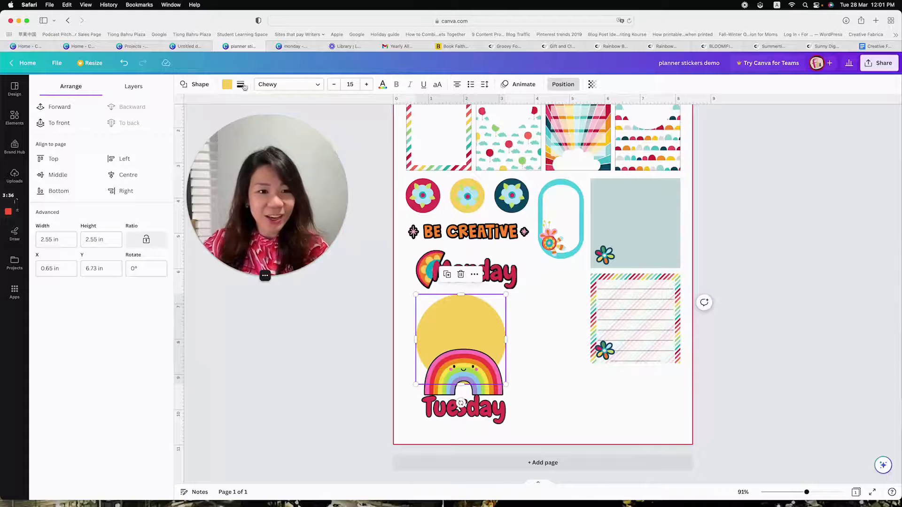
pyautogui.click(227, 84)
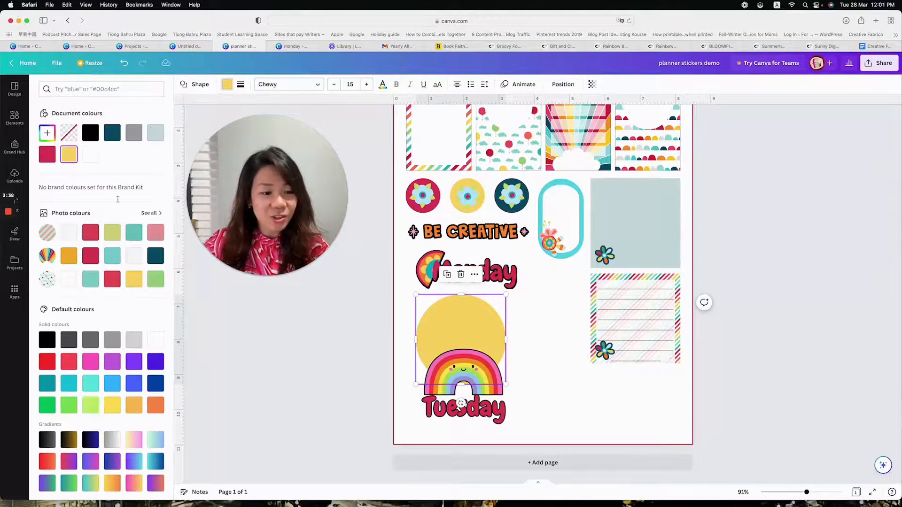
pyautogui.click(111, 256)
# Position the rainbow and Tuesday text on the teal circle, and move the whole sticker down slightly to space it evenly below Monday
pyautogui.click(539, 379)
pyautogui.moveTo(492, 398); pyautogui.dragTo(489, 353)
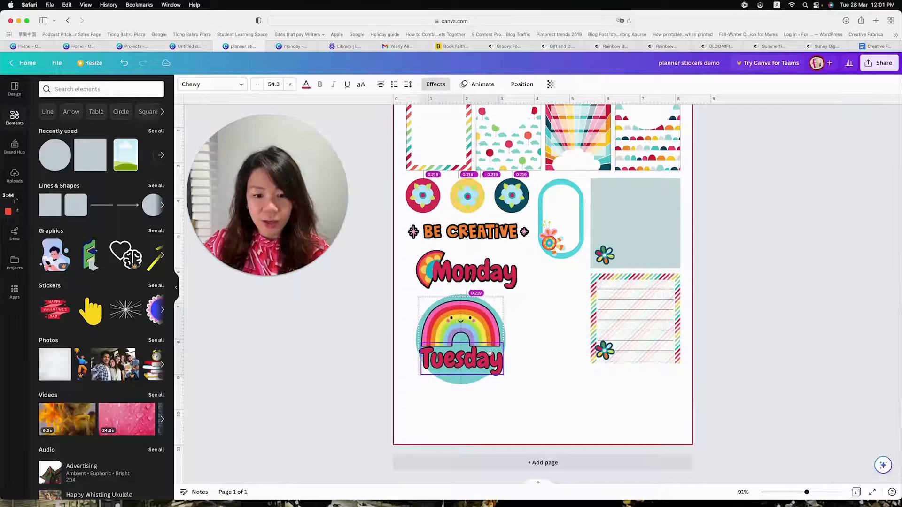
pyautogui.click(535, 423)
pyautogui.moveTo(534, 419); pyautogui.dragTo(469, 335)
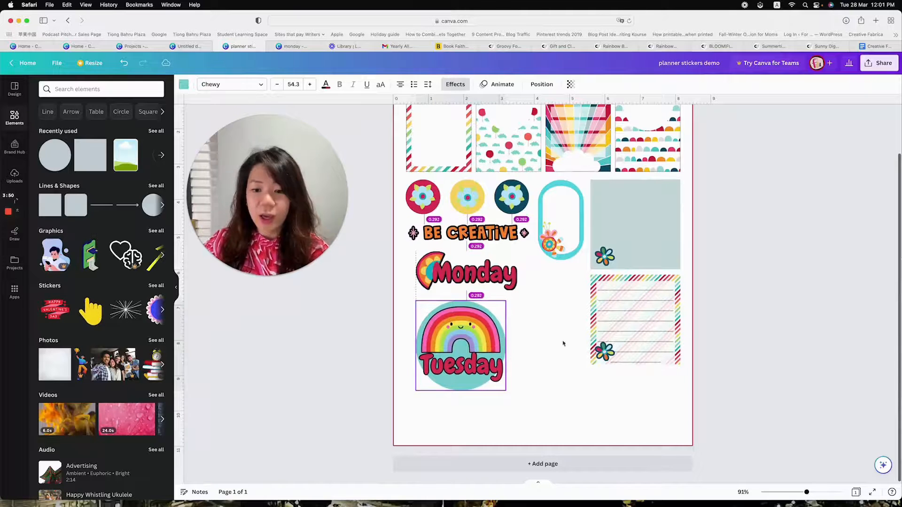
pyautogui.click(658, 390)
pyautogui.scroll(1, 726, 368)
pyautogui.scroll(2, 725, 367)
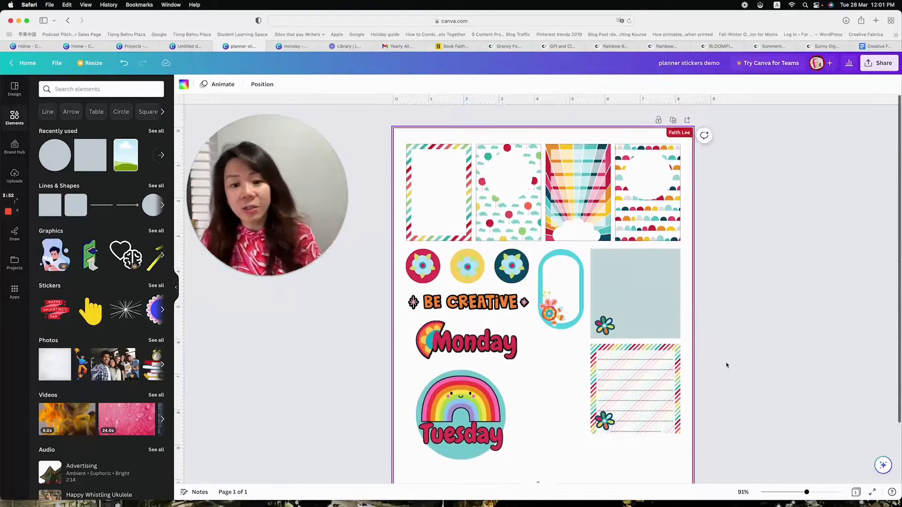
pyautogui.scroll(-1, 735, 359)
pyautogui.scroll(1, 737, 358)
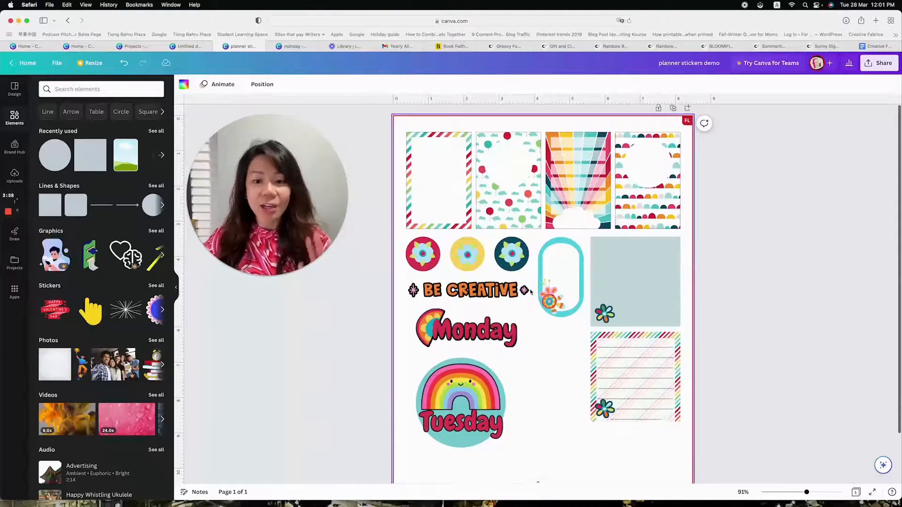
pyautogui.scroll(-2, 747, 302)
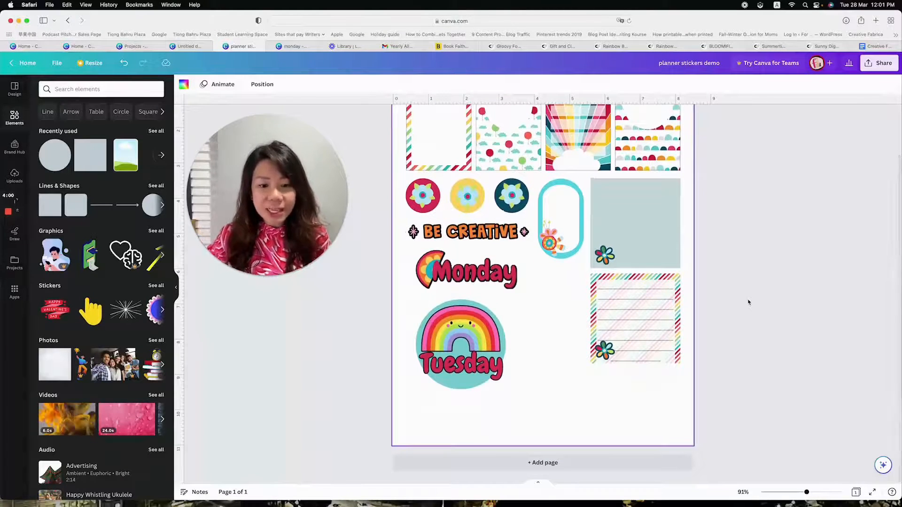
pyautogui.scroll(2, 728, 314)
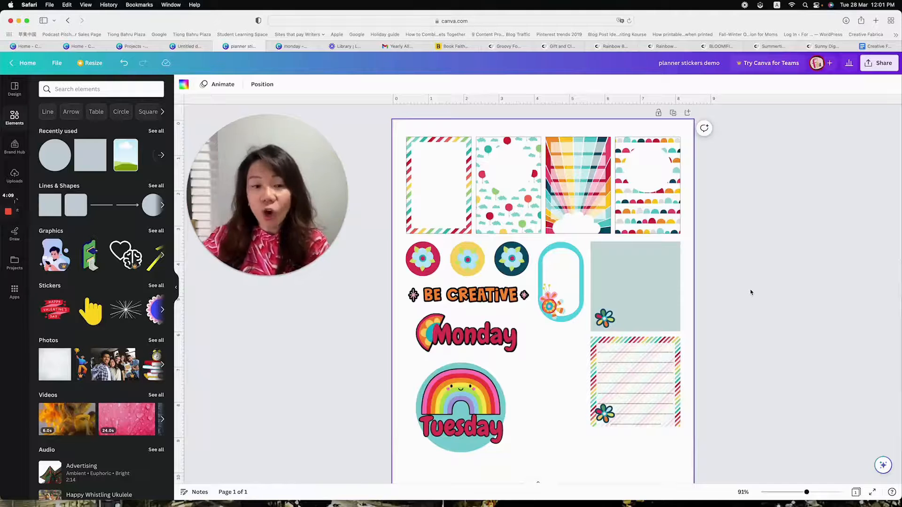
# Download the sticker sheet as a PDF Standard file and close the preview of the downloaded planner stickers demo.pdf
pyautogui.scroll(1, 624, 241)
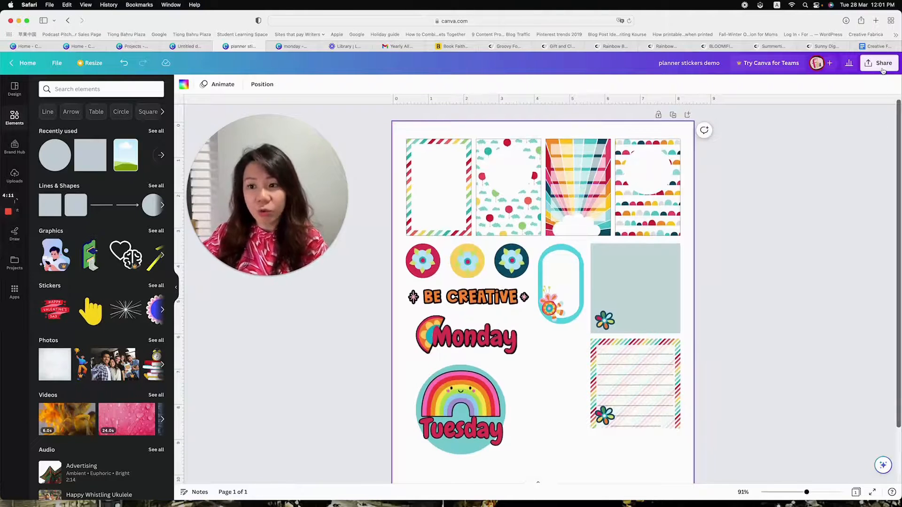
pyautogui.click(881, 69)
pyautogui.click(801, 269)
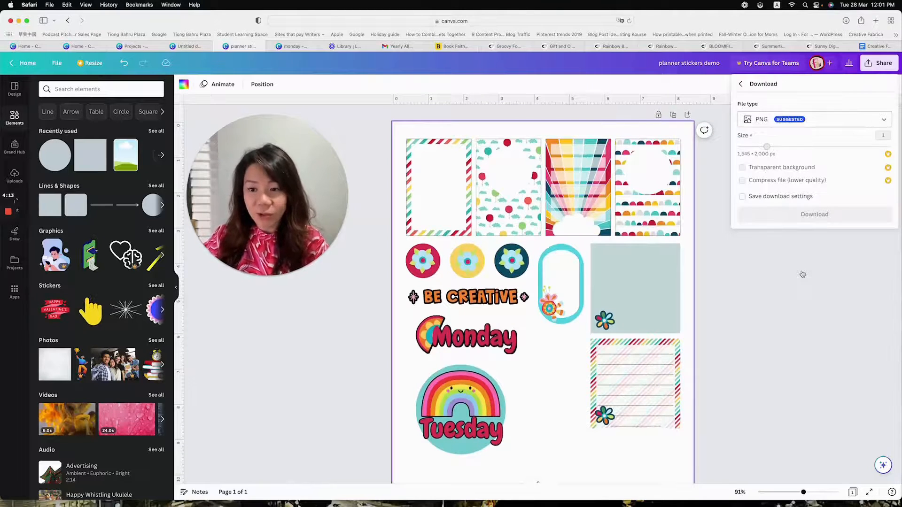
pyautogui.click(814, 123)
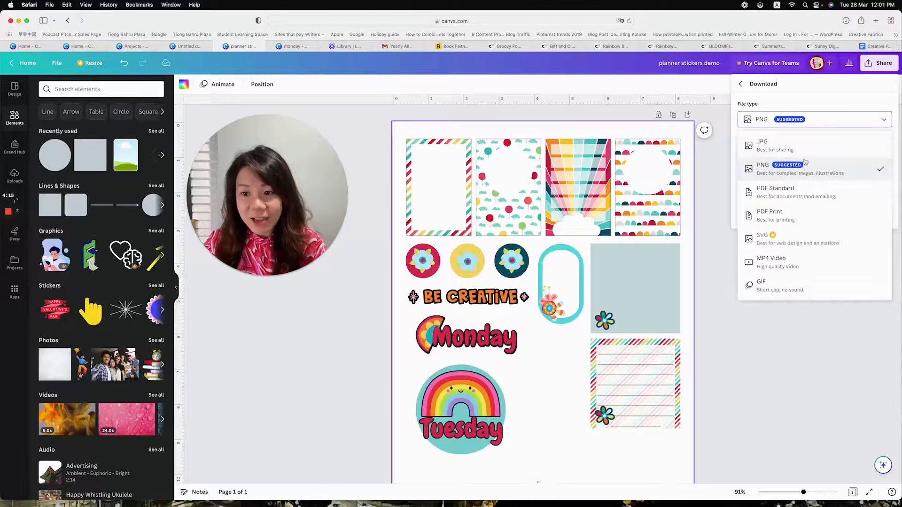
pyautogui.click(807, 189)
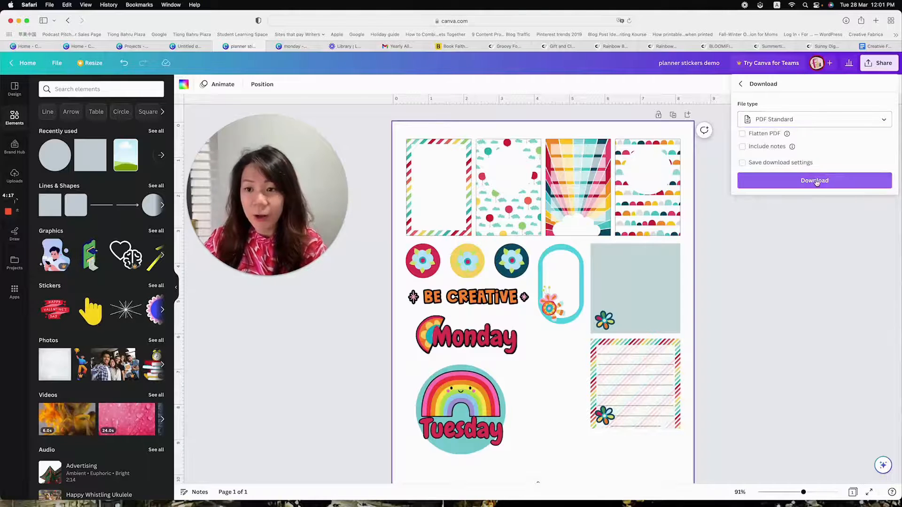
pyautogui.click(816, 183)
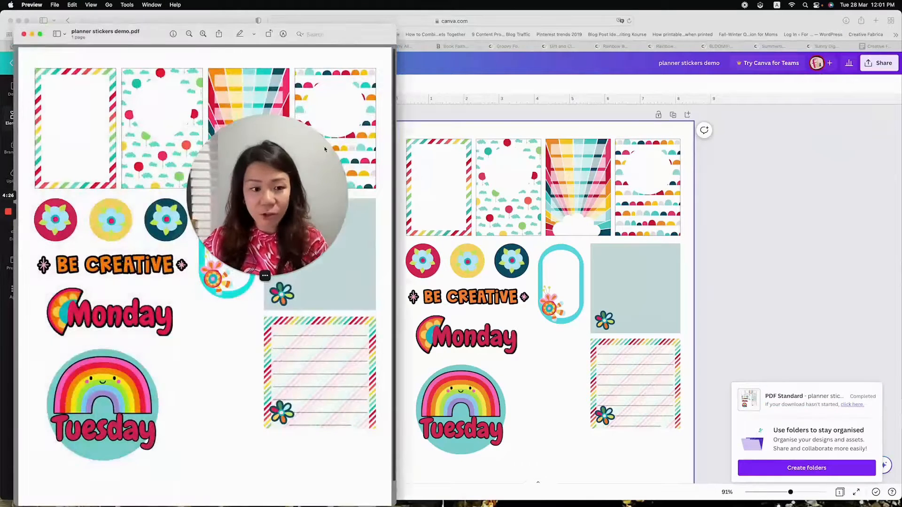
pyautogui.moveTo(283, 196); pyautogui.dragTo(514, 193)
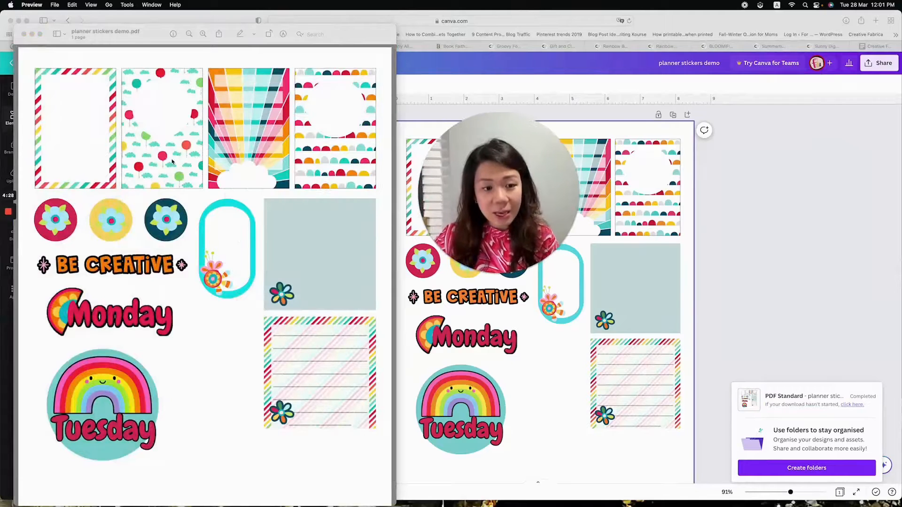
pyautogui.click(23, 34)
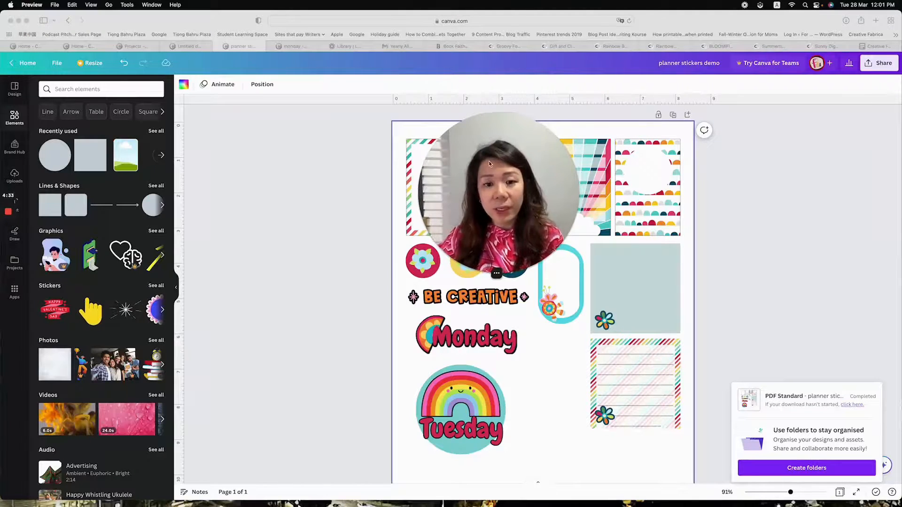
pyautogui.moveTo(485, 162); pyautogui.dragTo(275, 182)
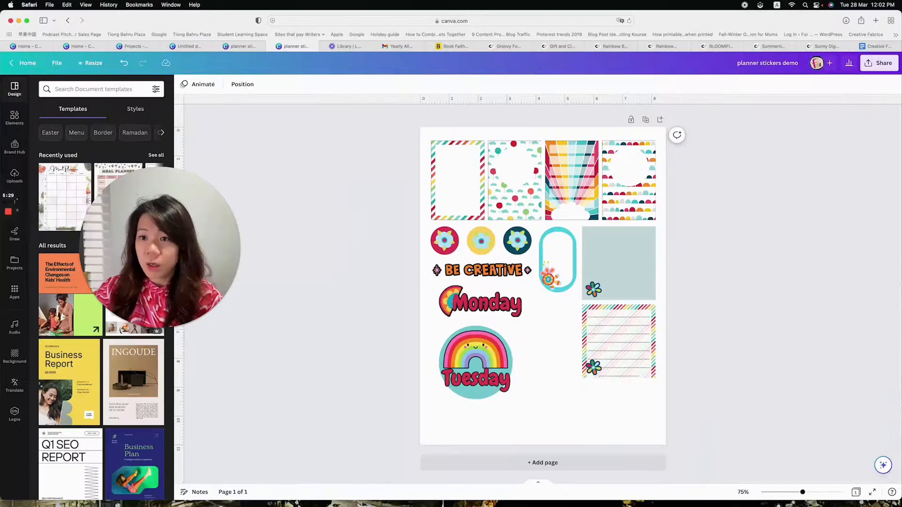
# Download the planner sticker sheet as a PNG file with a transparent background
pyautogui.click(878, 62)
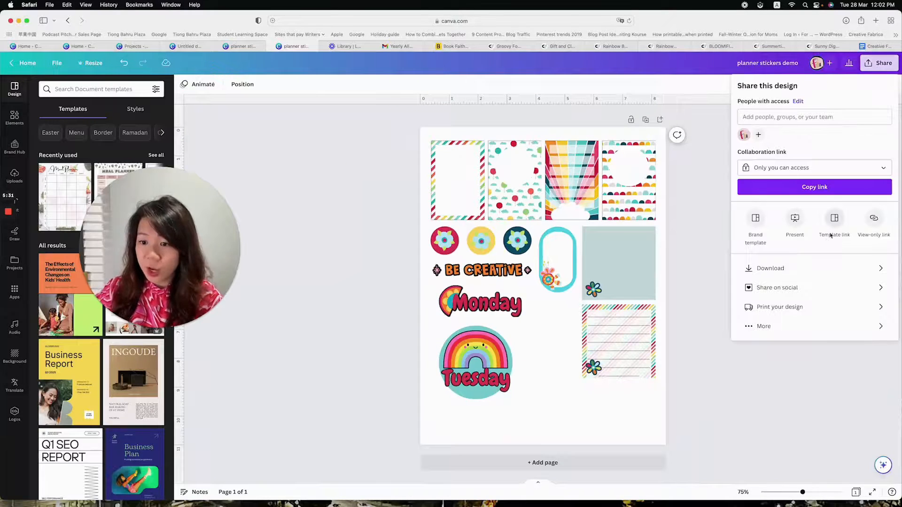
pyautogui.click(807, 268)
pyautogui.click(743, 168)
pyautogui.click(785, 228)
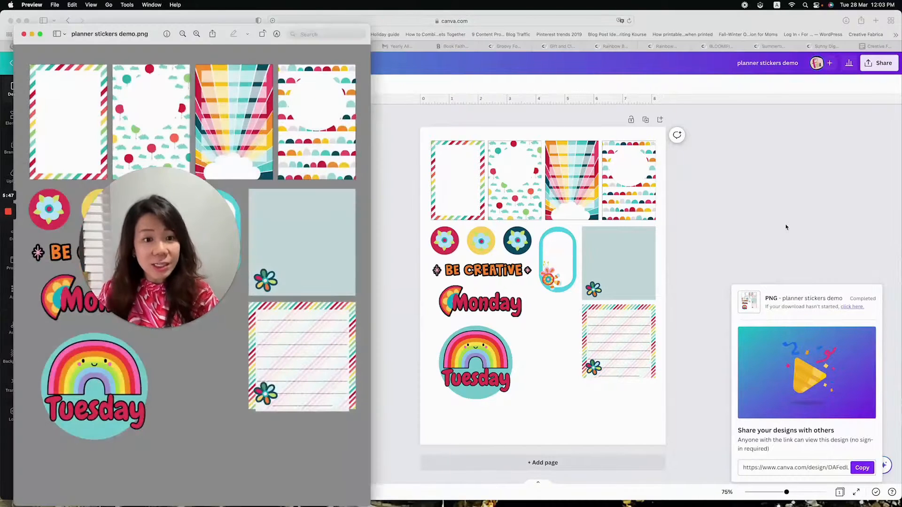
pyautogui.moveTo(163, 237); pyautogui.dragTo(491, 225)
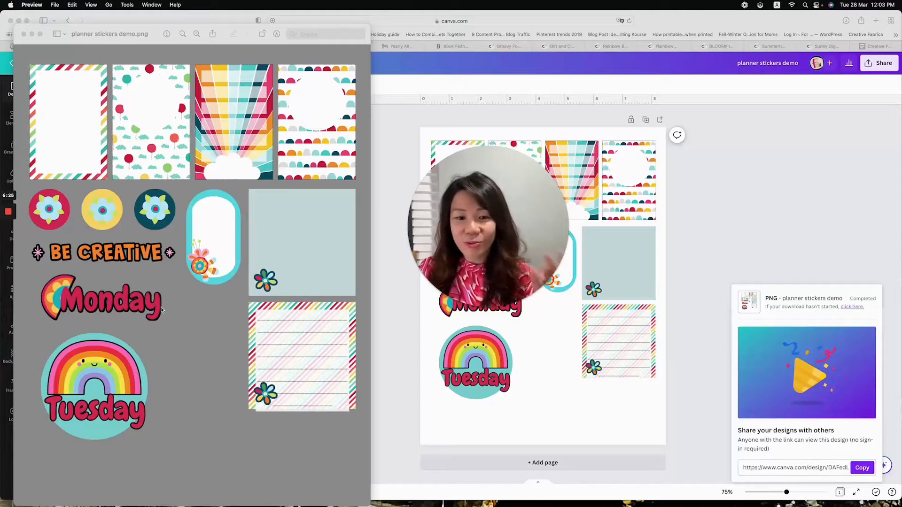
pyautogui.moveTo(460, 245); pyautogui.dragTo(745, 209)
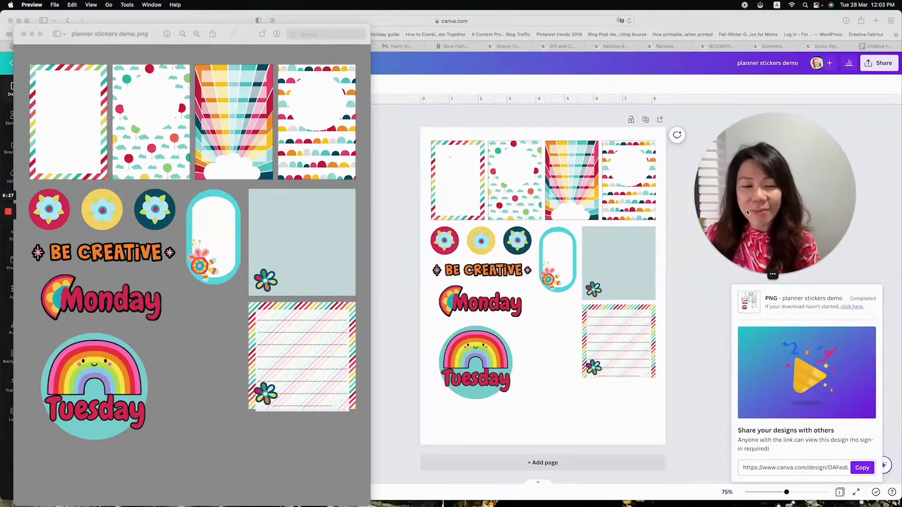